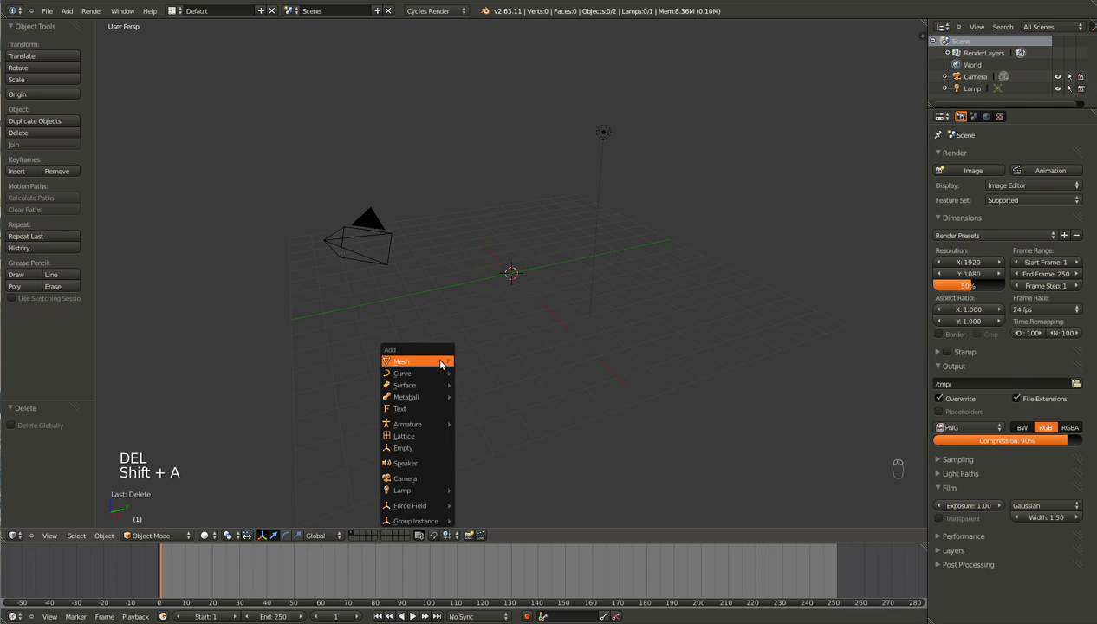
Add a plane mesh and scale it up by about 4.794, then by a further 1.581, as a large floor
left_click(470, 359)
key("s")
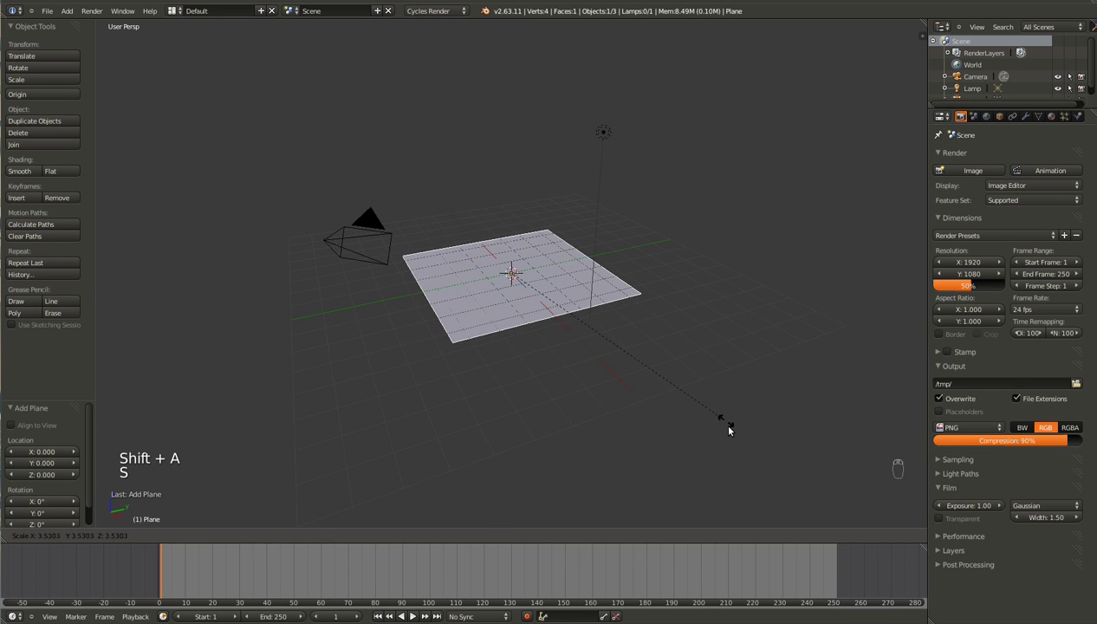
left_click(624, 408)
key("s")
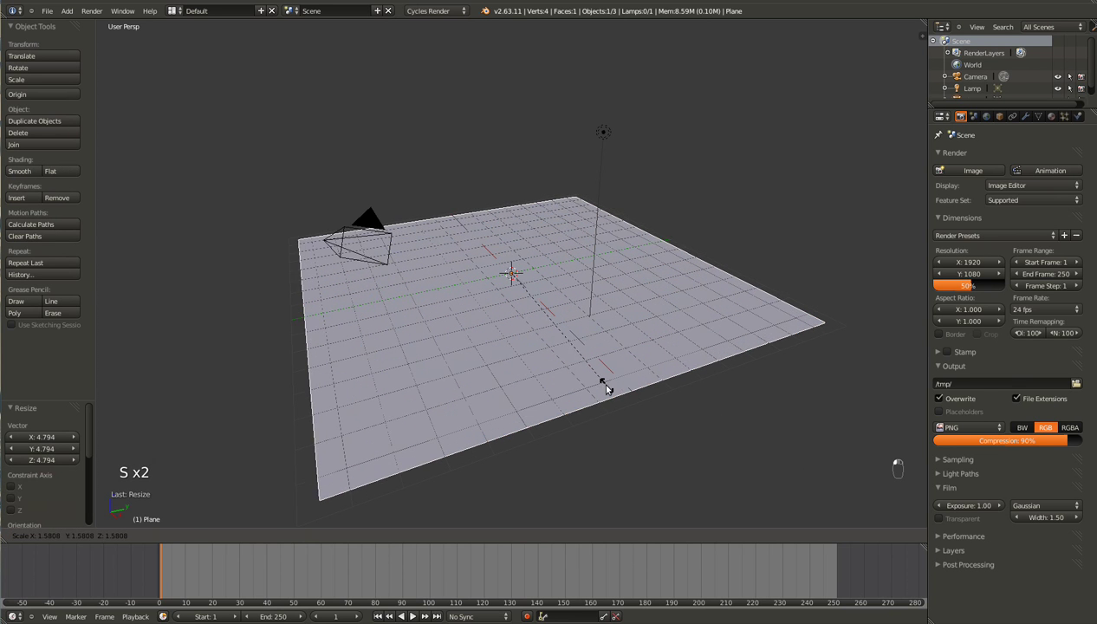
left_click(771, 400)
key("KP_1")
middle_click_drag(619, 322, 609, 383)
mouse_move(664, 441)
middle_mouse_down()
mouse_move(612, 442)
mouse_move(650, 444)
middle_mouse_up()
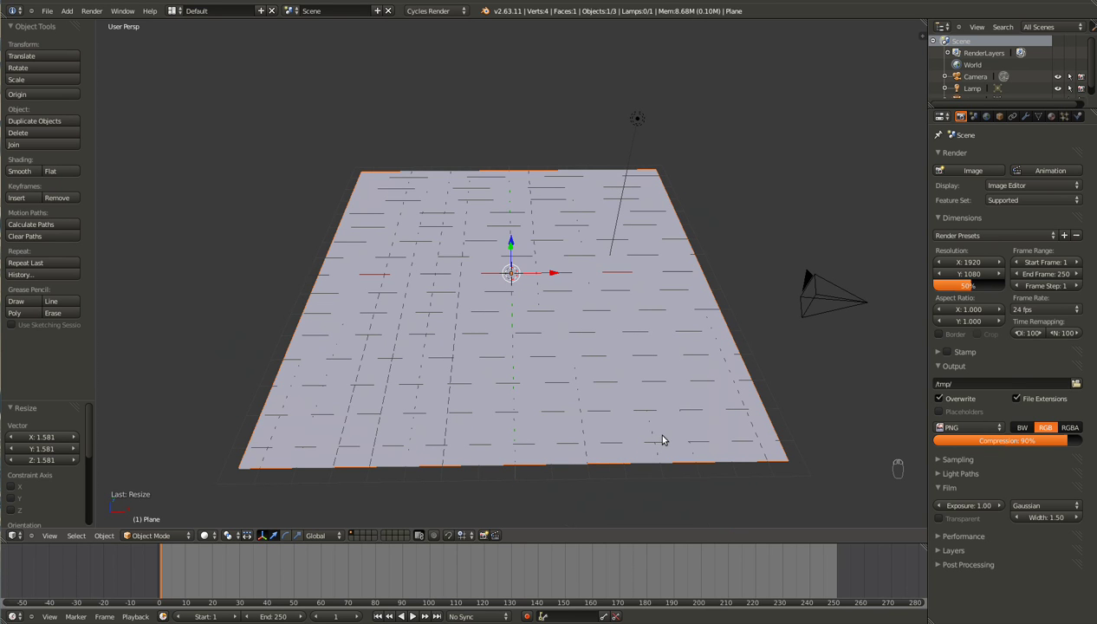
middle_click_drag(642, 420, 702, 376)
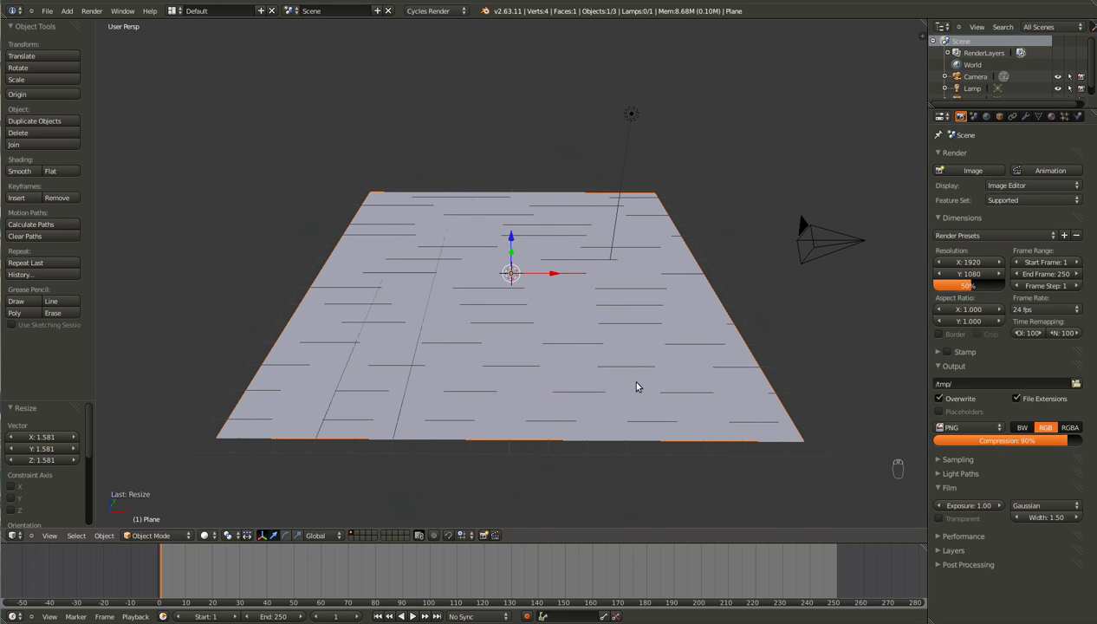
mouse_move(638, 386)
middle_mouse_down()
mouse_move(570, 400)
mouse_move(644, 412)
mouse_move(599, 400)
mouse_move(630, 399)
middle_mouse_up()
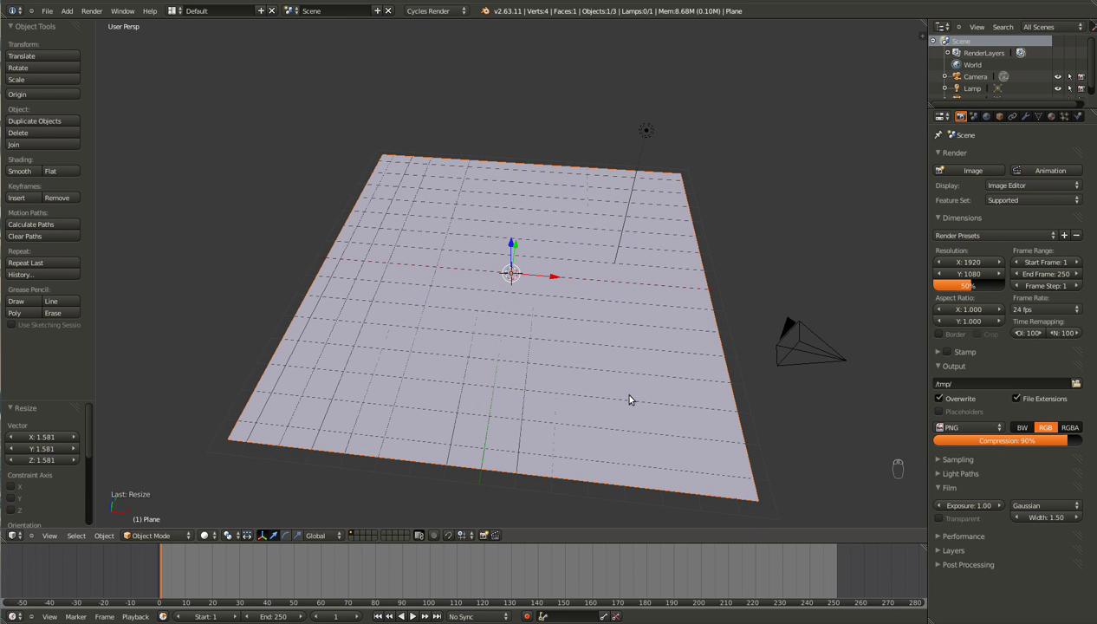
Add a cylinder mesh at the centre of the floor plane, with 32 vertices, radius 1.000 and depth 2.000
key("KP_7")
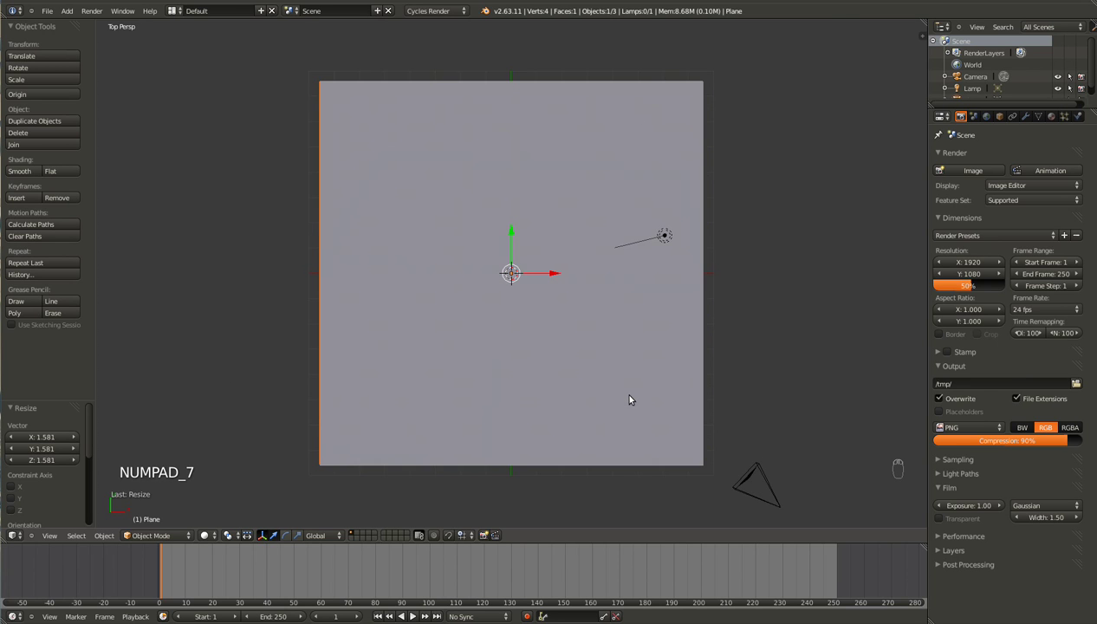
key("KP_1")
key("shift+a")
mouse_move(630, 398)
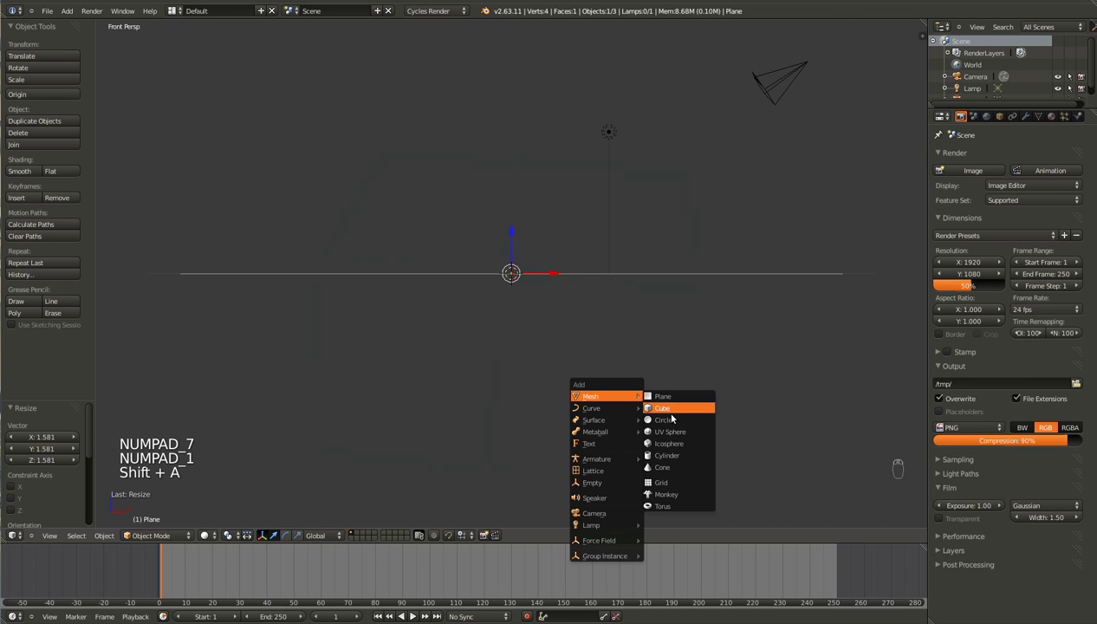
left_click(667, 455)
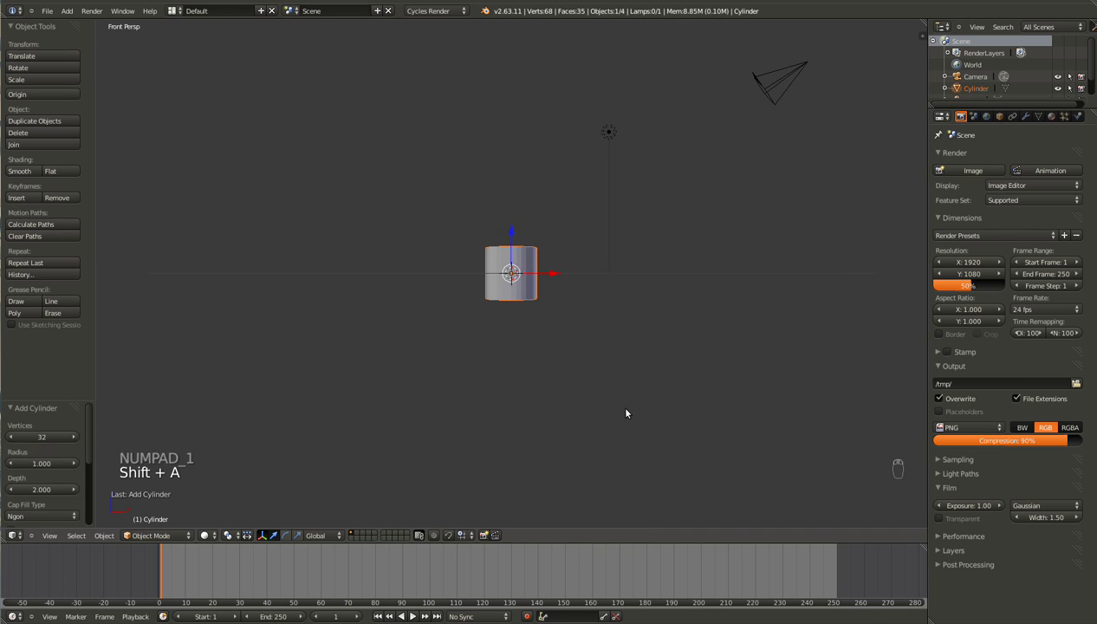
middle_click_drag(626, 413, 561, 411)
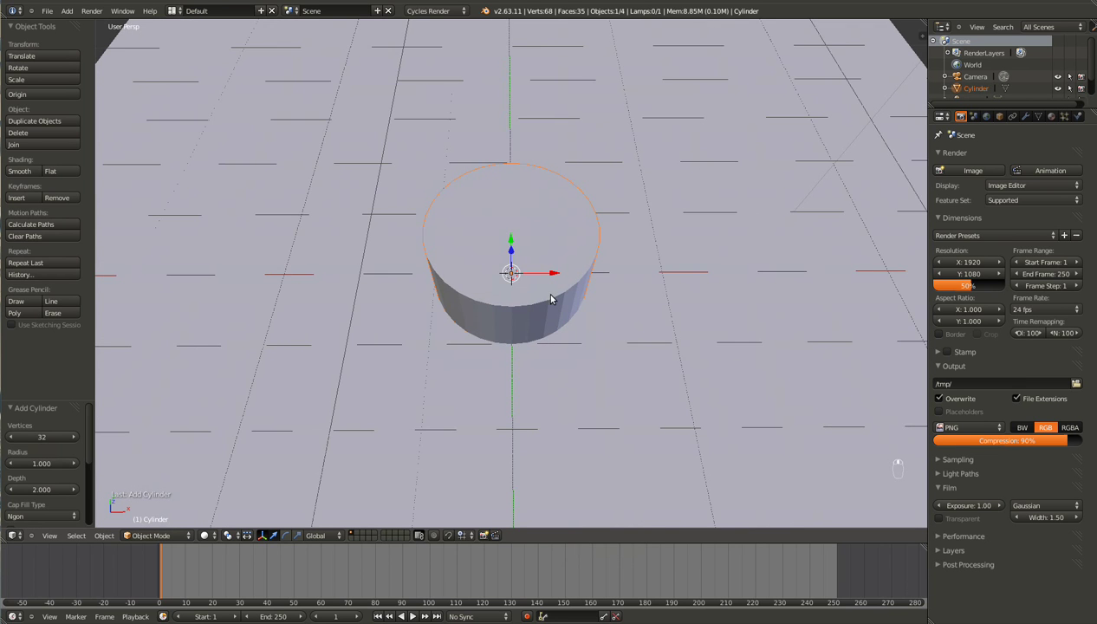
Delete the cylinder's top cap face in Edit Mode so the cylinder is open, and return to Object Mode
key("Tab")
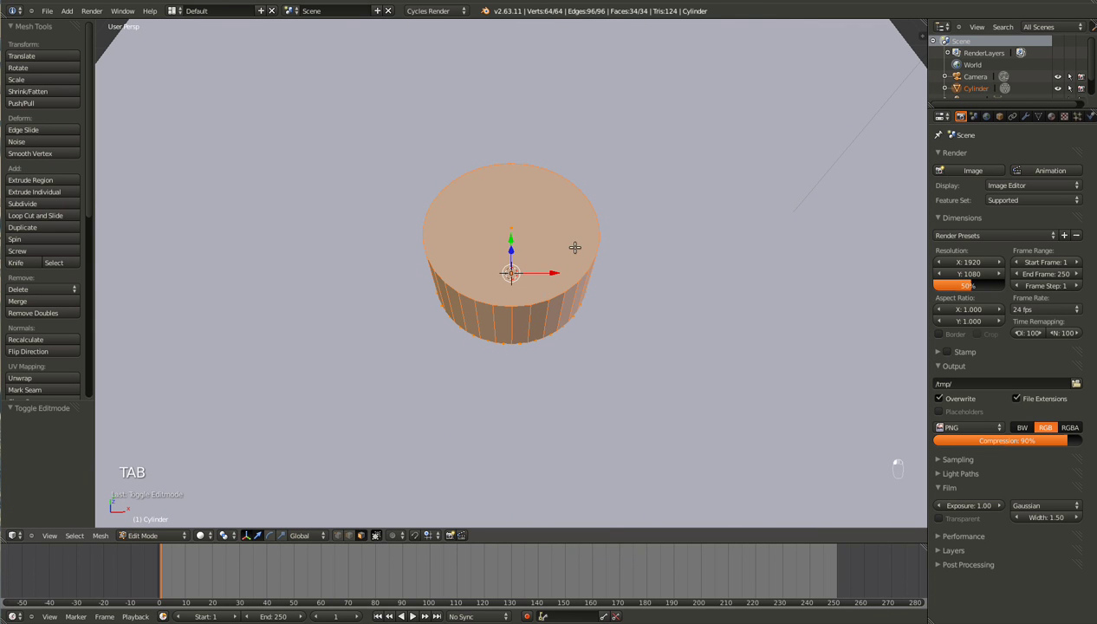
right_click(546, 238, "alt")
key("Delete")
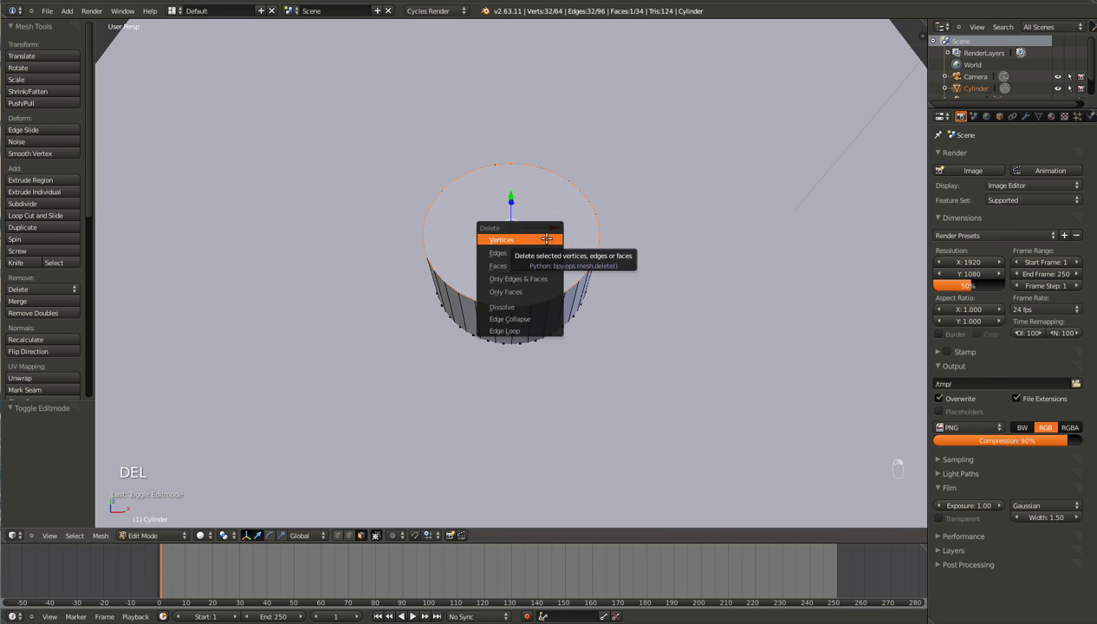
left_click(545, 238)
key("Tab")
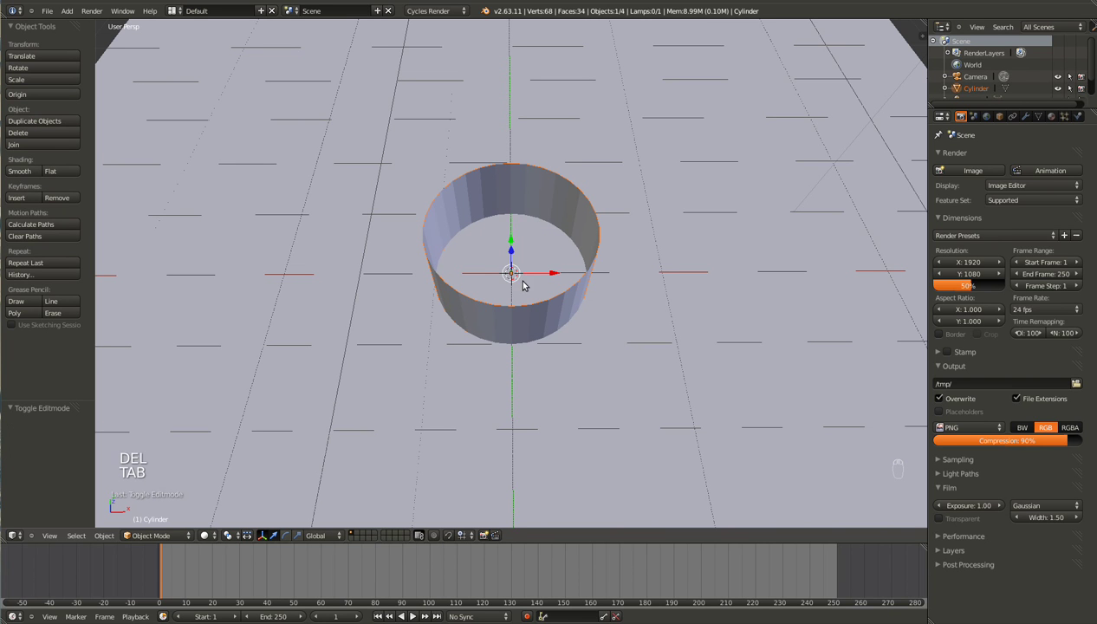
Add a Solidify modifier to the cylinder with a thickness of about 0.059 and apply it
left_click(1025, 117)
left_click(963, 159)
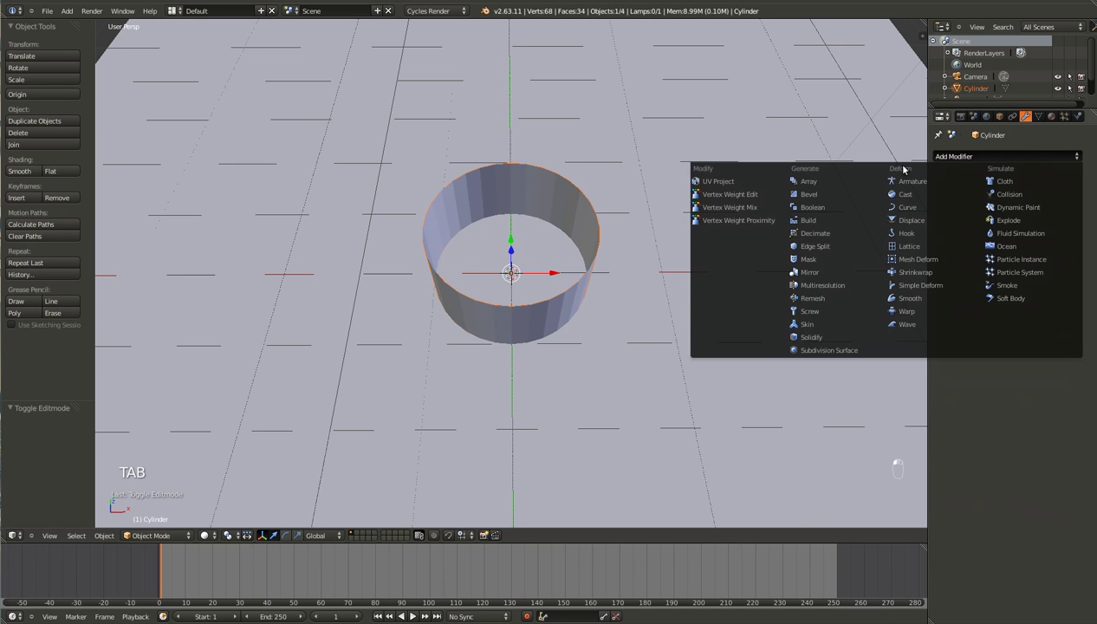
left_click(810, 337)
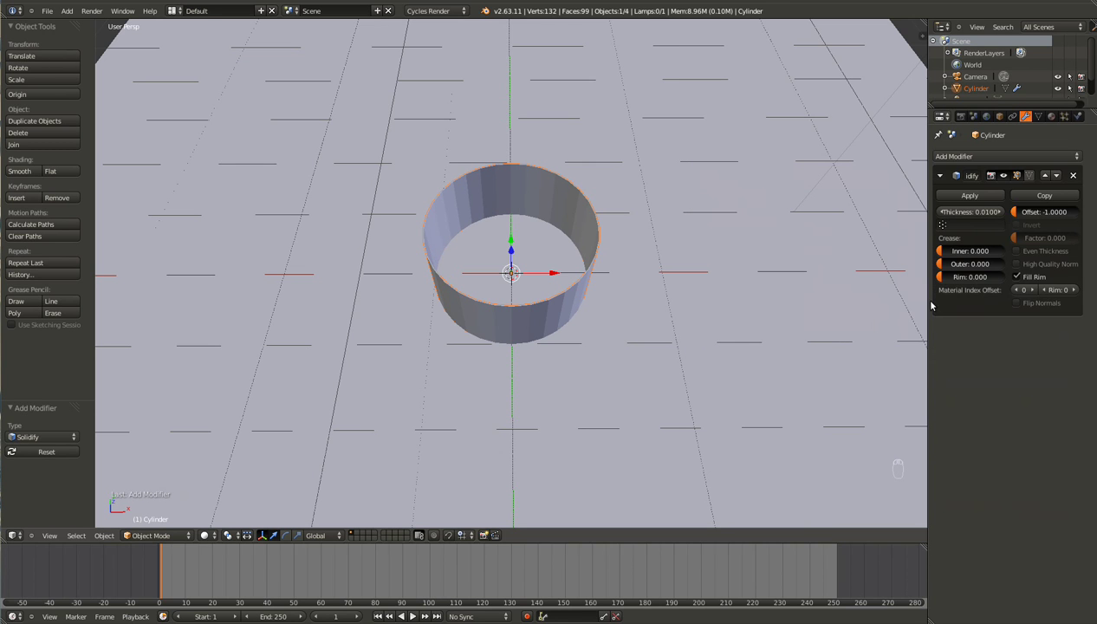
mouse_move(971, 215)
left_mouse_down()
mouse_move(1002, 219)
mouse_move(474, 389)
mouse_move(977, 218)
mouse_move(955, 216)
left_mouse_up()
middle_click_drag(518, 301, 527, 296)
scroll(527, 297, "up", 4)
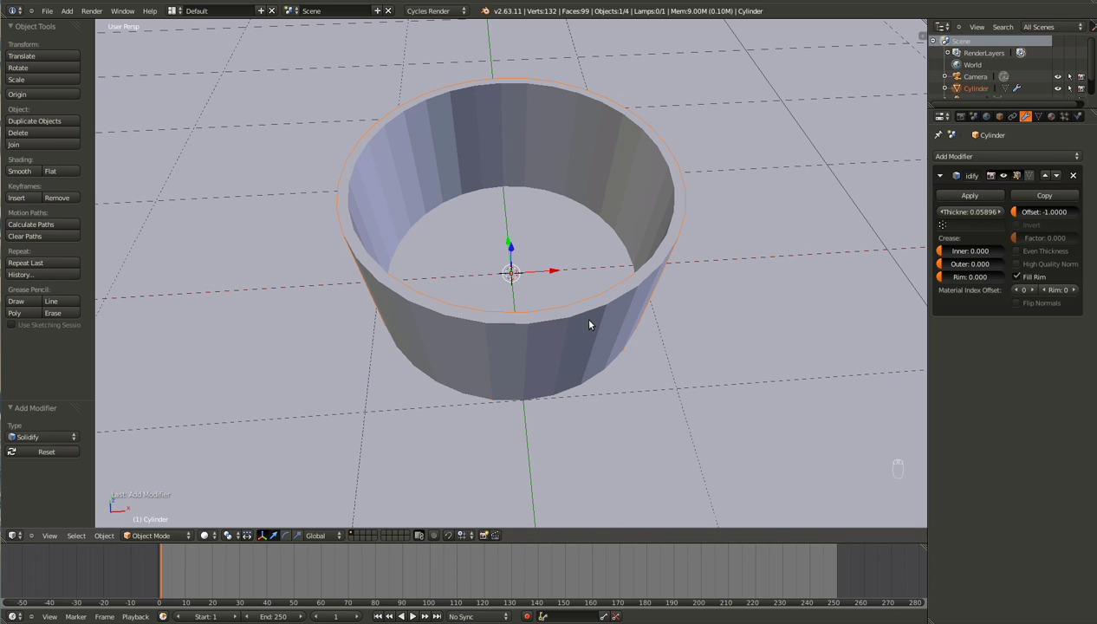
left_click(980, 198)
Cut an edge loop around the middle of the cup's top rim and raise it about 0.013 along Z
key("Tab")
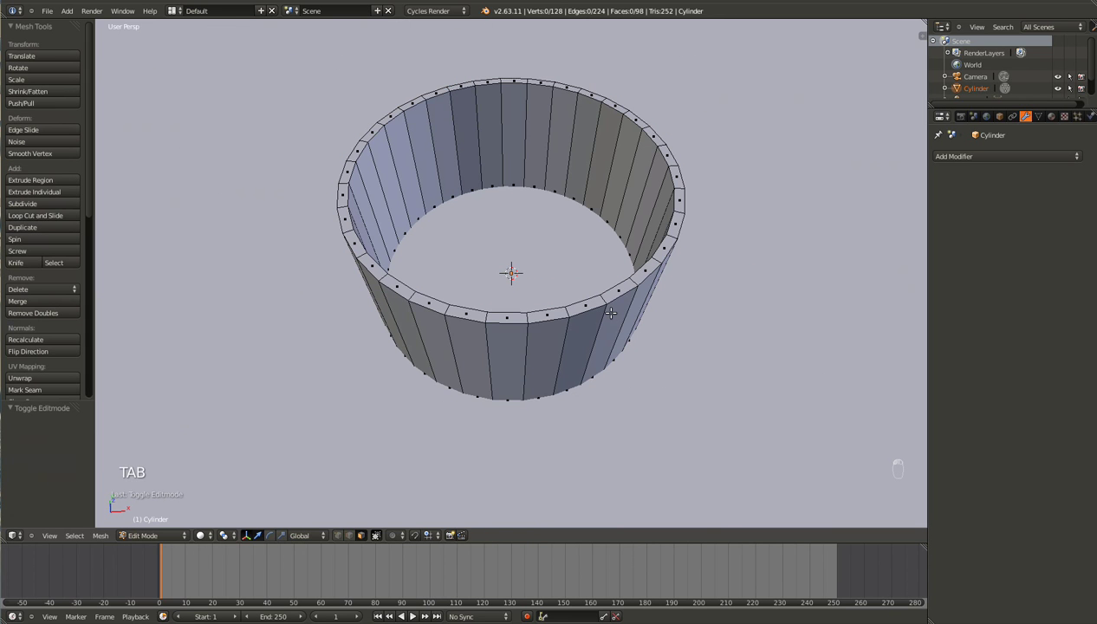
key("ctrl+r")
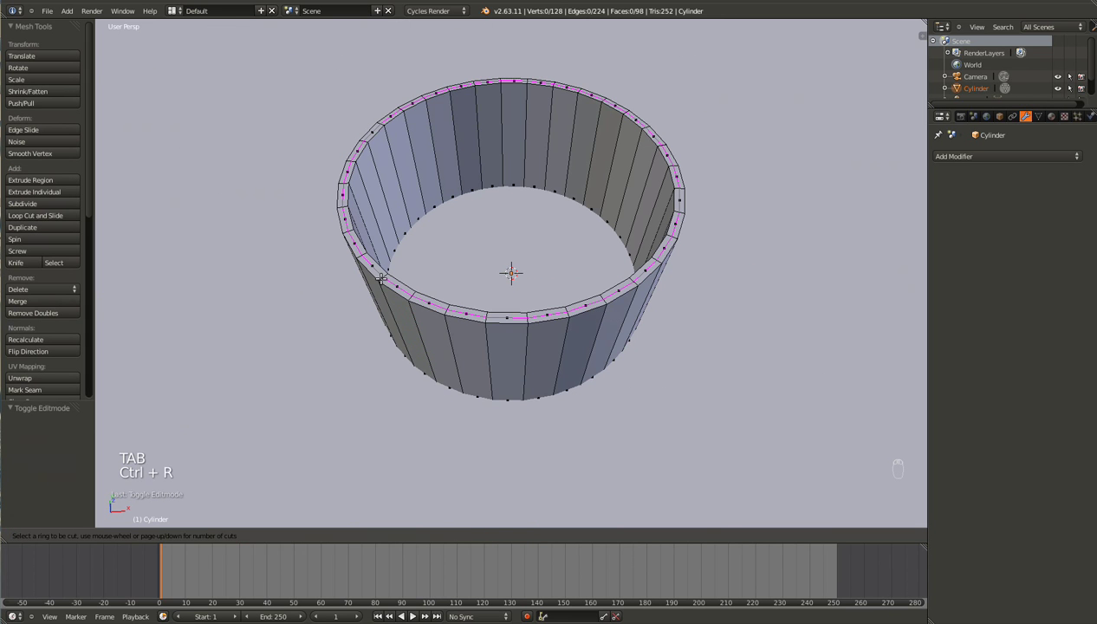
left_click(381, 278)
left_click(381, 277)
key("g")
middle_click(592, 365)
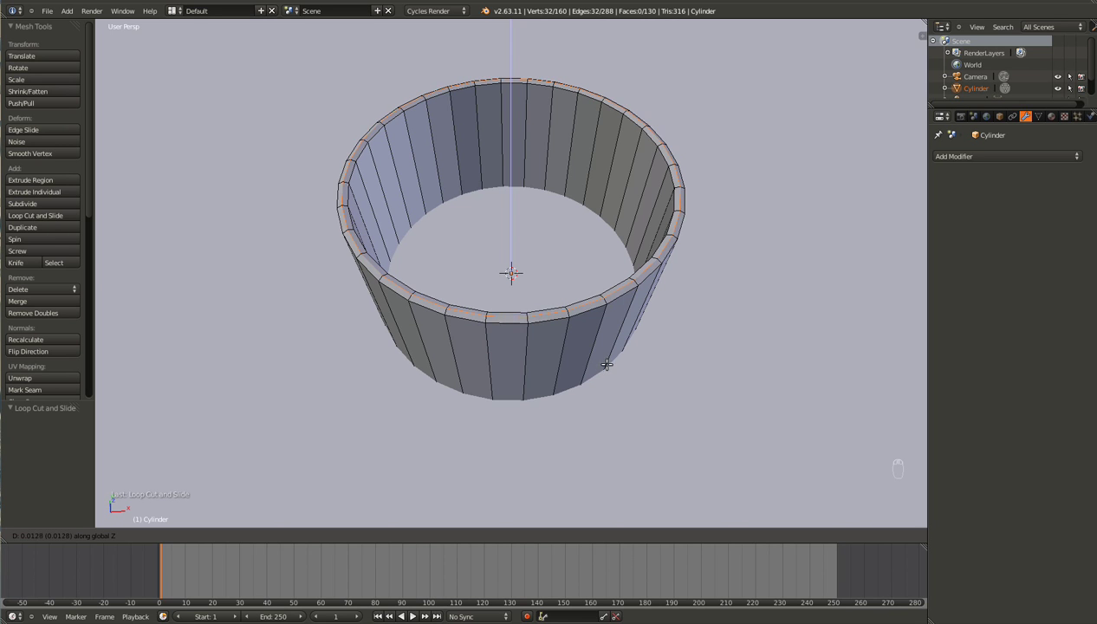
left_click(558, 368)
Raise the rim's middle edge loop a further 0.011 or so along Z and return to Object Mode
middle_click_drag(558, 368, 534, 317)
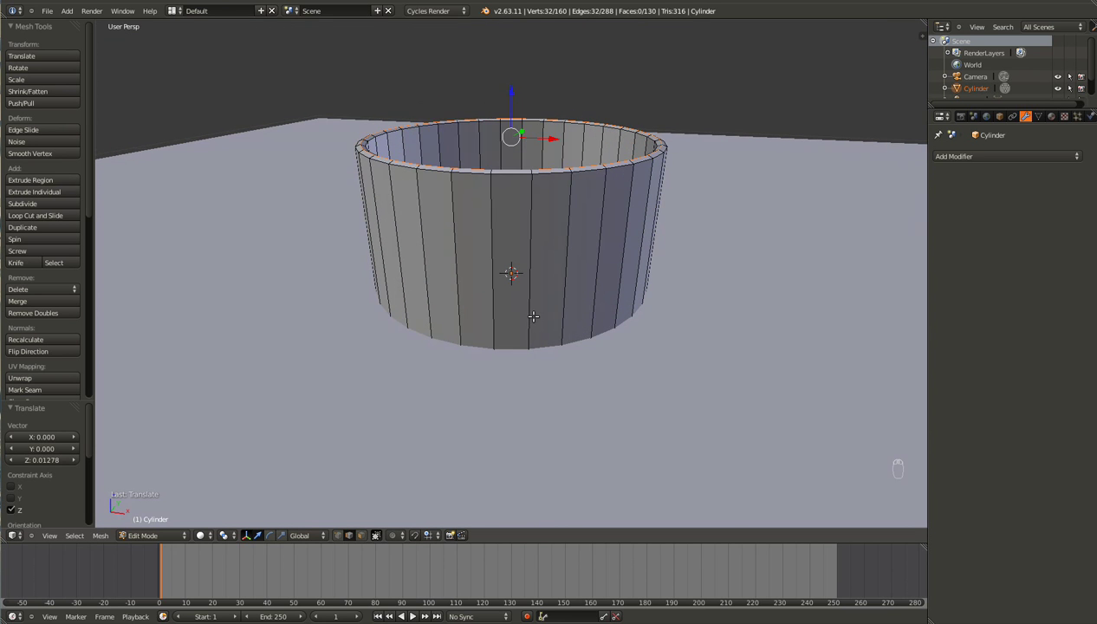
key("g")
key("z")
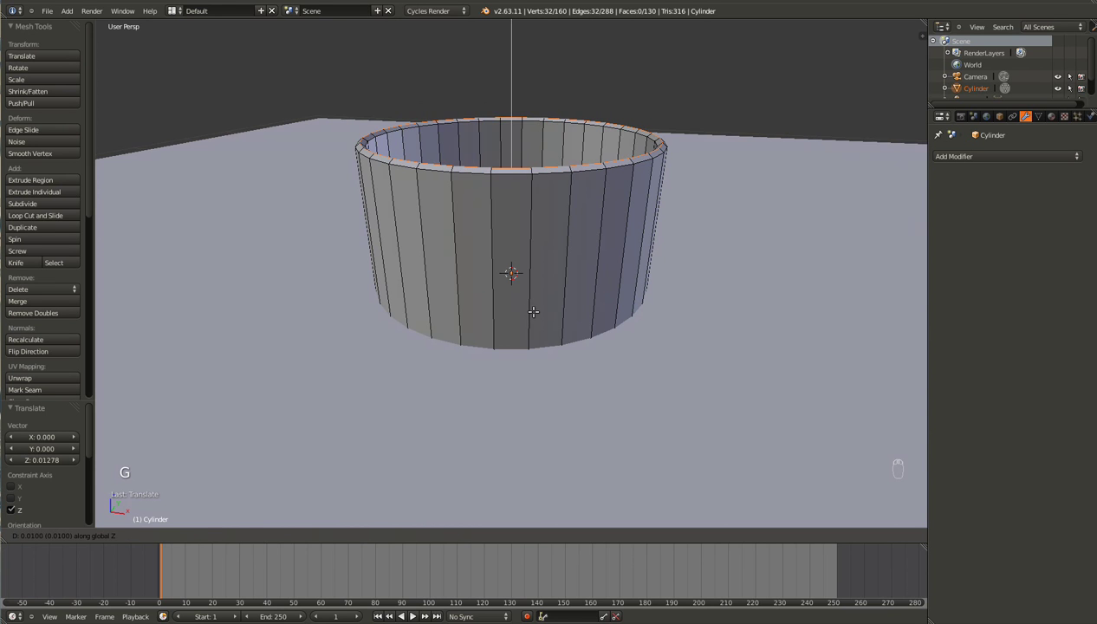
left_click(531, 309)
scroll(543, 355, "down", 3)
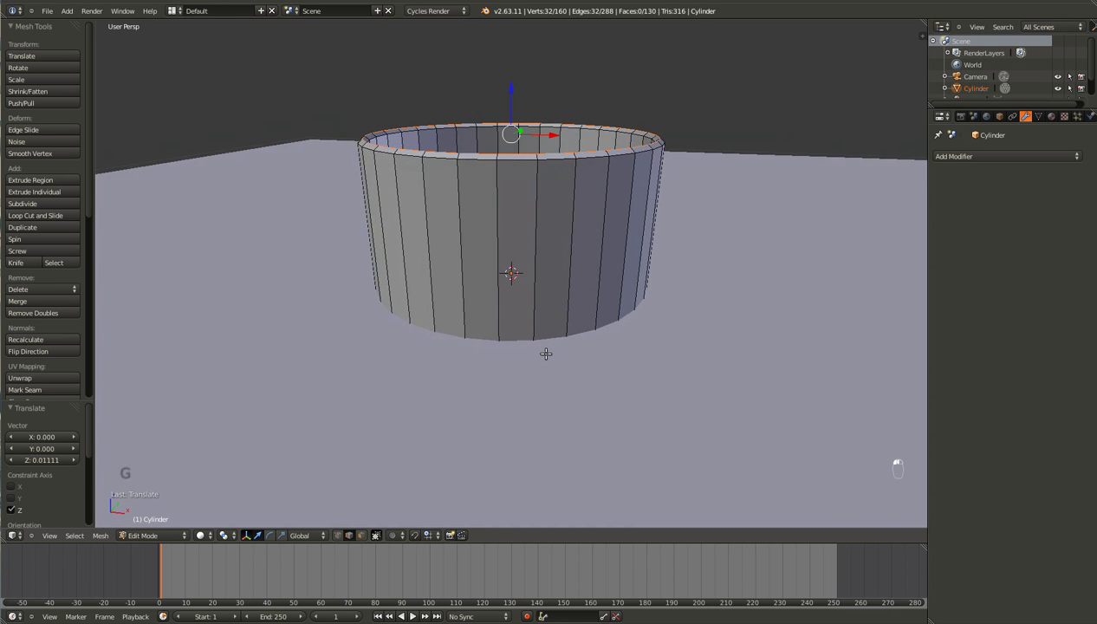
scroll(545, 354, "down", 3)
key("Tab")
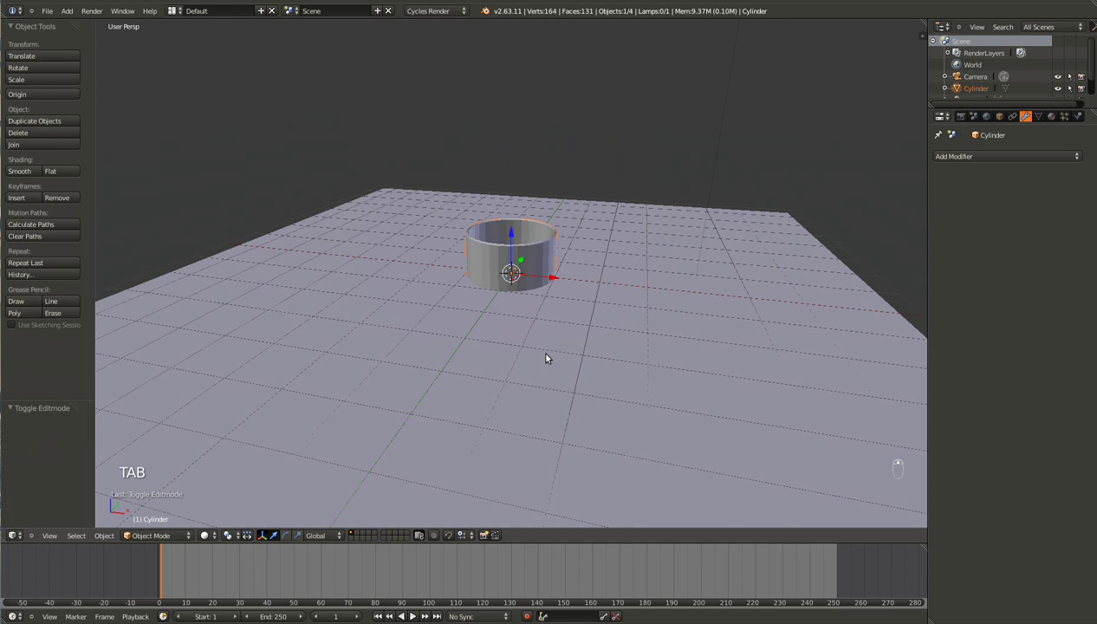
Move the cylinder up about 1.014 along Z in front view so its base rests on the floor plane
key("KP_1")
key("g")
key("z")
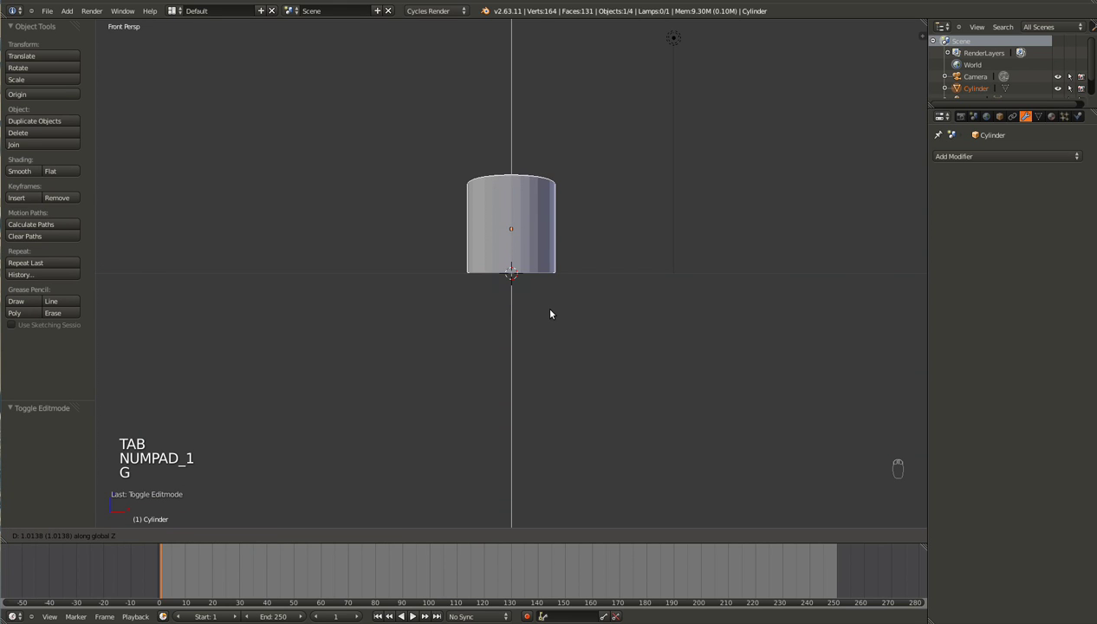
left_click(549, 314)
scroll(603, 284, "up", 8)
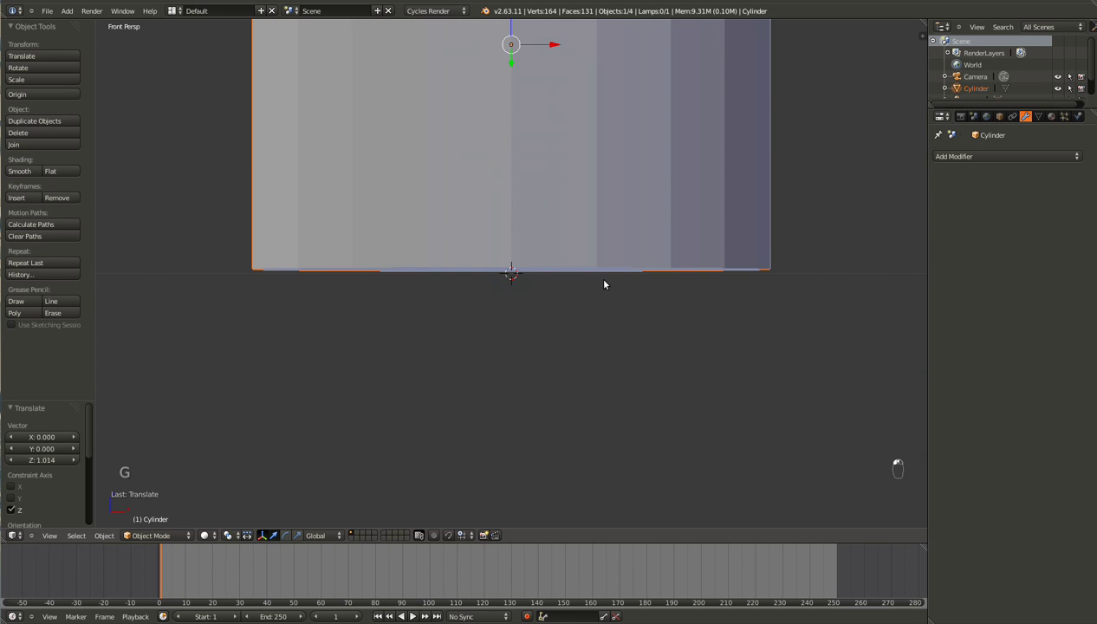
scroll(661, 292, "down", 6)
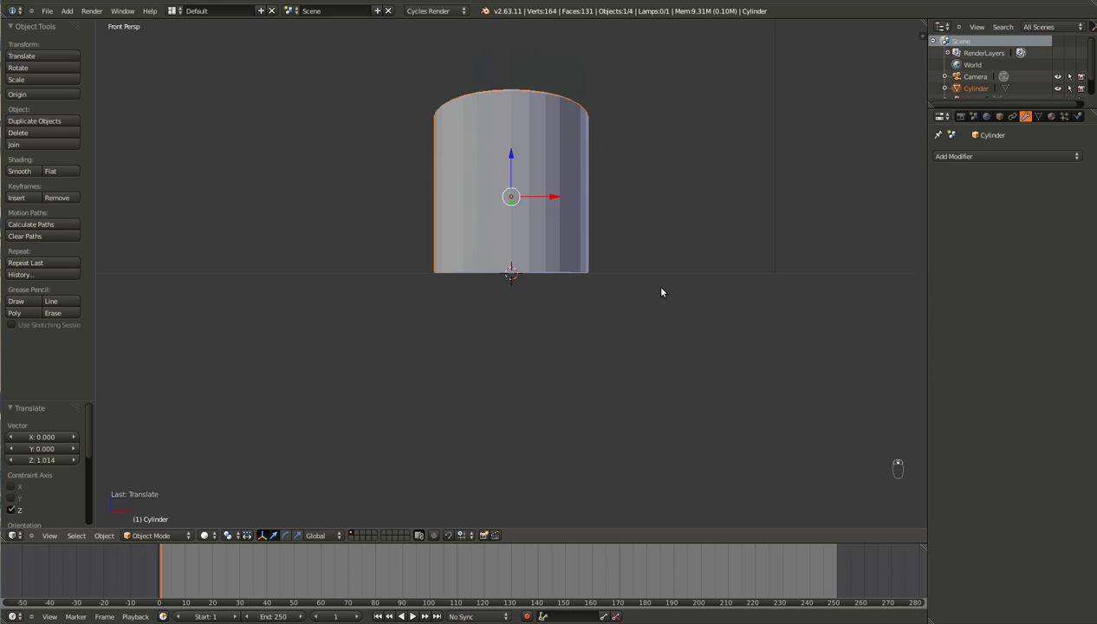
Switch to orthographic projection and select the vertical outer edge on the cup's +X side in Edit Mode
key("KP_5")
middle_click_drag(656, 289, 589, 340)
scroll(580, 339, "up", 2)
key("KP_7")
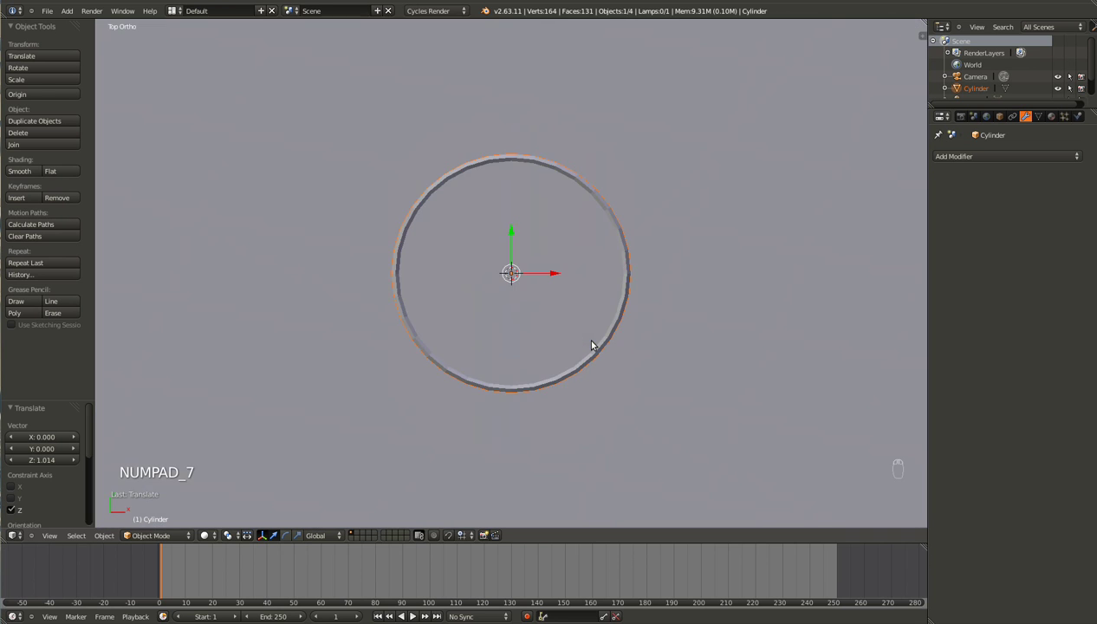
key("KP_1")
key("KP_3")
key("Tab")
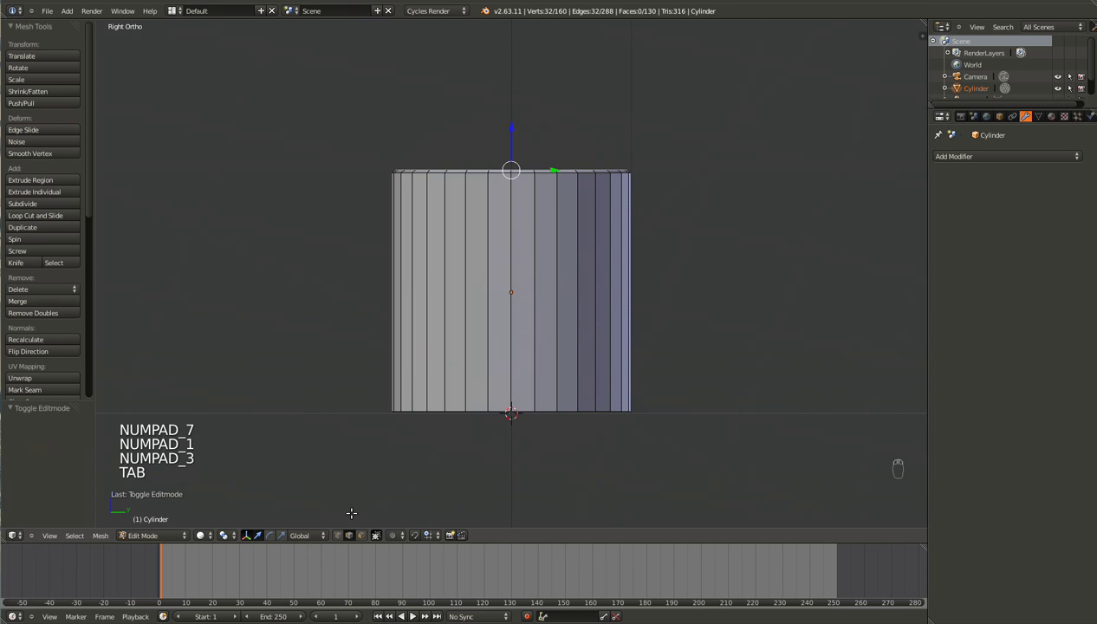
right_click(504, 327)
middle_click_drag(503, 326, 588, 400)
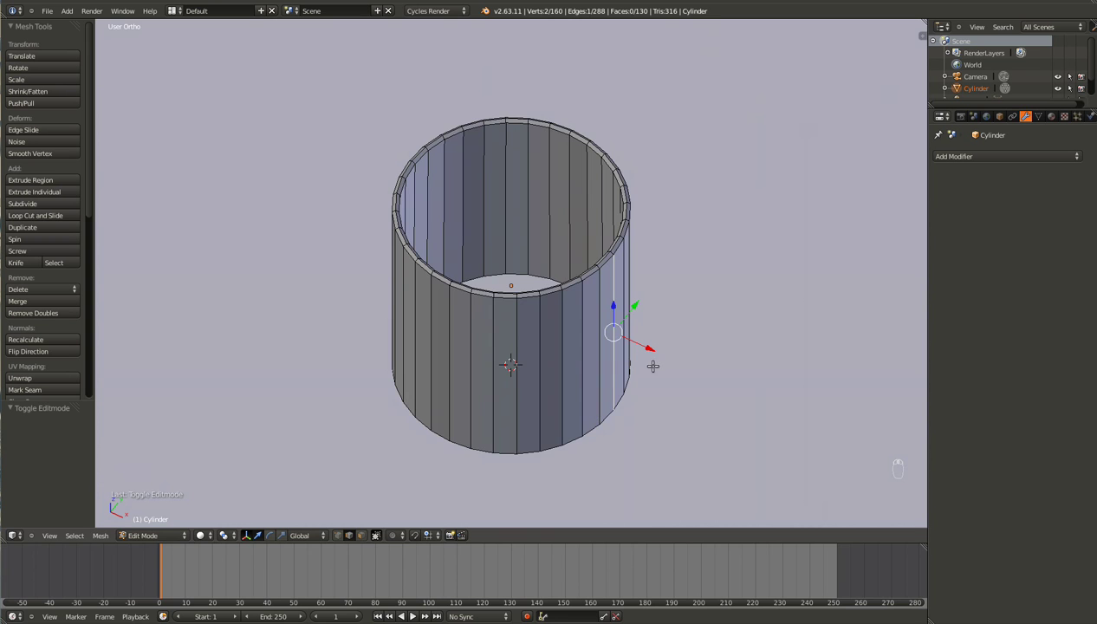
Show the cup in wireframe, snap the 3D cursor to the selected side edge and switch to front view
key("z")
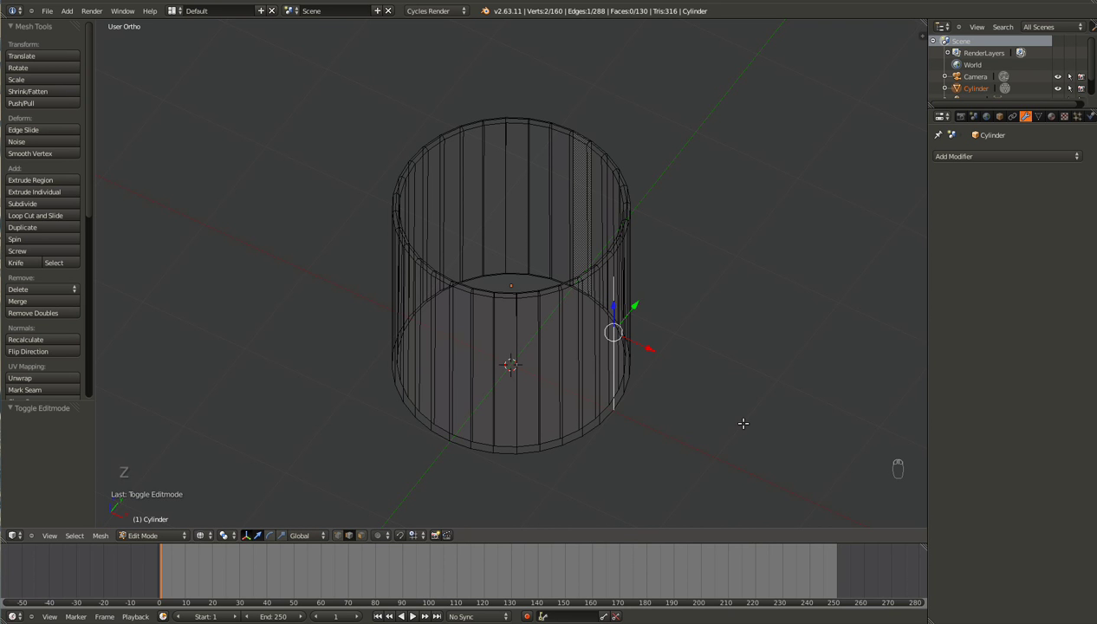
scroll(741, 422, "down", 4)
middle_click_drag(637, 384, 539, 333)
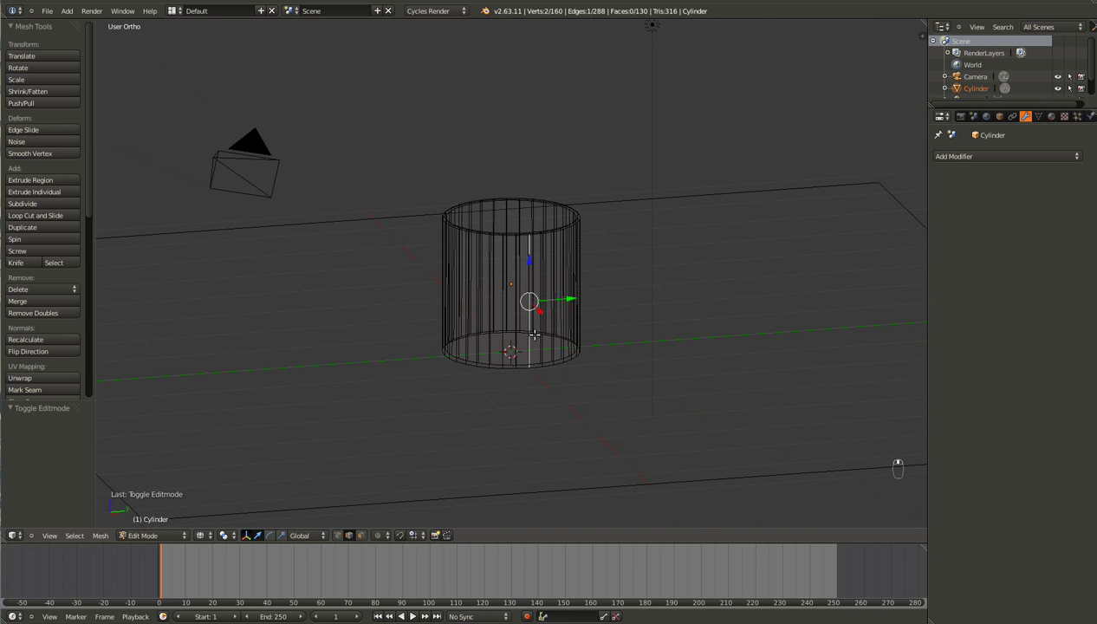
middle_click_drag(534, 377, 566, 408)
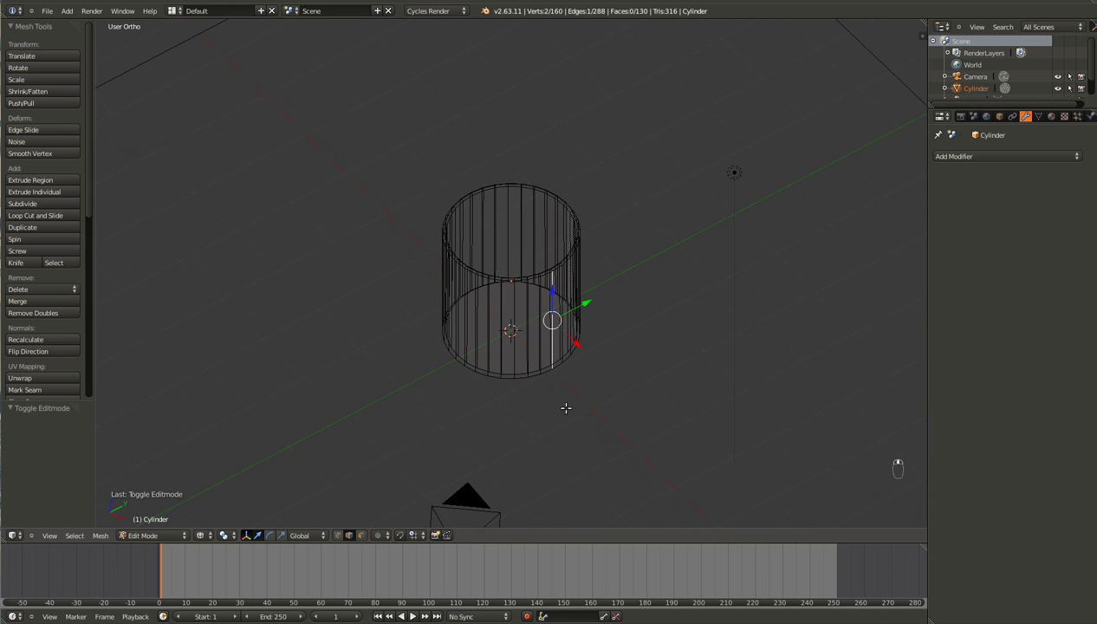
middle_click_drag(548, 371, 595, 385)
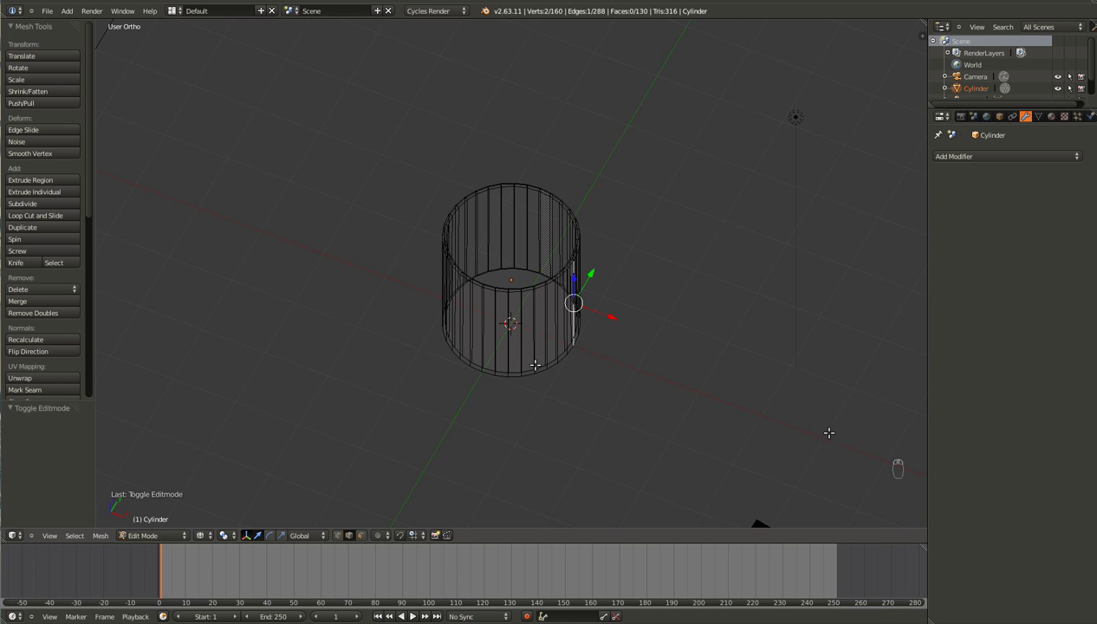
middle_click_drag(725, 413, 675, 384)
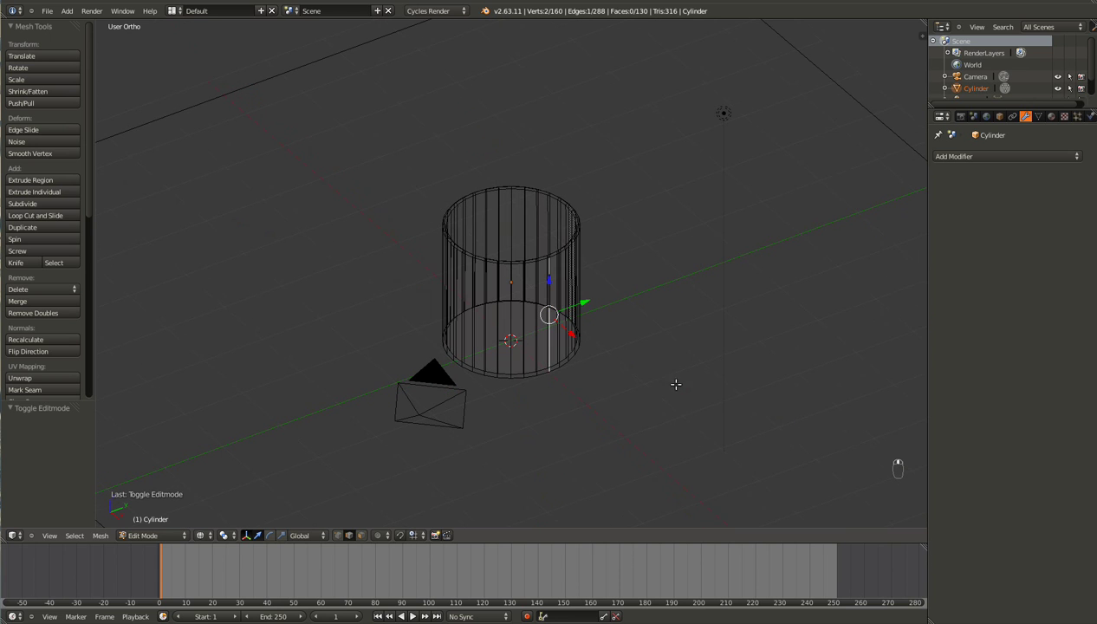
key("shift+s")
scroll(582, 368, "down", 4)
scroll(583, 368, "up", 2)
key("Return")
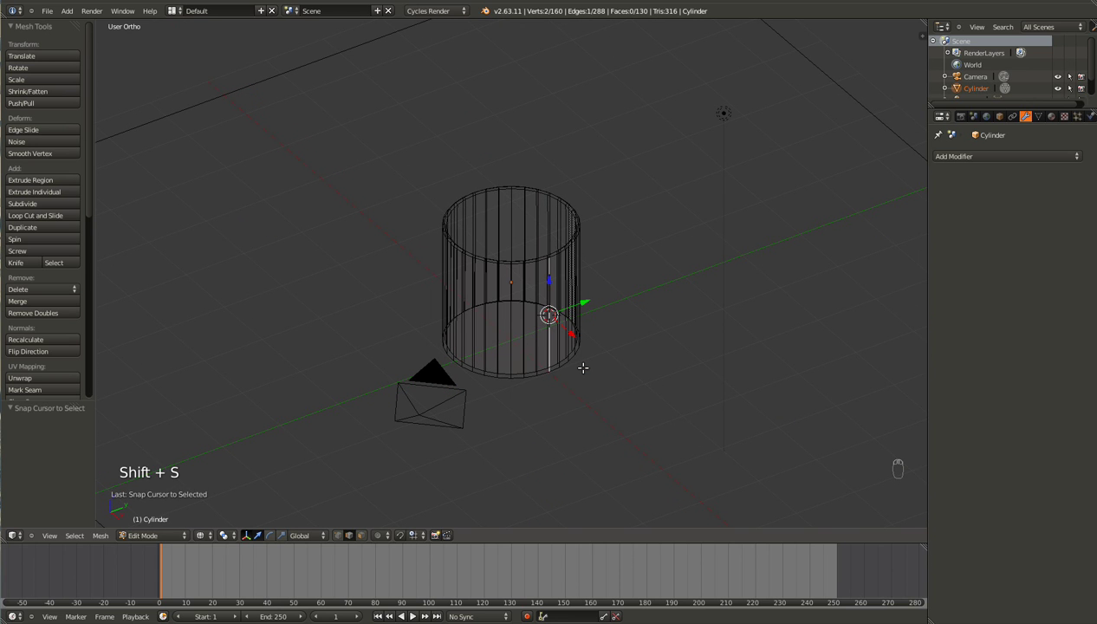
key("KP_1")
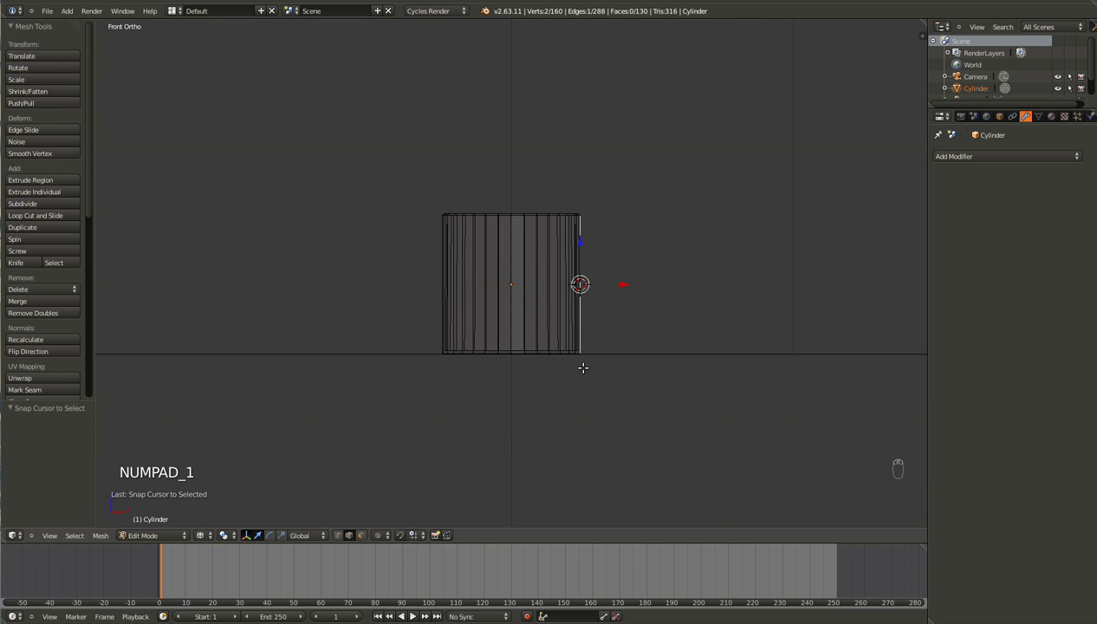
Add a cube at the 3D cursor on the cup's side and scale it down by about 0.086
scroll(655, 322, "down", 3, "ctrl")
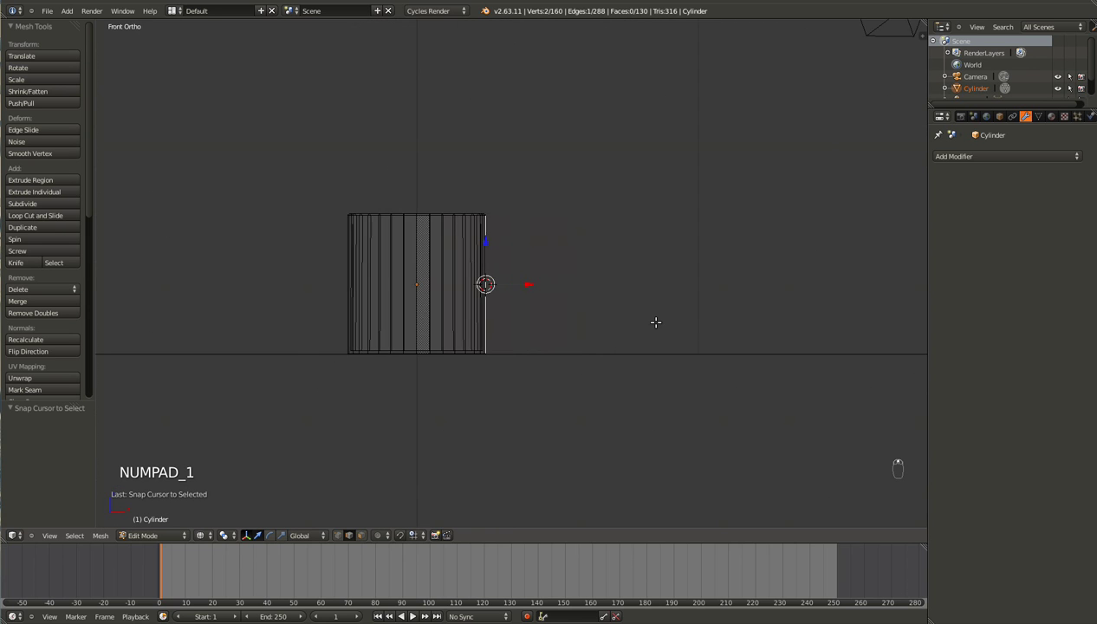
scroll(656, 322, "up", 5)
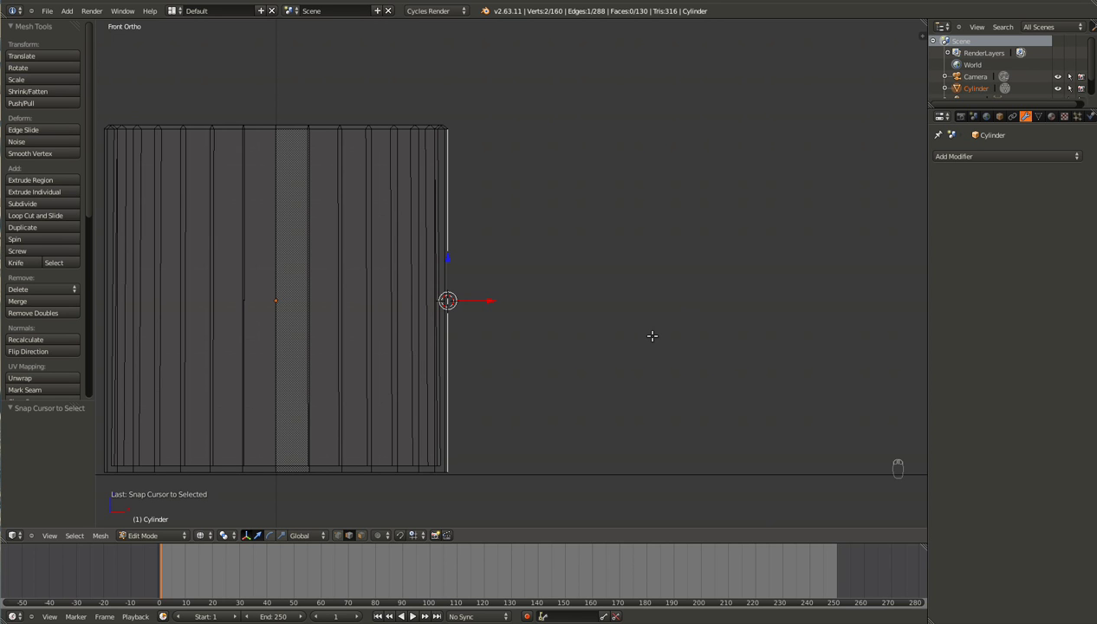
key("shift+a")
left_click(642, 346)
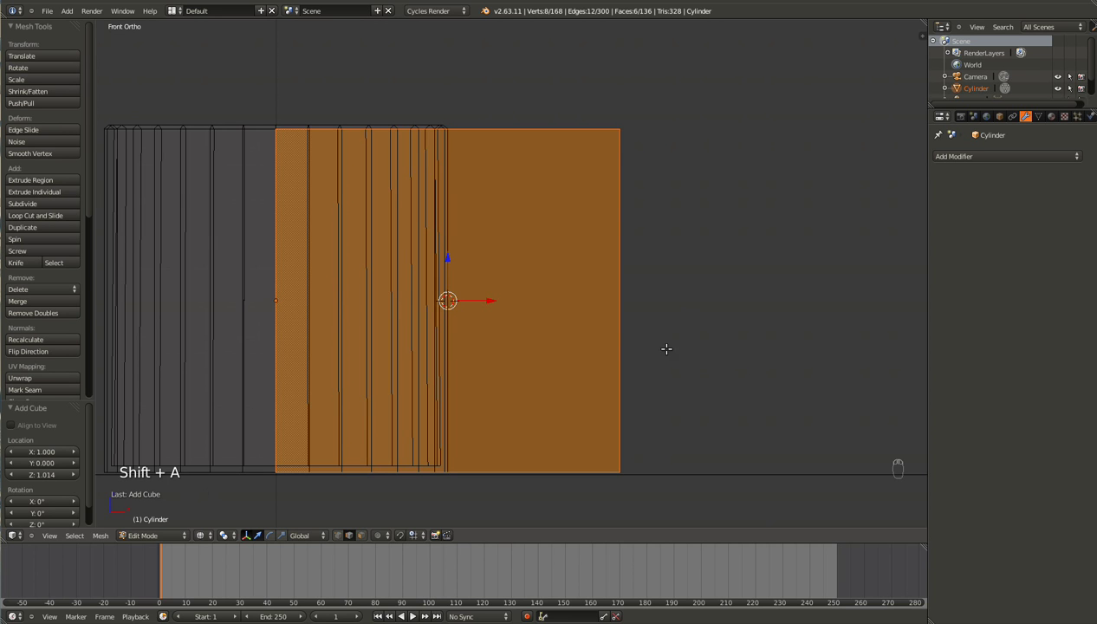
key("s")
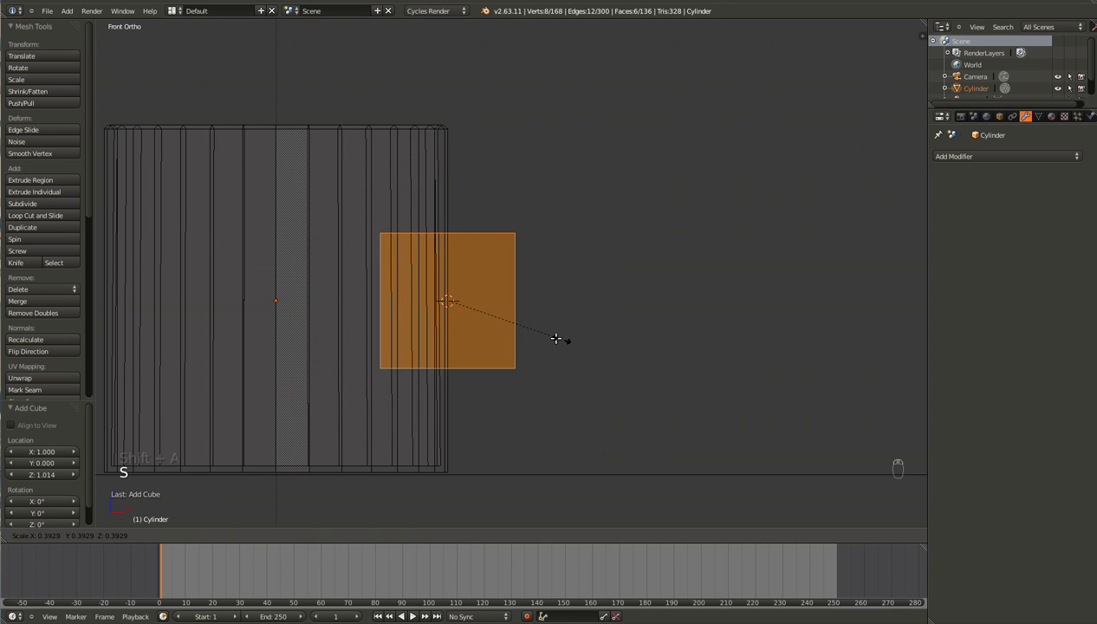
left_click(468, 318)
Move the cube up about 0.694 along Z, then back down about 0.068 to place it below the rim
key("g")
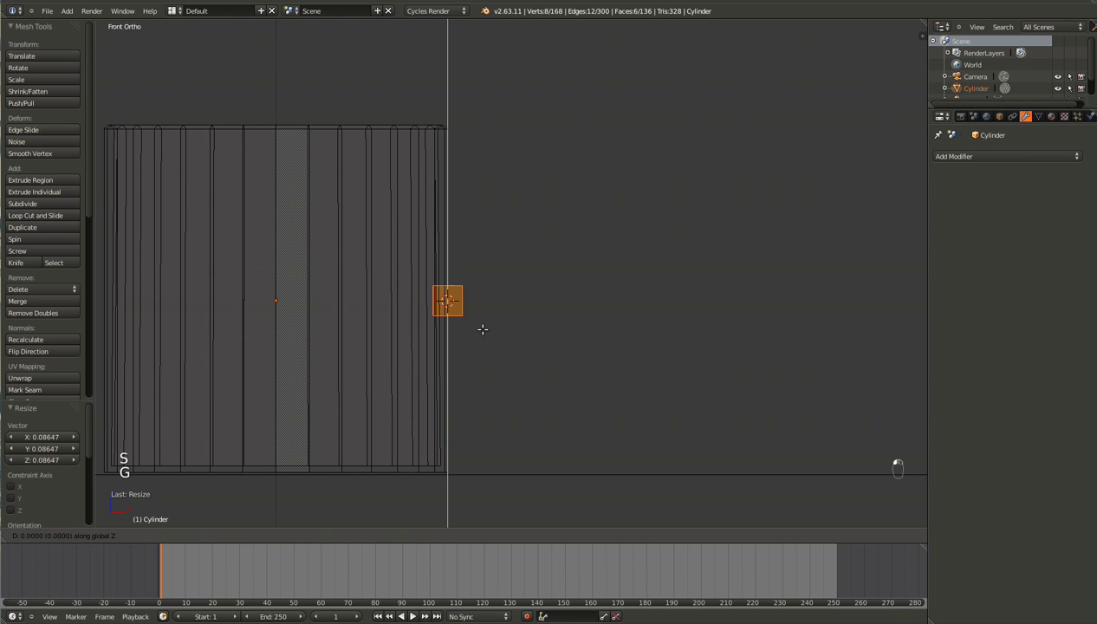
key("z")
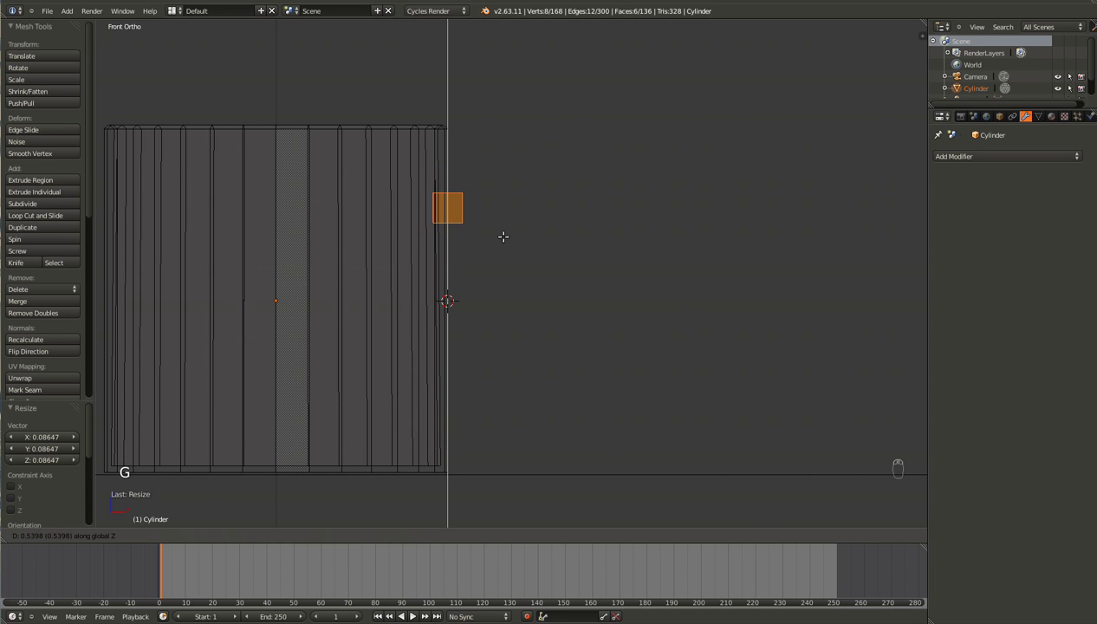
left_click(489, 209)
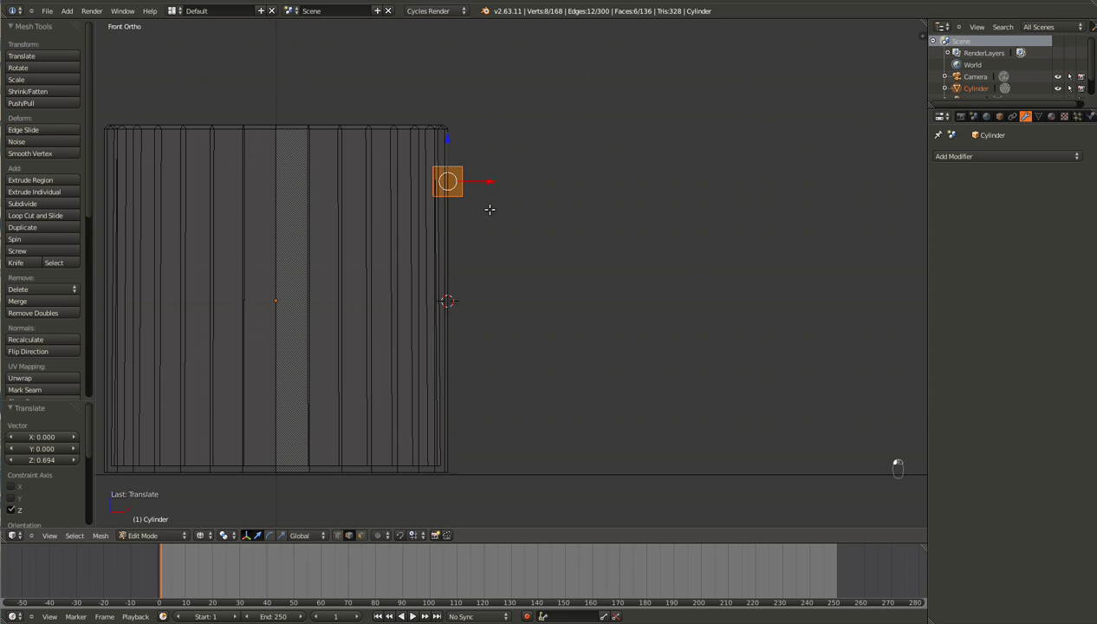
key("KP_Decimal")
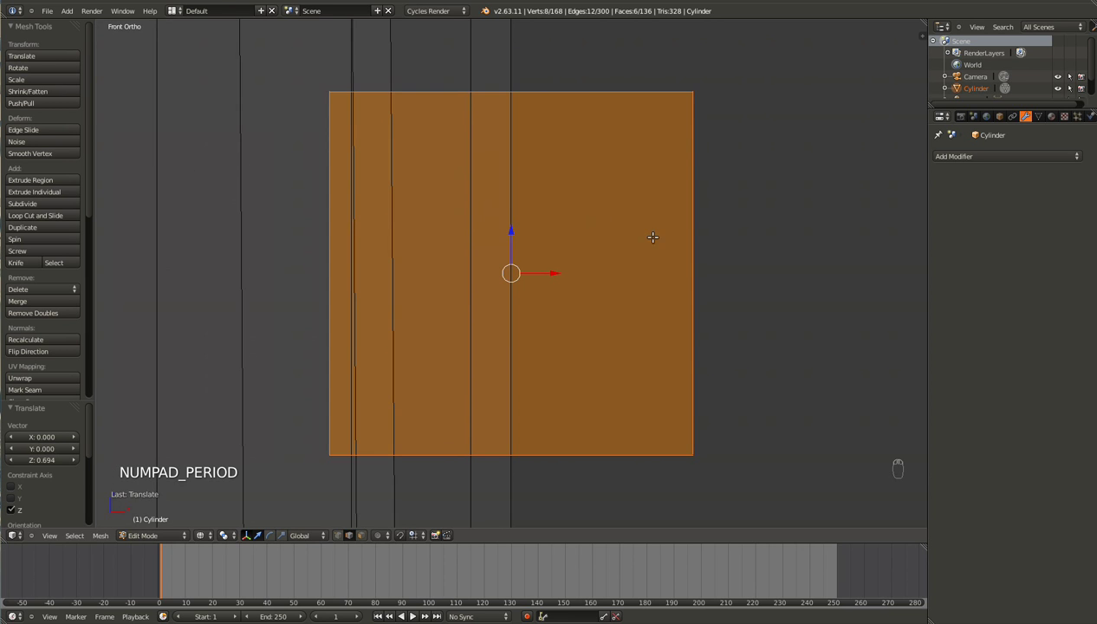
scroll(650, 237, "down", 8)
key("g")
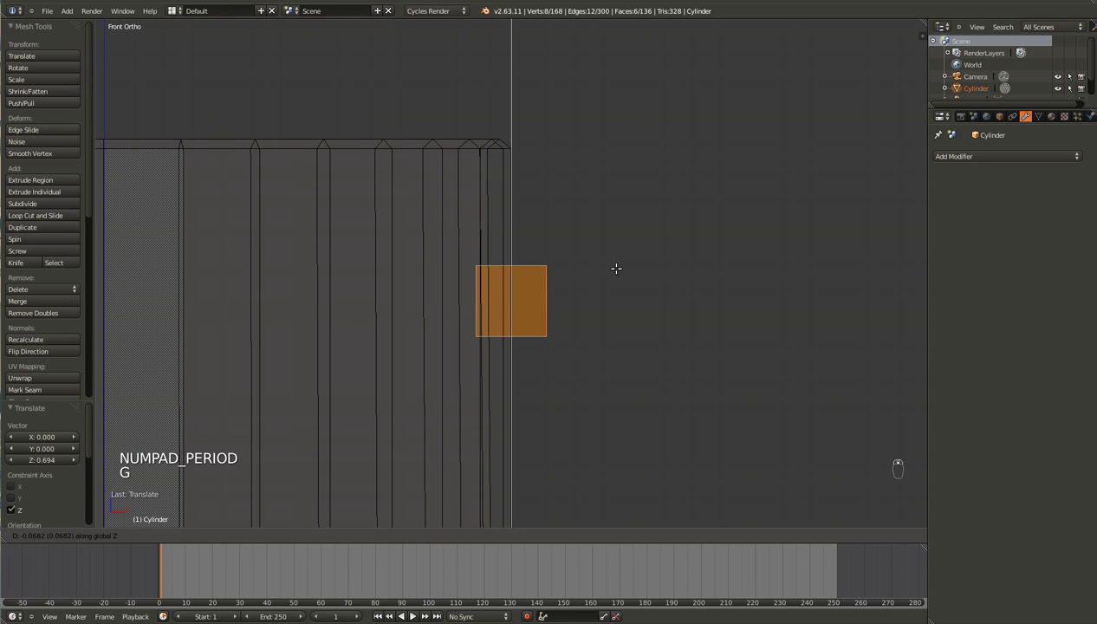
left_click(616, 269)
key("s")
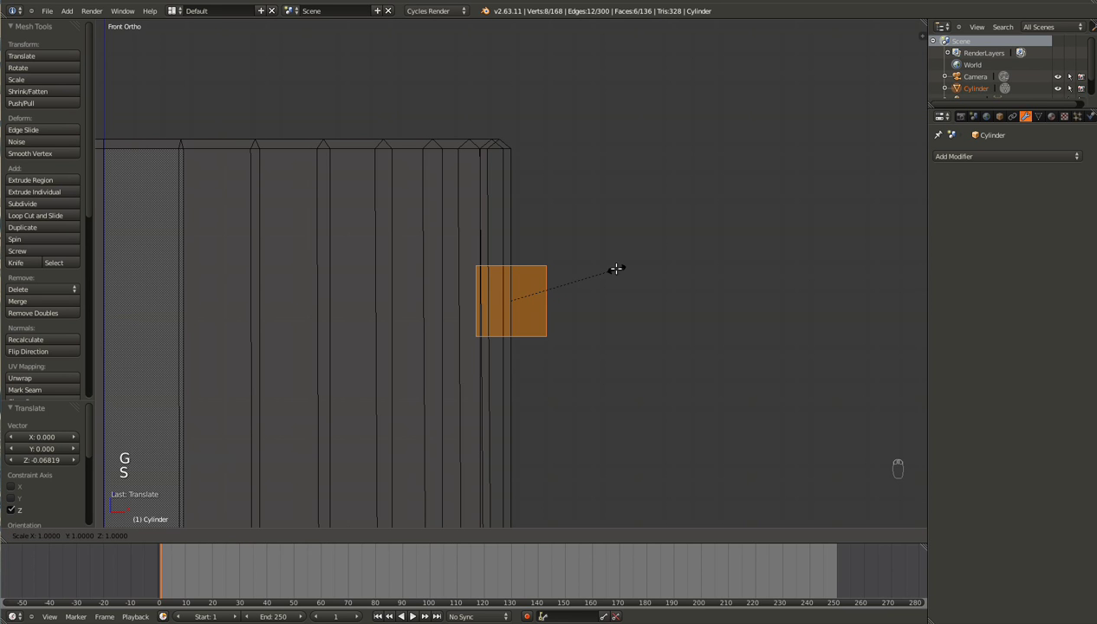
key("Escape")
Scale the cube by about 0.425 on X and Z only, keeping its Y width
middle_click_drag(662, 261, 613, 251)
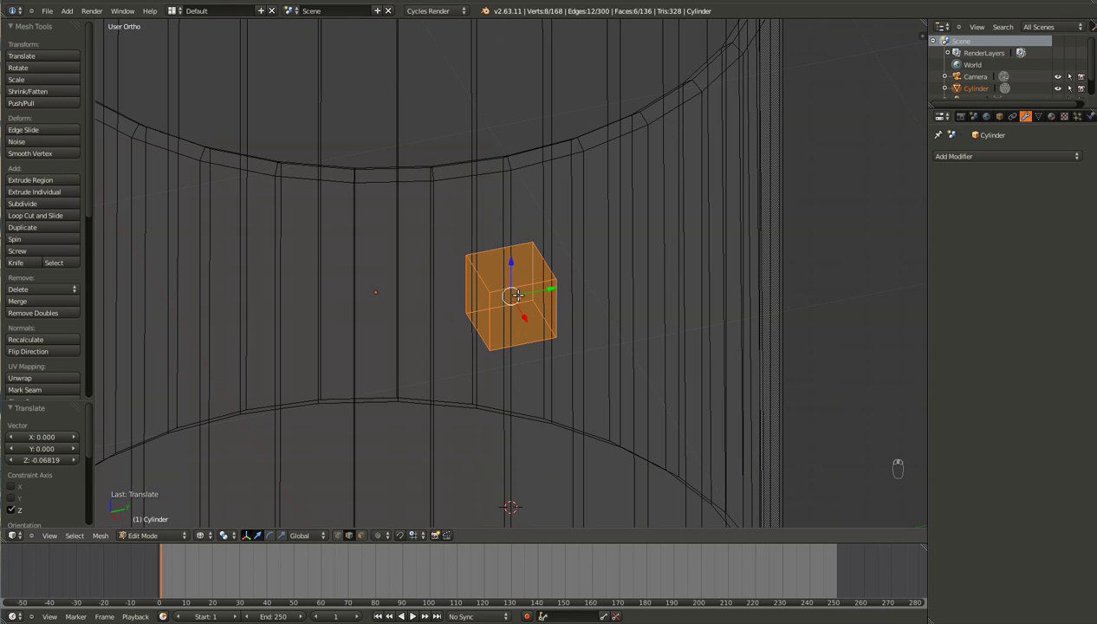
key("s")
key("shift+y")
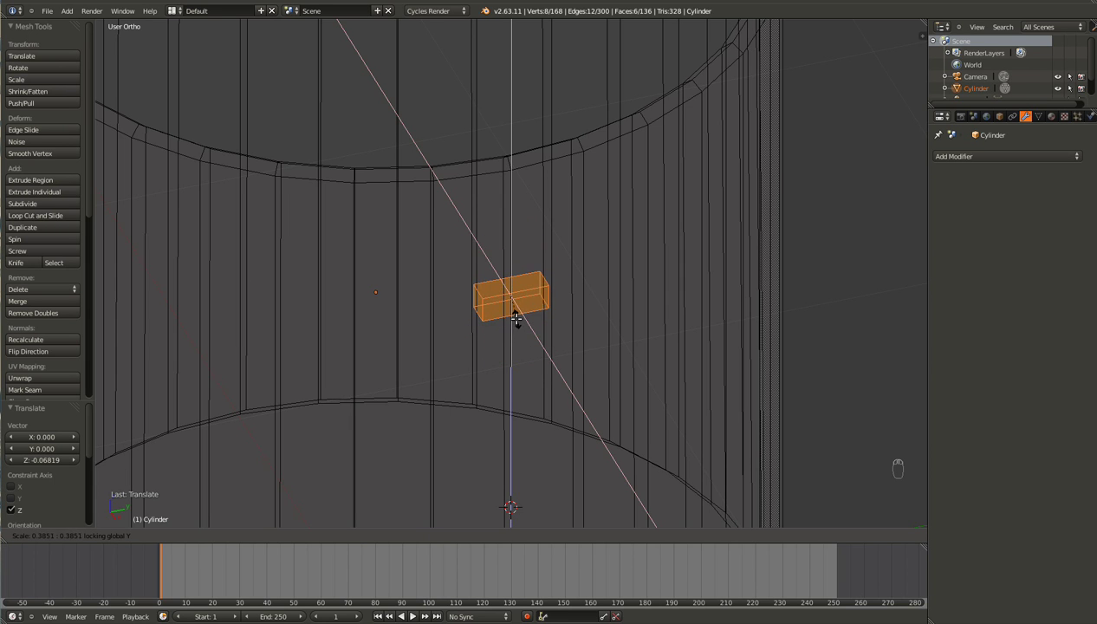
left_click(517, 320)
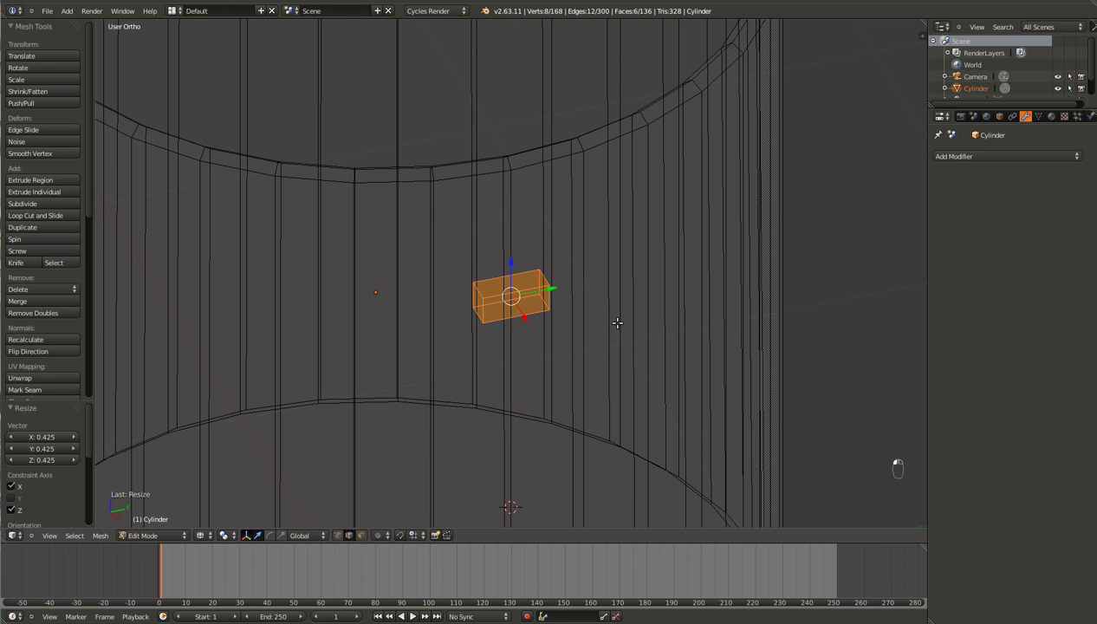
Return to front view, deselect everything and set the mesh selection mode to vertices
key("KP_1")
key("KP_Decimal")
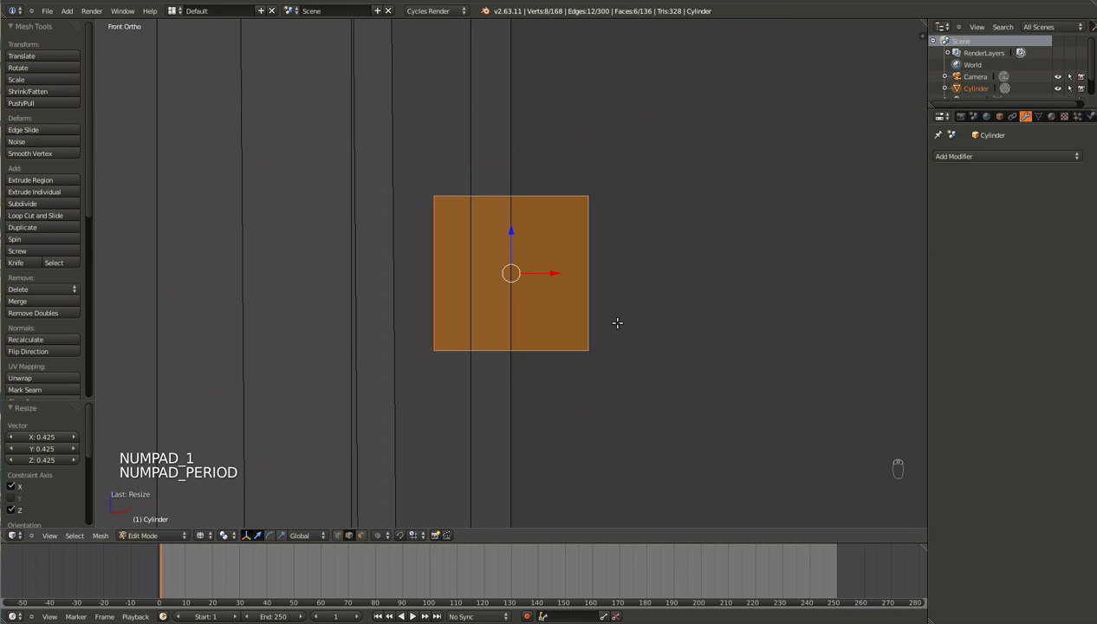
left_click(338, 533)
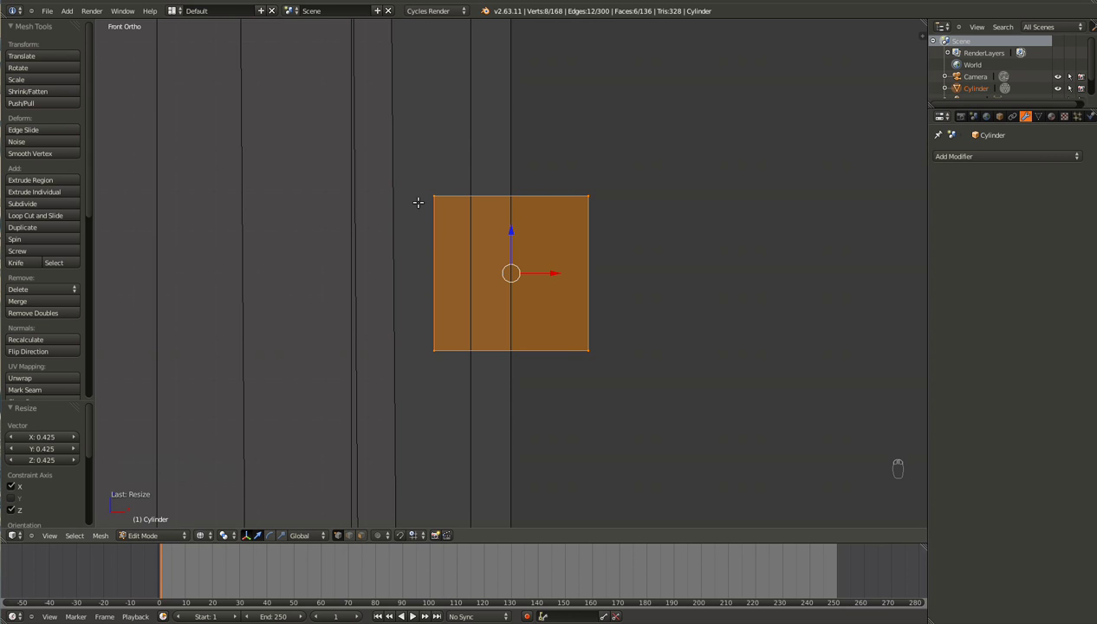
key("a")
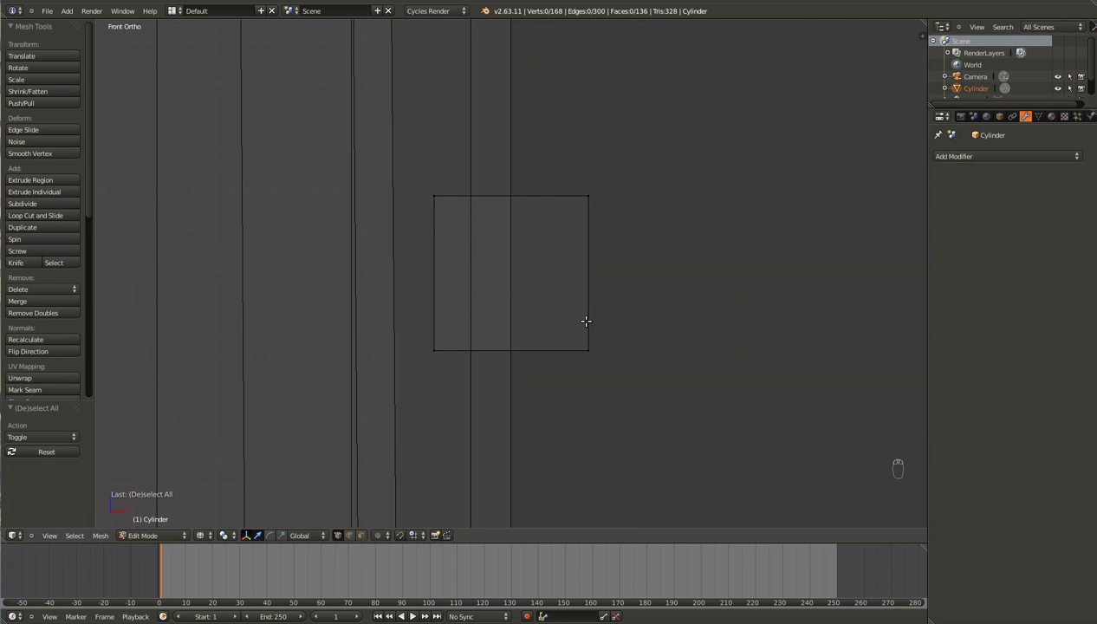
key("ctrl+Tab")
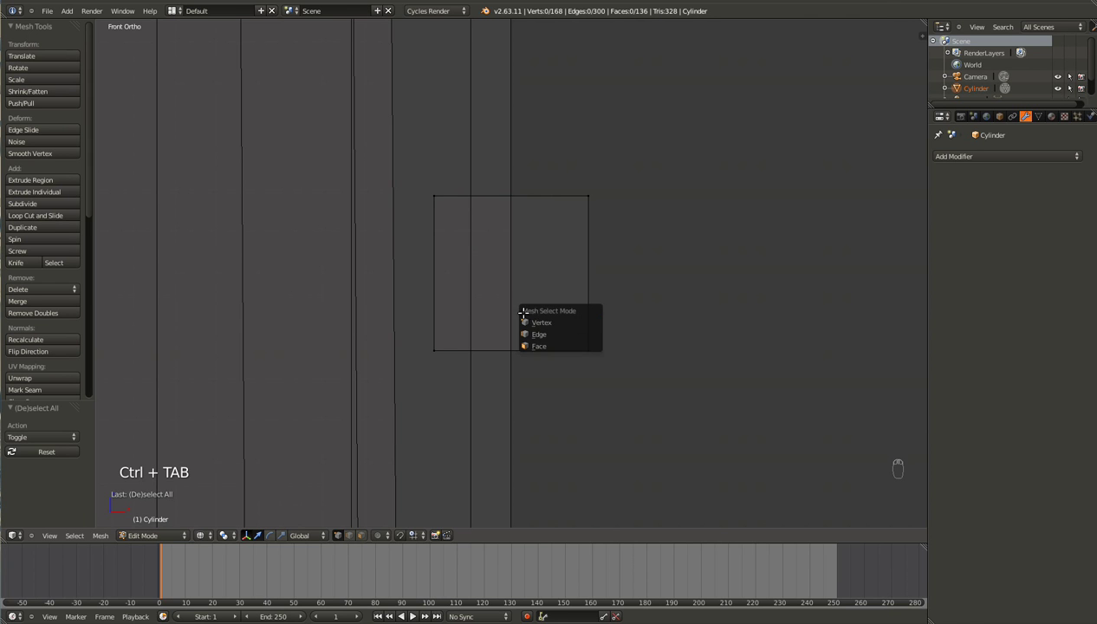
left_click(567, 322)
Select the small block's upper vertices, extrude them upward and rotate the new end about 10.3°
key("b")
left_click_drag(680, 143, 271, 270)
scroll(374, 251, "down", 6)
scroll(374, 251, "up", 4)
key("e")
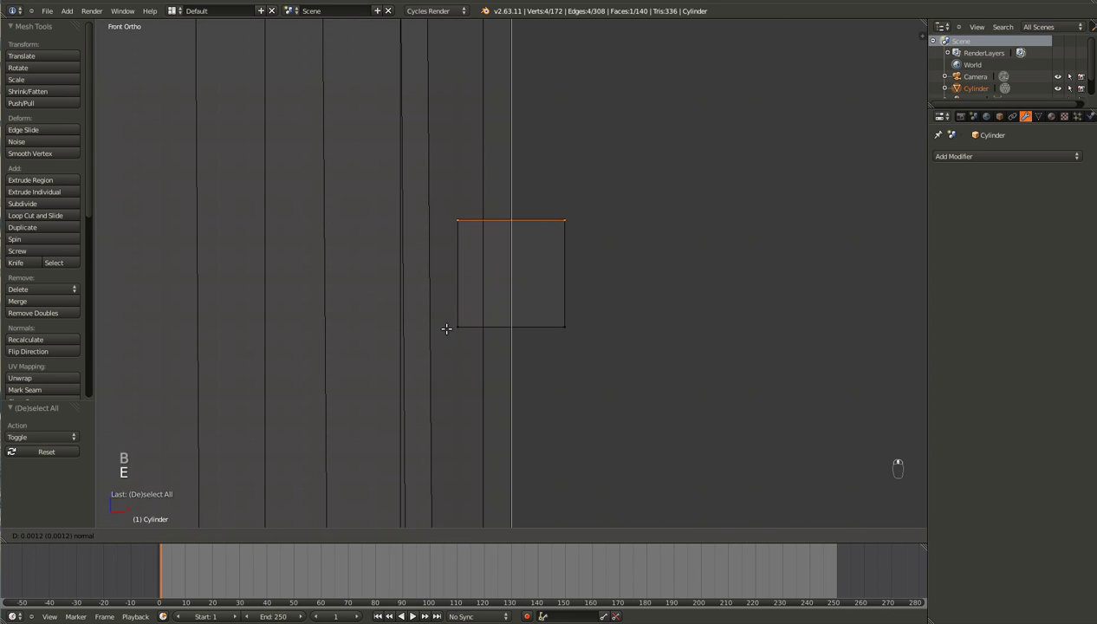
left_click(447, 270)
key("r")
left_click(576, 249)
Shift the extruded end about 0.006 along X, extrude it again and rotate it about 11.2°
scroll(575, 250, "down", 1)
key("g")
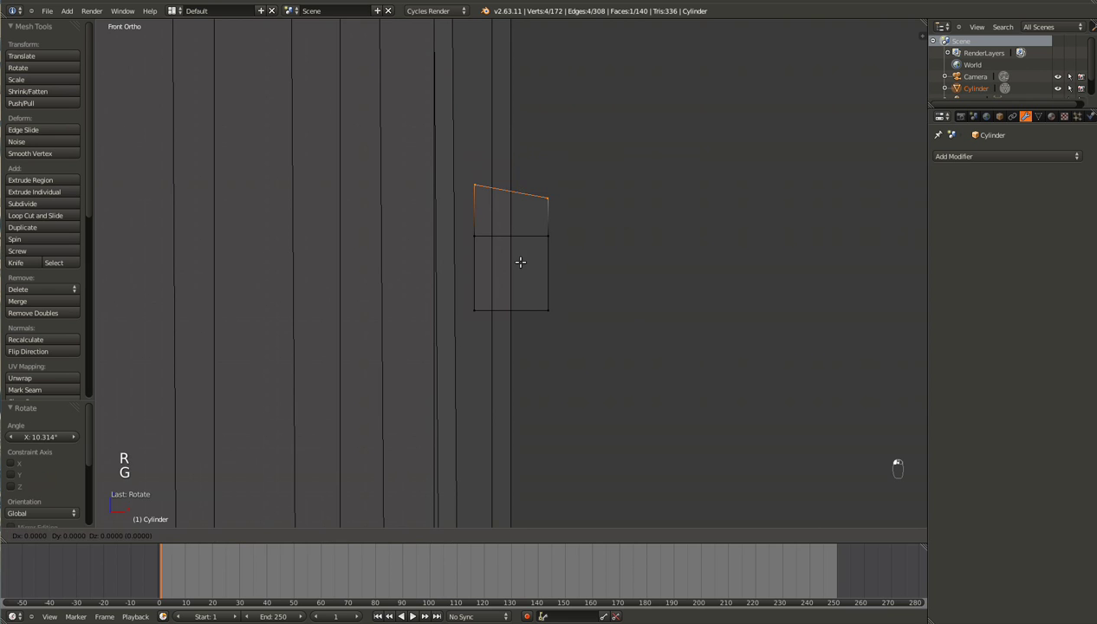
left_click(526, 261)
key("e")
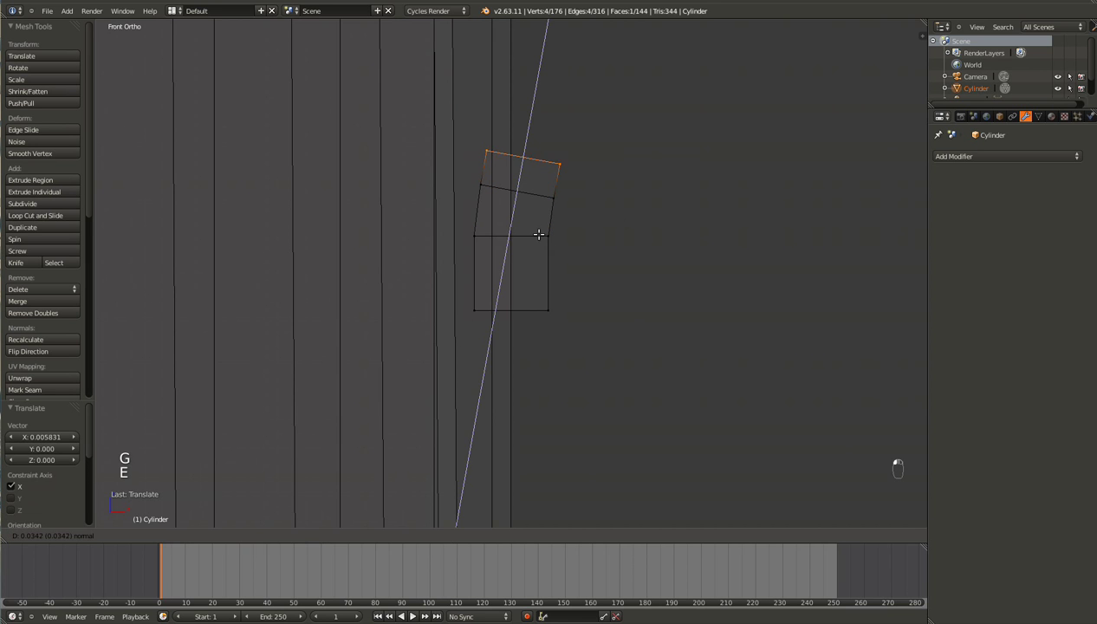
left_click(536, 232)
key("r")
left_click(575, 248)
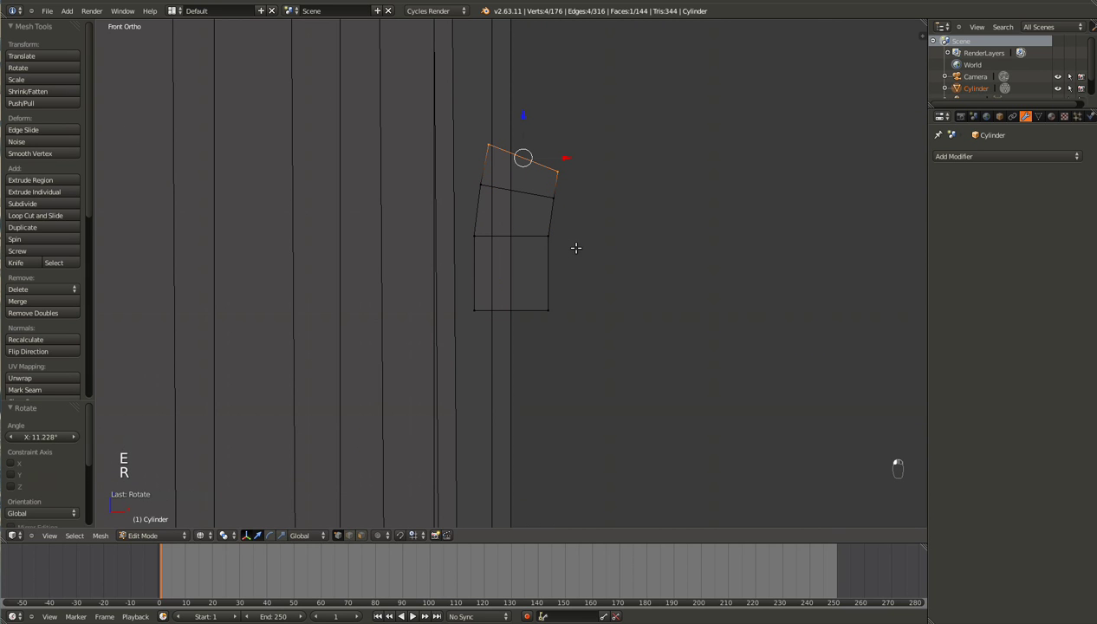
Extrude and rotate the end face four more times to curve the handle upward and away from the cup
scroll(480, 262, "down", 3)
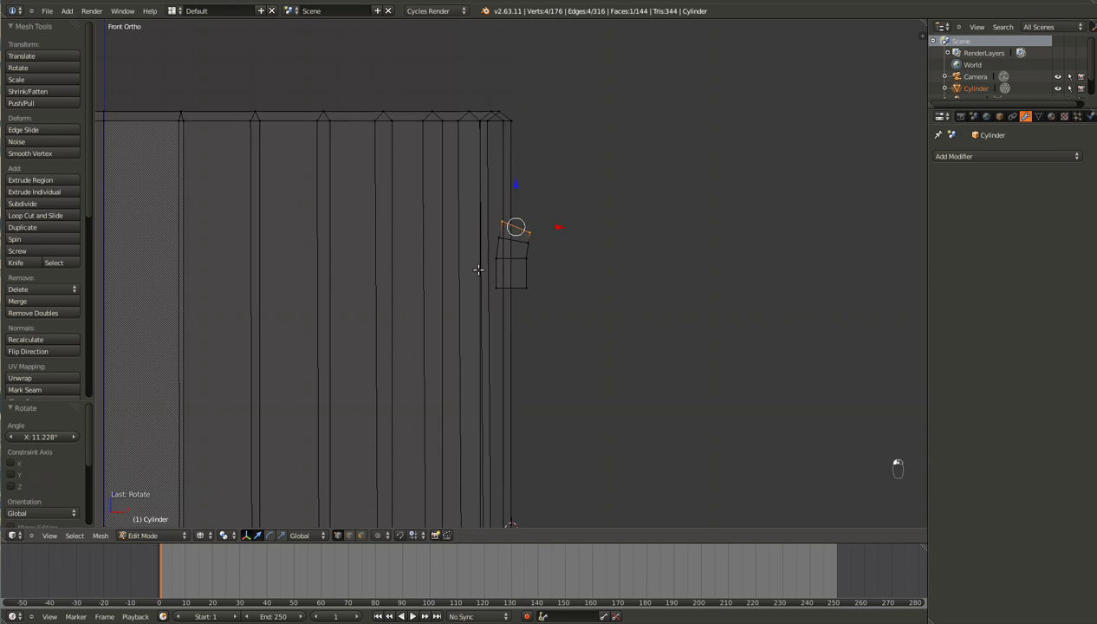
key("e")
left_click(495, 246)
key("r")
left_click(619, 257)
key("e")
left_click(641, 248)
key("r")
left_click(622, 258)
key("e")
left_click(662, 246)
key("r")
left_click(623, 260)
key("e")
left_click(663, 260)
key("r")
left_click(618, 272)
Extrude and rotate the end face twice across the top of the arch, and undo a third, longer extrusion
key("e")
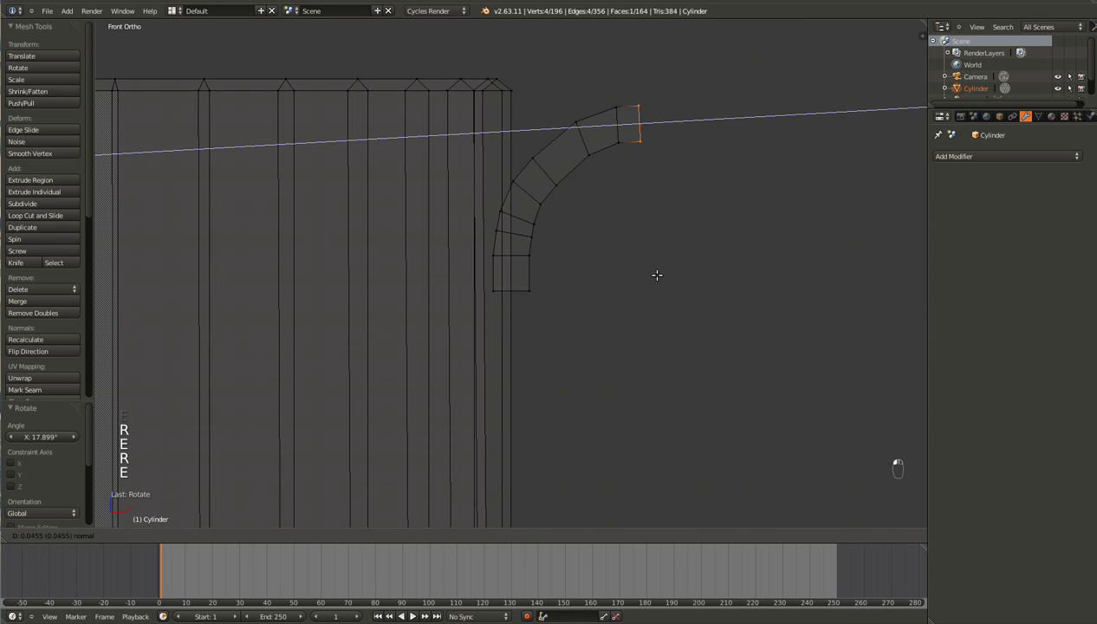
left_click(676, 284)
key("r")
left_click(648, 278)
key("e")
left_click(676, 286)
key("r")
left_click(628, 288)
key("e")
left_click(697, 311)
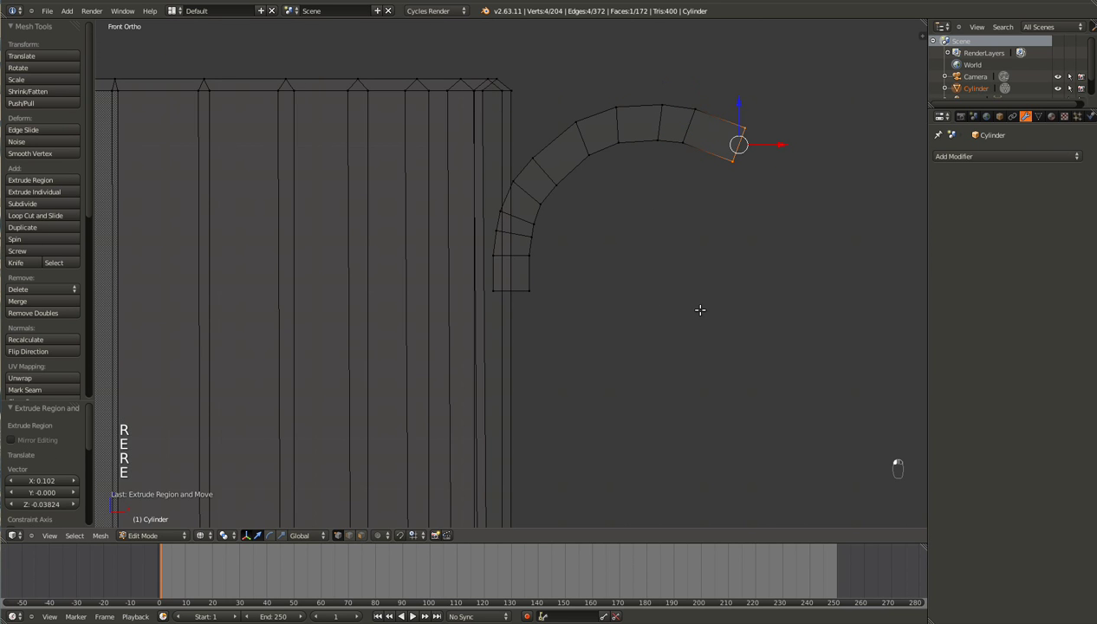
key("ctrl+z")
Extrude and rotate the end face three times to bend the handle downward, and undo the extra extrusion
key("e")
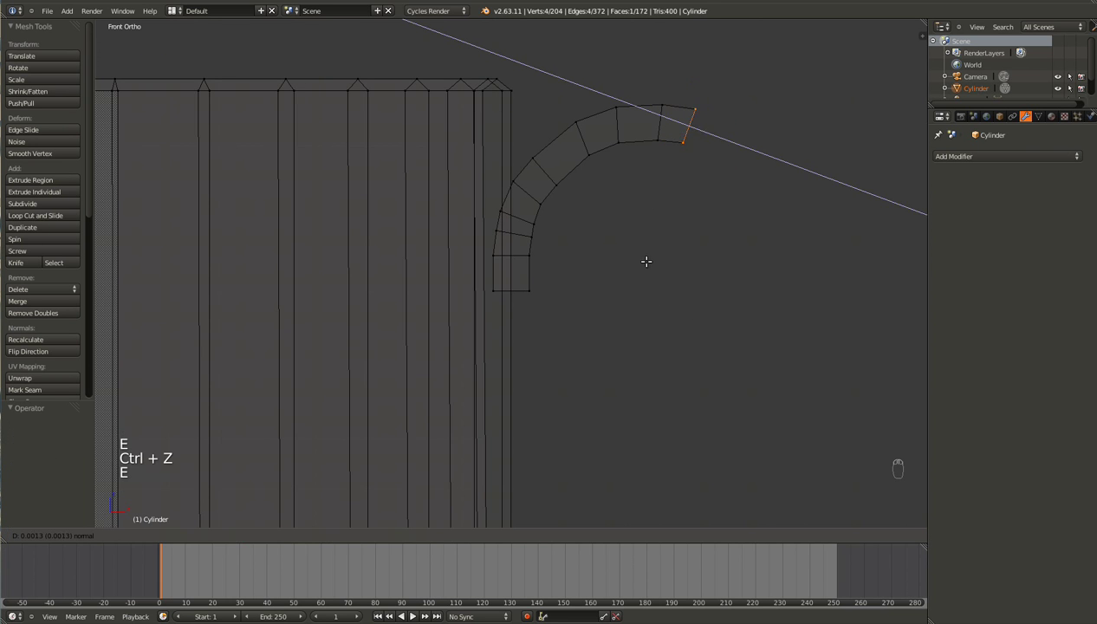
left_click(671, 280)
key("r")
left_click(620, 272)
key("e")
left_click(663, 303)
key("r")
left_click(611, 287)
key("e")
left_click(631, 321)
key("r")
left_click(641, 321)
key("e")
right_click(660, 339)
key("ctrl+z")
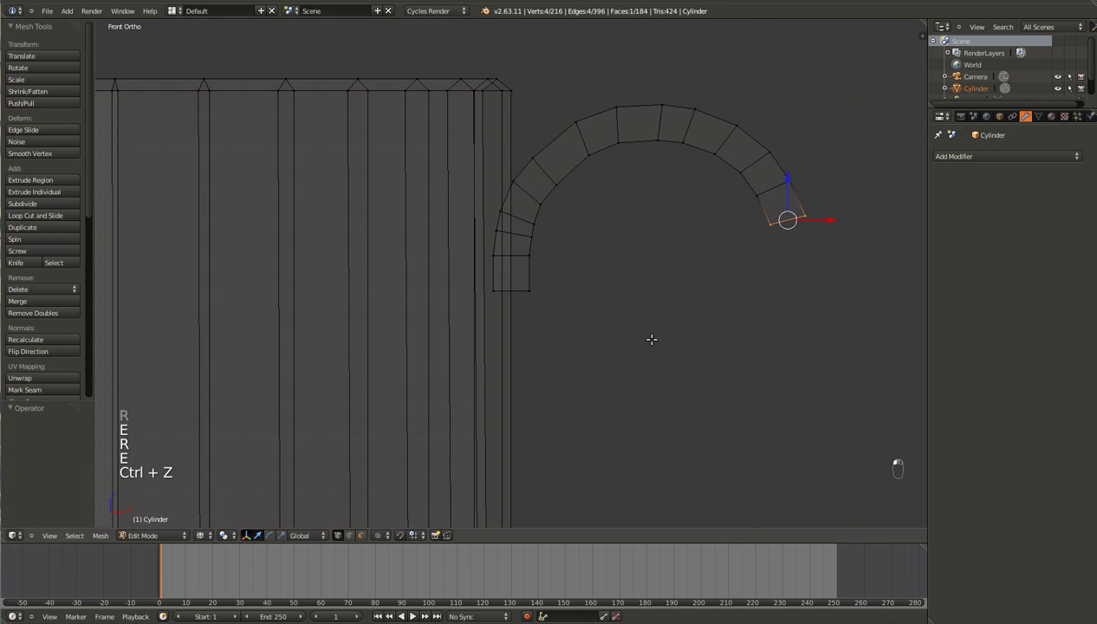
Extrude and rotate the end face twice more until it points down, and extrude it a further 0.1 or so
key("e")
left_click(670, 359)
key("r")
left_click(648, 348)
key("e")
left_click(651, 364)
key("r")
left_click(620, 364)
key("e")
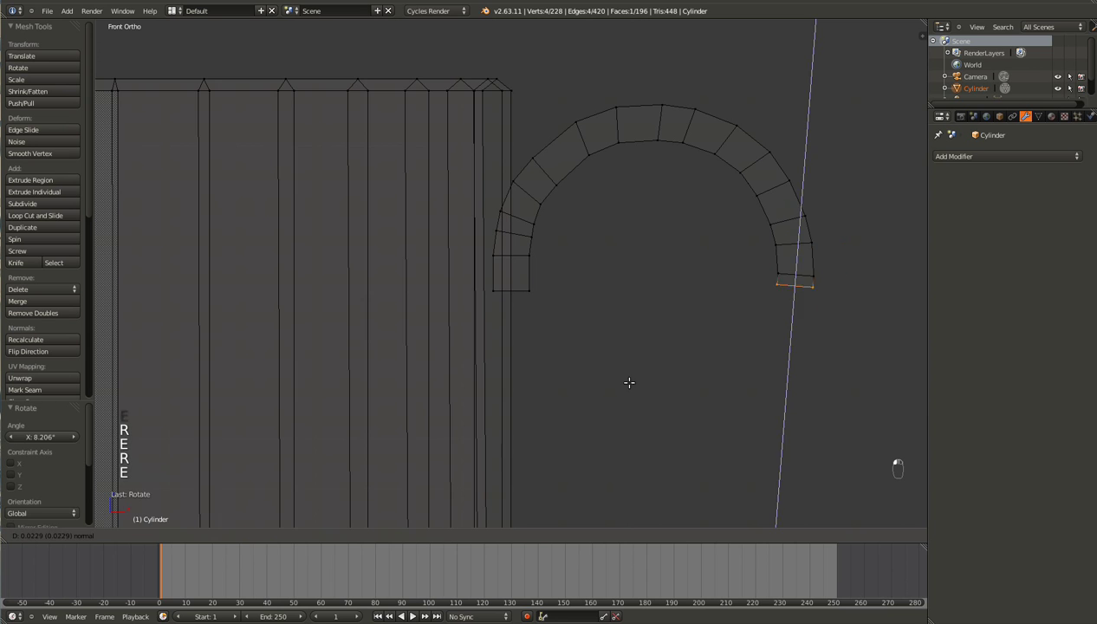
left_click(633, 412)
Undo all the handle extrusions back to the small unselected block on the cup's side
scroll(660, 380, "down", 5)
scroll(660, 381, "up", 3)
scroll(660, 381, "down", 2)
scroll(660, 380, "down", 4, "shift")
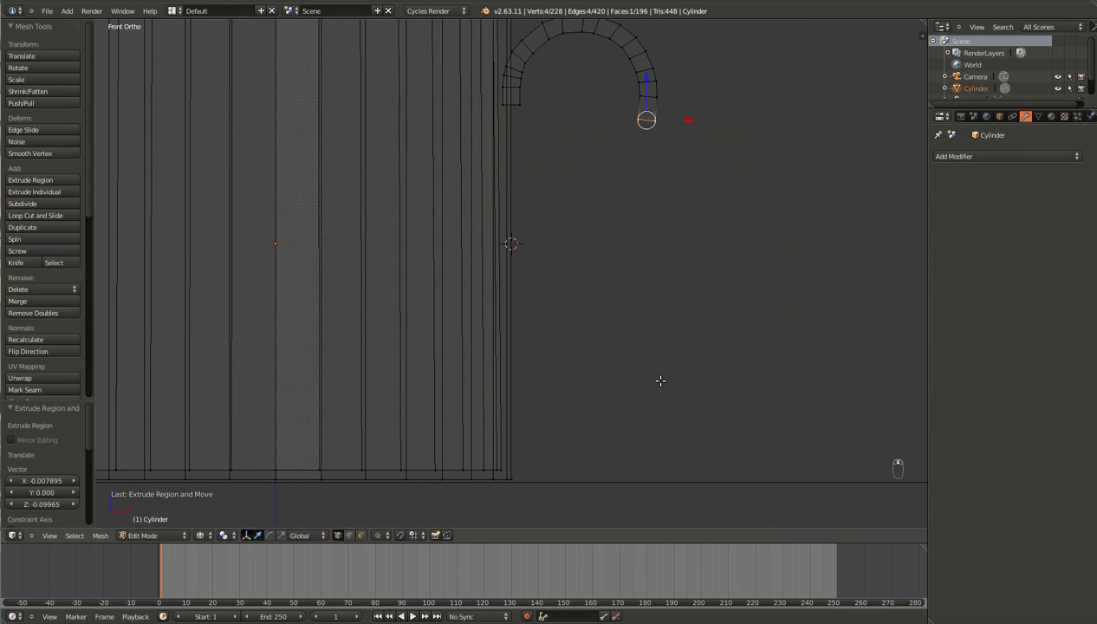
scroll(660, 380, "up", 2, "shift")
key("ctrl+z")
key("ctrl+z")
key("ctrl+z")
key("ctrl+z")
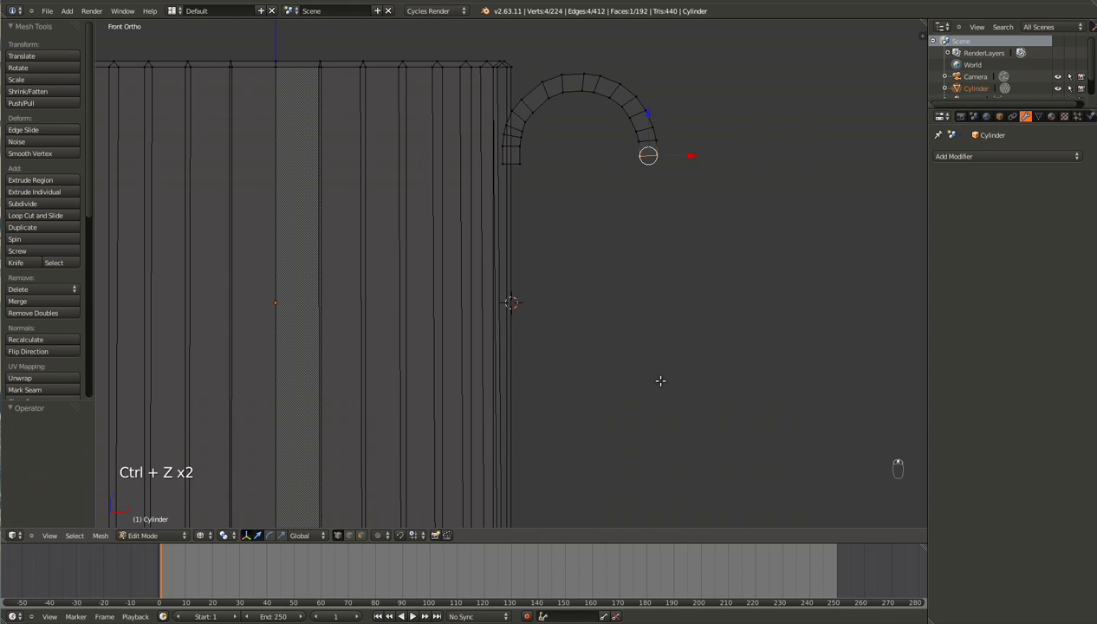
key("ctrl+z")
key("ctrl+z")
key("ctrl+z")
key("ctrl+z")
key("ctrl+z")
key("ctrl+z")
key("ctrl+z")
key("ctrl+z")
key("ctrl+z")
key("ctrl+z")
key("ctrl+z")
key("ctrl+z")
key("ctrl+z")
key("ctrl+z")
key("ctrl+z")
scroll(660, 380, "down", 3)
key("ctrl+z")
key("ctrl+z")
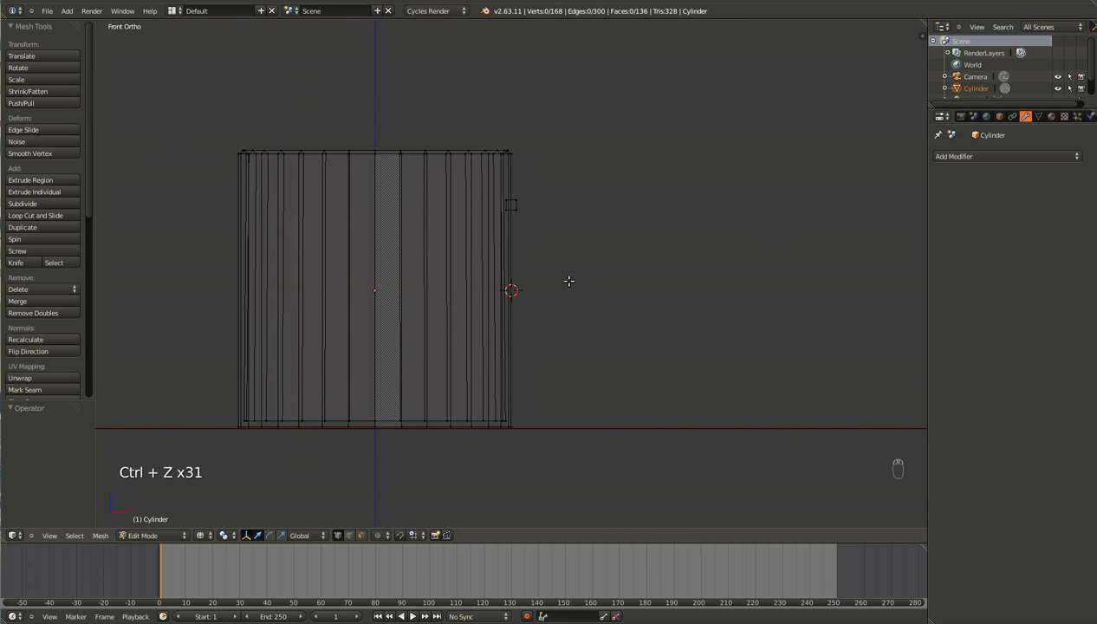
Select the whole linked block, scale it by about 1.844 on X and Z, and move it slightly outward along X
key("a")
key("a")
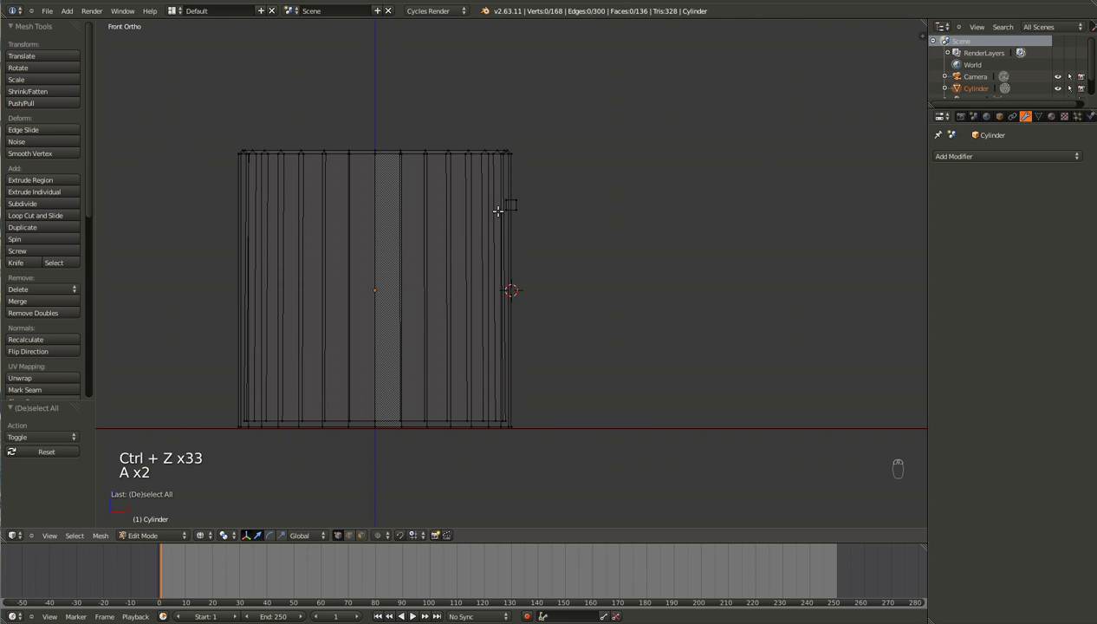
key("ctrl+l")
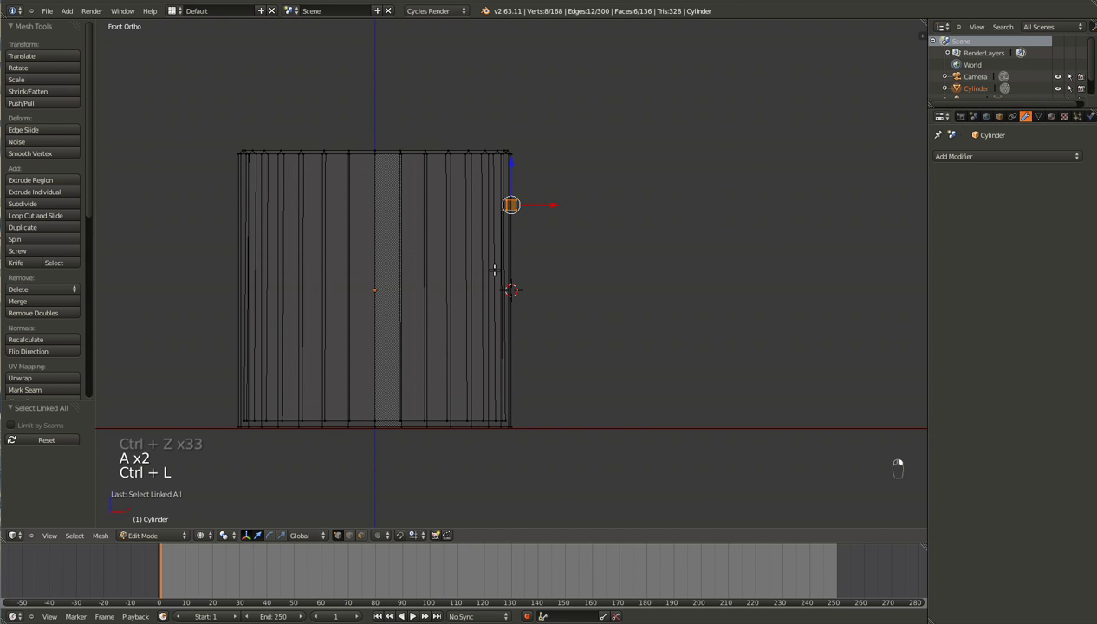
key("s")
key("y")
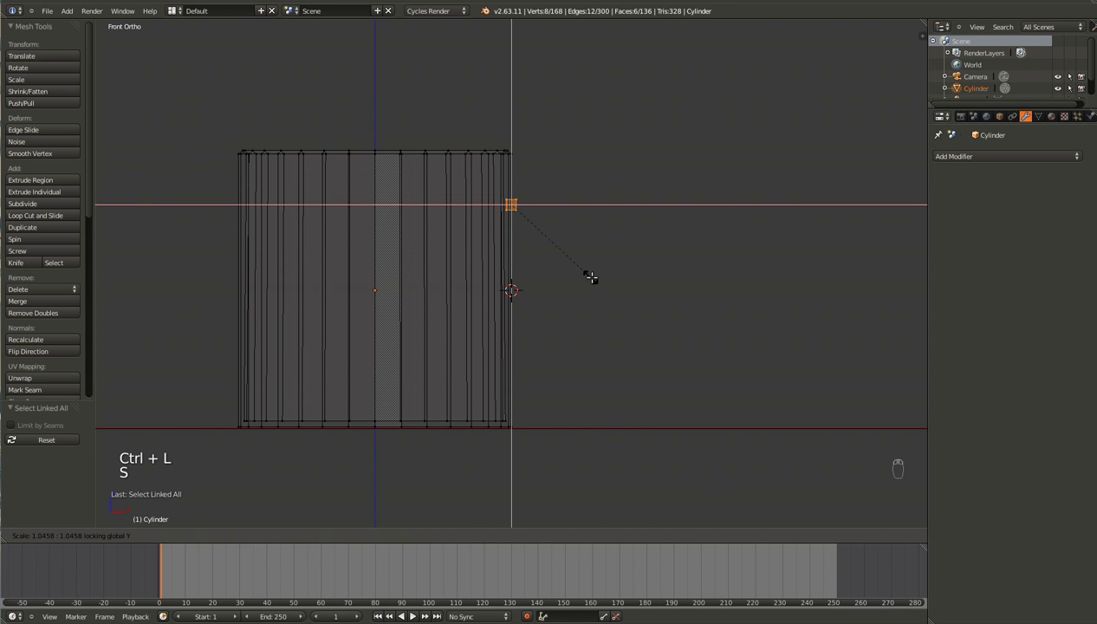
left_click(663, 315)
key("g")
key("x")
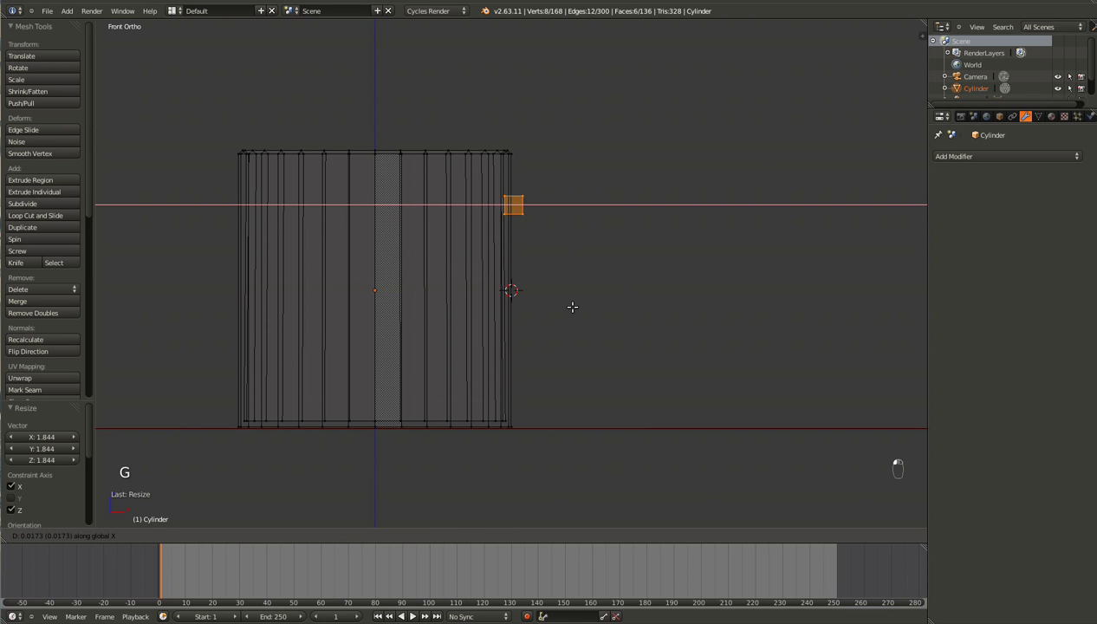
right_click(573, 308)
Deselect everything and box-select the four upper vertices of the enlarged block
key("a")
key("b")
left_click_drag(533, 178, 483, 209)
scroll(510, 259, "up", 5)
scroll(509, 259, "down", 3)
scroll(566, 336, "up", 3)
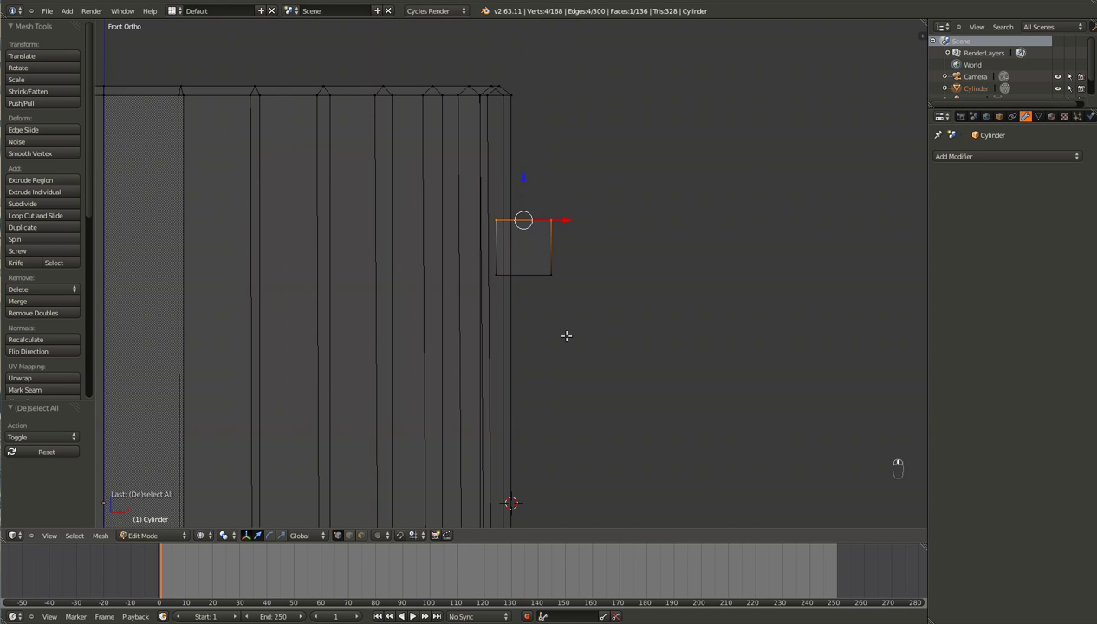
Extrude the block's selected upper face upward and tilt the new end face slightly away from the cup
key("e")
left_click(561, 308)
key("r")
left_click(624, 301)
Try to begin the handle's bend by extruding and rotating the end face three more times
key("e")
left_click(636, 283)
key("r")
left_click(628, 294)
key("e")
left_click(645, 293)
key("r")
left_click(589, 316)
key("e")
left_click(604, 314)
key("r")
left_click(558, 318)
Try to continue the trial handle curve with another three extrusions, rotating the end face after each
key("e")
left_click(587, 315)
key("r")
left_click(537, 319)
key("e")
left_click(540, 317)
key("r")
left_click(465, 303)
key("e")
left_click(490, 308)
key("r")
left_click(468, 304)
Extrude and rotate the trial handle's end face twice more and add one final extrusion
key("e")
left_click(524, 317)
key("r")
left_click(475, 311)
key("e")
left_click(506, 327)
key("r")
left_click(486, 306)
key("e")
left_click(545, 343)
Undo the trial handle extrusions and rotations back to the second tilted section above the block
scroll(546, 345, "down", 6)
scroll(548, 345, "up", 3)
key("ctrl+z")
key("ctrl+z")
key("ctrl+z")
key("ctrl+z")
key("ctrl+z")
key("ctrl+z")
key("ctrl+z")
key("ctrl+z")
key("ctrl+z")
key("ctrl+z")
key("ctrl+z")
key("ctrl+z")
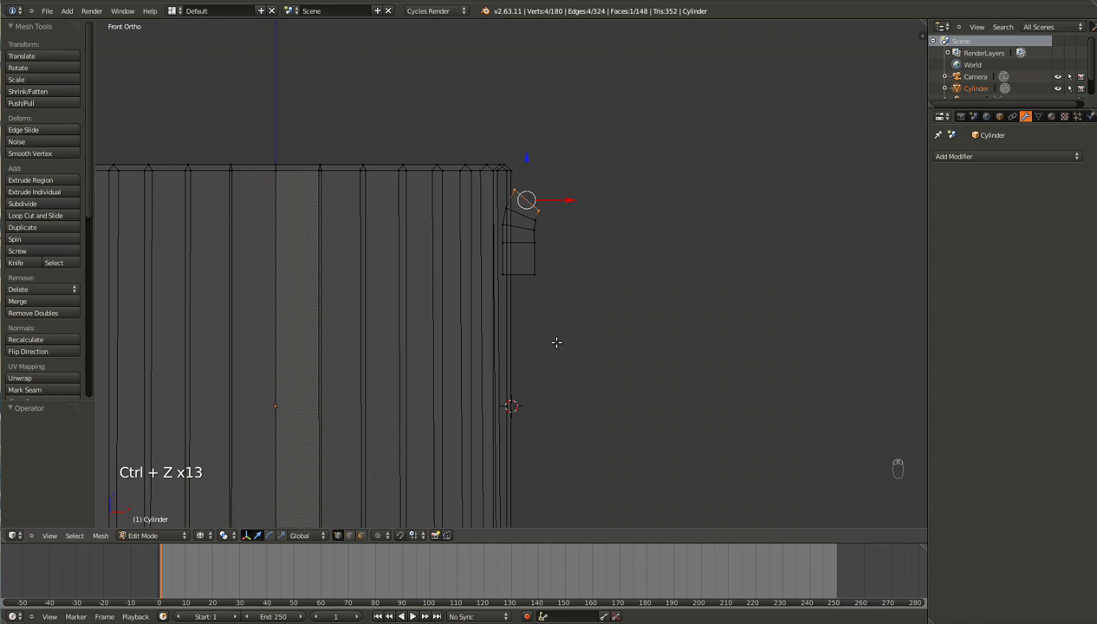
key("ctrl+z")
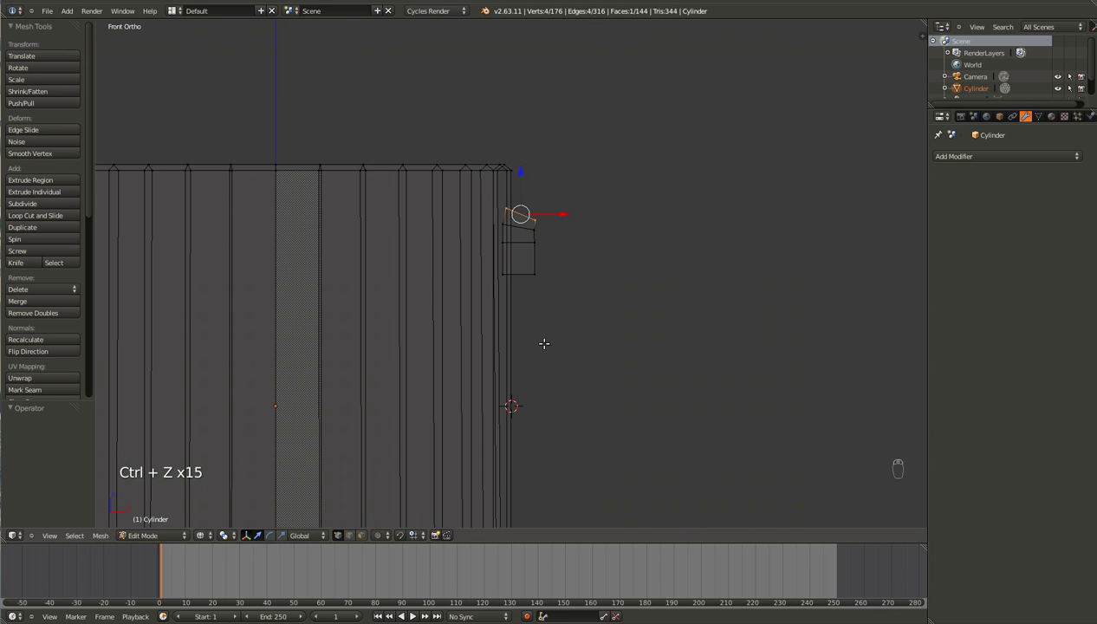
Try continuing the bend with two more extrusions, rotating the end face outward after the first and making the second about 0.06 long
scroll(538, 342, "up", 3)
scroll(538, 342, "down", 1)
key("e")
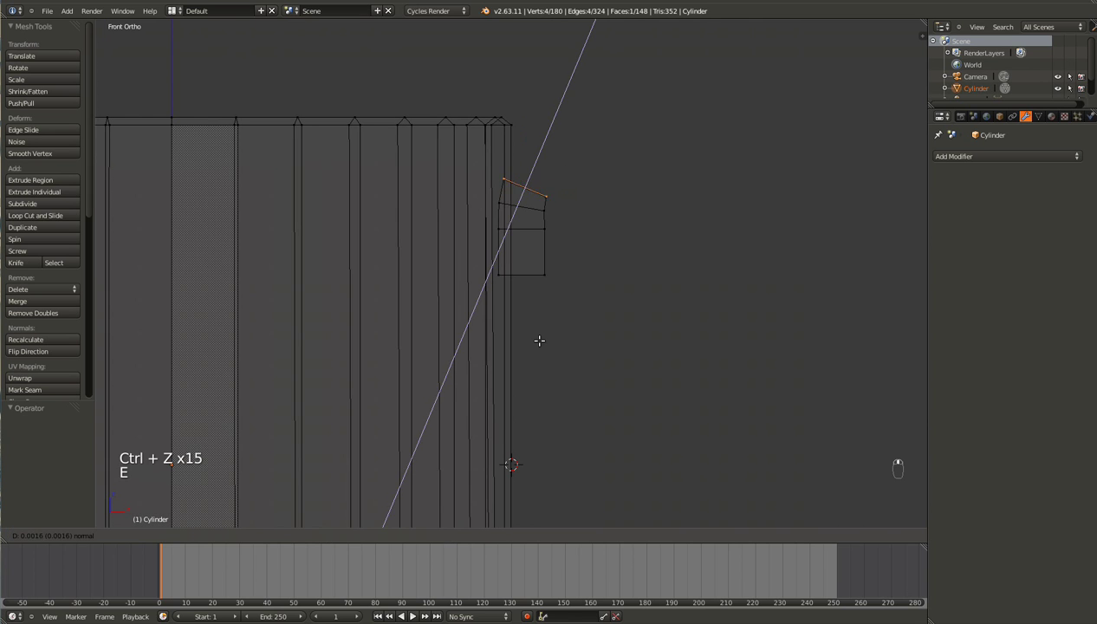
left_click(546, 328)
key("r")
left_click(497, 362)
key("e")
left_click(522, 354)
key("r")
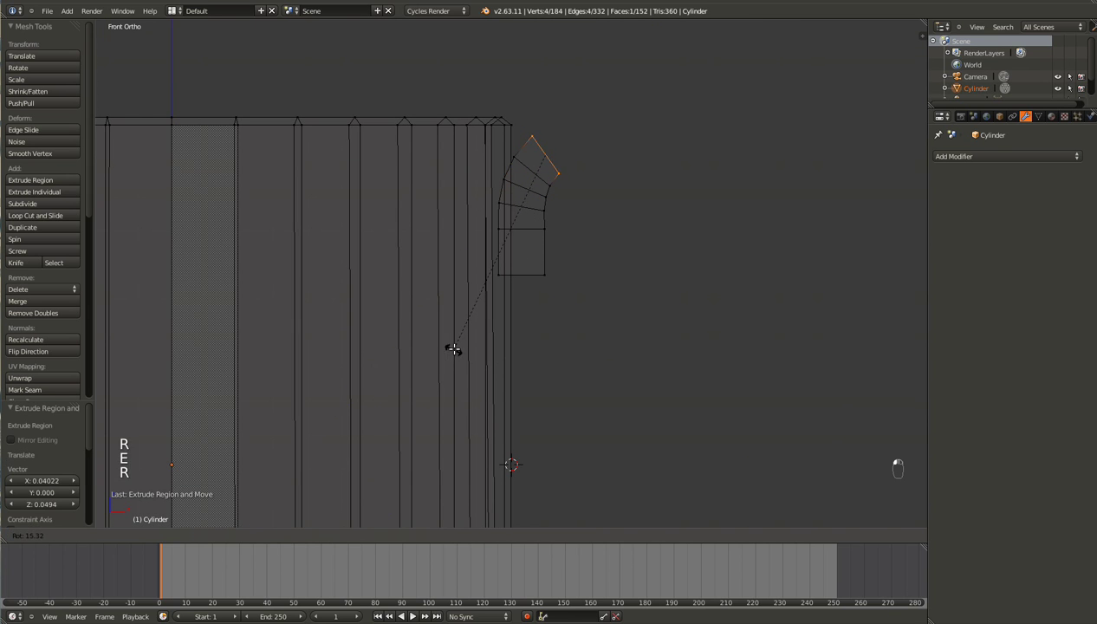
right_click(459, 347)
Undo the latest extrusions and rotations back to the first tilted section above the block
key("ctrl+z")
key("ctrl+z")
key("ctrl+z")
key("ctrl+z")
key("ctrl+z")
key("ctrl+z")
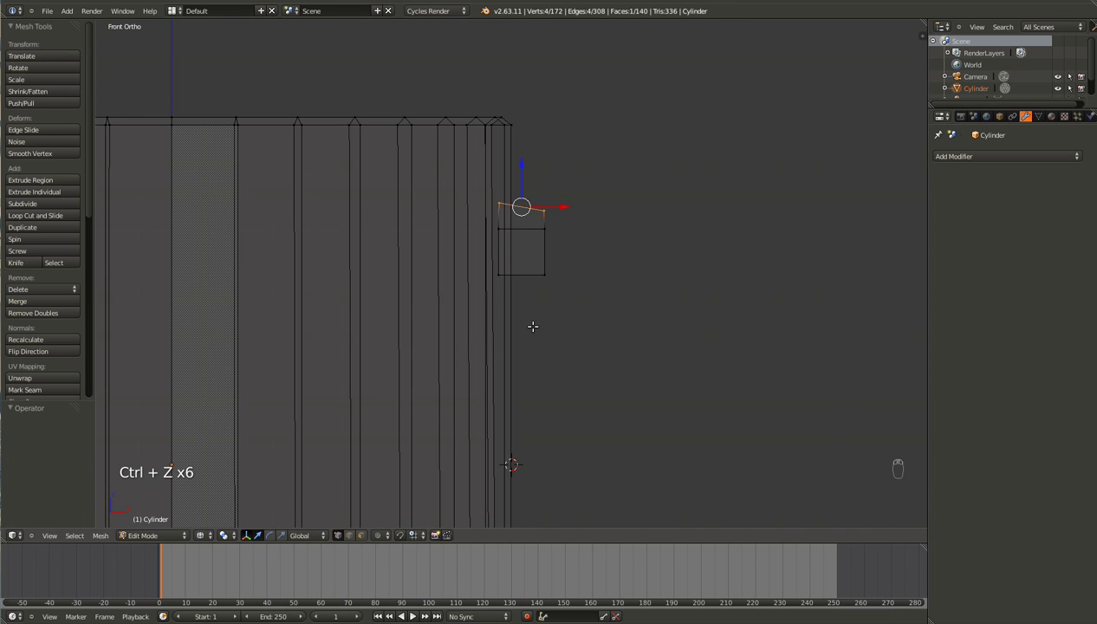
Move the first section's end face about 0.01 outward along X and tilt it a few degrees further
key("g")
left_click(535, 326)
key("r")
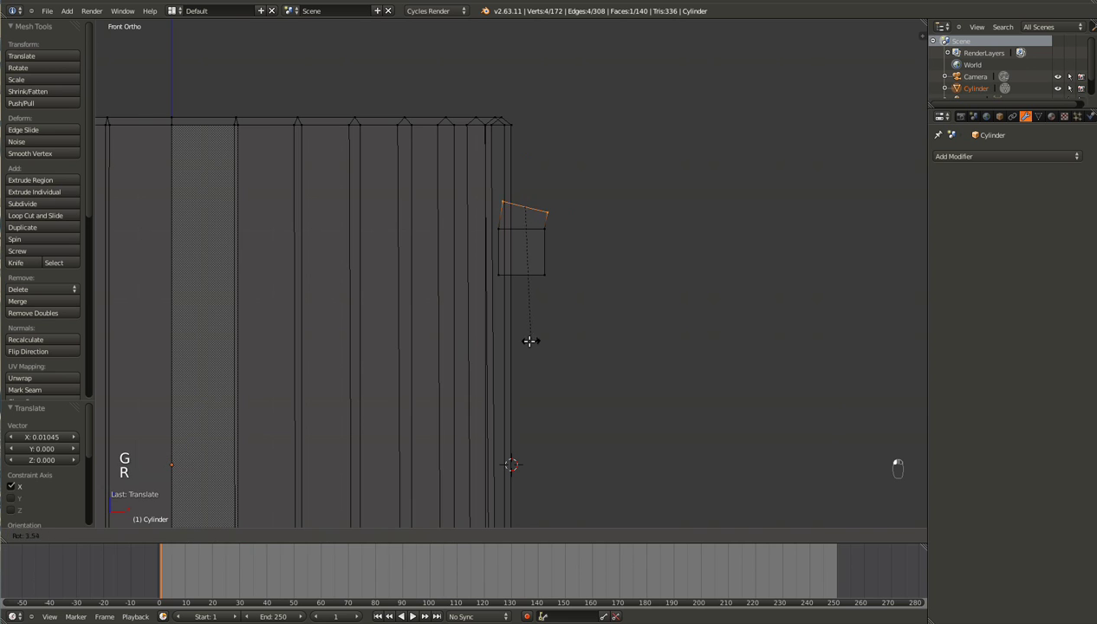
left_click(525, 345)
Extrude and rotate the end face three times to curve upward and away from the cup, making the first extrusion about 0.03 long
key("e")
left_click(537, 337)
key("r")
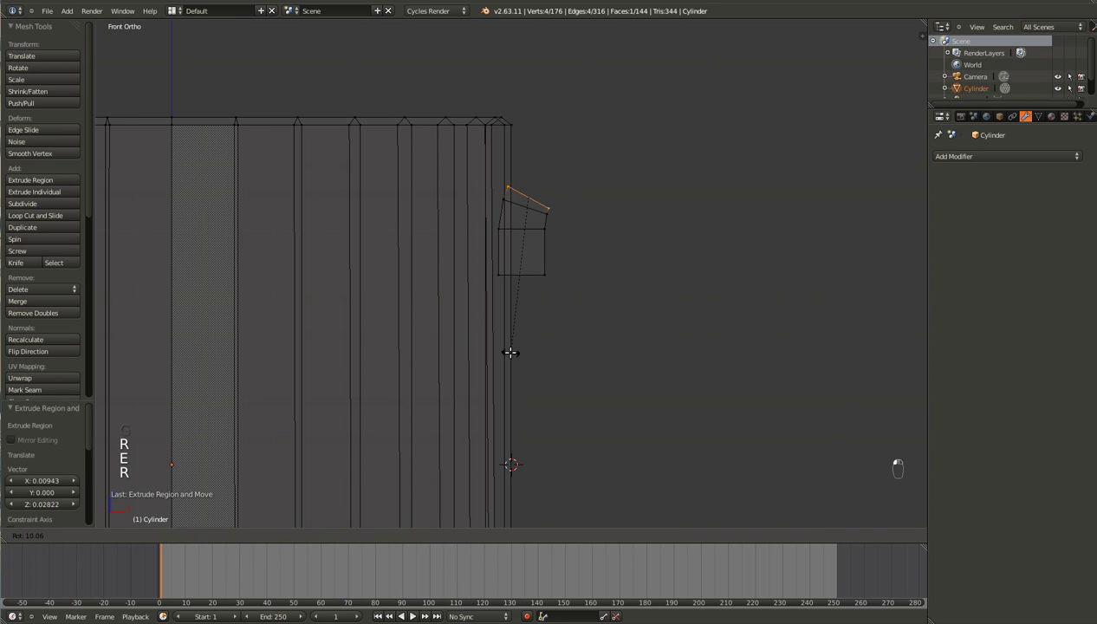
left_click(512, 347)
key("e")
left_click(551, 331)
key("r")
left_click(518, 339)
key("e")
left_click(550, 332)
key("r")
left_click(519, 332)
Carry the handle over its crest with three extrude-and-rotate sections, making the first about 0.1 long
key("e")
left_click(569, 336)
key("r")
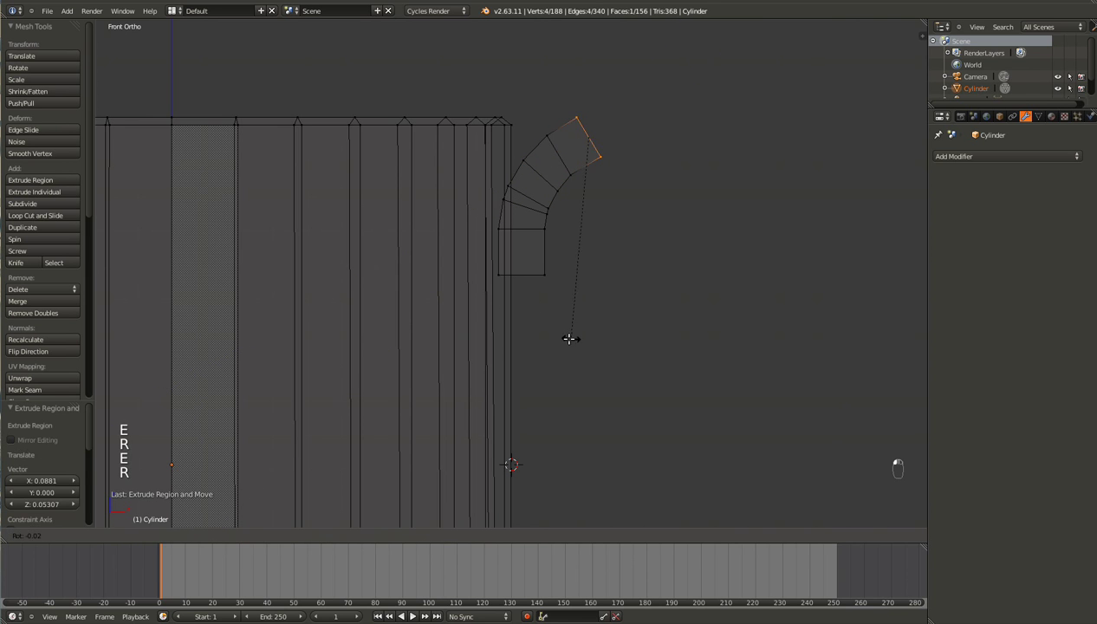
left_click(524, 341)
key("e")
left_click(548, 344)
key("r")
left_click(506, 345)
key("e")
left_click(562, 352)
key("r")
left_click(511, 342)
Extrude and rotate the end face three times to bend the handle downward past its crest
key("e")
left_click(554, 345)
key("r")
left_click(472, 328)
key("e")
left_click(519, 343)
key("r")
left_click(473, 286)
key("e")
left_click(541, 327)
key("r")
left_click(496, 281)
Add three more extruded and rotated sections until the handle's outer end points nearly straight down
key("e")
left_click(533, 313)
key("r")
left_click(500, 260)
key("e")
left_click(548, 321)
key("r")
left_click(524, 284)
key("e")
left_click(551, 348)
key("r")
left_click(522, 291)
Extrude the end face about 0.14 downward and rotate it 11.082° back toward the cup
key("e")
left_click(546, 357)
key("r")
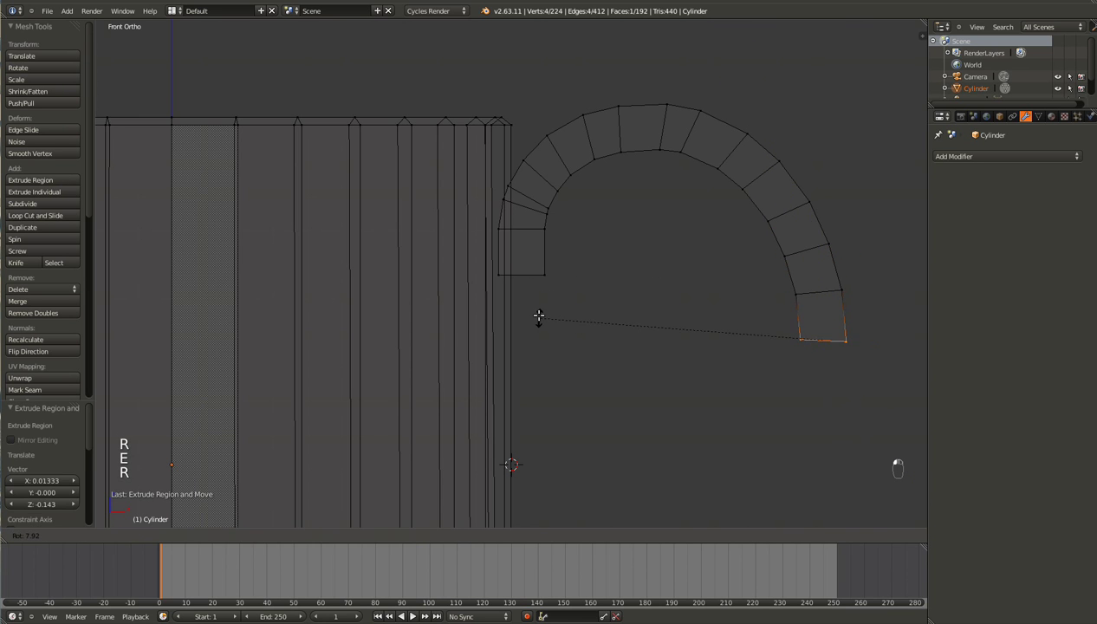
left_click(545, 303)
Extrude the end face about 0.24 downward and rotate it 6.904° further toward the cup
scroll(547, 305, "down", 4)
scroll(547, 305, "down", 5, "shift")
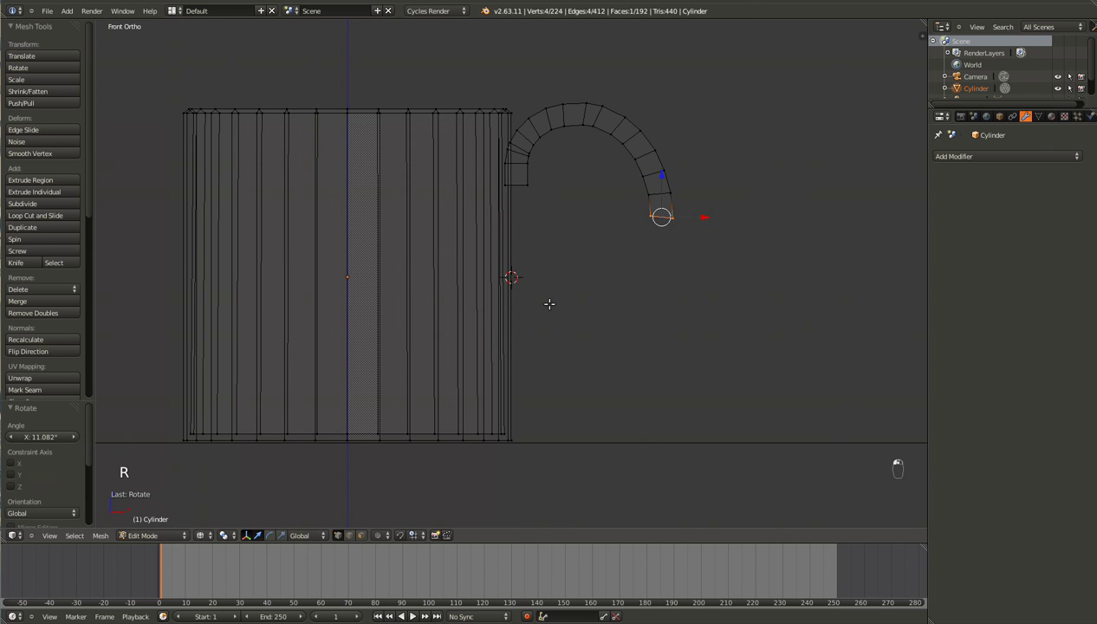
key("e")
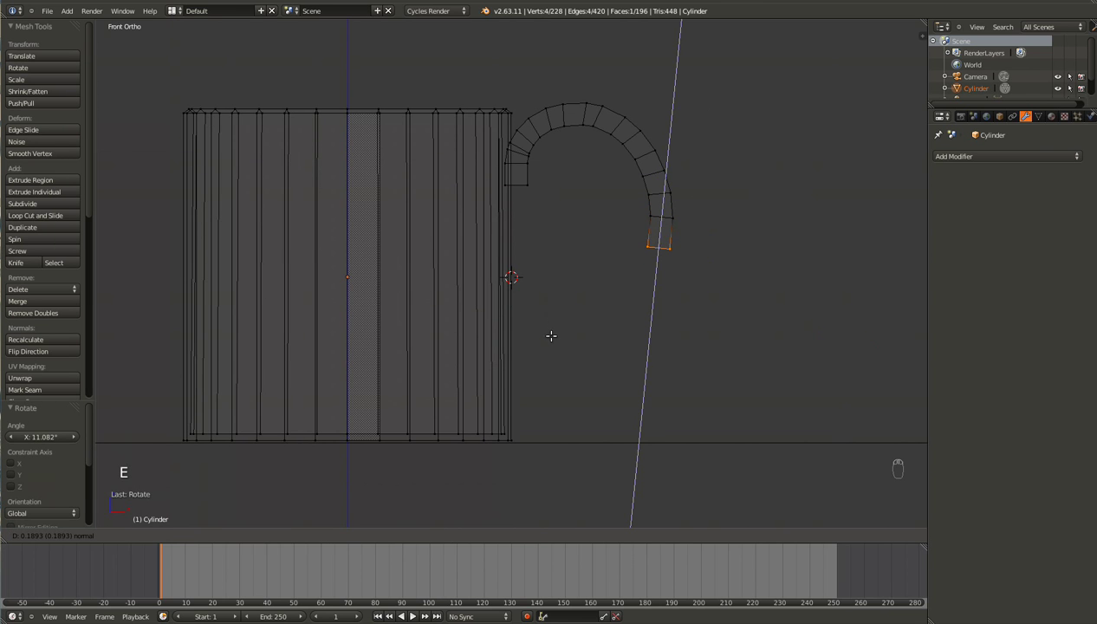
left_click(551, 345)
key("r")
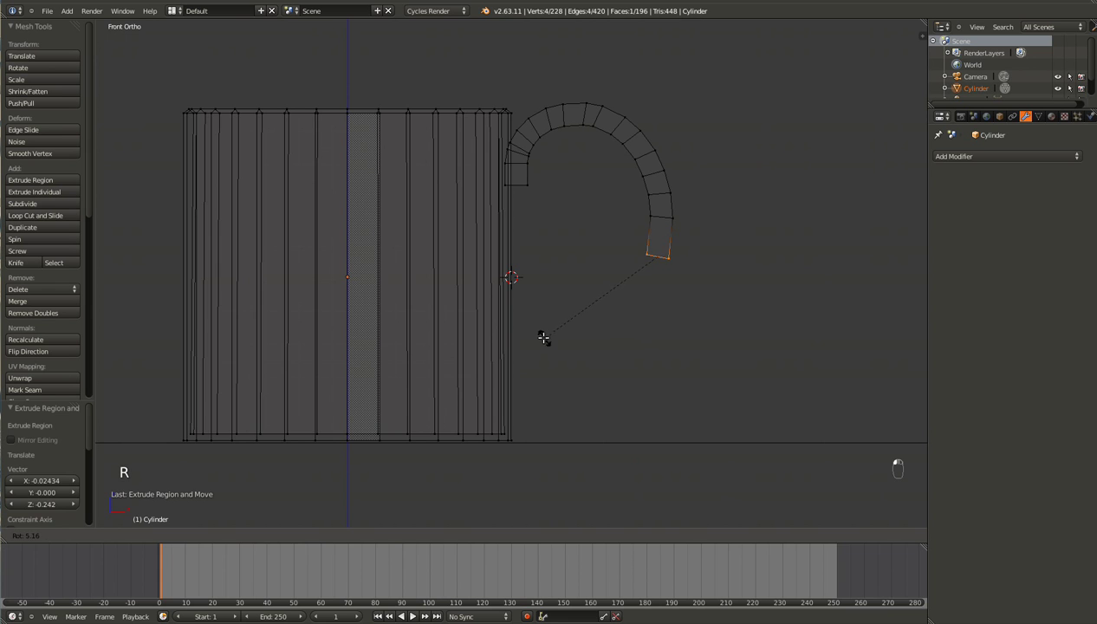
left_click(541, 333)
Extrude three more lower sections toward the cup, rotating the end face 6.667° and 8.874° between them and making the last about 0.29 long
key("e")
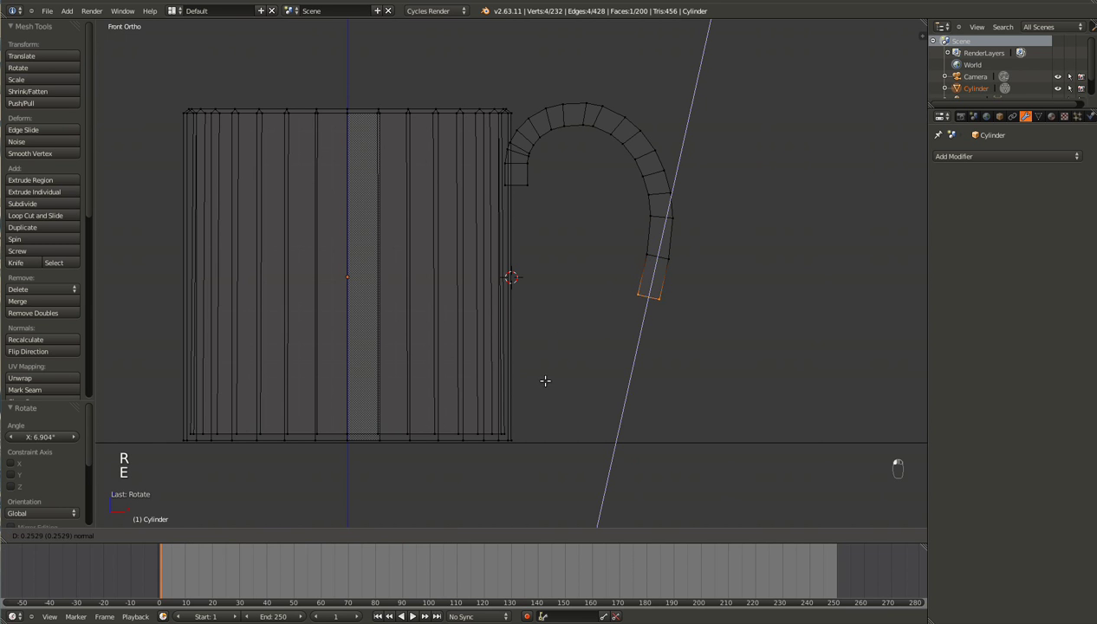
left_click(544, 381)
key("r")
left_click(523, 380)
key("e")
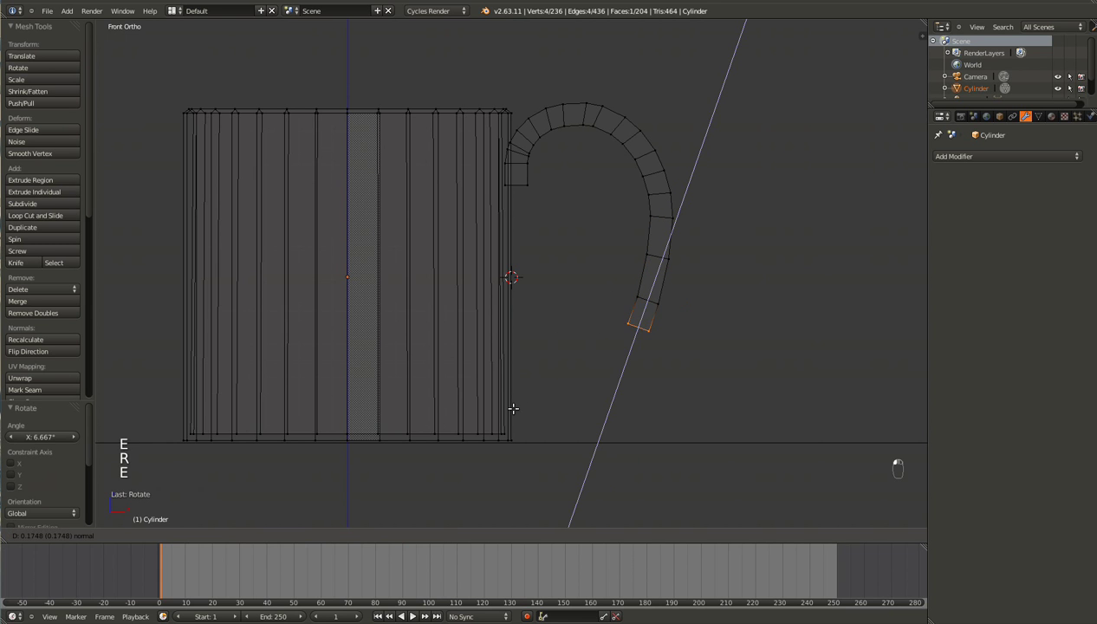
left_click(502, 421)
key("r")
left_click(479, 402)
key("e")
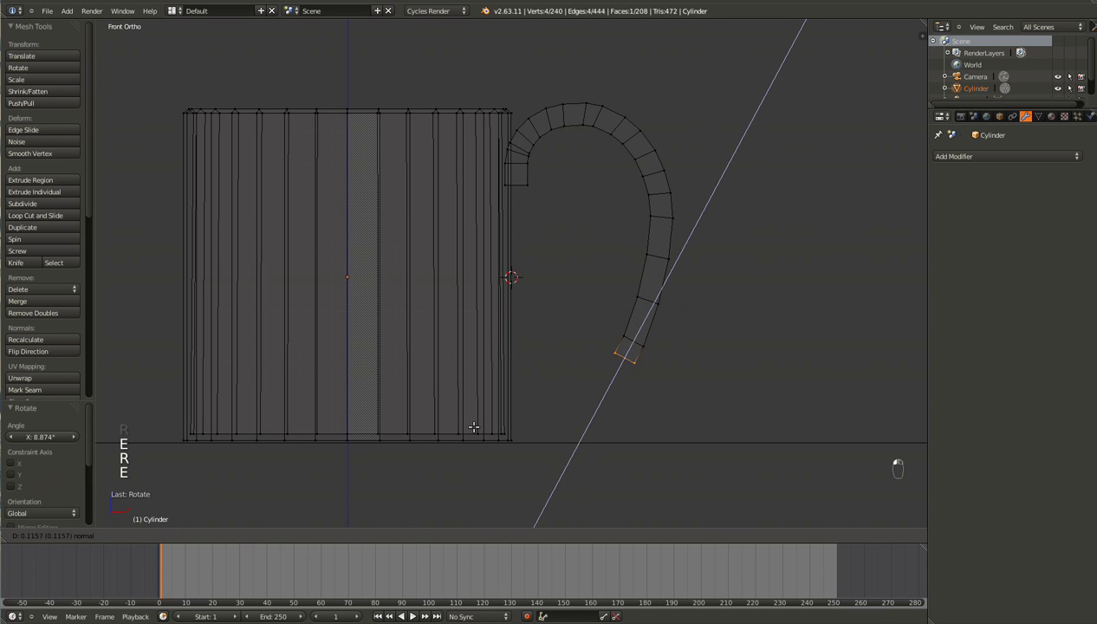
left_click(461, 448)
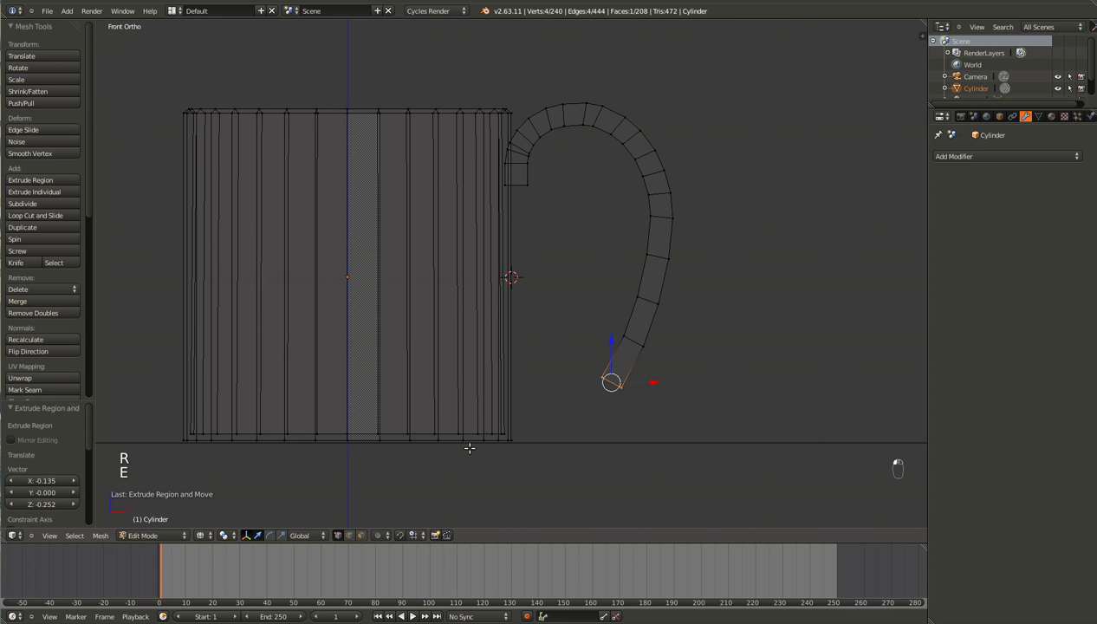
Turn the handle's lower end inward with two extrusions of about 0.16 and 0.13, rotating the end face about 28° and 10°
scroll(625, 410, "up", 2)
key("e")
left_click(596, 455)
key("r")
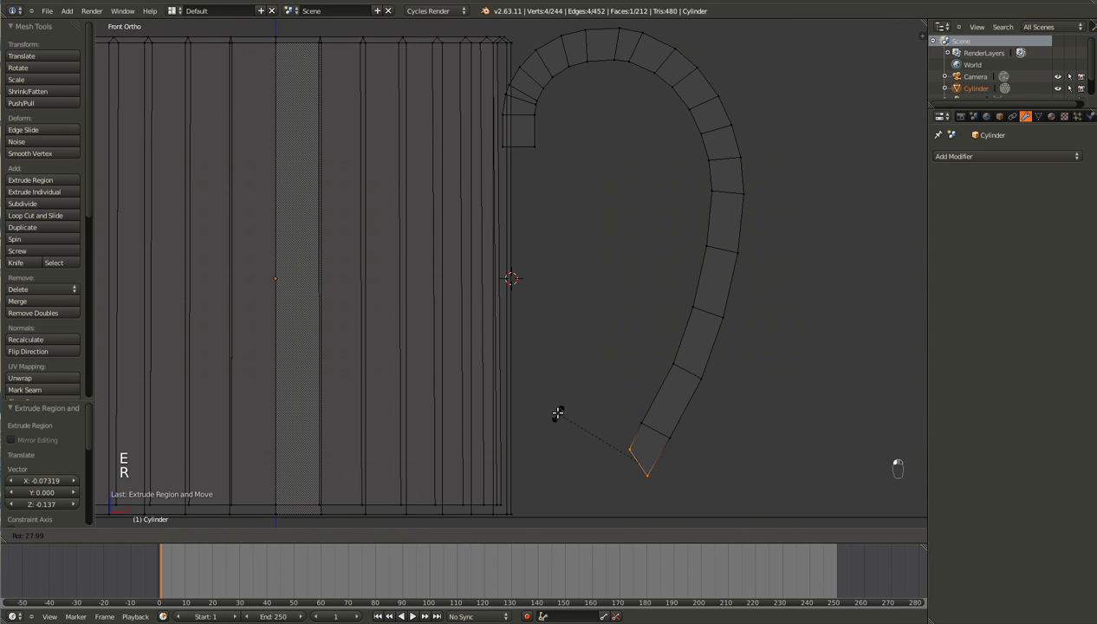
left_click(553, 420)
key("e")
left_click(535, 435)
key("r")
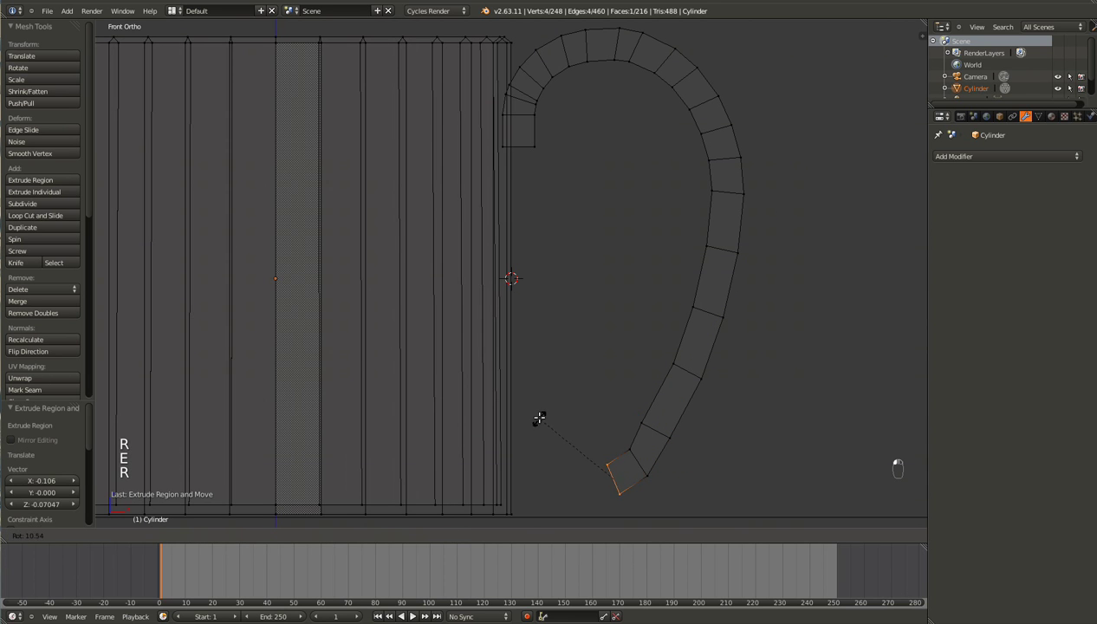
left_click(537, 420)
Extend the handle's lower end toward the cup with two short extrusions, rotating the end face after each, the second time by 6.56°
key("e")
left_click(523, 425)
key("r")
left_click(539, 421)
key("e")
left_click(526, 424)
key("r")
left_click(534, 421)
Extrude the end face about 0.12 toward the cup and rotate it 9.939°, followed by one more short extrusion and rotation
key("e")
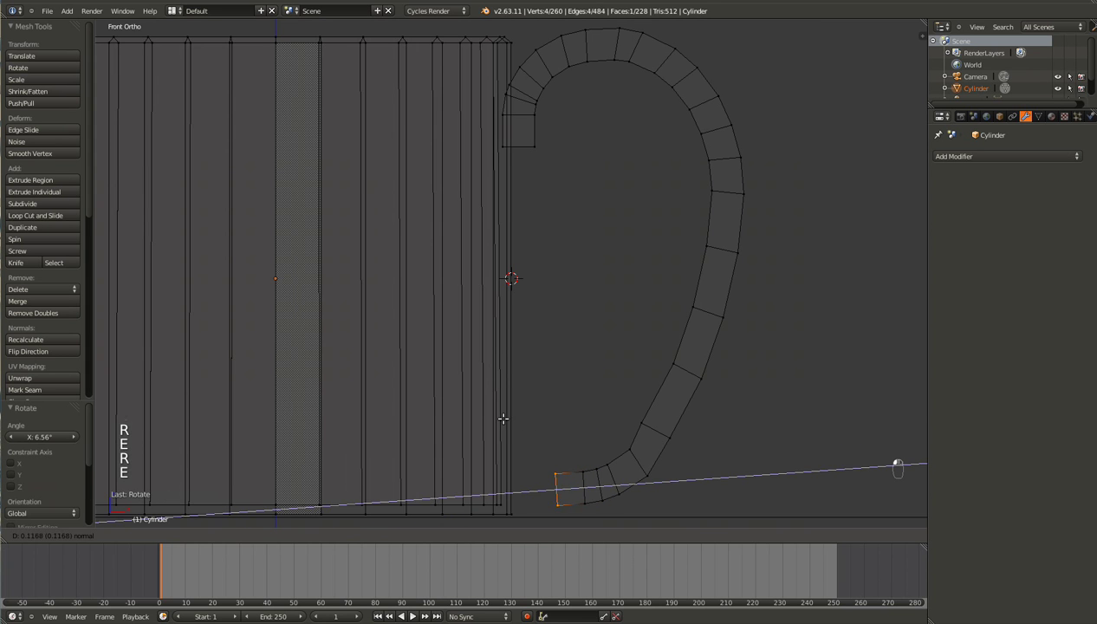
left_click(505, 420)
key("r")
left_click(524, 414)
key("e")
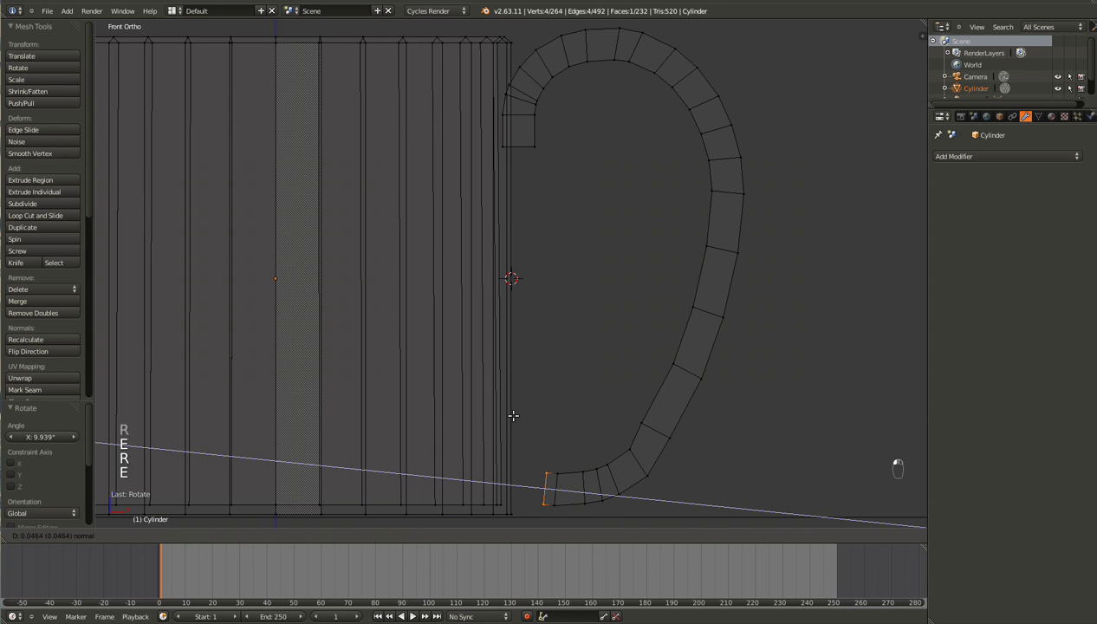
left_click(506, 410)
key("r")
left_click(524, 407)
Extrude the end face about 0.08 into the cup wall, rotate it about 38° upward, and add another short extruded and rotated section
key("e")
left_click(529, 407)
key("r")
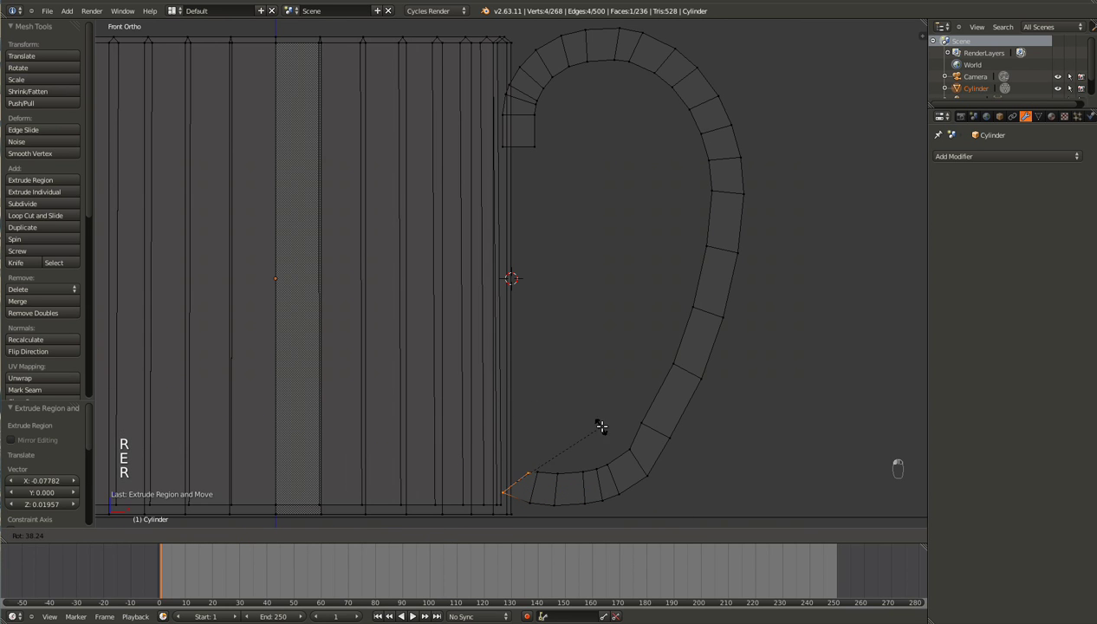
left_click(602, 430)
key("e")
left_click(596, 423)
key("r")
left_click(600, 433)
Turn the handle tip upward inside the wall with extrusions of about 0.05 and 0.06, rotating the end face about 16° between them
key("e")
left_click(592, 420)
key("r")
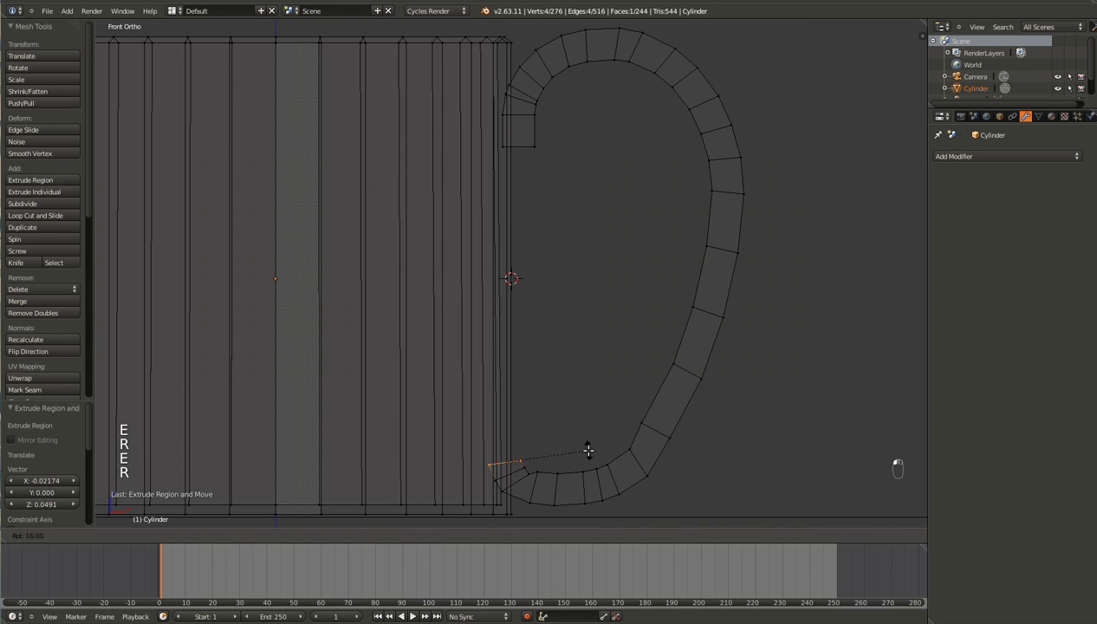
left_click(584, 457)
key("e")
left_click(577, 445)
Select the upturned sections at the handle's lower tip and move them up about 0.03 along Z
scroll(572, 451, "down", 1)
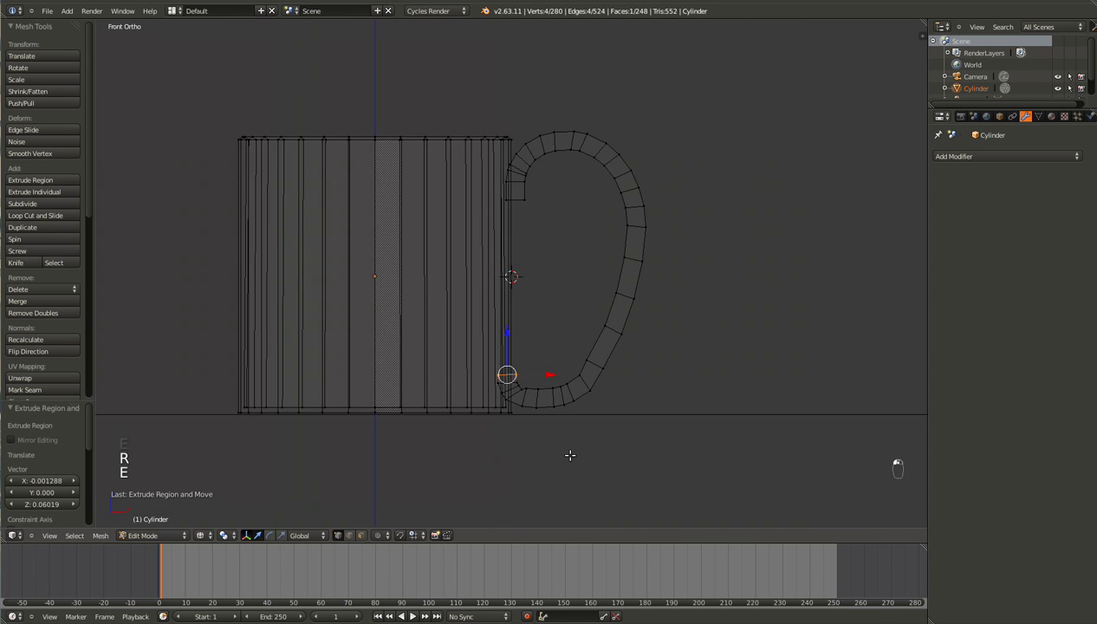
key("KP_Decimal")
scroll(771, 353, "down", 5)
scroll(771, 353, "up", 4)
scroll(771, 354, "up", 4)
key("b")
left_click_drag(615, 129, 359, 373)
key("g")
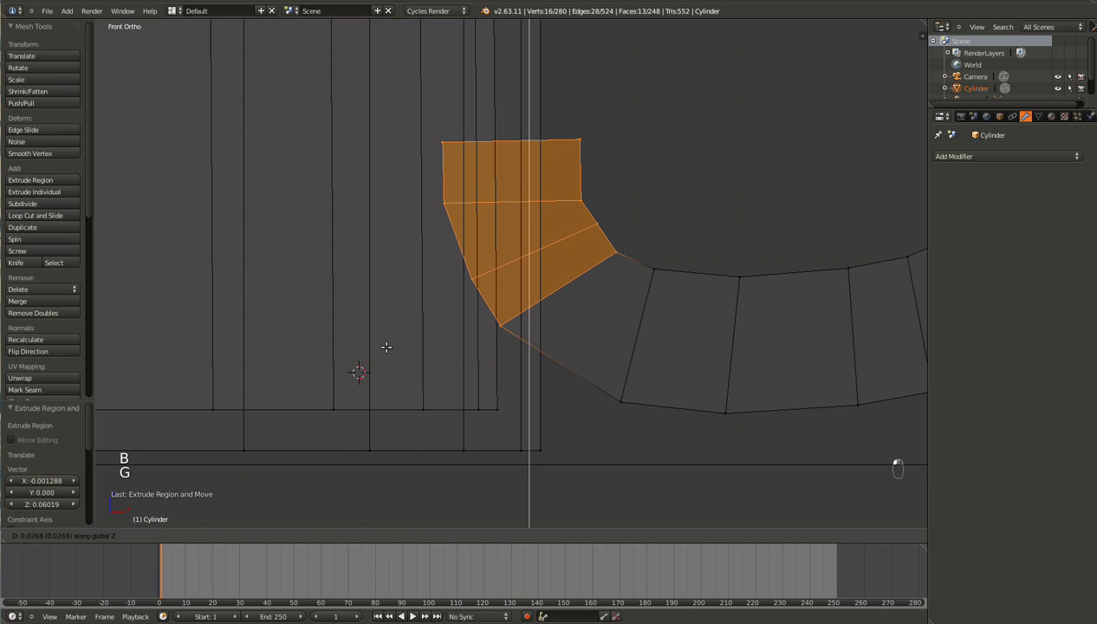
left_click(386, 348)
Return to object mode with solid shading and snap the 3D cursor to the scene centre
key("Tab")
scroll(393, 357, "down", 6)
key("z")
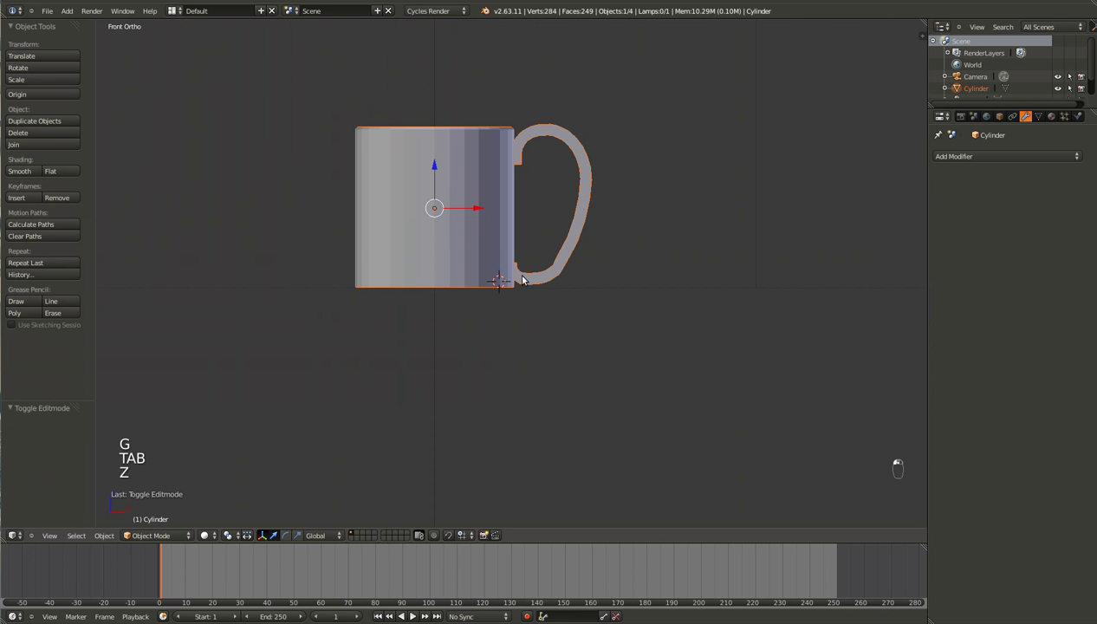
middle_click_drag(648, 227, 633, 339)
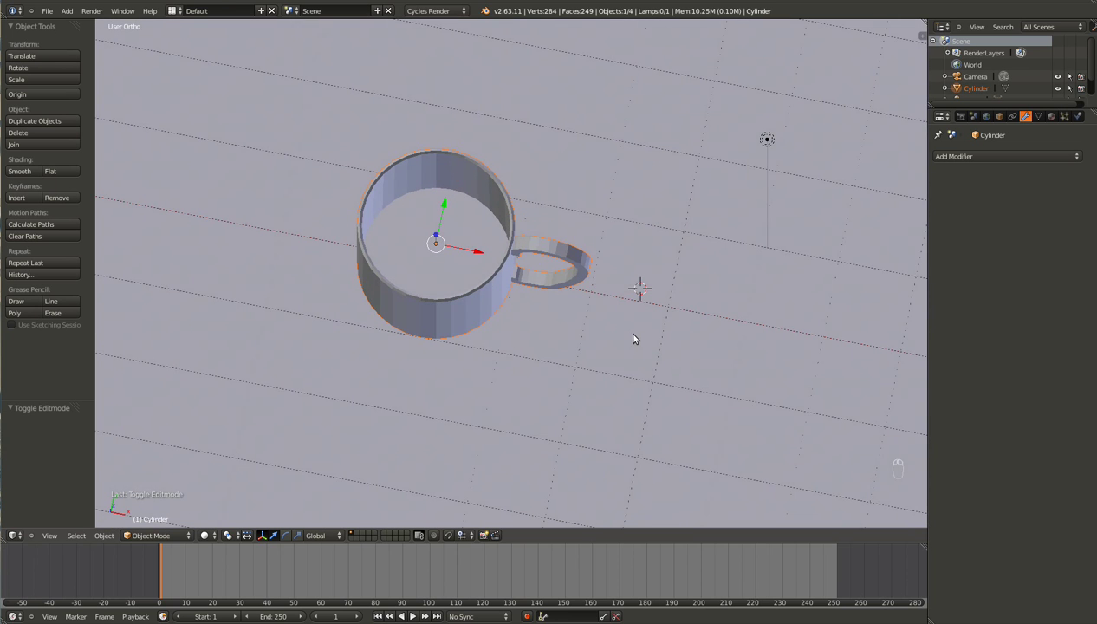
key("shift+s")
left_click(633, 338)
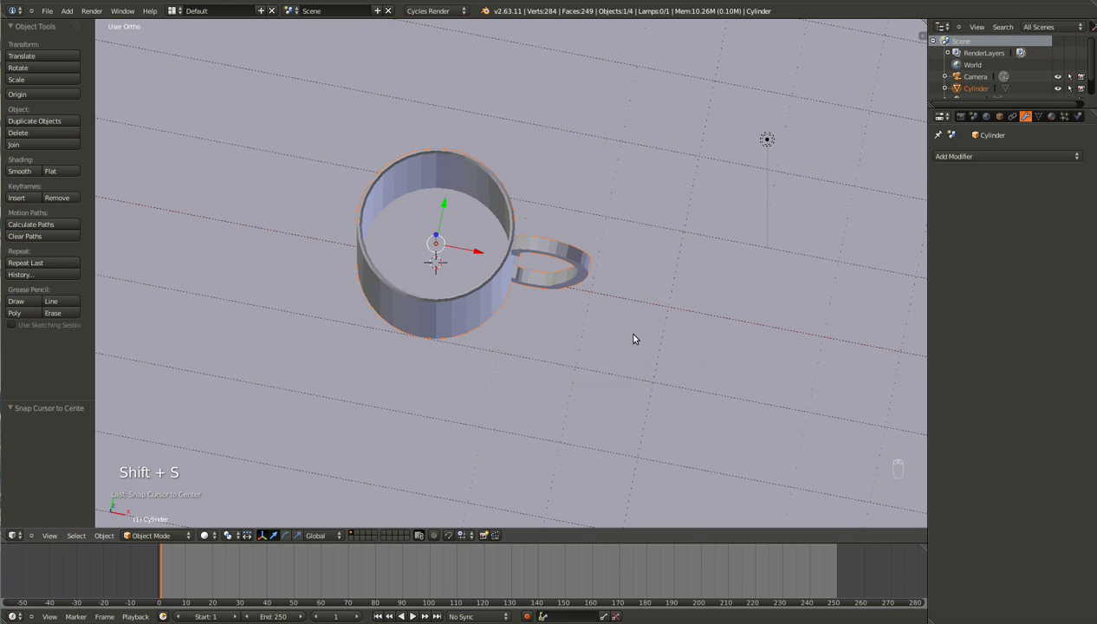
middle_click_drag(496, 295, 533, 260)
scroll(533, 260, "up", 4)
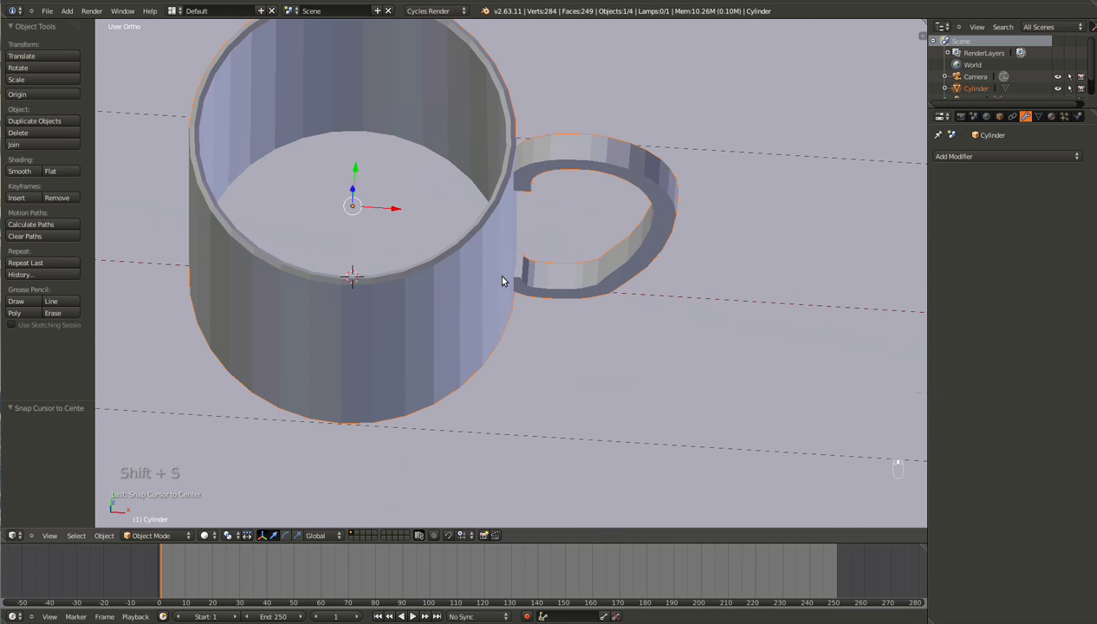
Examine in edit mode, from the front, where the handle's lower end passes into the cup wall
key("Tab")
key("KP_1")
key("KP_Decimal")
key("z")
middle_click_drag(595, 148, 492, 301)
key("z")
scroll(605, 218, "down", 8)
key("KP_1")
key("KP_Decimal")
key("z")
Align the cup-side vertices of the handle's lower tip by scaling them to 0 along X, and adjust their X position within the wall
key("a")
key("b")
left_click_drag(274, 54, 412, 390)
key("g")
key("x")
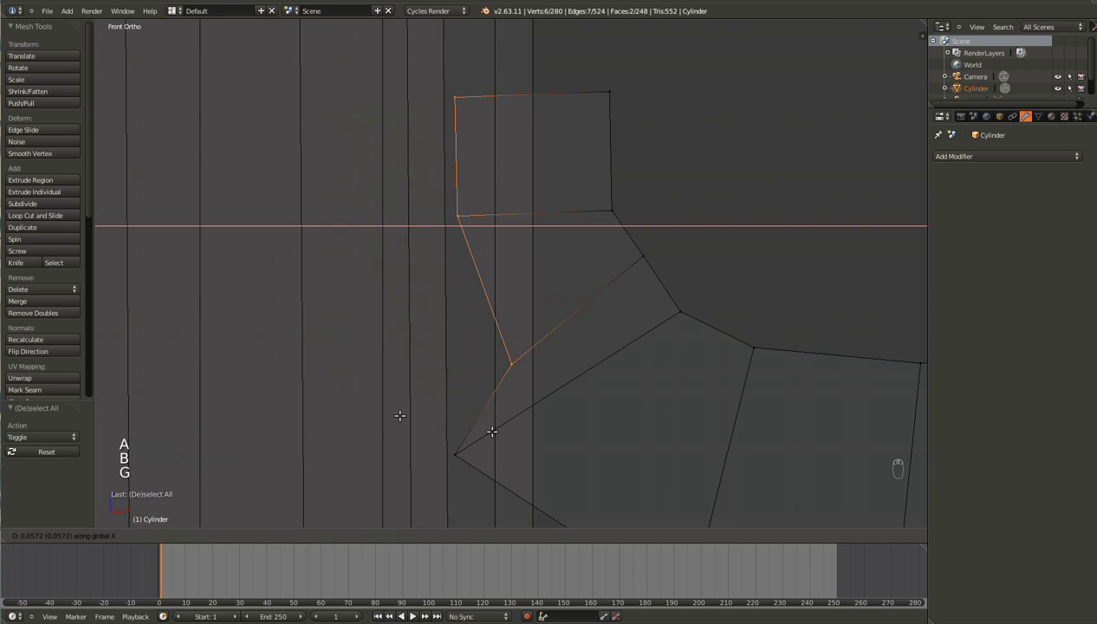
key("s")
key("x")
key("0")
key("Return")
key("g")
key("x")
left_click(534, 301)
Flatten the end face of the handle's lower tip by scaling it to 0 along Z
key("a")
key("b")
left_click_drag(660, 62, 437, 137)
key("s")
key("z")
key("0")
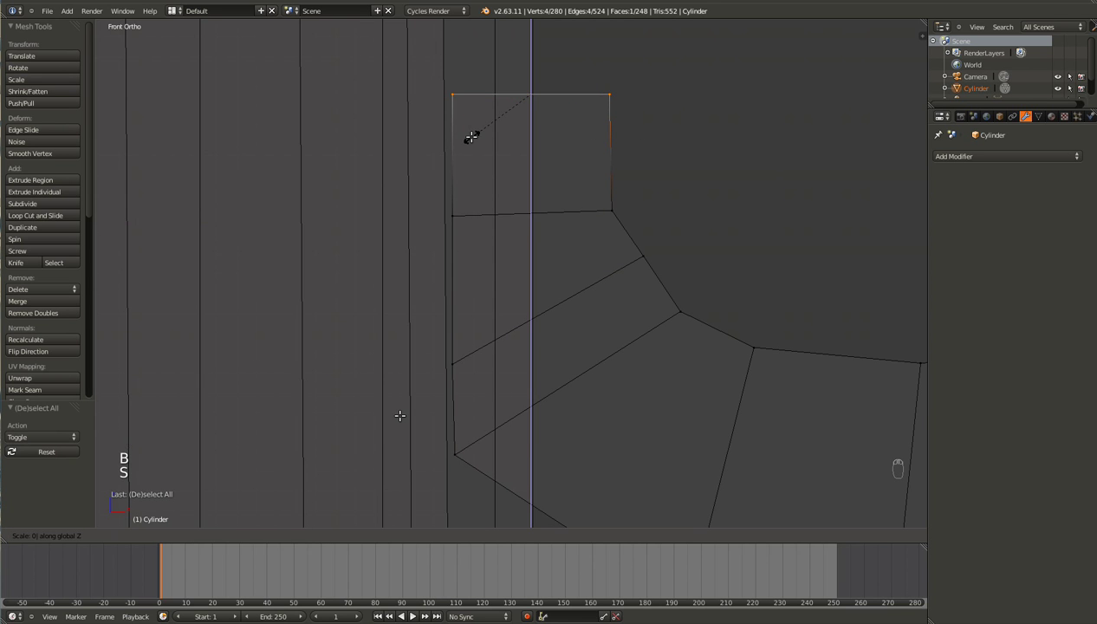
key("Return")
Inspect the handle's lower joint and the whole mug in object mode with solid shading
key("Tab")
middle_click_drag(656, 173, 616, 193)
key("z")
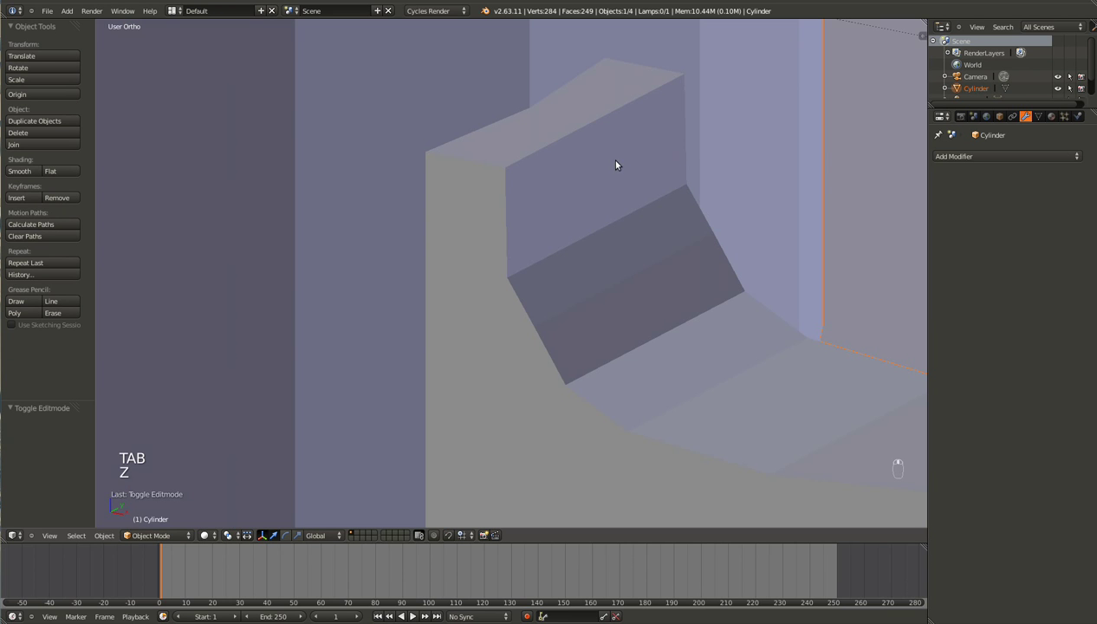
scroll(684, 252, "down", 6)
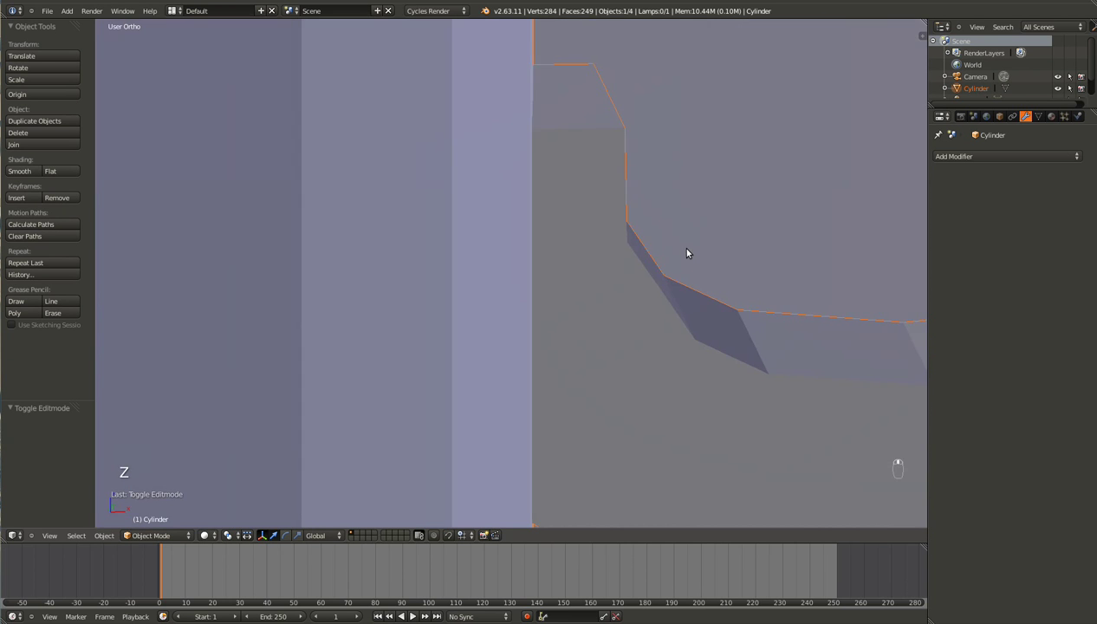
scroll(684, 249, "down", 4)
middle_click_drag(684, 249, 647, 304)
scroll(648, 304, "down", 3)
scroll(647, 304, "up", 1)
scroll(649, 308, "down", 1)
scroll(649, 308, "up", 2)
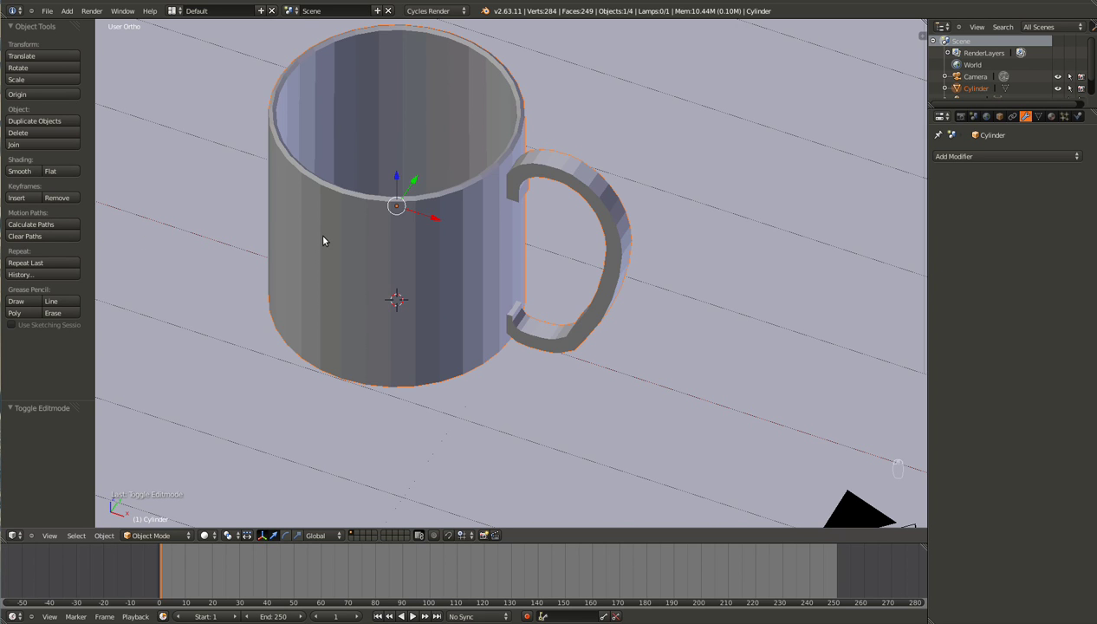
Add a level 1 Subdivision Surface to the mug and cut an edge loop around the outer wall close to the base
key("ctrl+1")
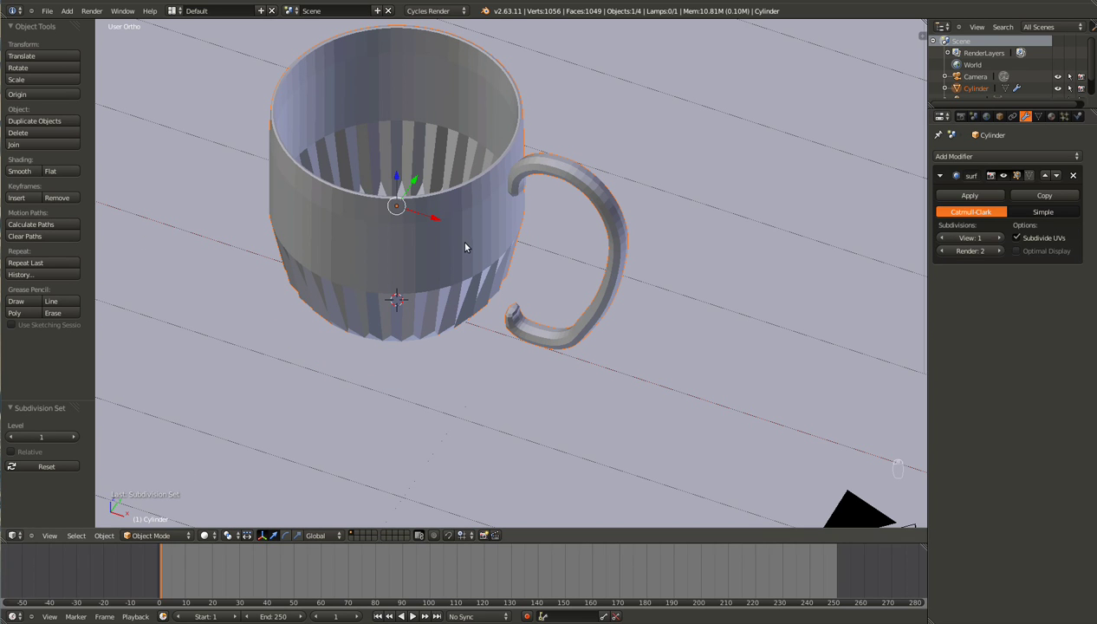
key("Tab")
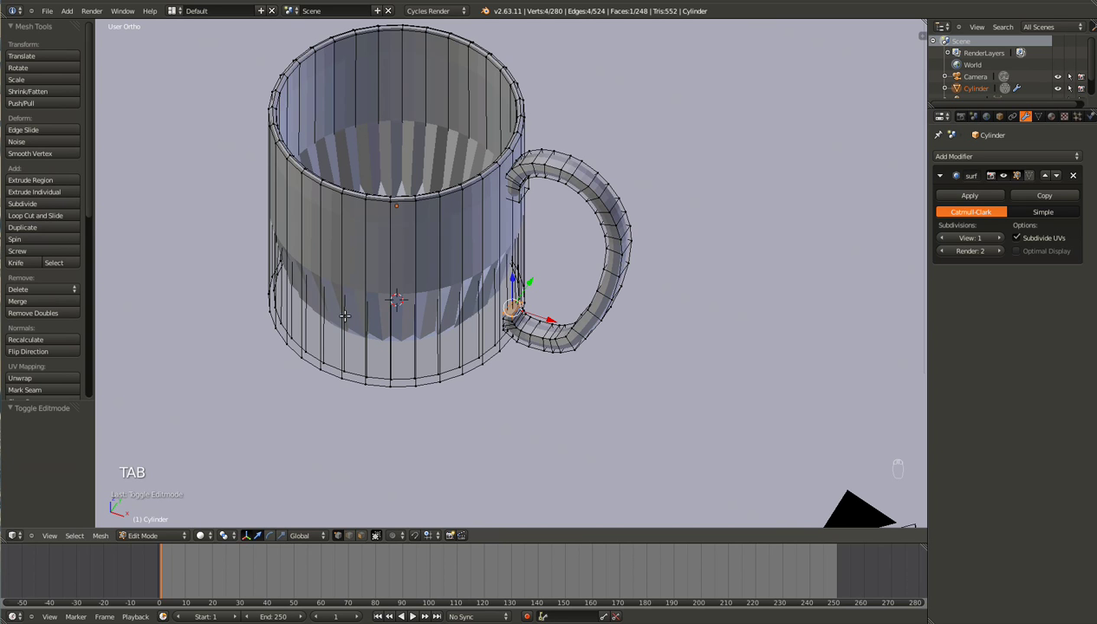
key("ctrl+r")
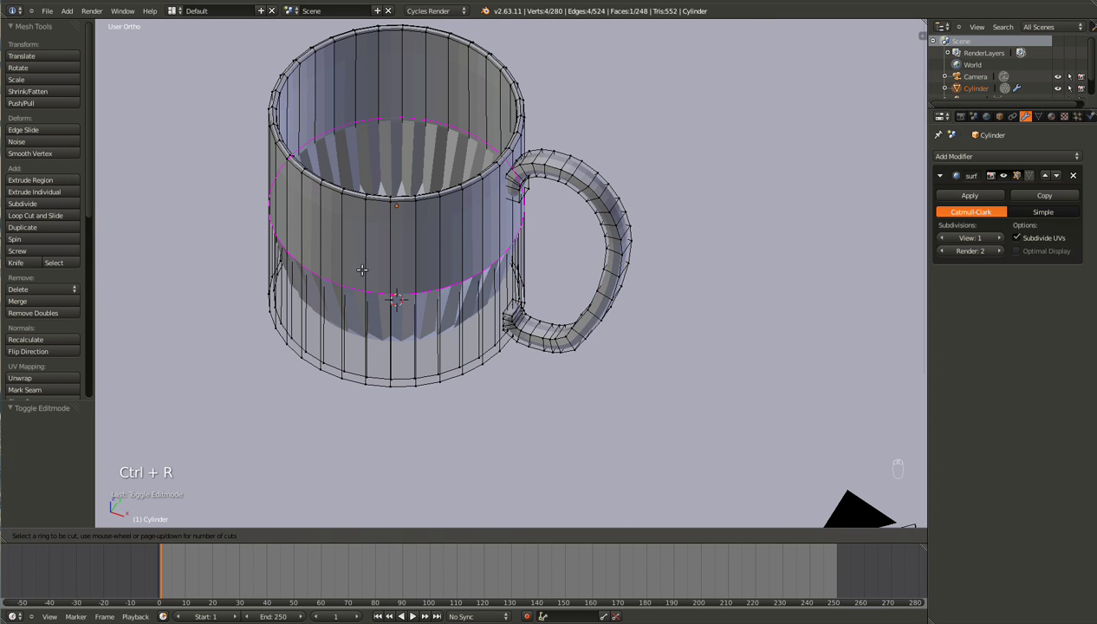
left_click(361, 268)
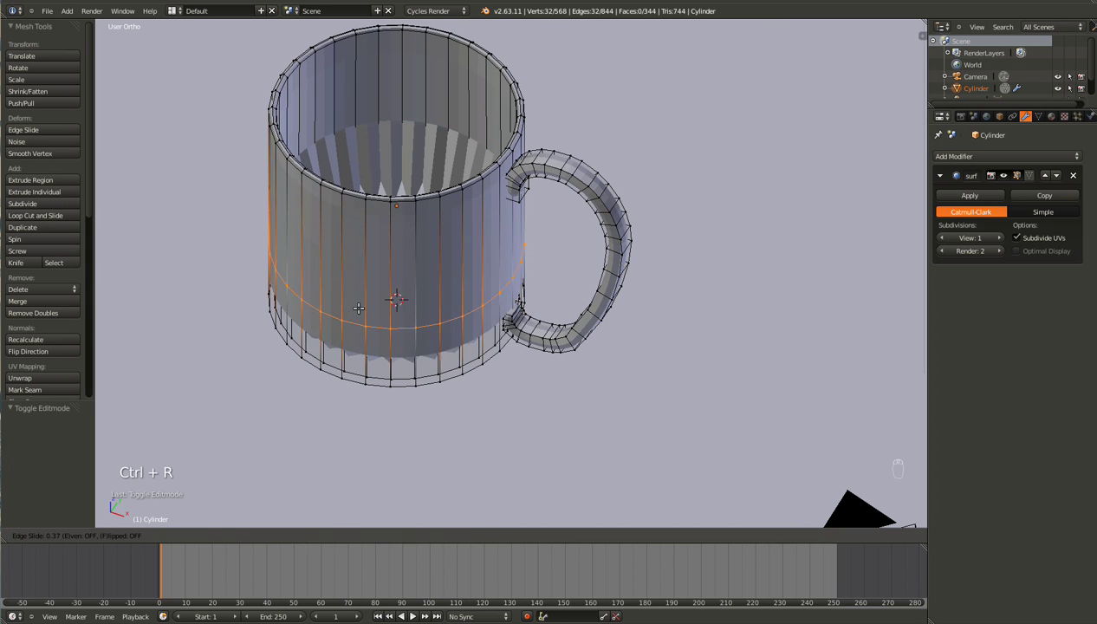
left_click(356, 361)
Cut an edge loop around the outer wall just below the rim and another around the inner wall close to the floor
key("ctrl+r")
left_click(354, 293)
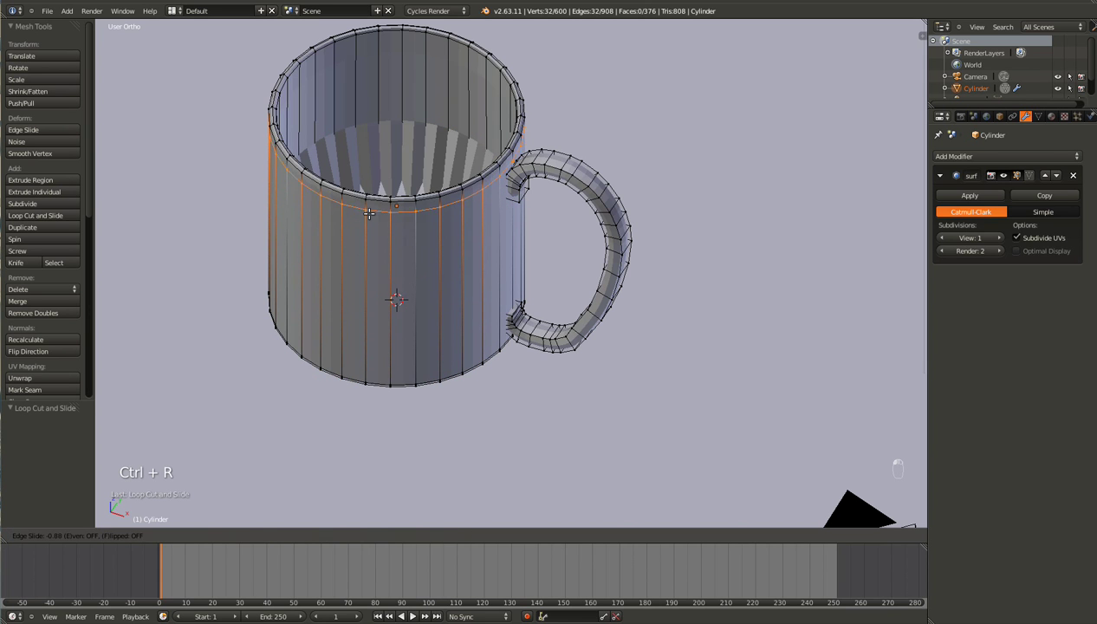
left_click(368, 178)
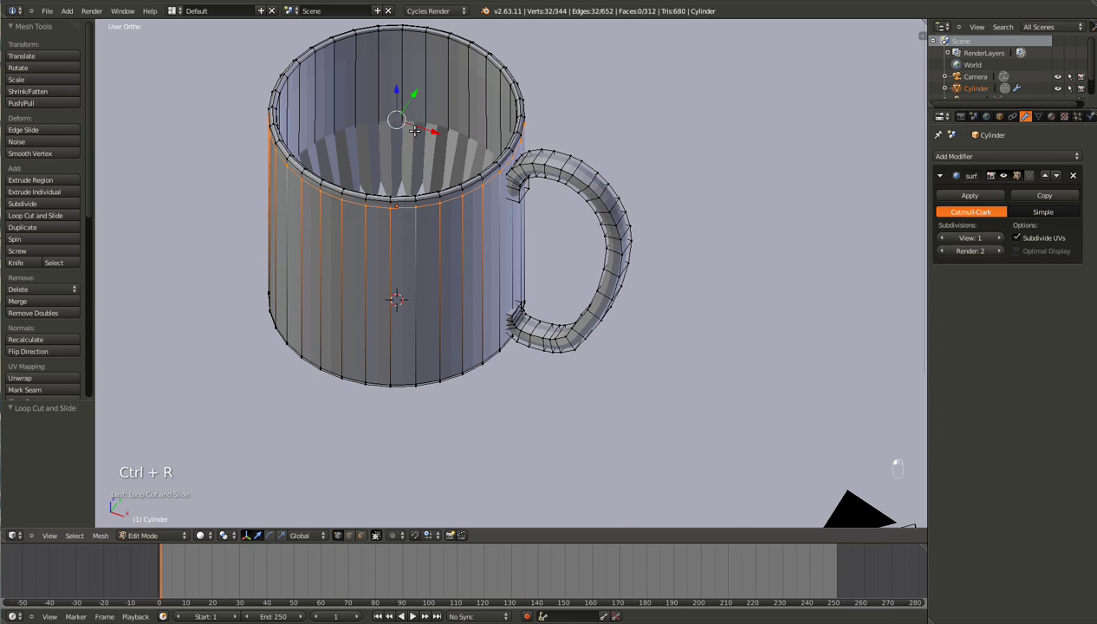
middle_click_drag(415, 126, 421, 221)
key("ctrl+r")
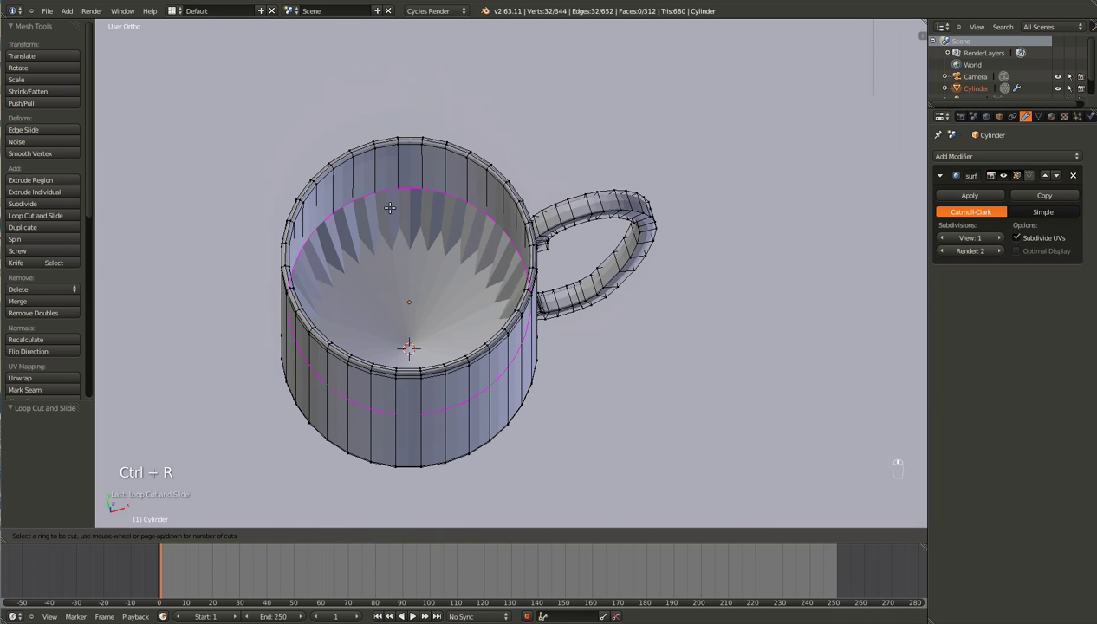
left_click(390, 208)
left_click(467, 261)
Cut two single lengthwise edge loops along the handle
middle_click_drag(491, 271, 626, 205)
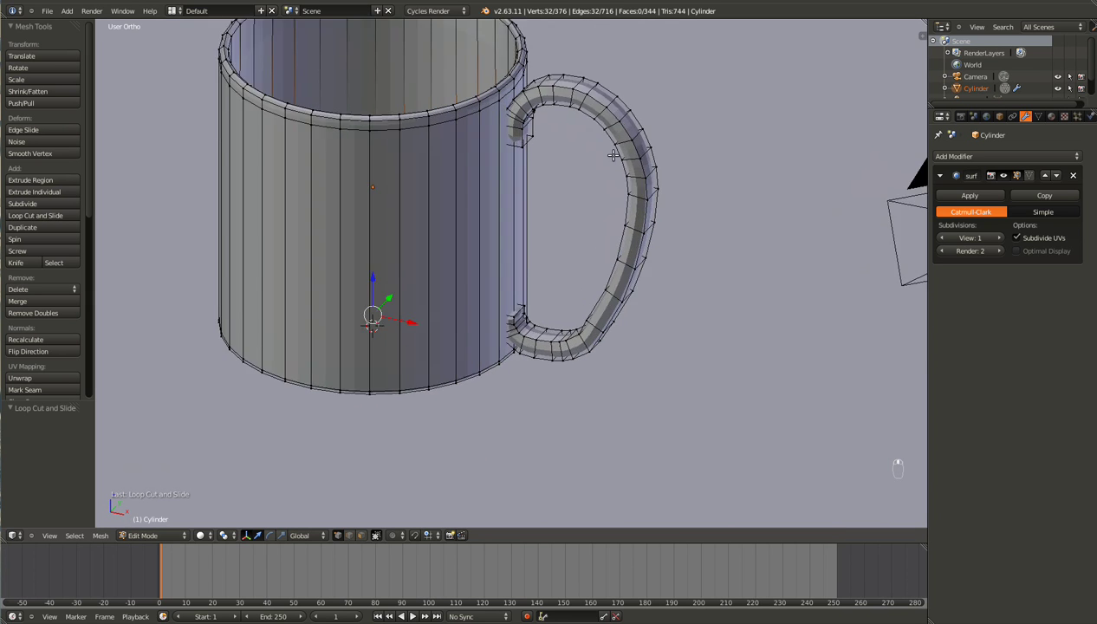
scroll(613, 154, "up", 5)
key("ctrl+r")
left_click(511, 418)
left_click(515, 443)
key("ctrl+r")
left_click(509, 409)
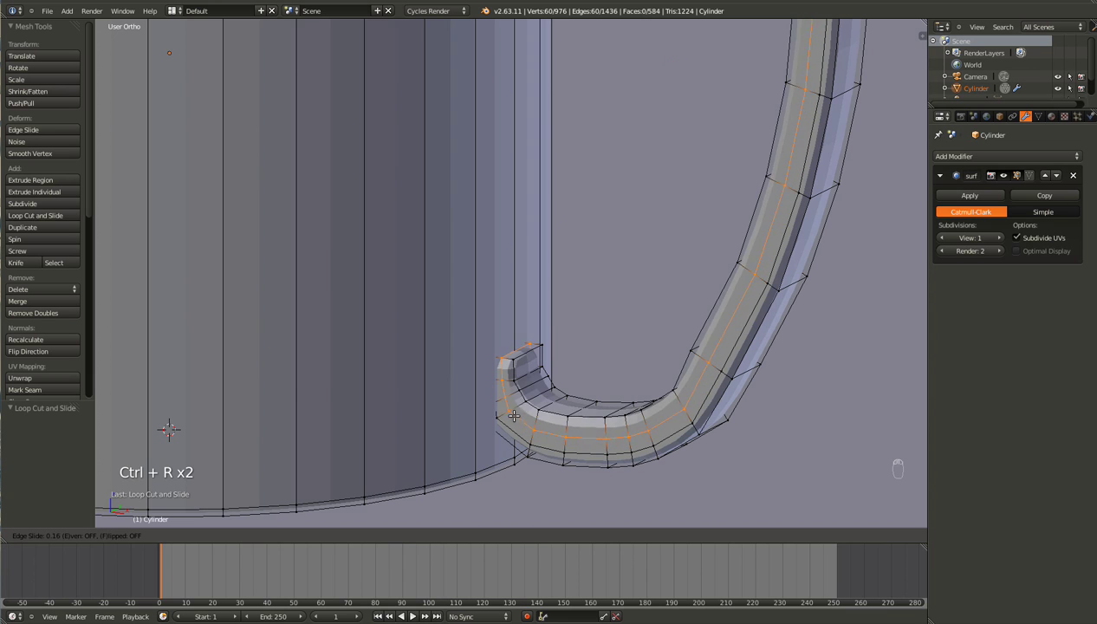
right_click(505, 432)
Cut two evenly spaced lengthwise edge loops along the handle's inner and outer faces, leaving them unslid
key("ctrl+r")
scroll(520, 359, "up", 2)
scroll(520, 359, "down", 1)
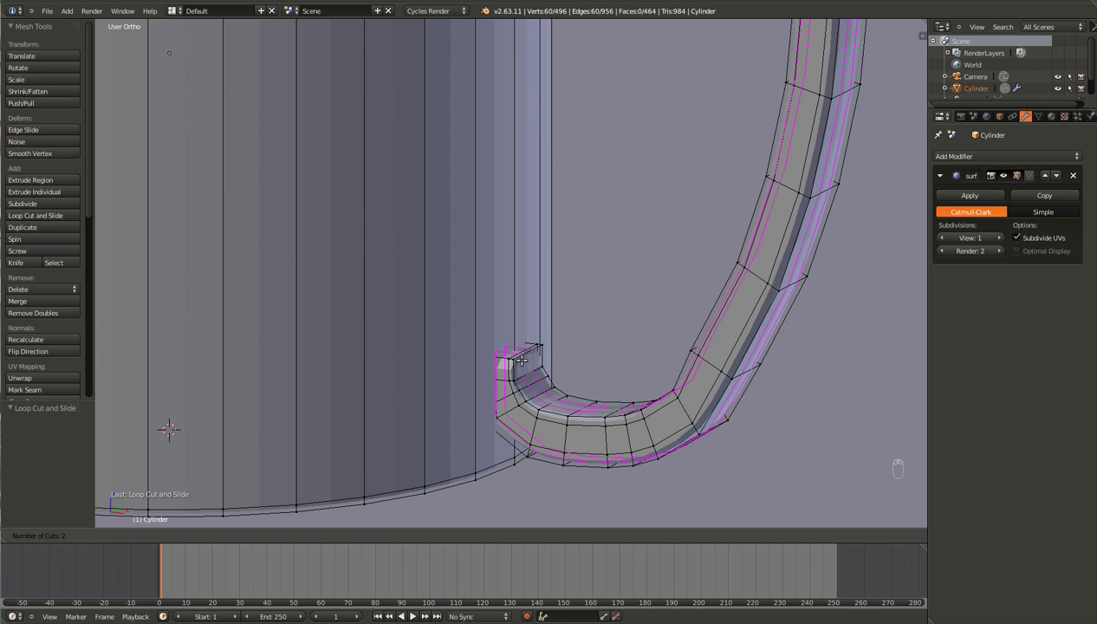
left_click(520, 360)
right_click(521, 360)
Spread the two new handle loops toward the handle's edges by scaling them 1.986 along Y and then a little further
key("s")
key("y")
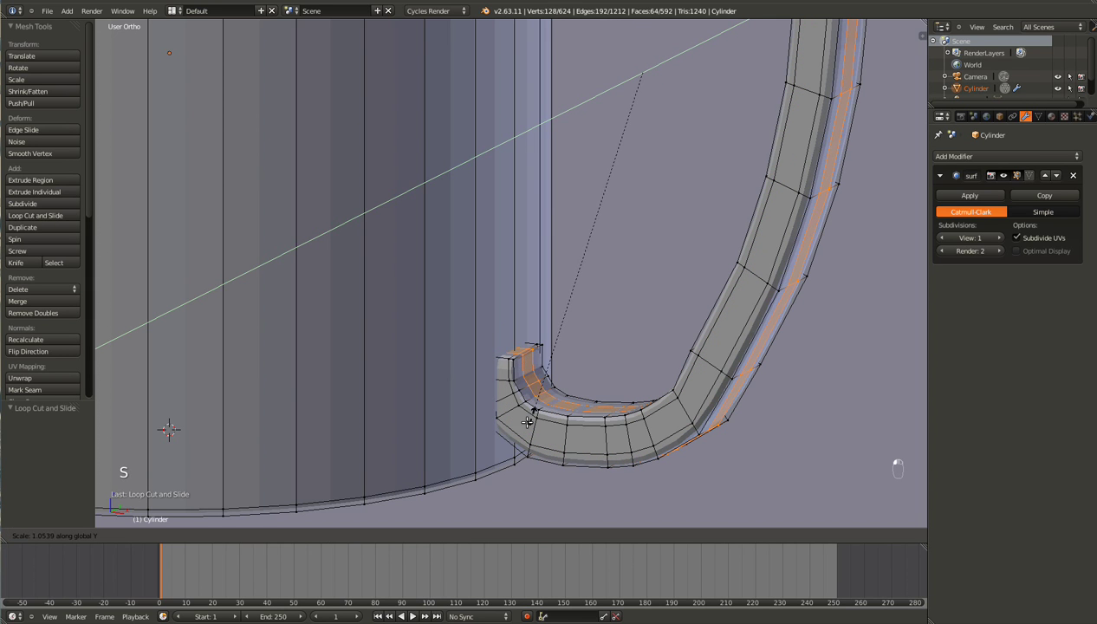
left_click(114, 497)
key("s")
key("y")
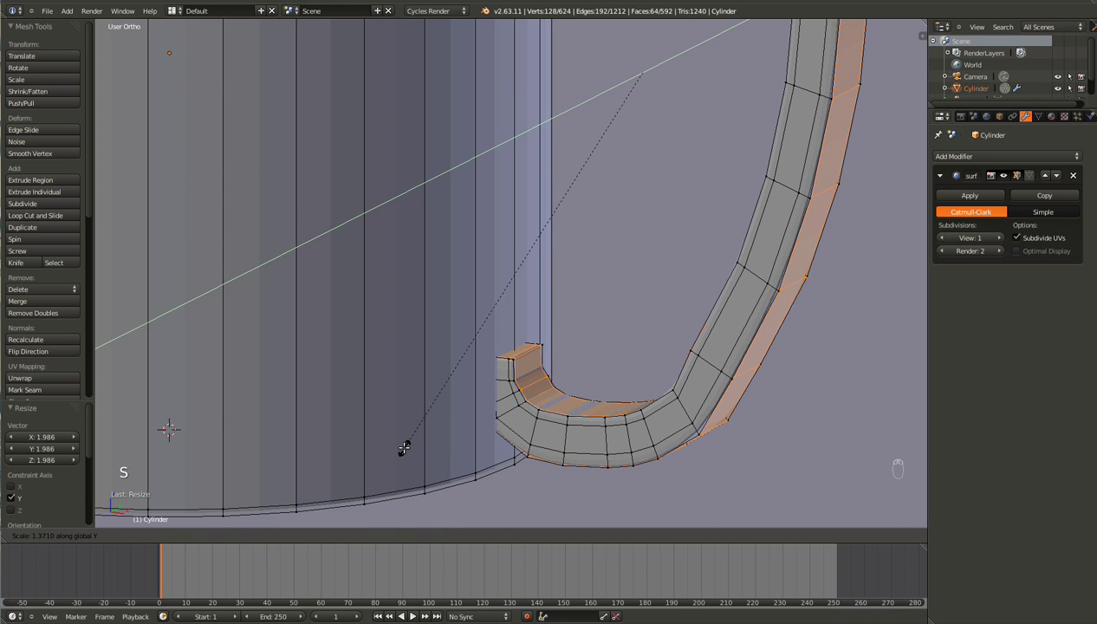
left_click(441, 407)
Return to object mode and apply smooth shading to the mug
key("Tab")
scroll(554, 416, "down", 6)
middle_click_drag(612, 307, 688, 323)
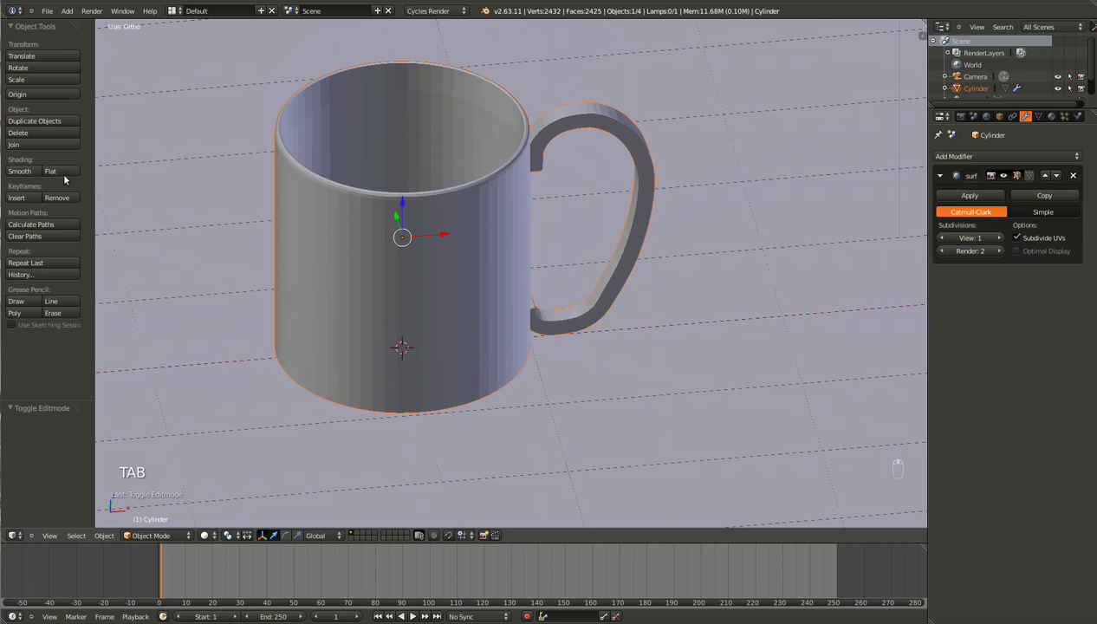
left_click(19, 170)
middle_click_drag(583, 269, 506, 260)
Add an Edge Split modifier to the mug and set the Subdivision Surface view level to 2
left_click(1053, 156)
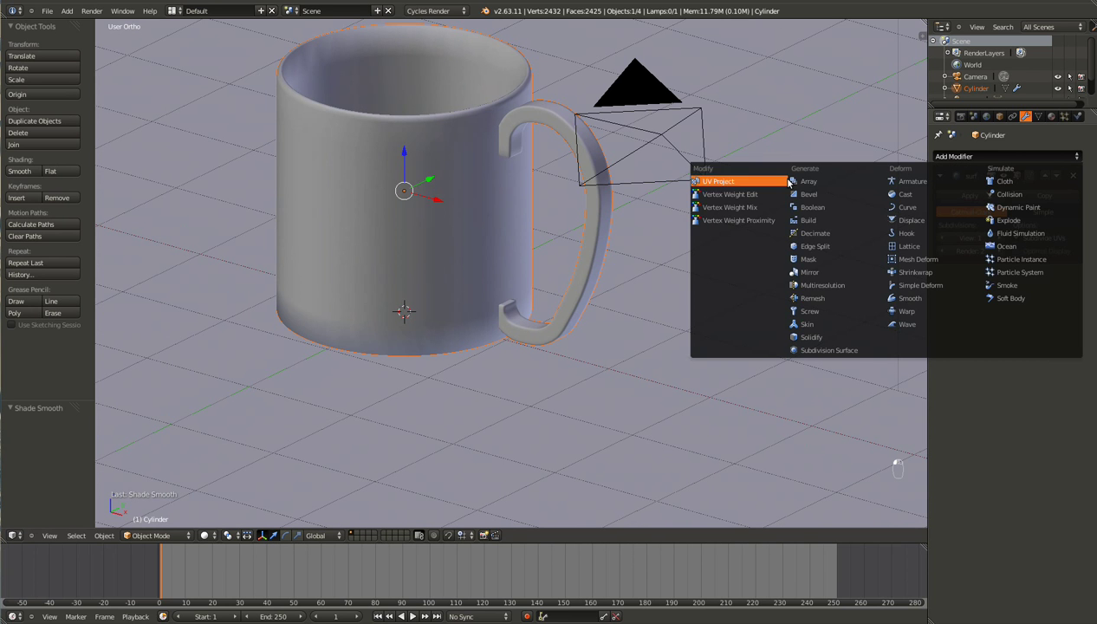
left_click(832, 246)
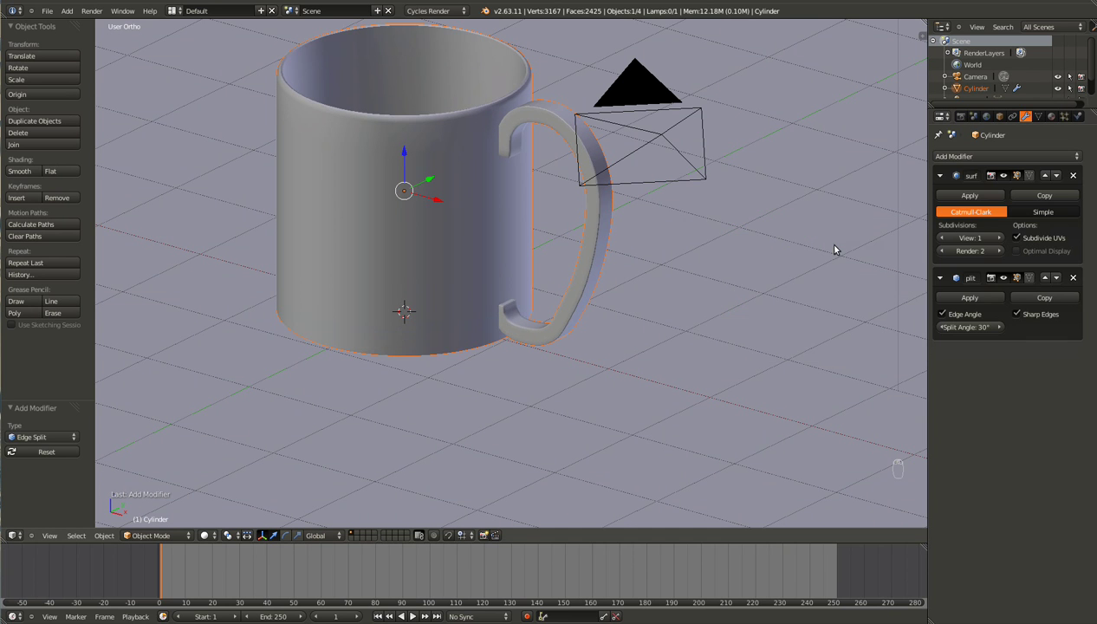
middle_click_drag(353, 265, 473, 279)
scroll(493, 297, "up", 5)
left_click(998, 237)
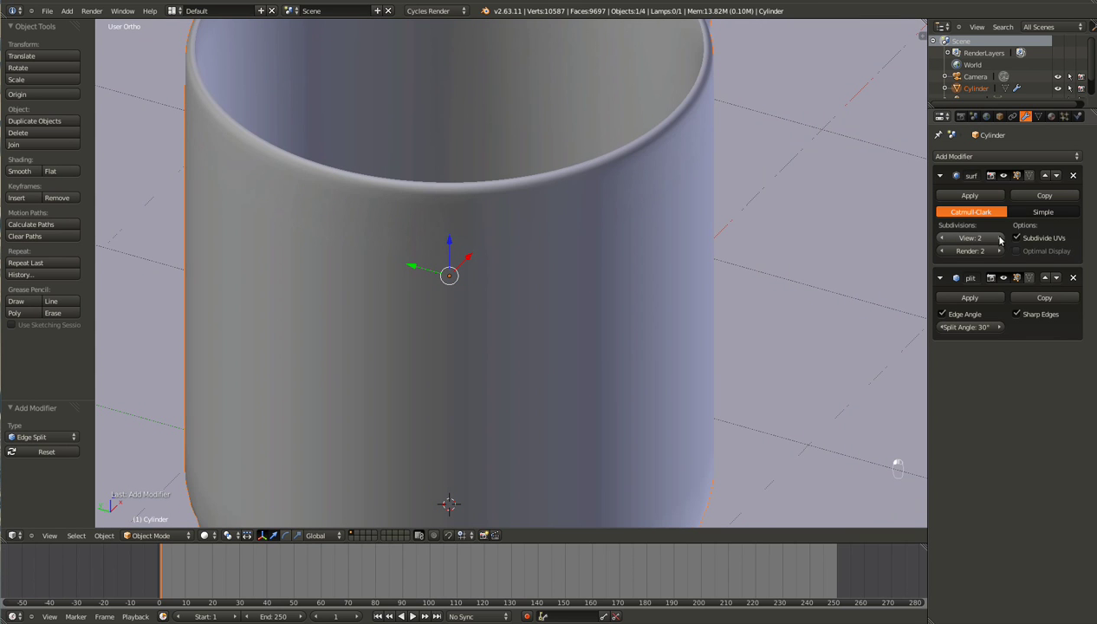
Try the Edge Split modifier above the Subdivision Surface in the modifier order and move it back below
left_click(1045, 278)
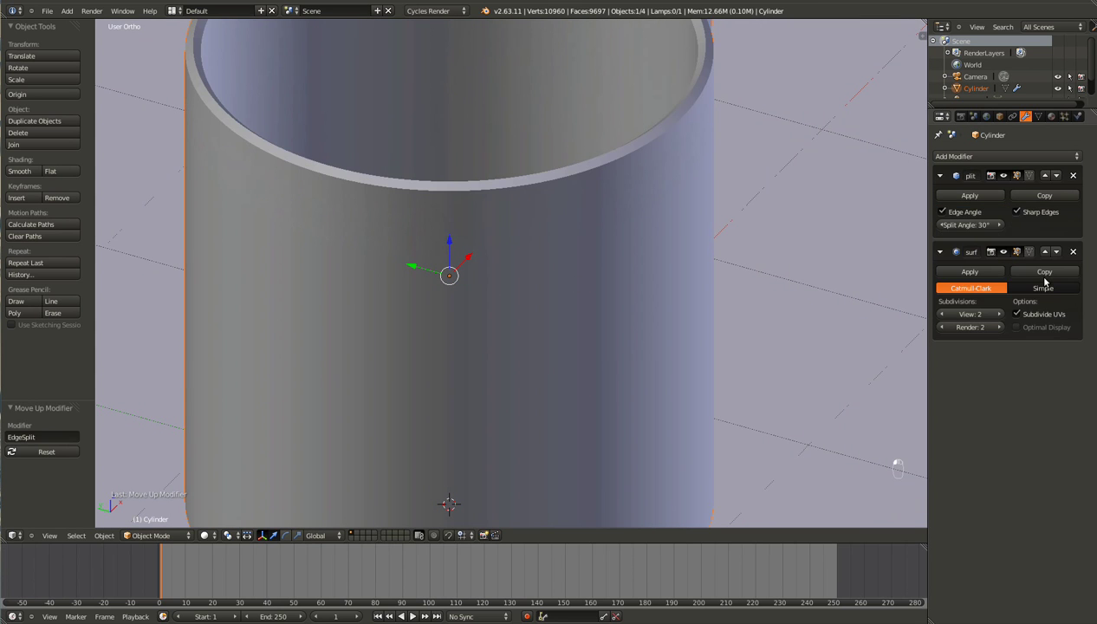
left_click(1056, 178)
middle_click_drag(708, 305, 651, 299)
scroll(519, 336, "down", 4)
Save the file, and save it as mugs.blend in the dadMug folder over the existing file
key("ctrl+s")
key("Return")
key("ctrl+s")
left_click(578, 298)
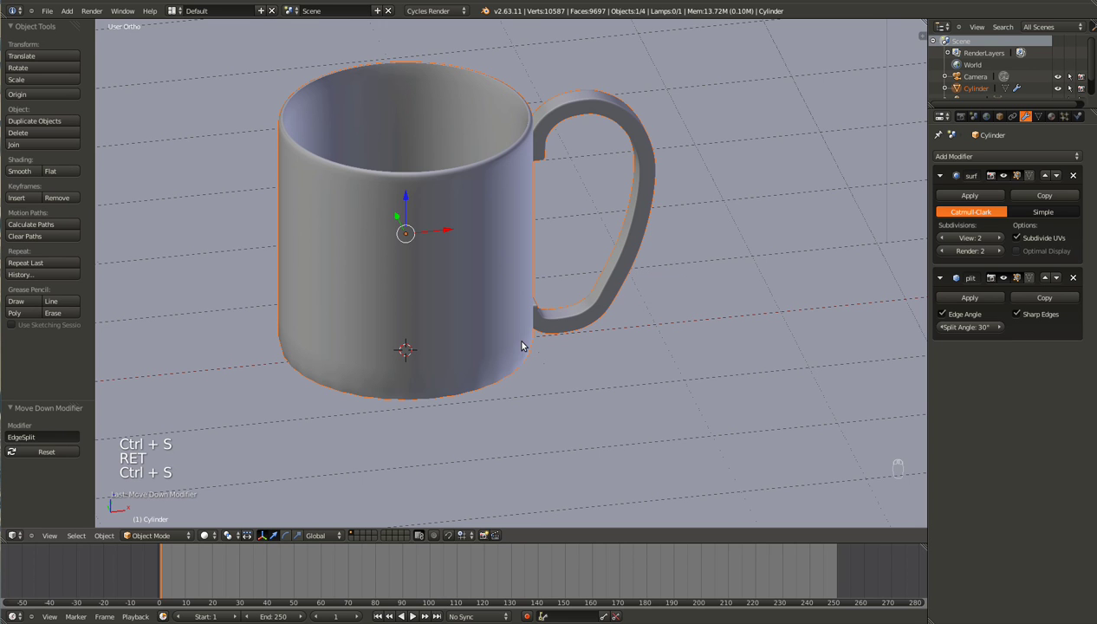
key("ctrl+shift+s")
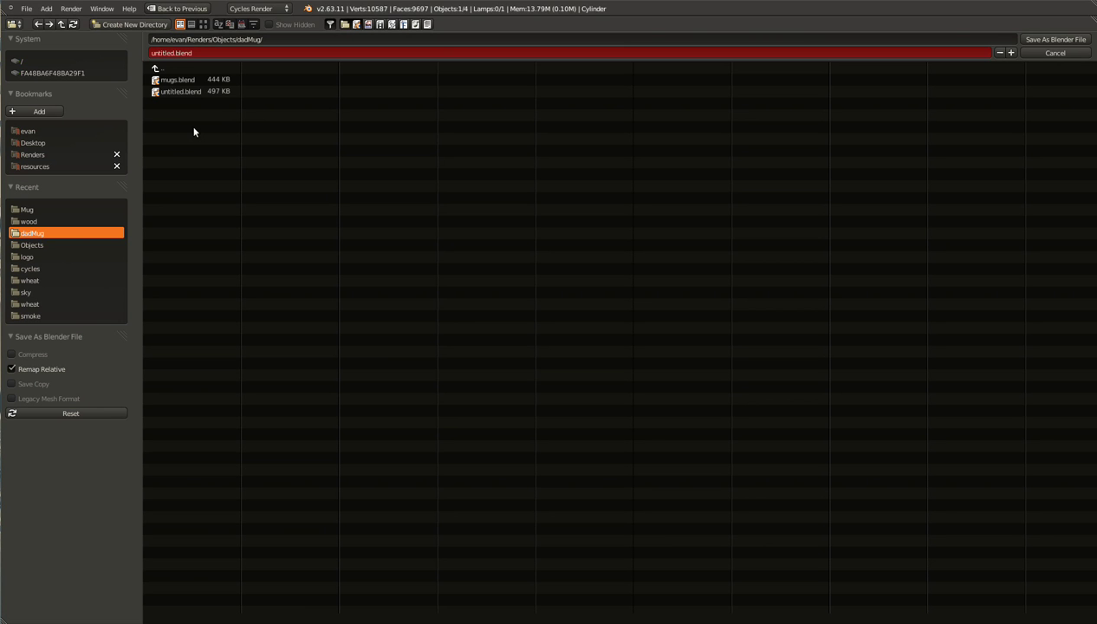
double_click(181, 80)
key("ctrl+s")
key("Return")
key("ctrl+s")
left_click(655, 255)
middle_click_drag(596, 376, 578, 374)
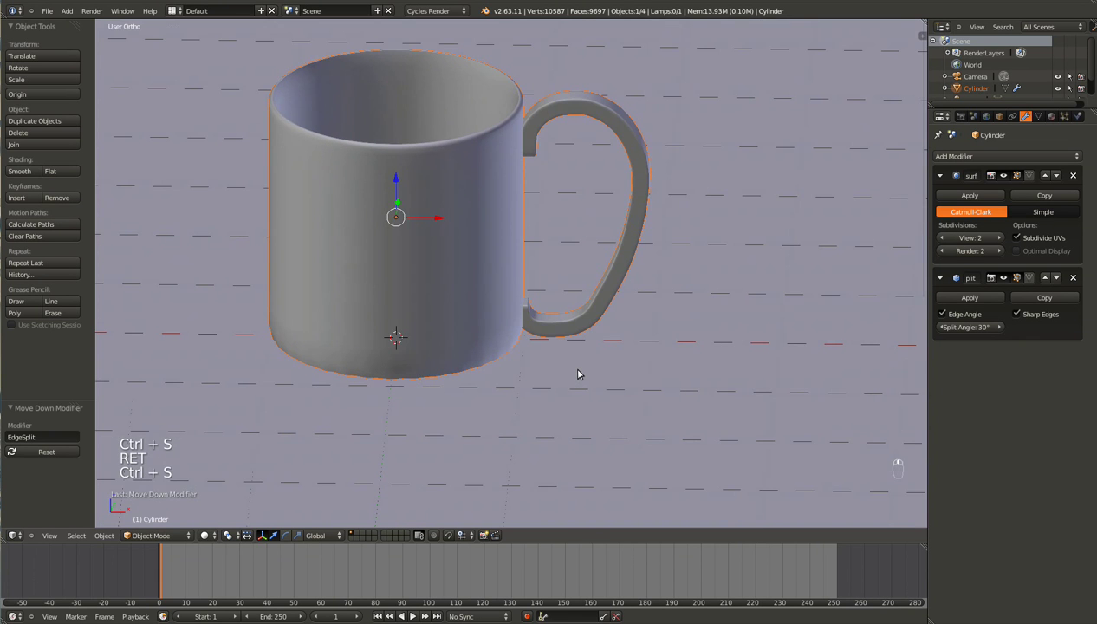
Add a horizontal edge loop around the mug body, slide it down near the base, and return to object mode
key("KP_1")
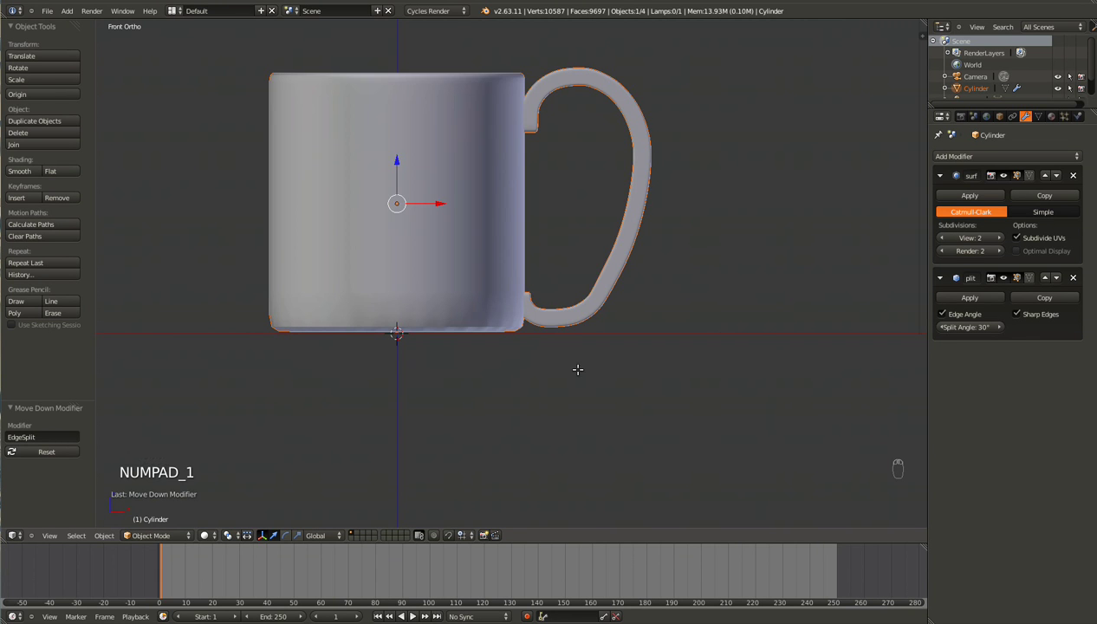
key("Tab")
scroll(420, 318, "up", 4)
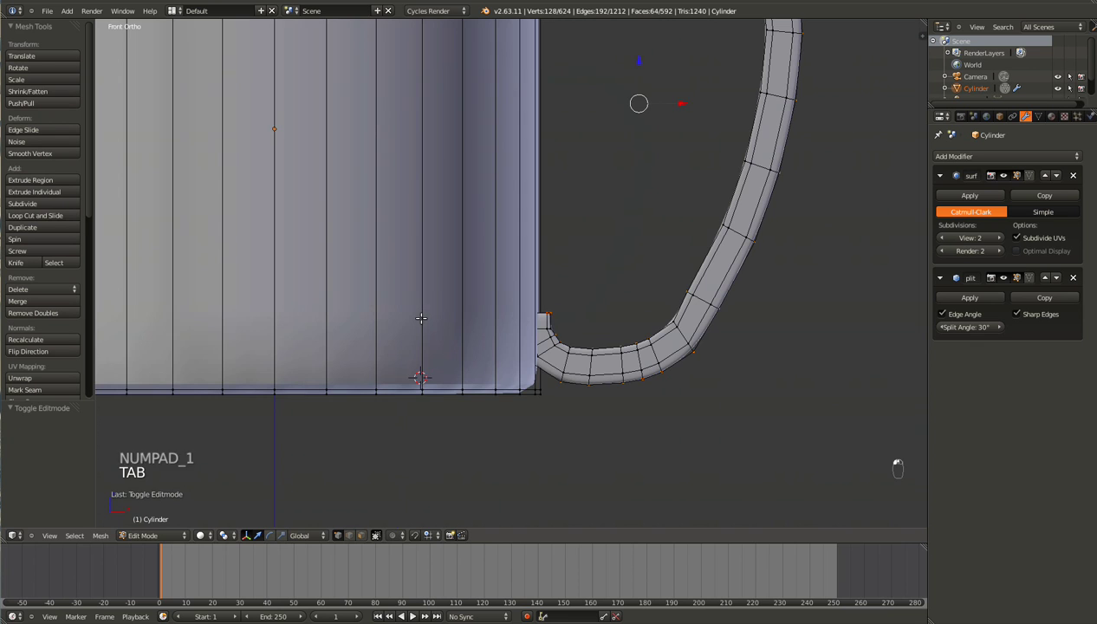
key("ctrl+r")
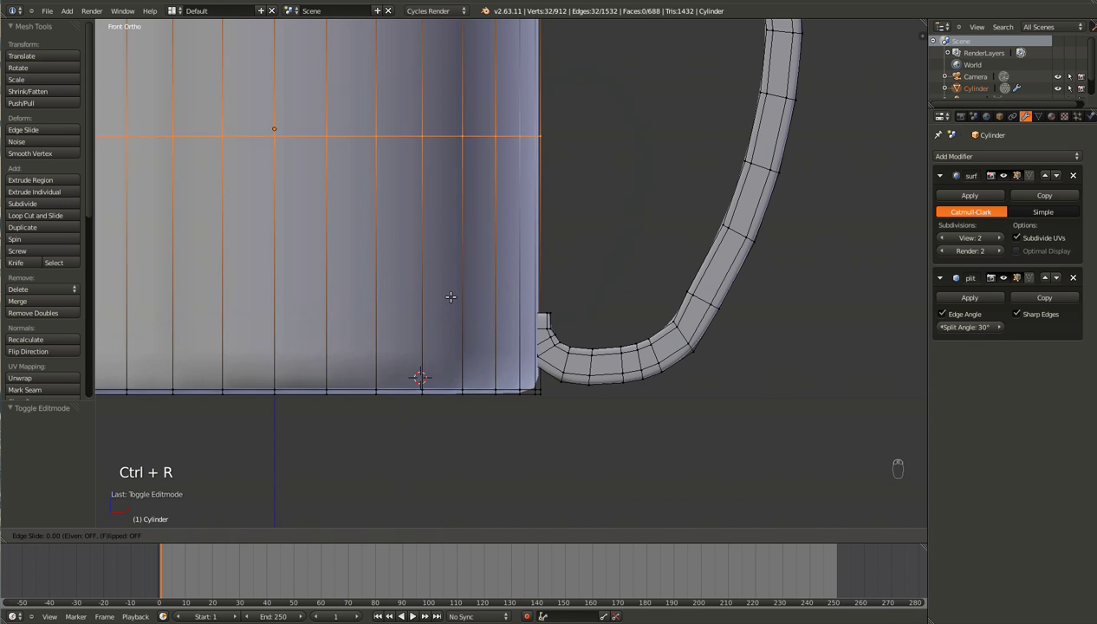
left_click(449, 293)
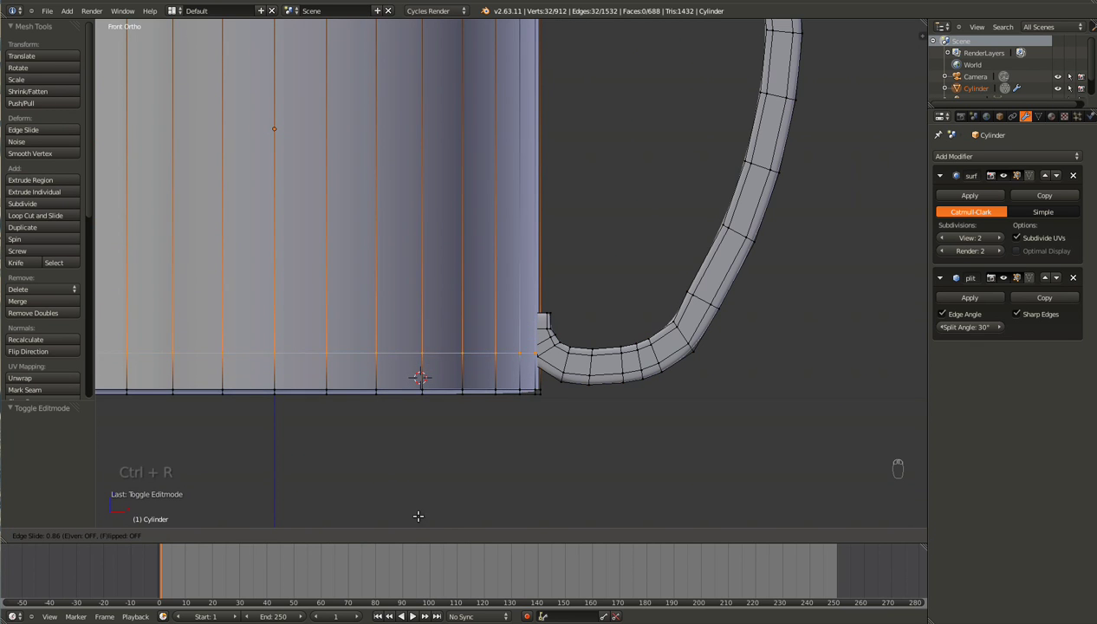
left_click(480, 466)
key("Tab")
scroll(482, 467, "down", 4)
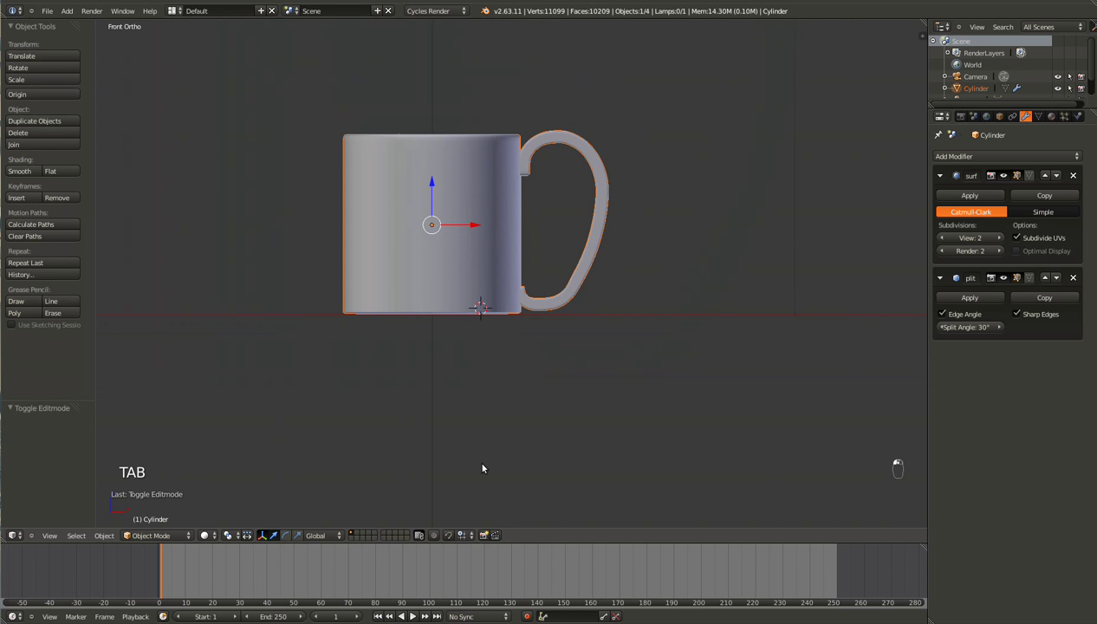
Render the mug through the camera, inspect the body and handle up close, and close the render
key("KP_0")
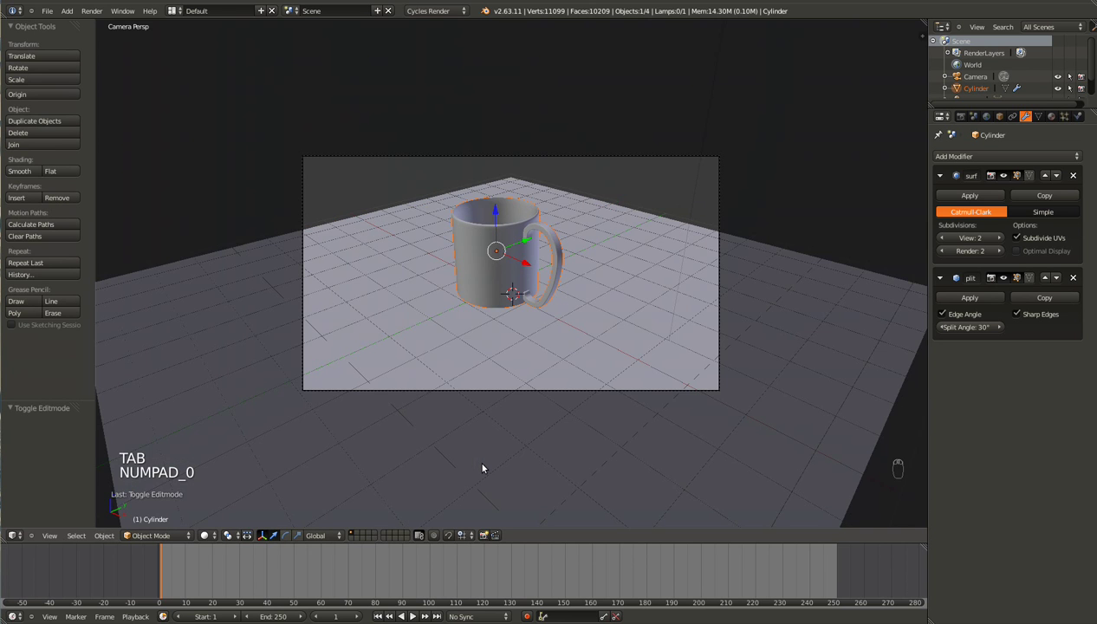
key("F12")
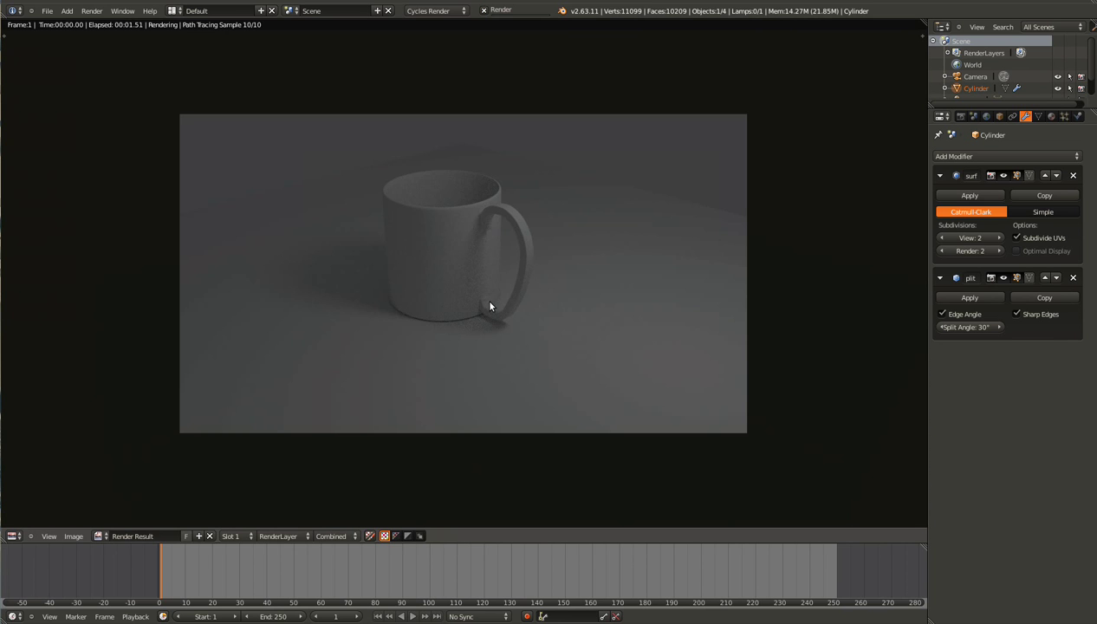
scroll(489, 308, "up", 3)
middle_click_drag(489, 306, 514, 355)
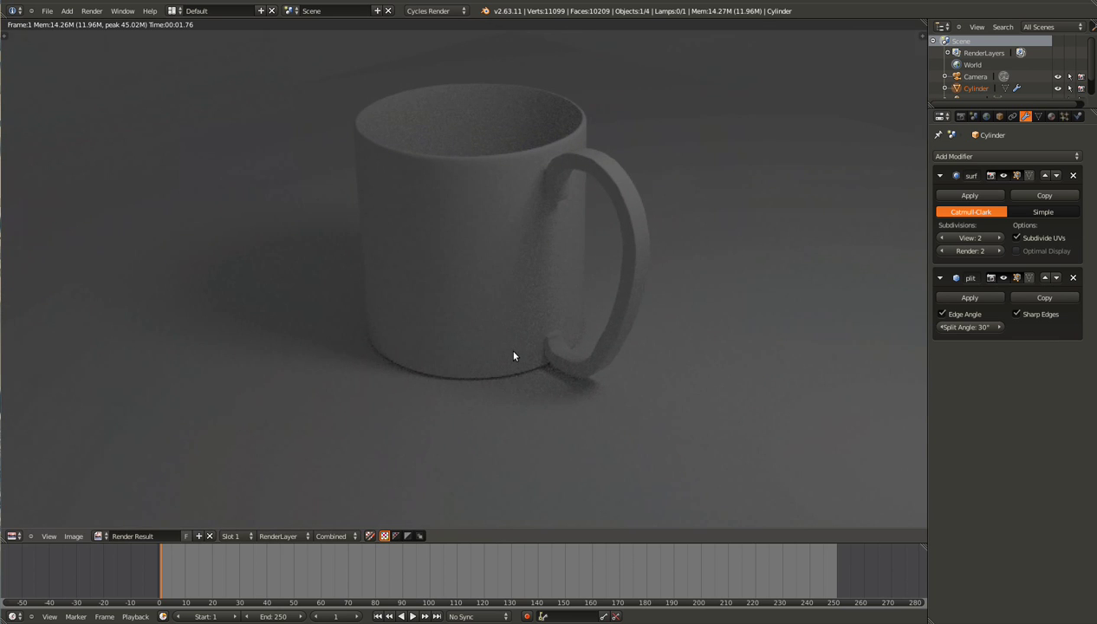
key("Escape")
Select the mug and frame it in a slightly raised front perspective view that includes the floor plane
middle_click_drag(360, 385, 289, 321)
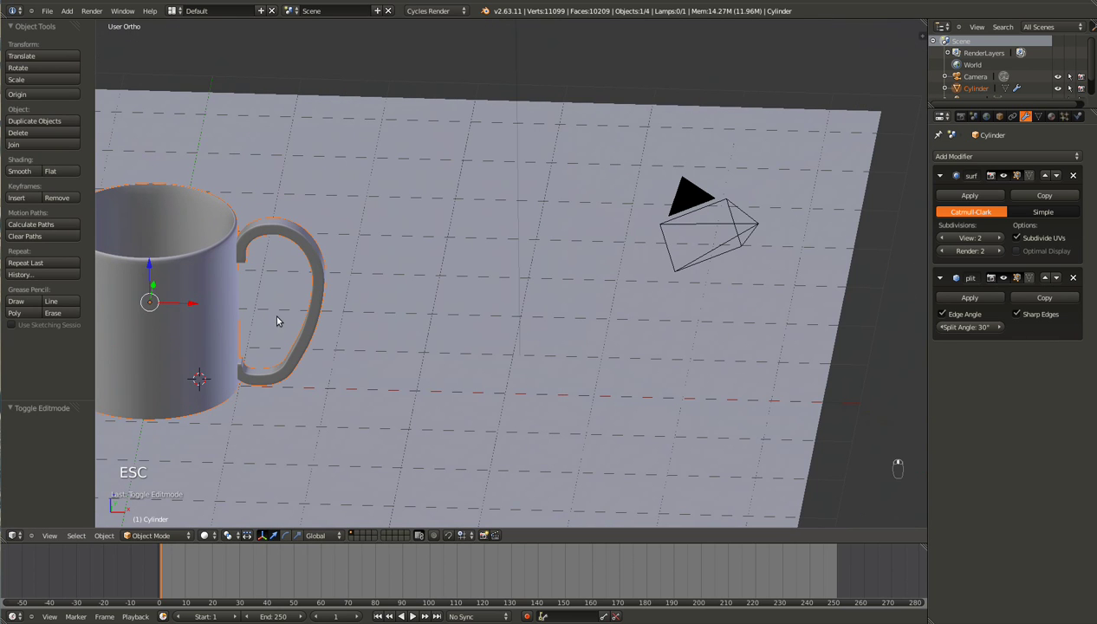
right_click(243, 329)
right_click(133, 310)
key("KP_1")
key("KP_Decimal")
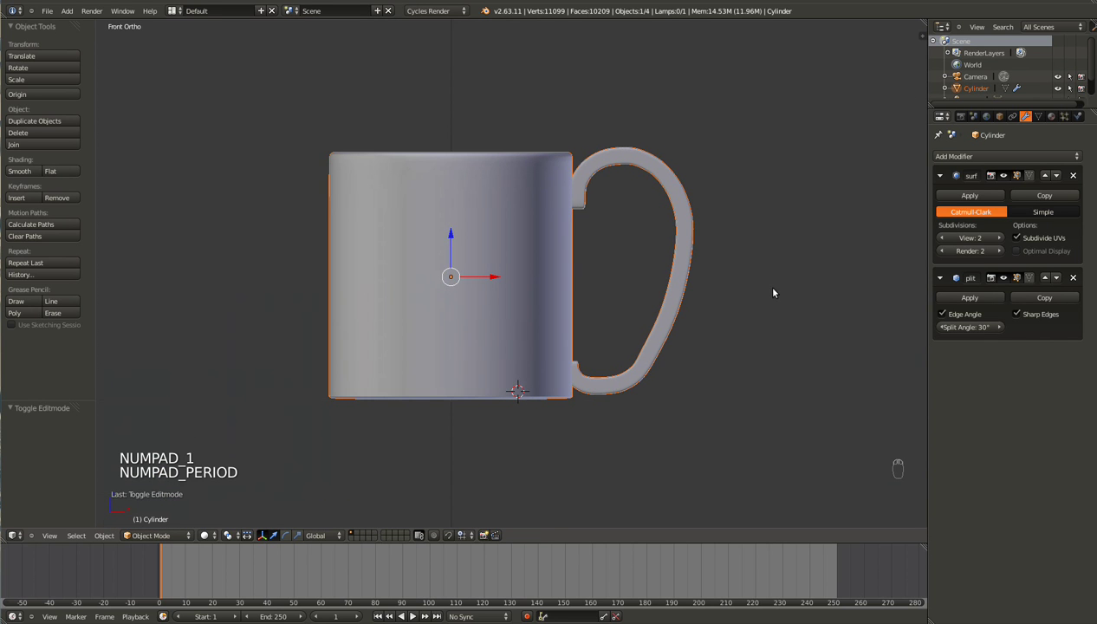
key("KP_8")
key("KP_5")
scroll(773, 293, "down", 9)
scroll(773, 292, "up", 4)
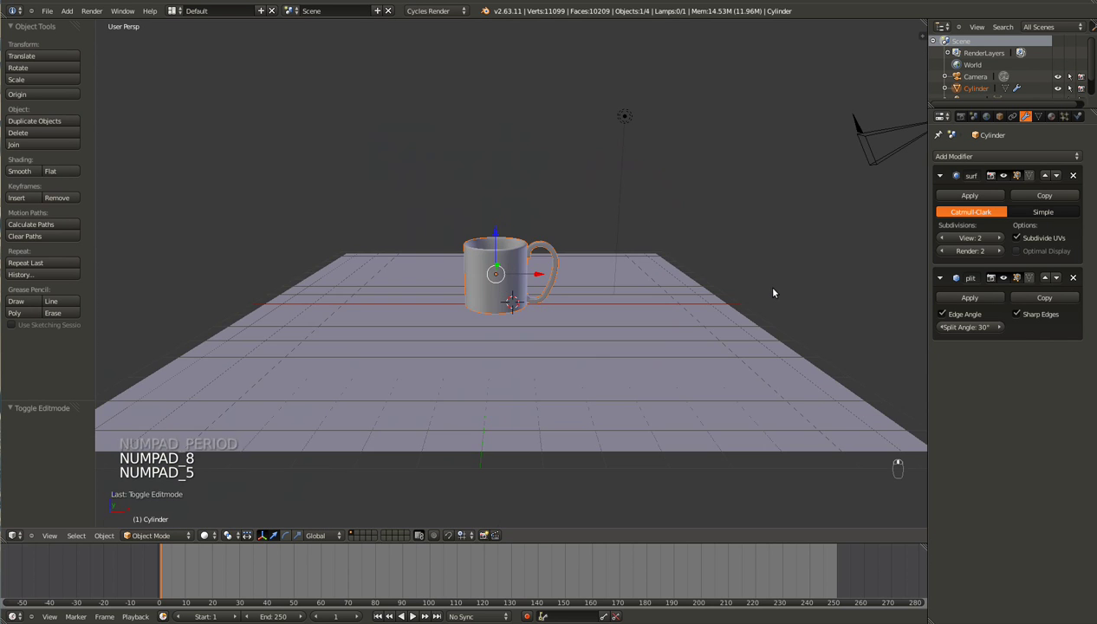
scroll(772, 293, "down", 3)
scroll(773, 292, "up", 3)
key("z")
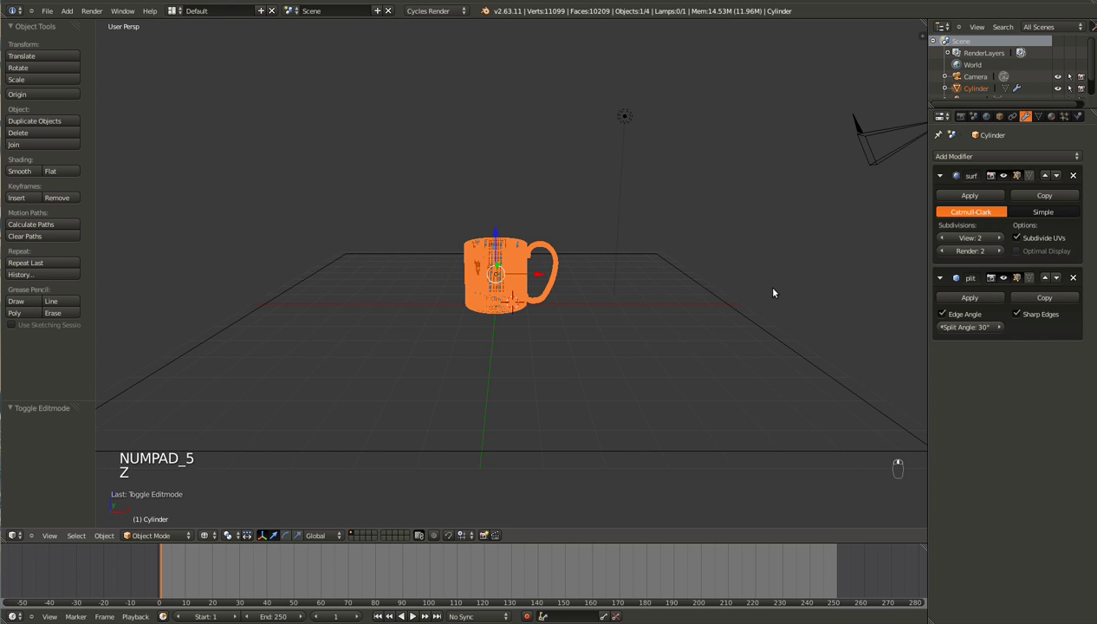
key("z")
scroll(772, 292, "down", 3, "shift")
scroll(773, 293, "up", 2, "shift")
scroll(773, 293, "down", 3, "ctrl")
scroll(773, 292, "up", 2, "ctrl")
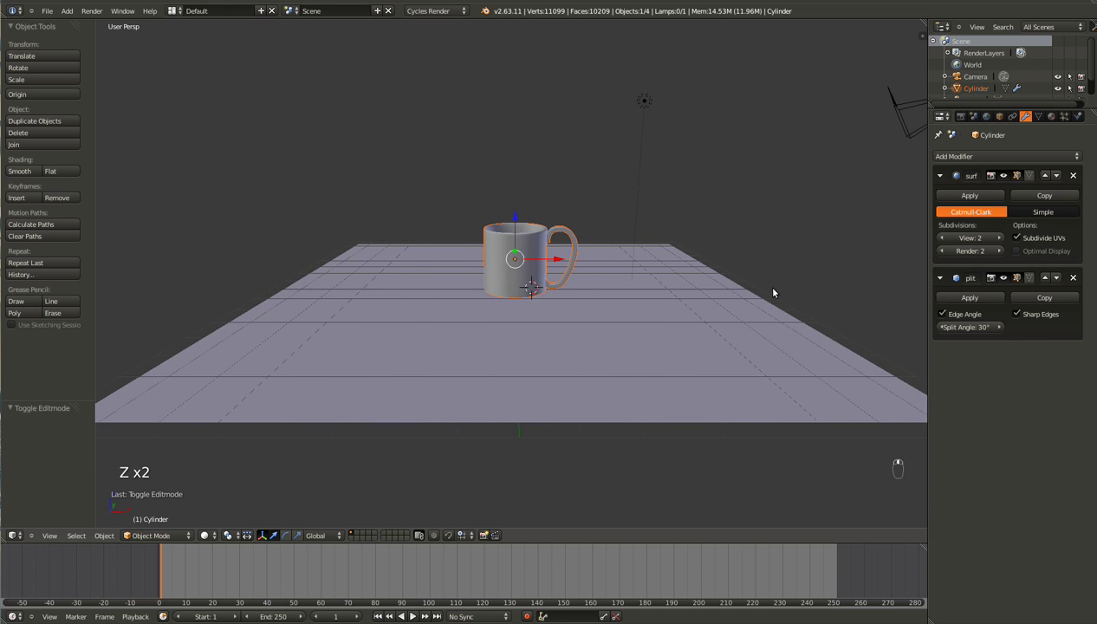
Bring the perspective view closer to the mug and tilt it to look down slightly into the opening
scroll(772, 292, "up", 3)
scroll(773, 292, "up", 2, "shift")
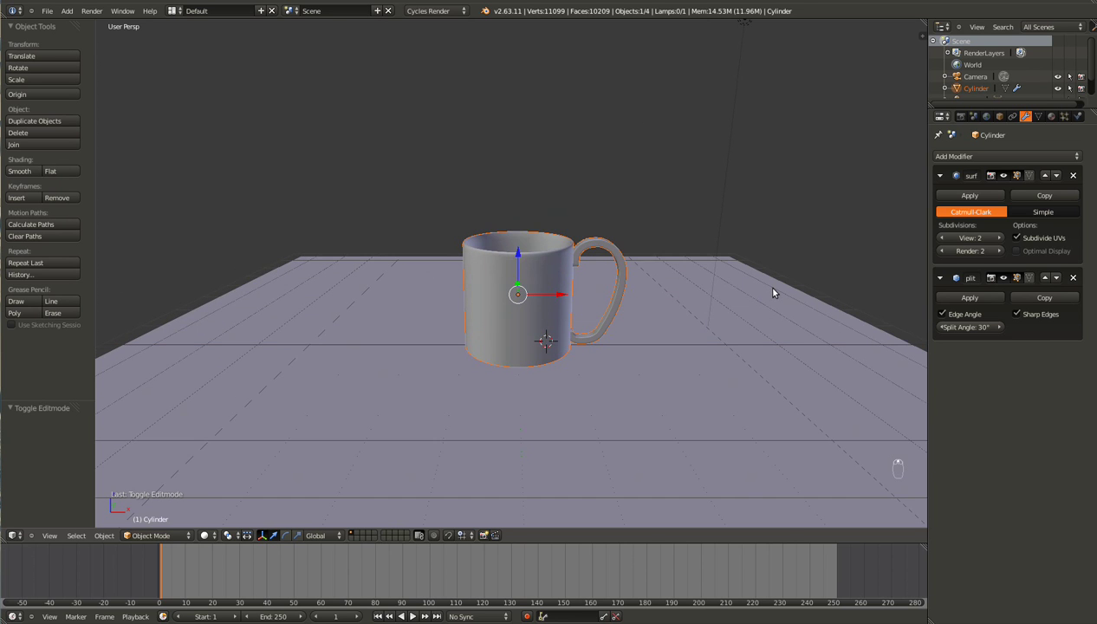
key("KP_8")
key("KP_8")
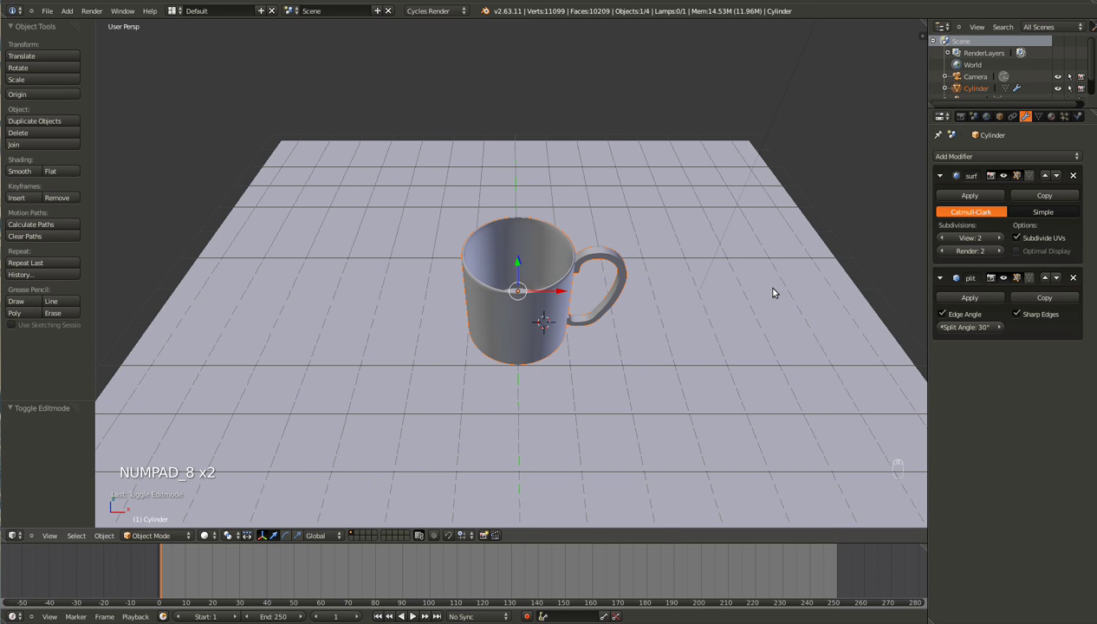
key("KP_2")
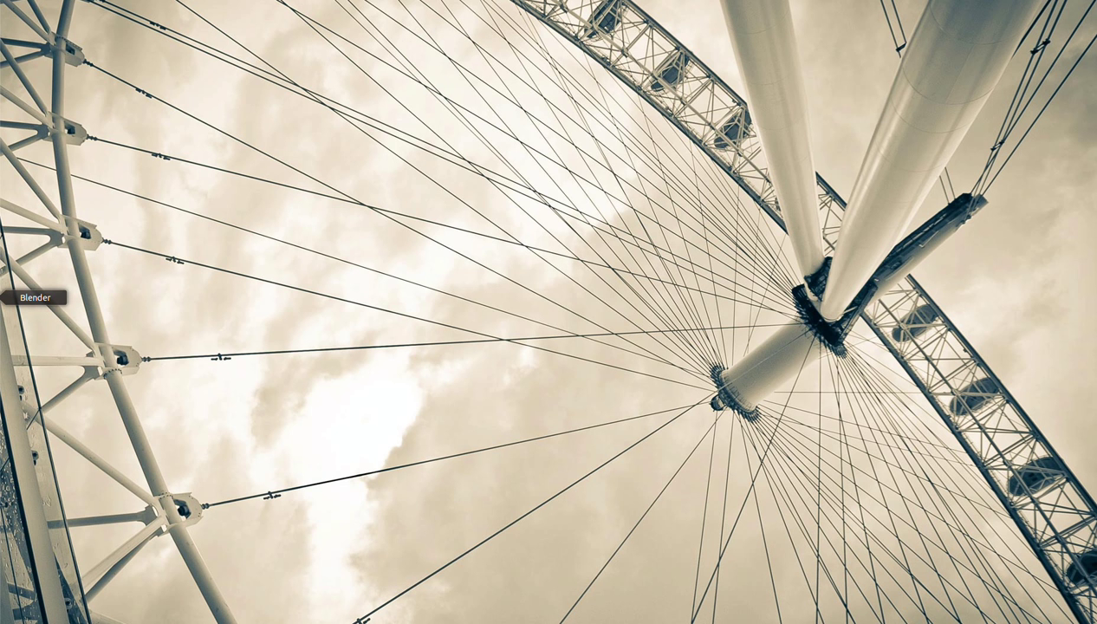
right_click(1, 297)
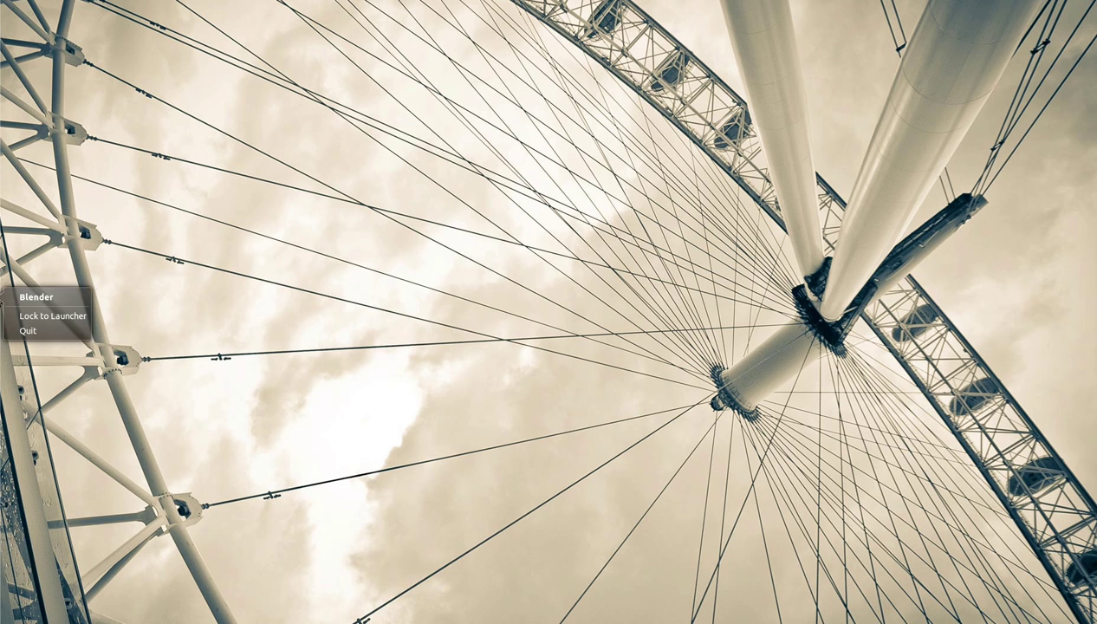
left_click(26, 296)
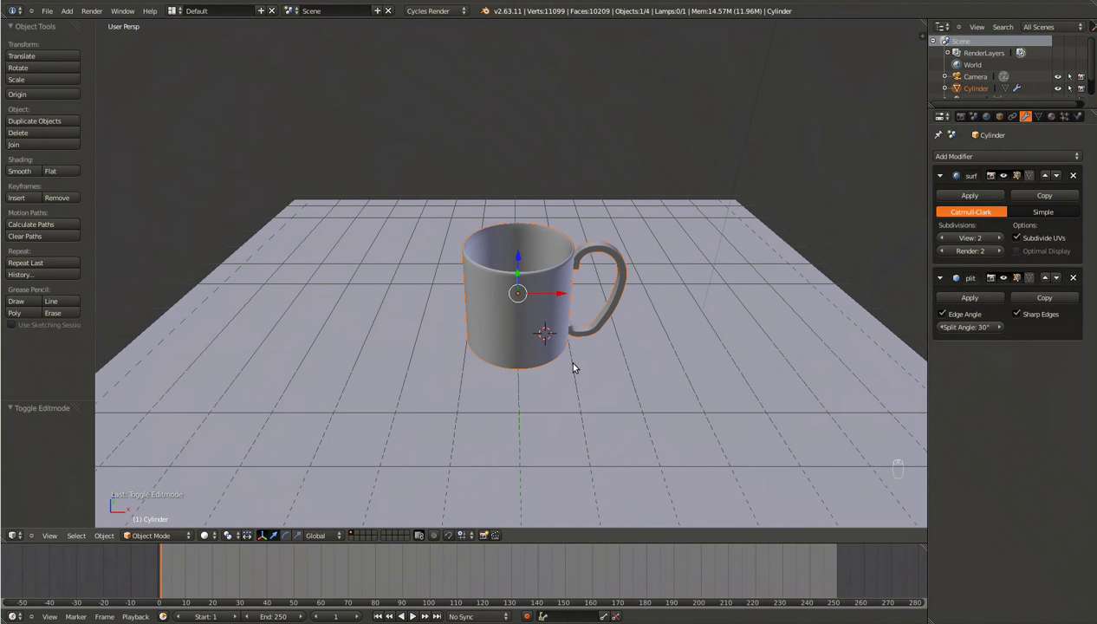
Align the camera to a close, raised front perspective view of the mug and its handle
scroll(627, 362, "up", 4)
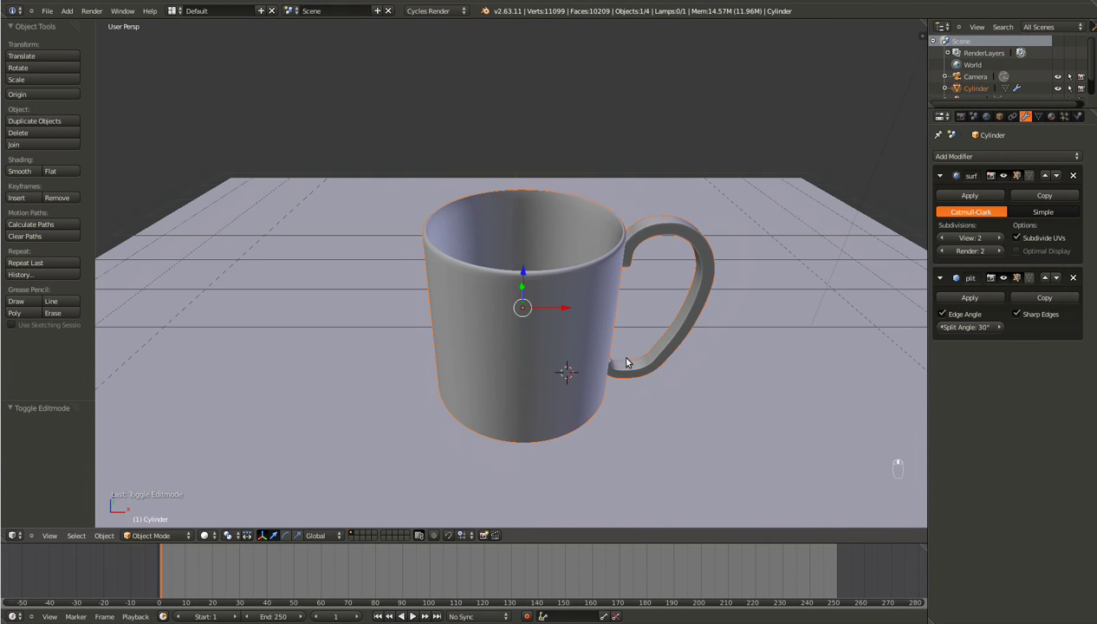
scroll(626, 362, "up", 2, "ctrl")
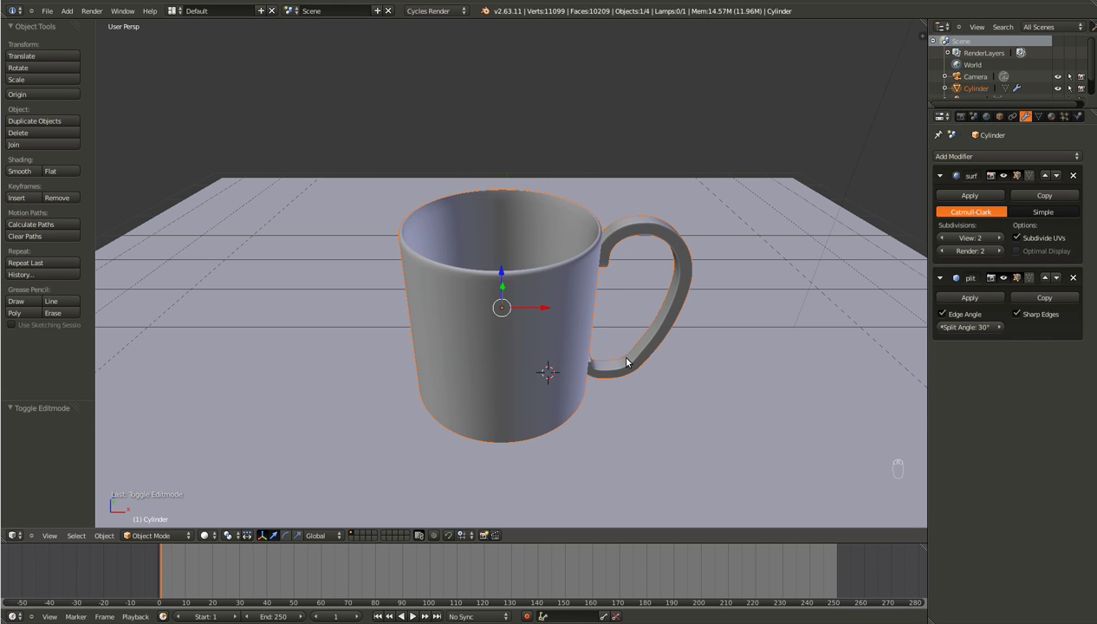
scroll(626, 362, "down", 3)
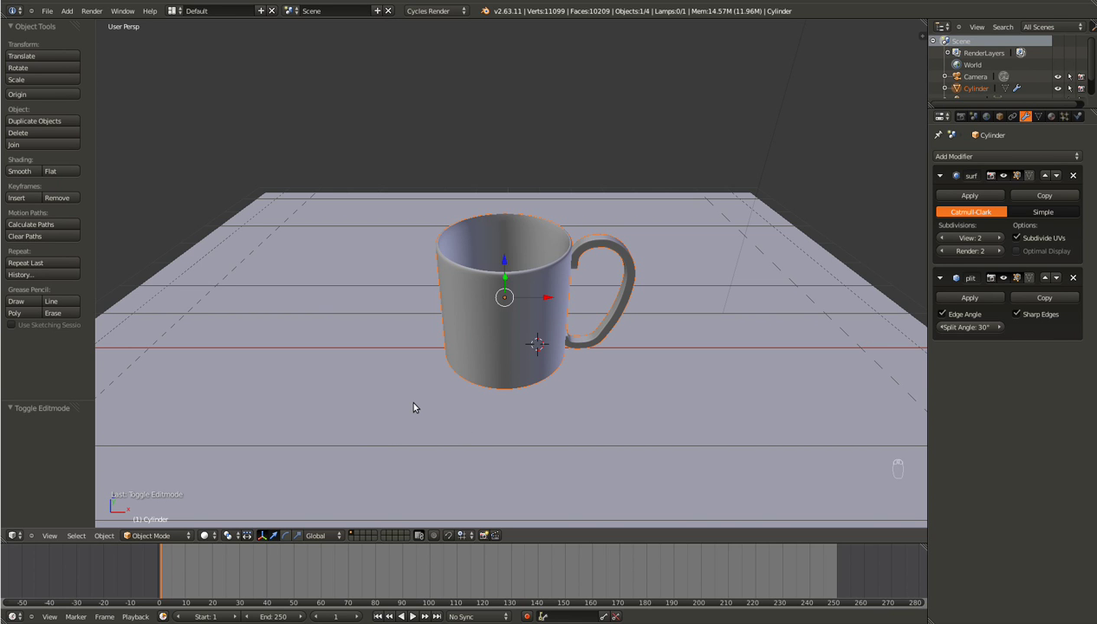
key("ctrl+alt+KP_1")
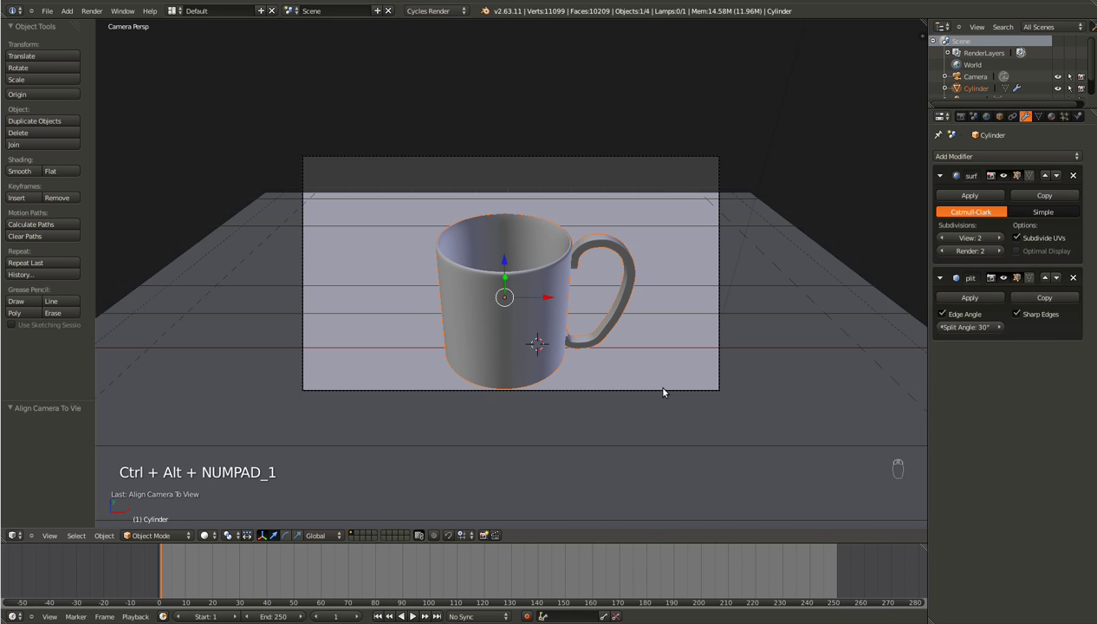
Lower the camera about 0.47 units along the global Z axis to center the mug in the frame
right_click(660, 391)
key("g")
key("z")
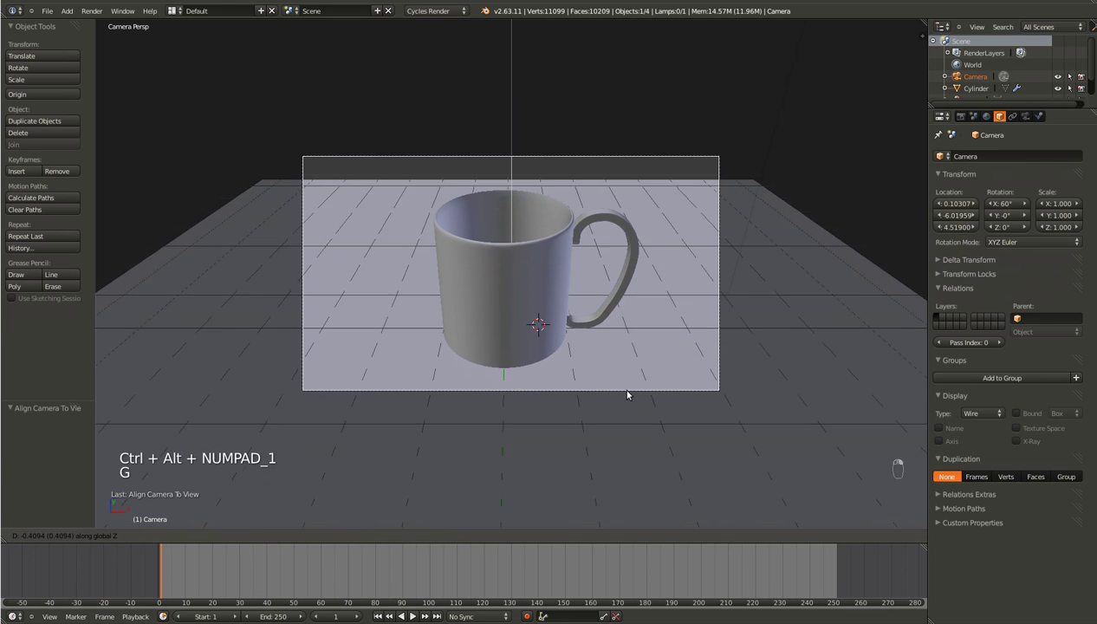
left_click(620, 387)
Move the floor plane about 3.12 units along the global Y axis to fill the camera background, and save over the existing file
right_click(532, 461)
key("g")
key("y")
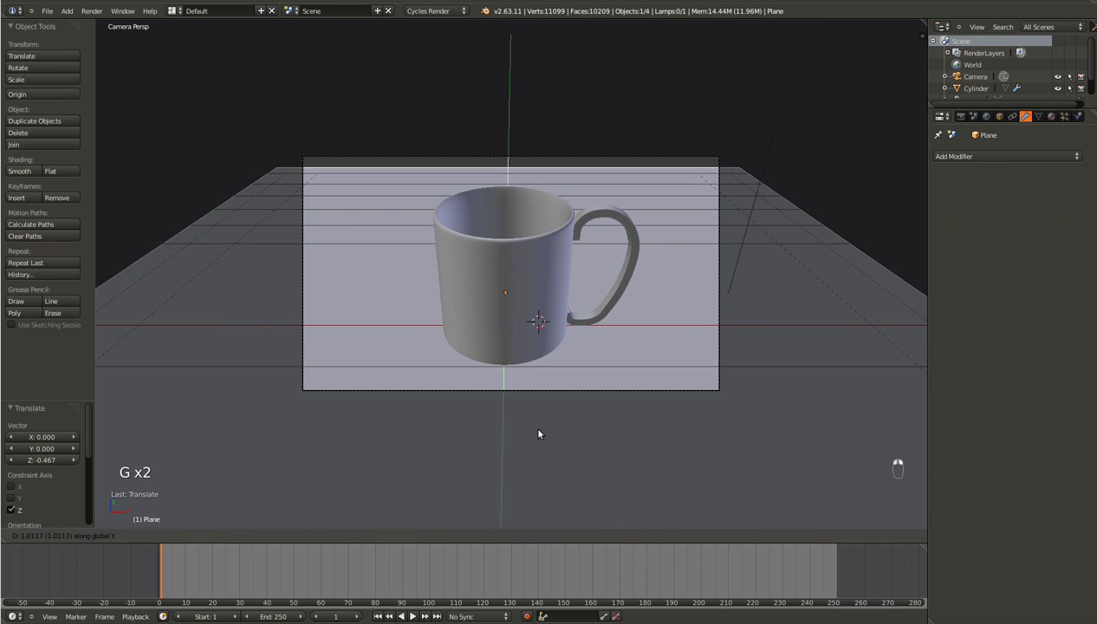
left_click(544, 394)
key("ctrl+s")
left_click(547, 400)
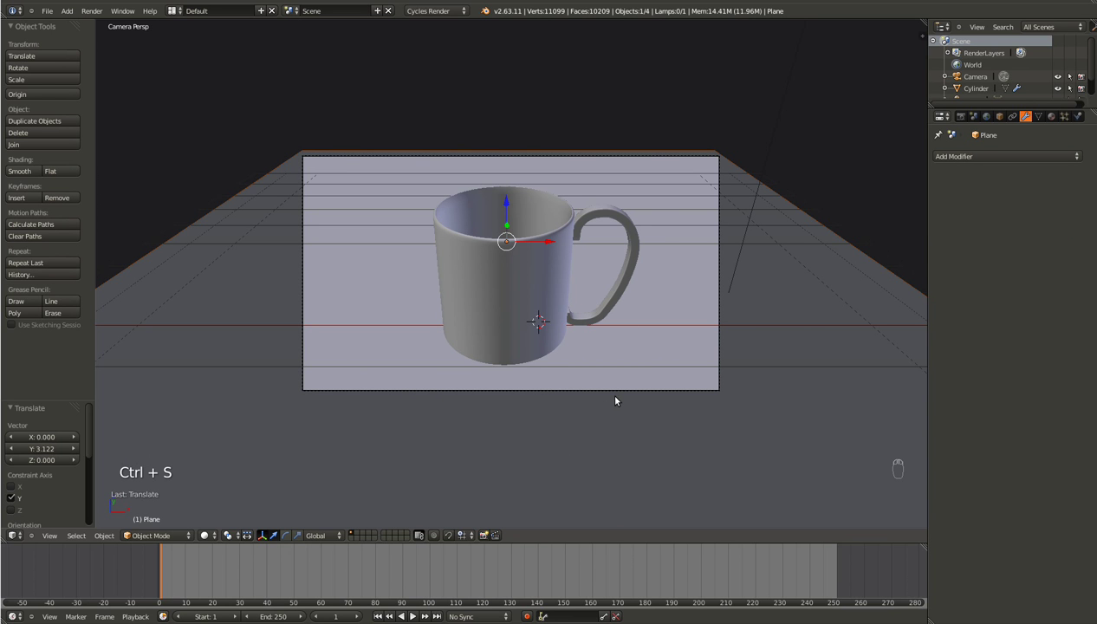
middle_click_drag(614, 400, 596, 356)
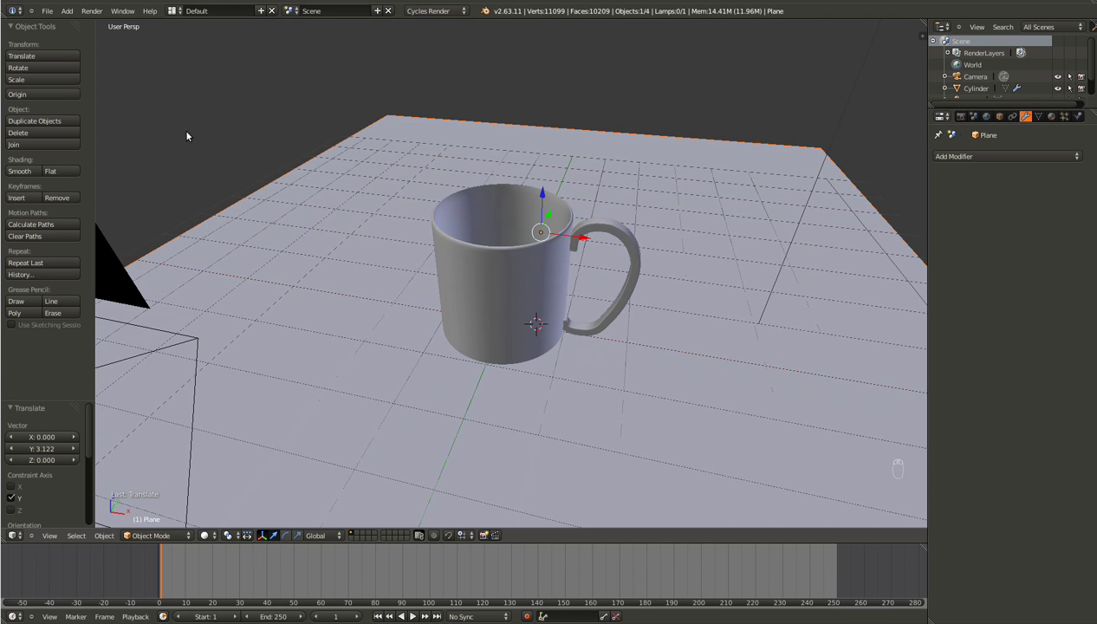
left_click(47, 11)
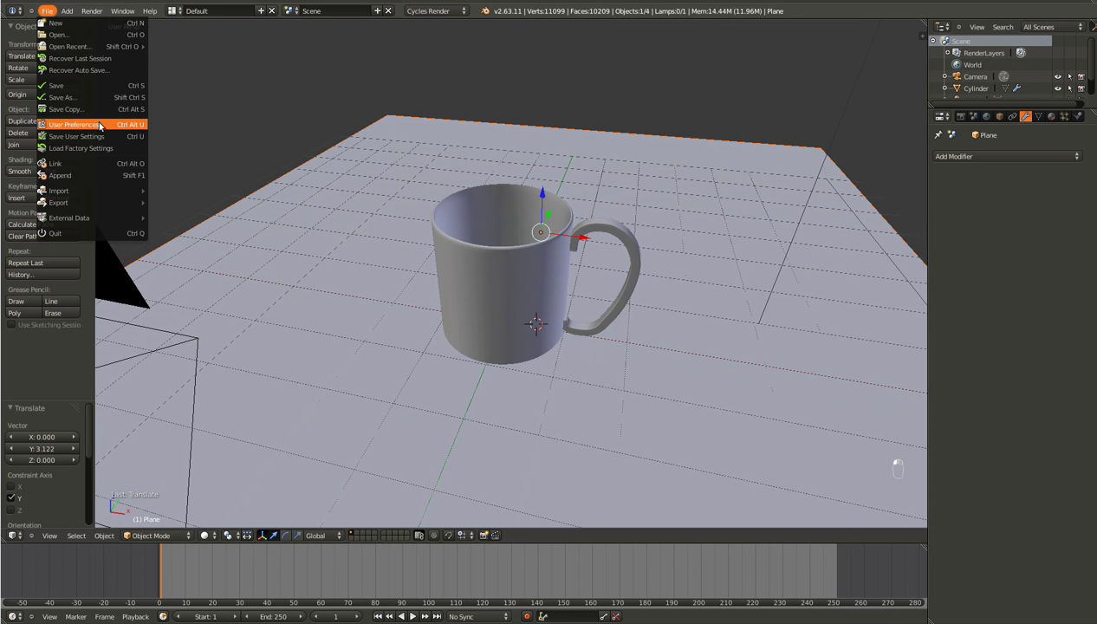
middle_click_drag(512, 309, 532, 326)
Select the mug and examine its rim and handle attachment through the camera and from above the handle
right_click(532, 326)
key("KP_0")
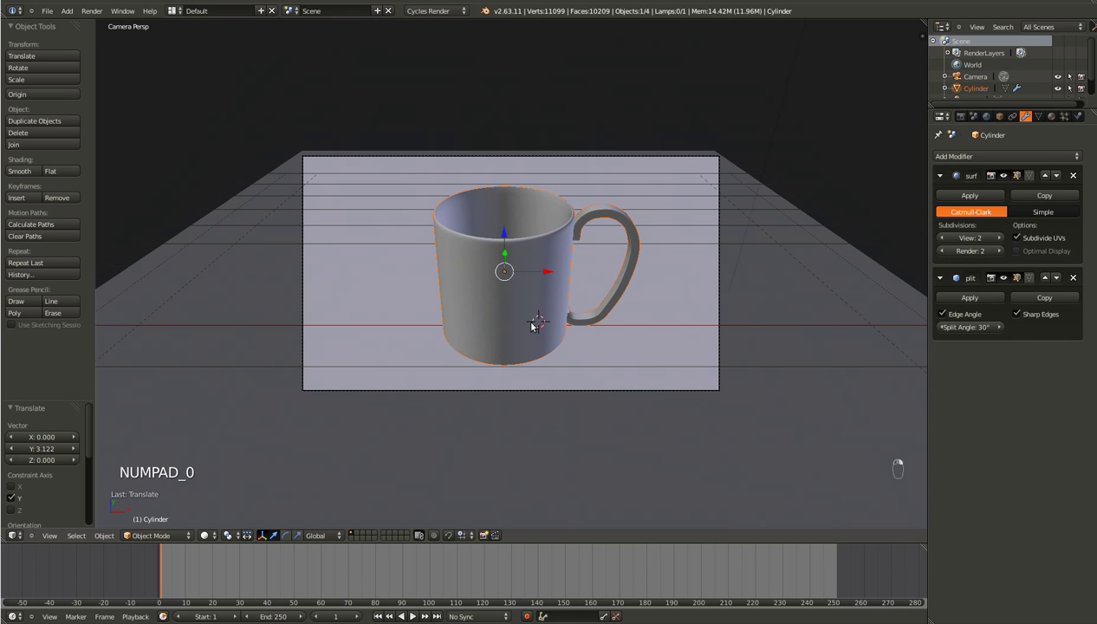
scroll(657, 300, "up", 1)
scroll(656, 300, "up", 1)
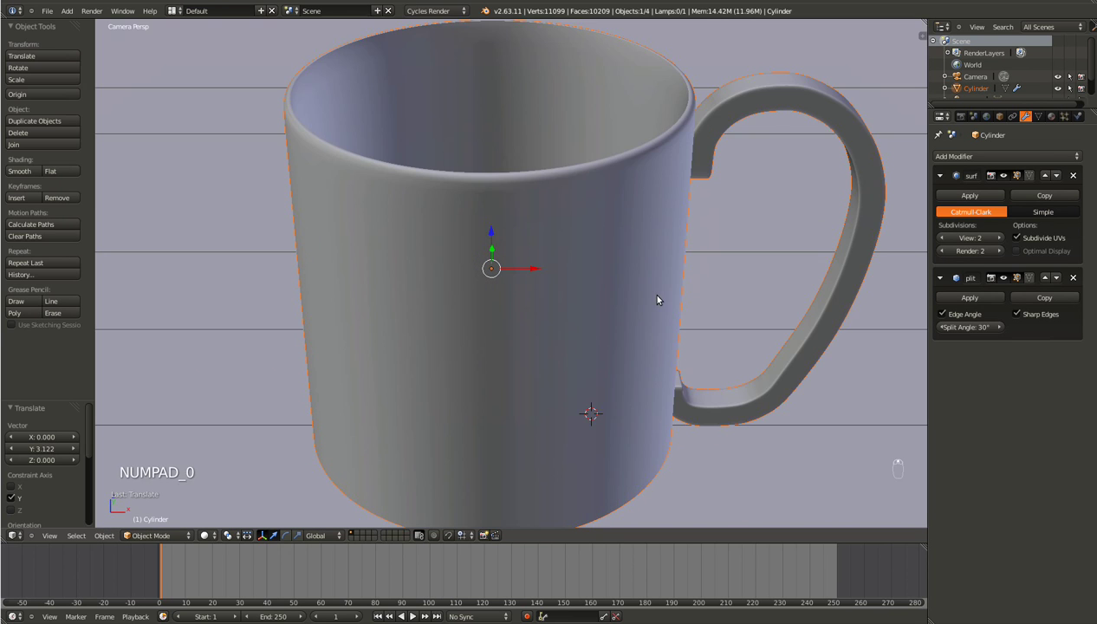
scroll(658, 298, "up", 1)
middle_click_drag(672, 146, 612, 171)
scroll(565, 284, "up", 3)
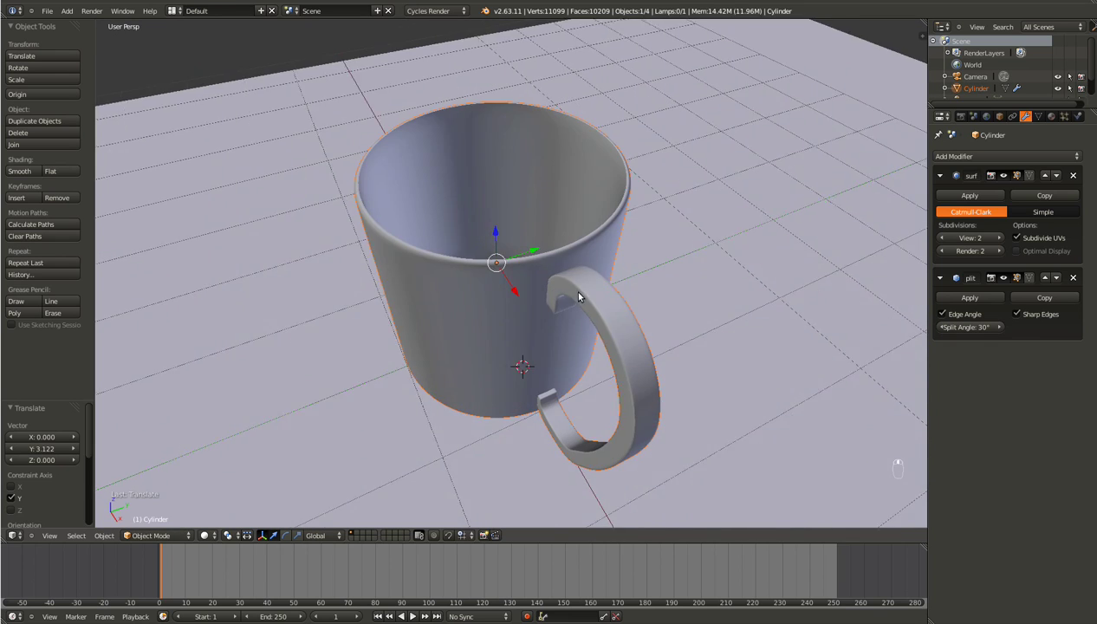
Select the mug and enter Edit Mode on its mesh around the upper handle attachment
middle_click_drag(575, 294, 573, 279)
right_click(599, 281)
key("Tab")
key("Tab")
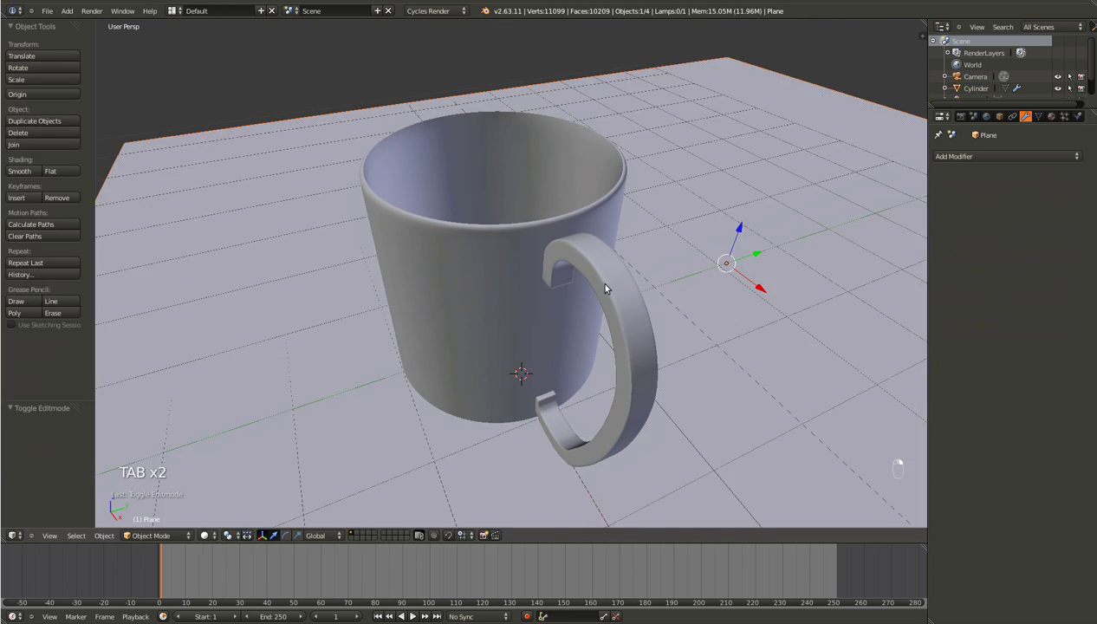
right_click(597, 282)
key("Tab")
scroll(635, 271, "up", 3)
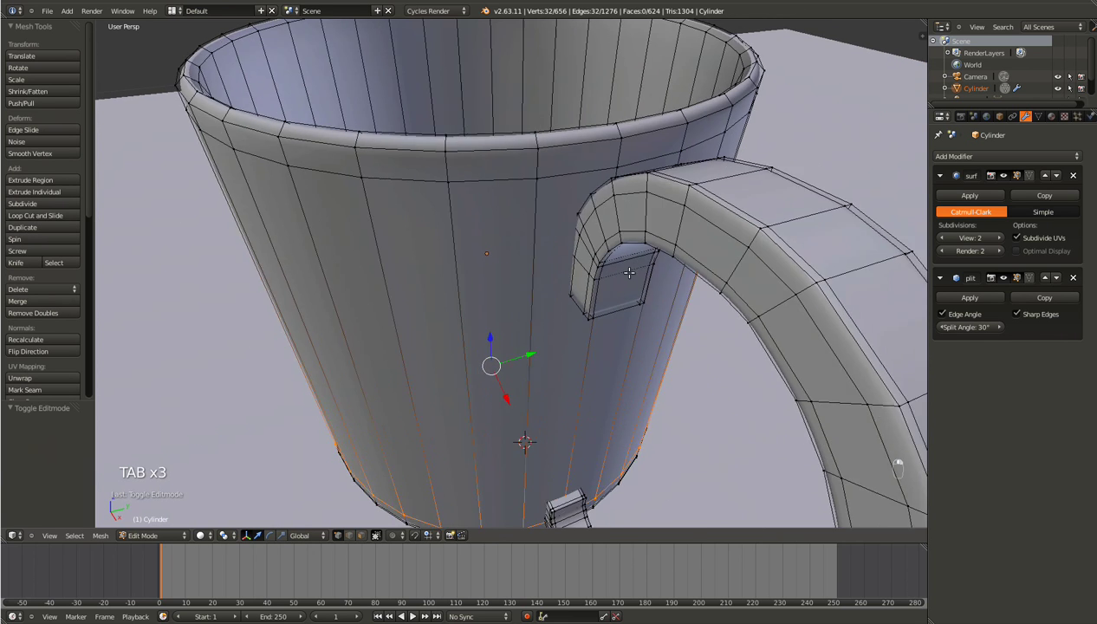
middle_click_drag(629, 269, 614, 273)
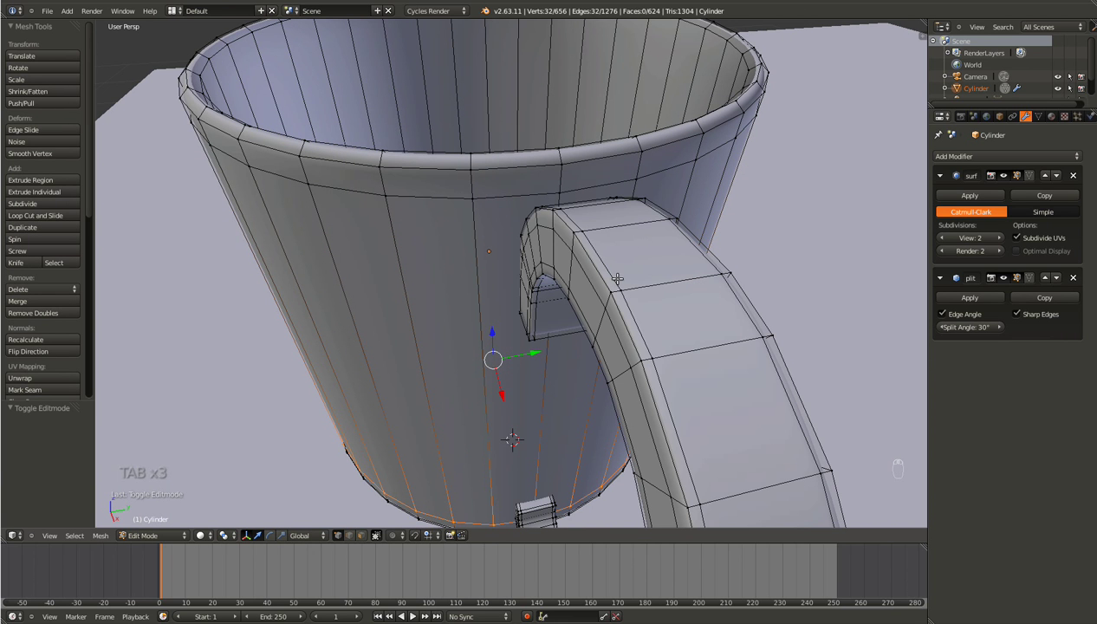
Select the long edge loops bordering the handle's outer and inner faces and scale them to about 0.811 along global Y
right_click(614, 278, "alt")
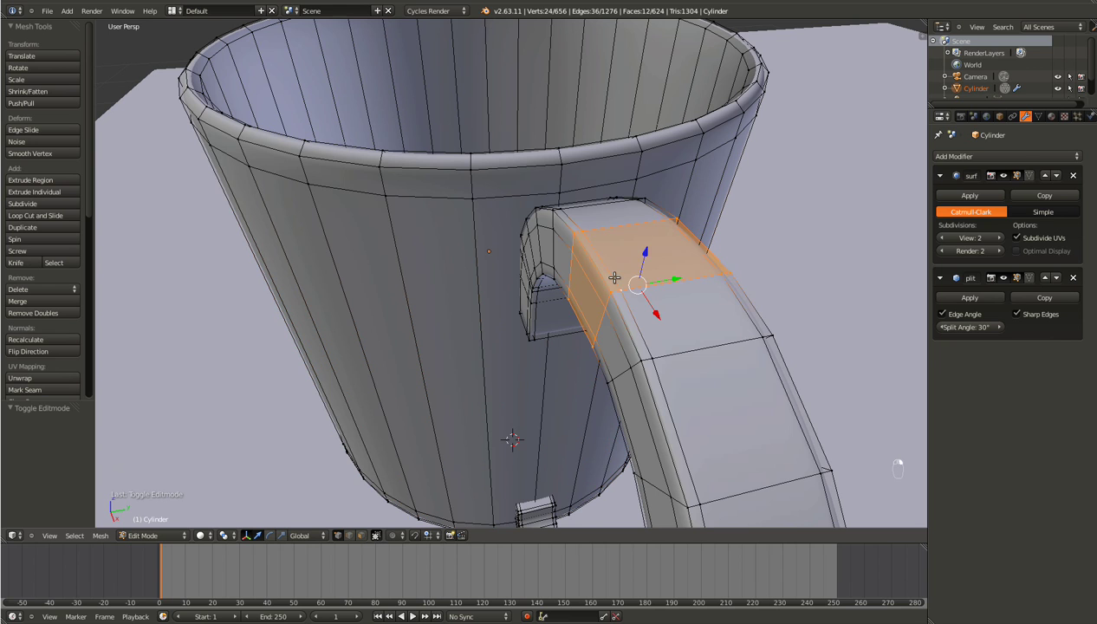
right_click(614, 281)
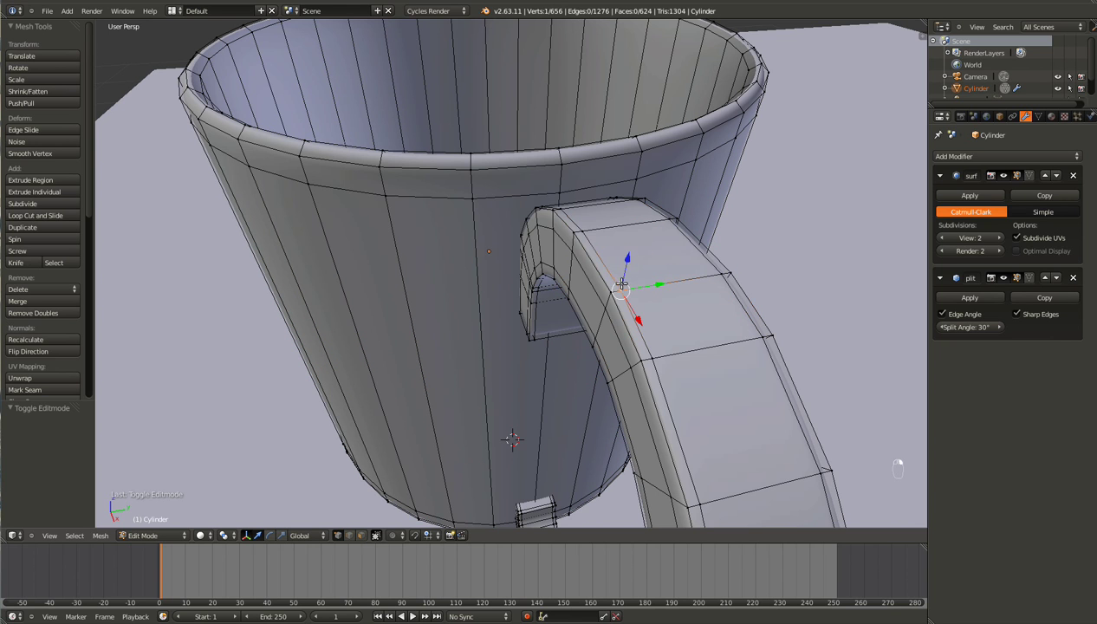
right_click(613, 281, "alt")
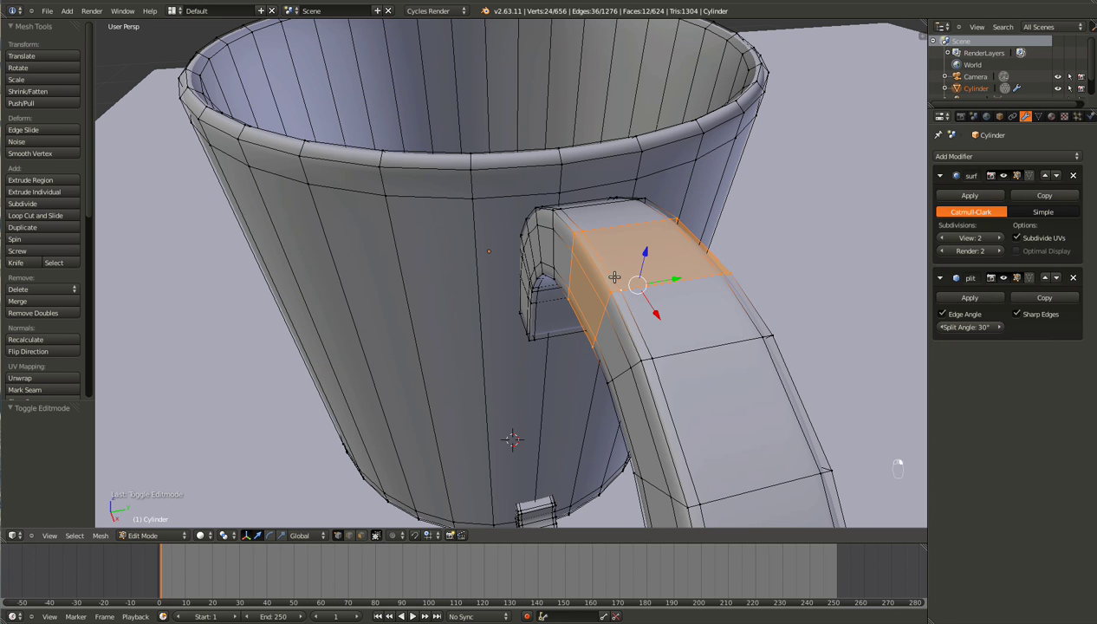
right_click(609, 273)
right_click(607, 271, "alt")
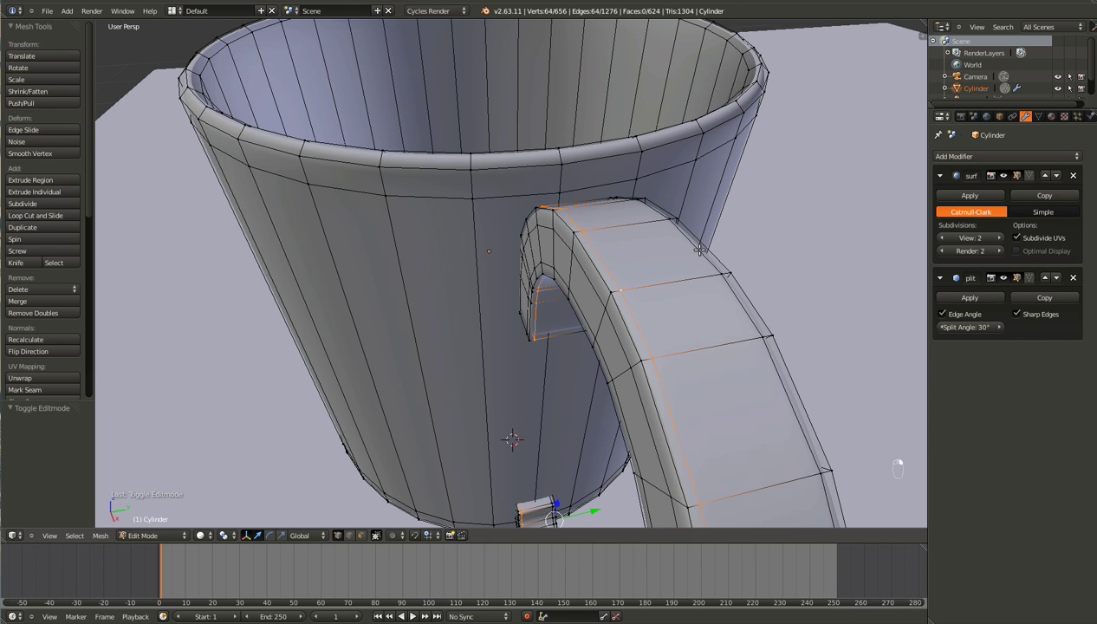
right_click(666, 262, "alt+shift")
left_click(600, 275, "alt+shift")
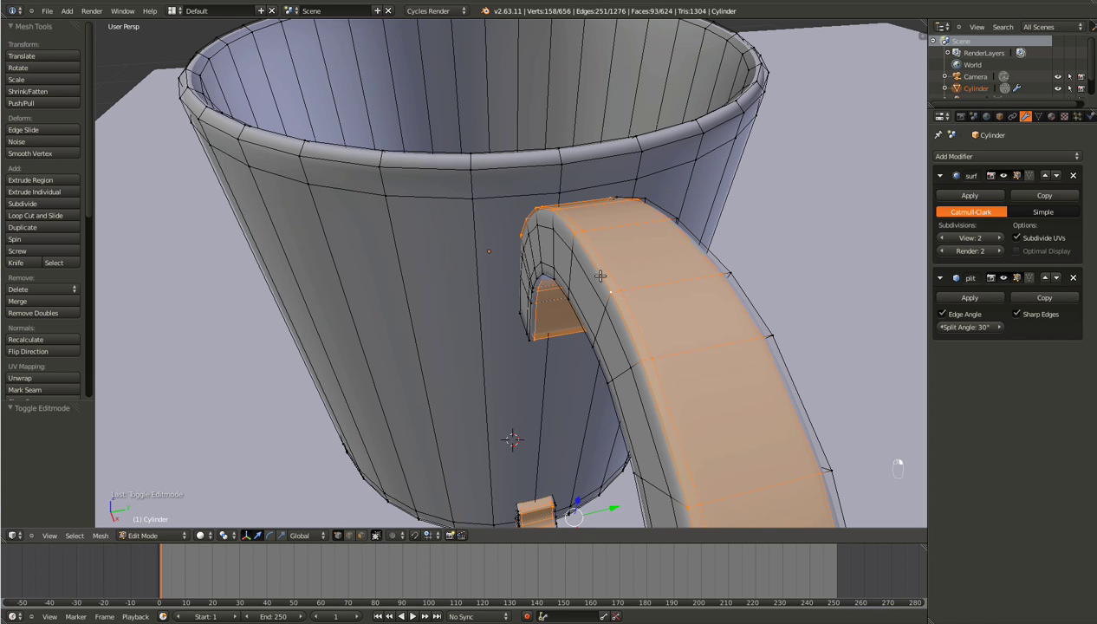
left_click(726, 258, "alt+shift")
middle_click_drag(623, 308, 549, 243)
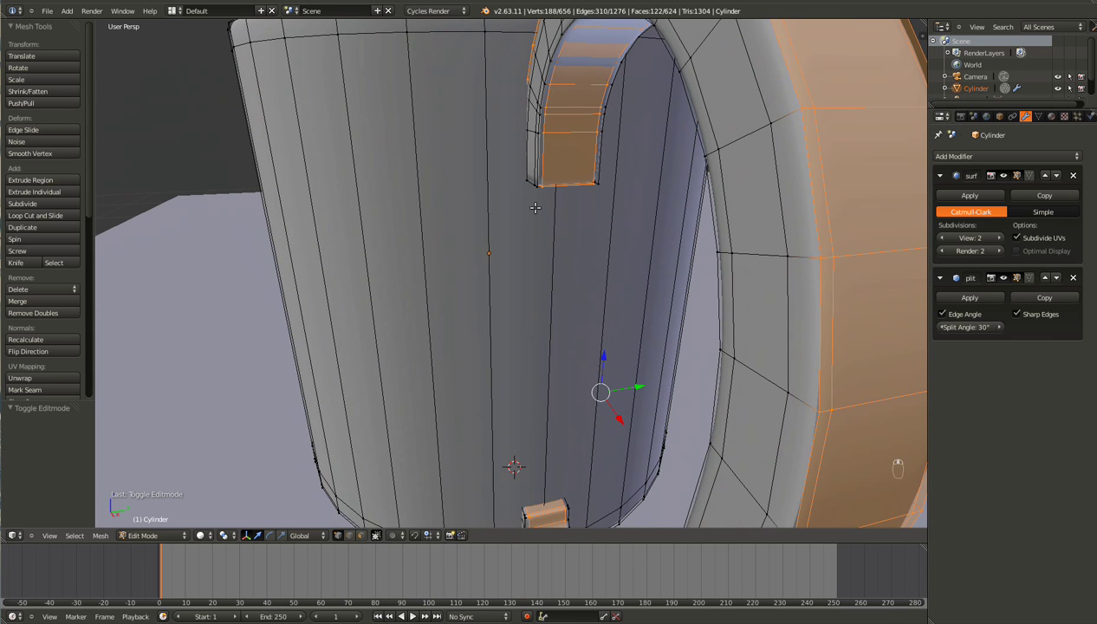
left_click(537, 164, "alt+shift")
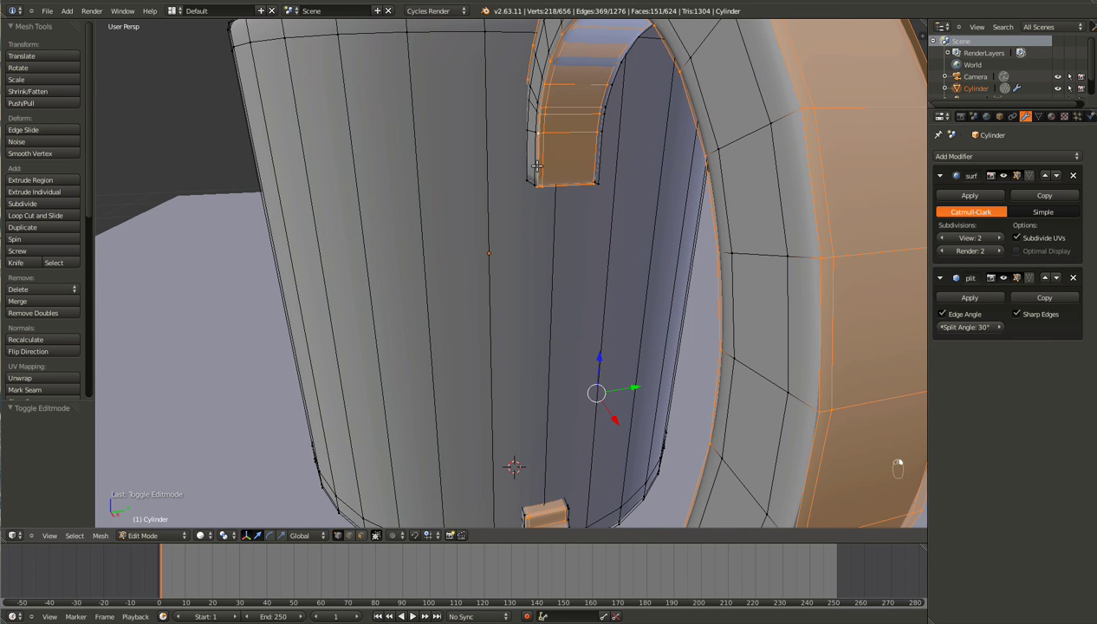
left_click(599, 170, "alt+shift")
middle_click_drag(572, 191, 555, 218)
key("s")
key("y")
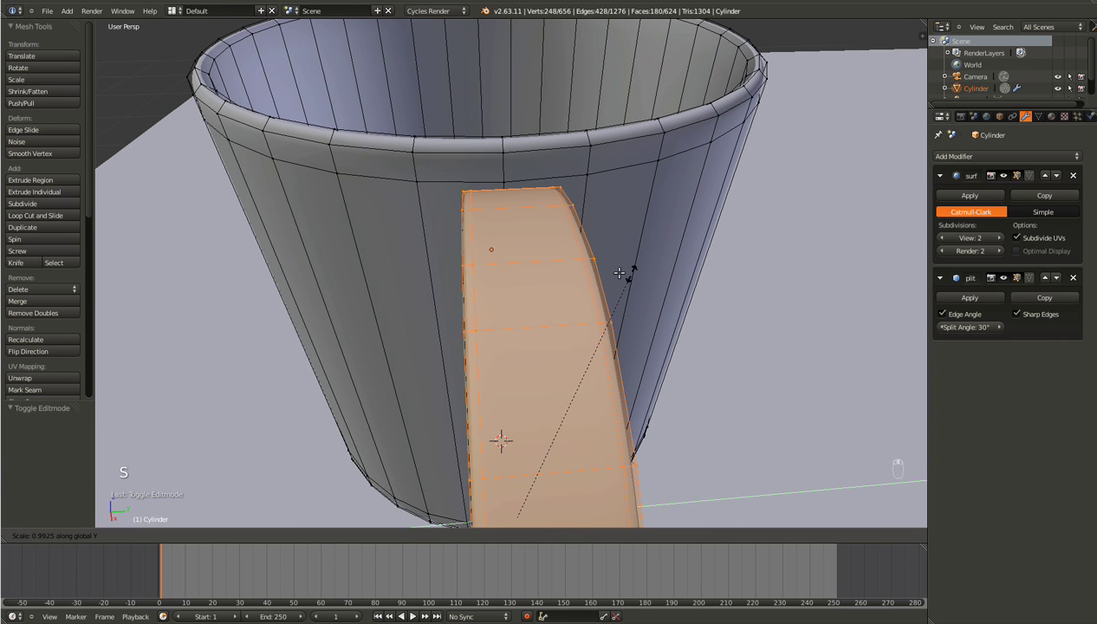
left_click(559, 300)
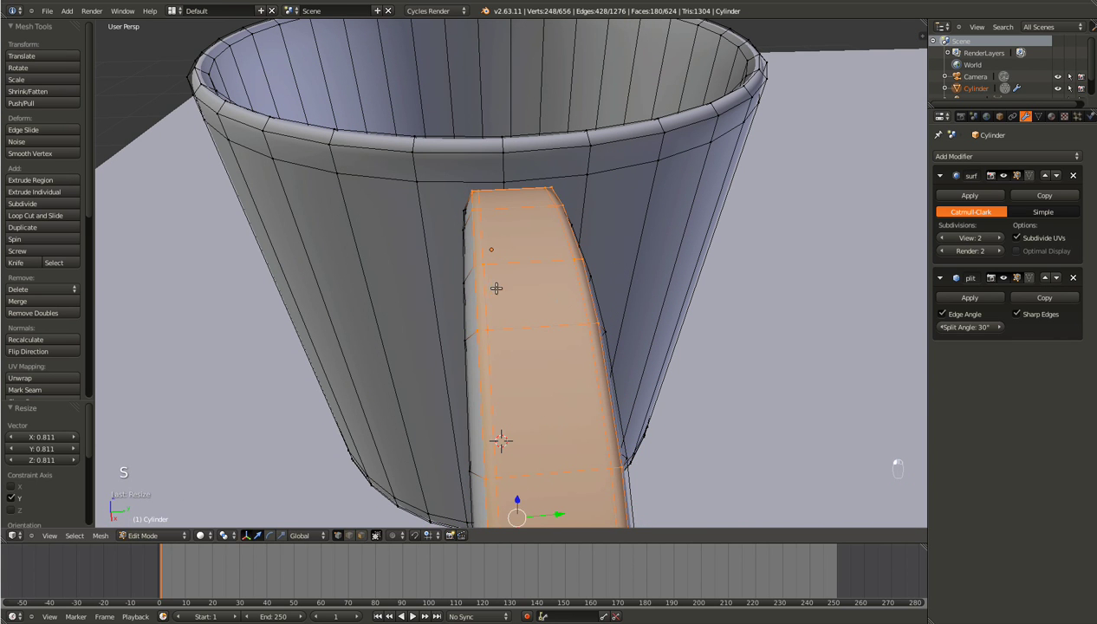
Scale the two innermost lengthwise edge loops of the handle to about 0.759 along global Y and leave Edit Mode
right_click(488, 334)
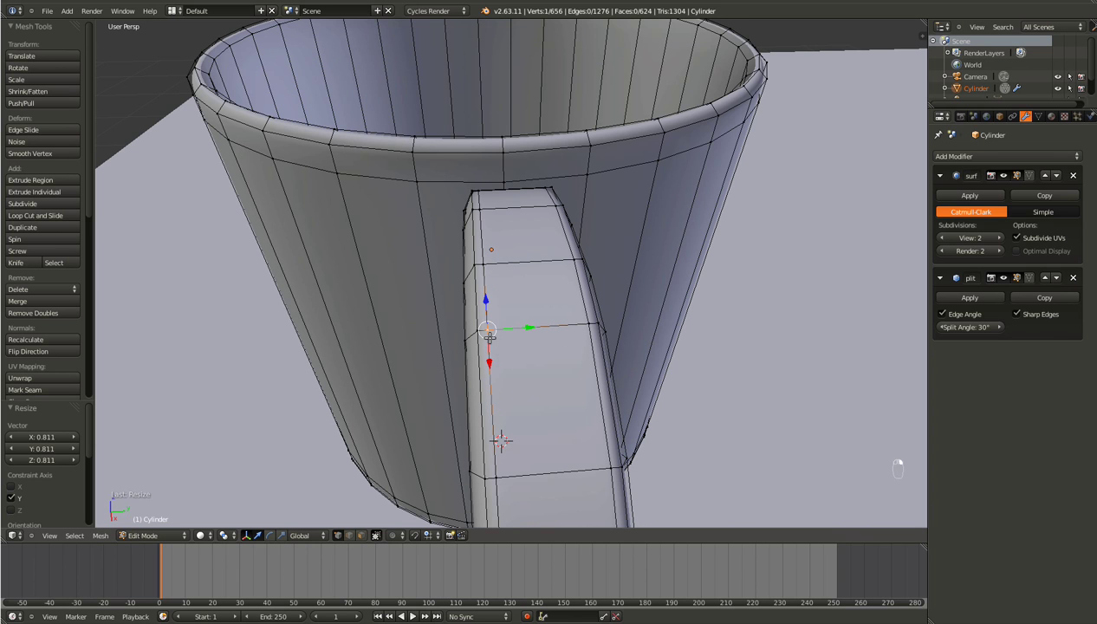
right_click(489, 336, "alt")
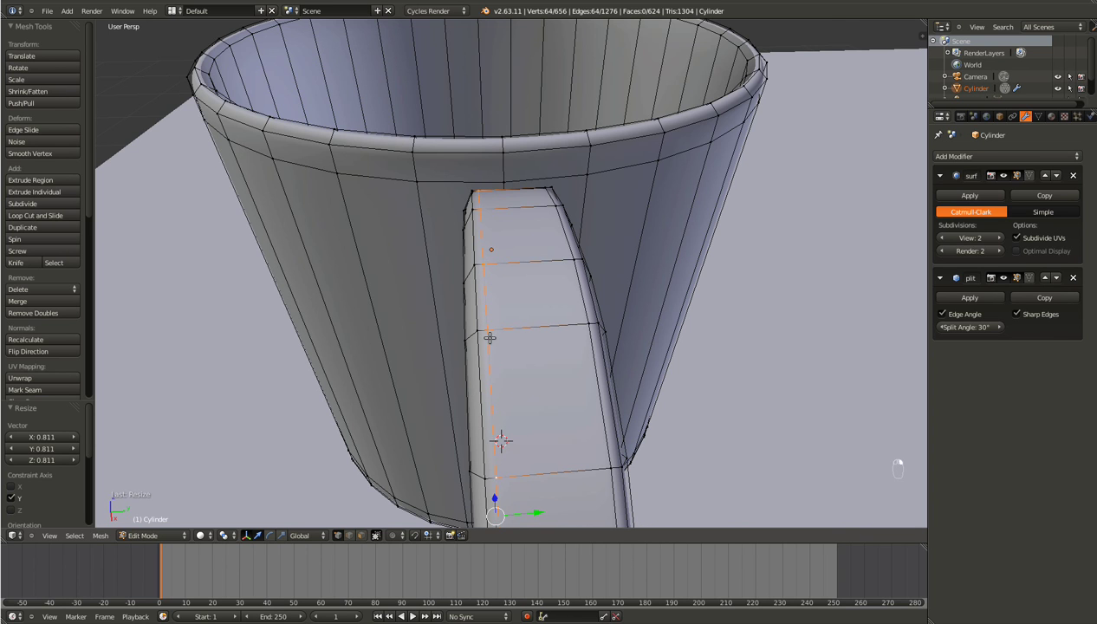
right_click(587, 337, "alt+shift")
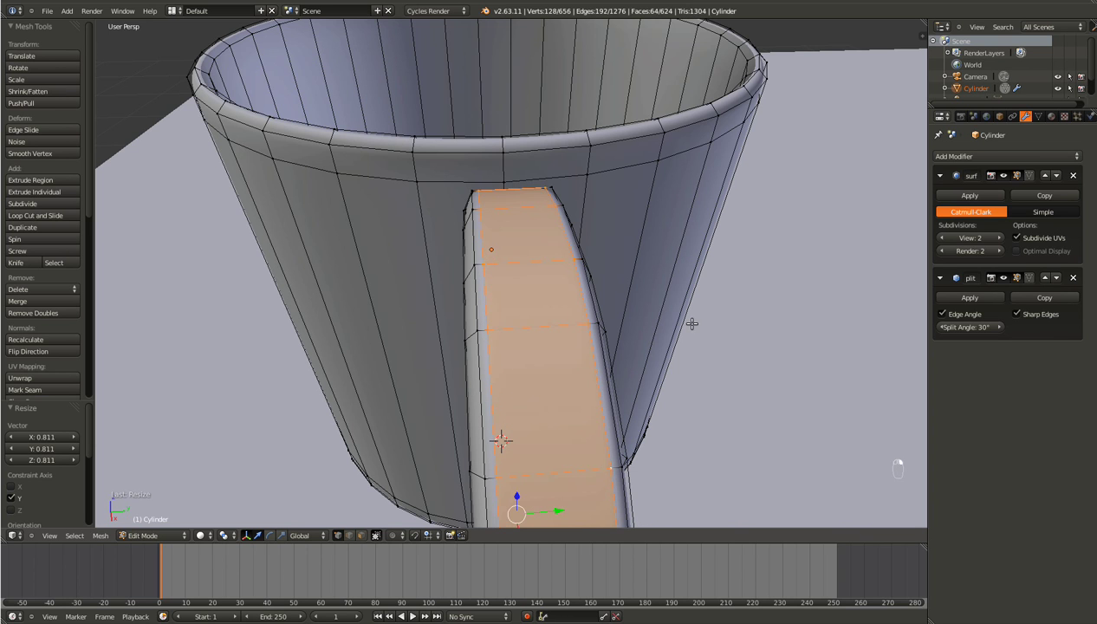
key("s")
left_click(623, 350)
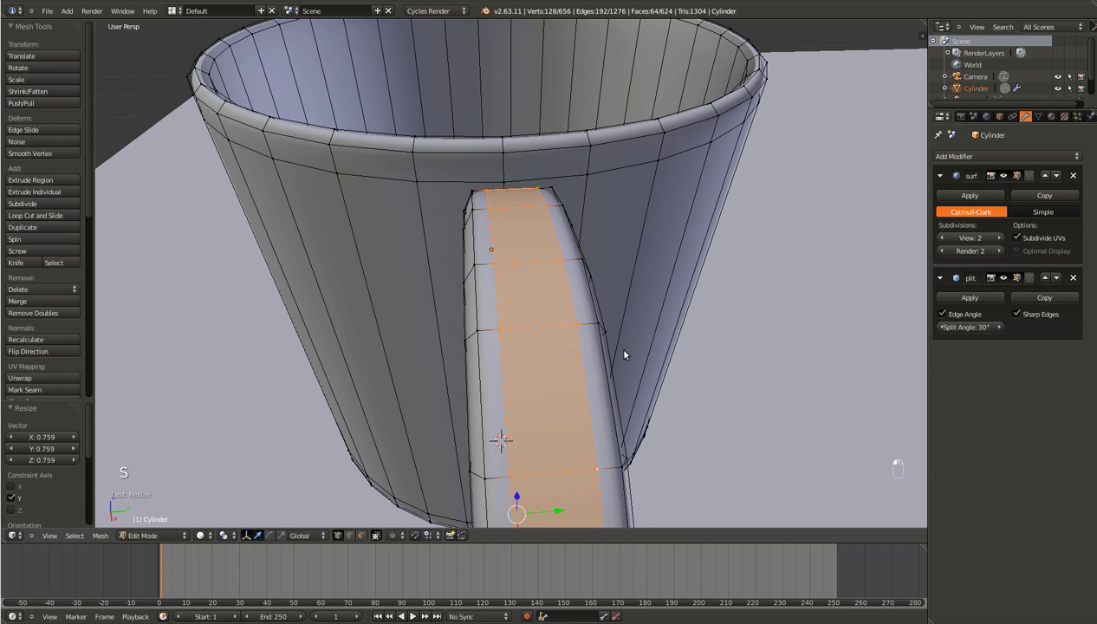
key("Tab")
Render the current frame to inspect the mug and its rounded handle, and close the render result
middle_click_drag(555, 380, 654, 364)
scroll(654, 364, "down", 6)
key("F12")
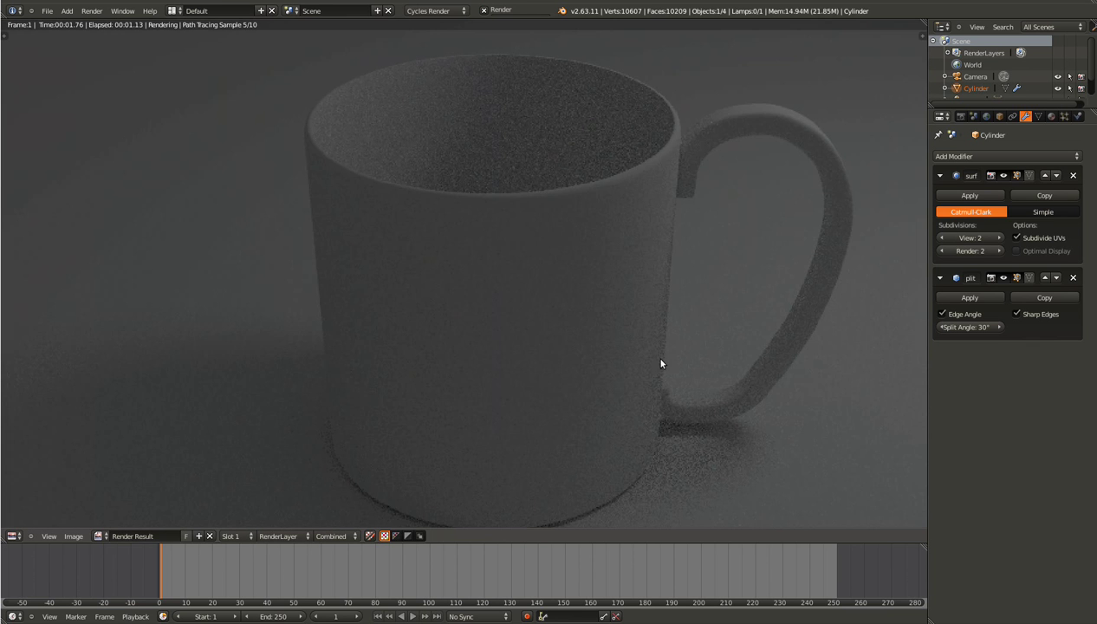
middle_click_drag(460, 244, 332, 292)
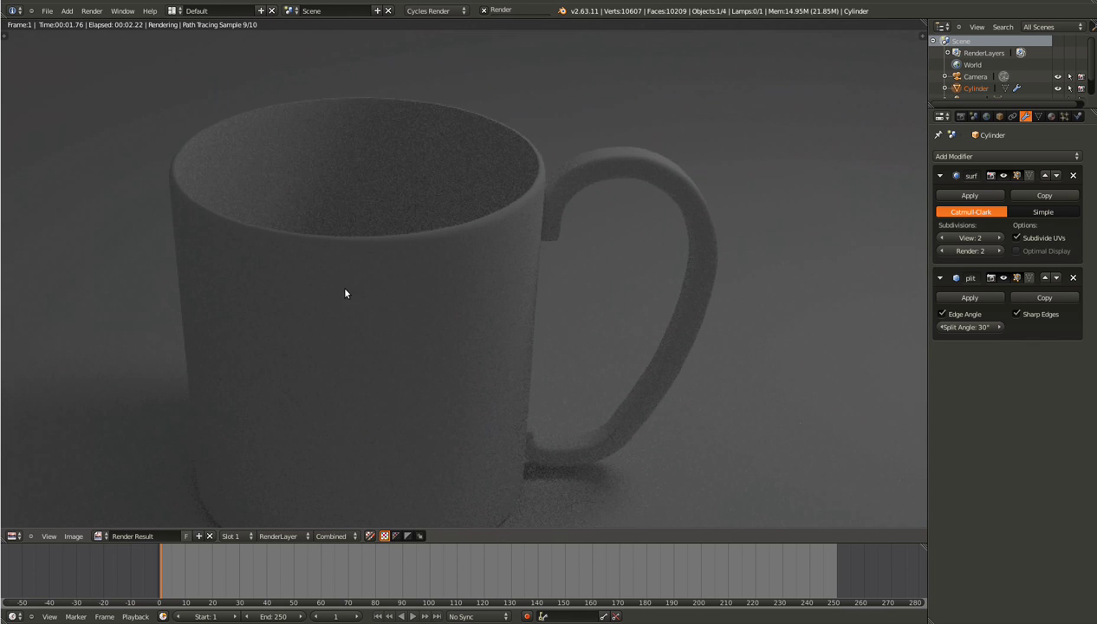
scroll(558, 317, "down", 2)
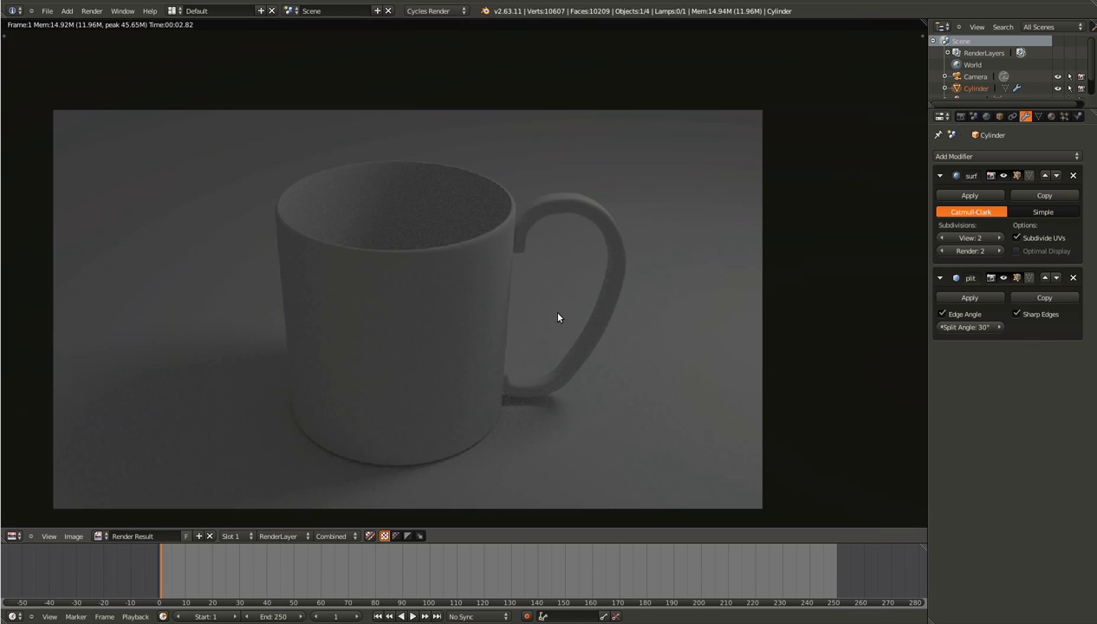
scroll(557, 317, "down", 2)
scroll(557, 317, "up", 2)
key("Escape")
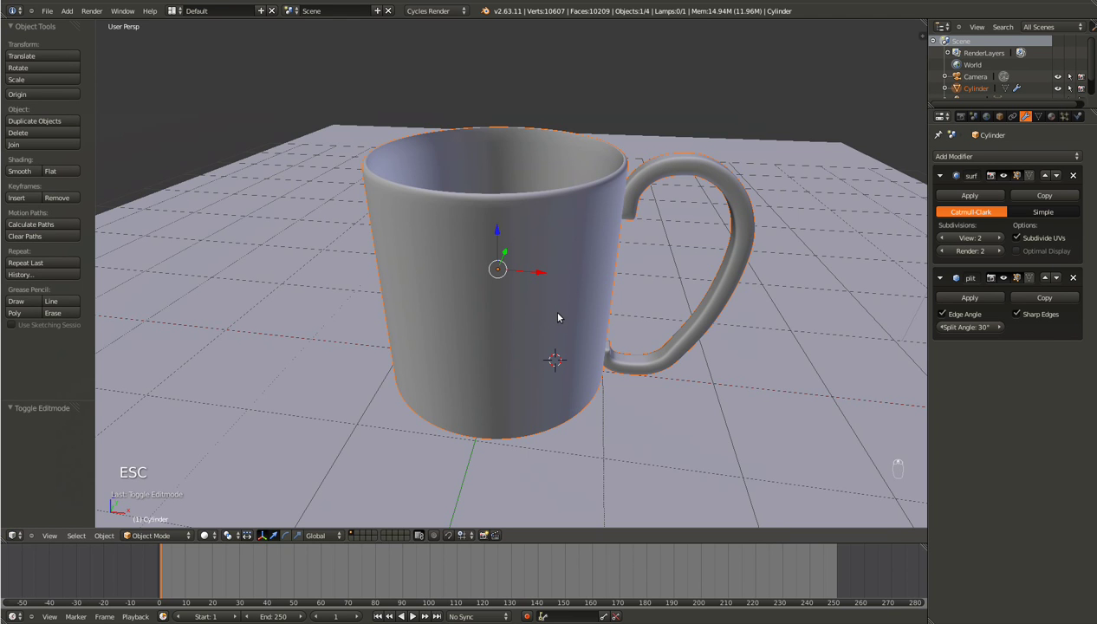
Look through the camera at the framed mug and save over the existing file
key("KP_0")
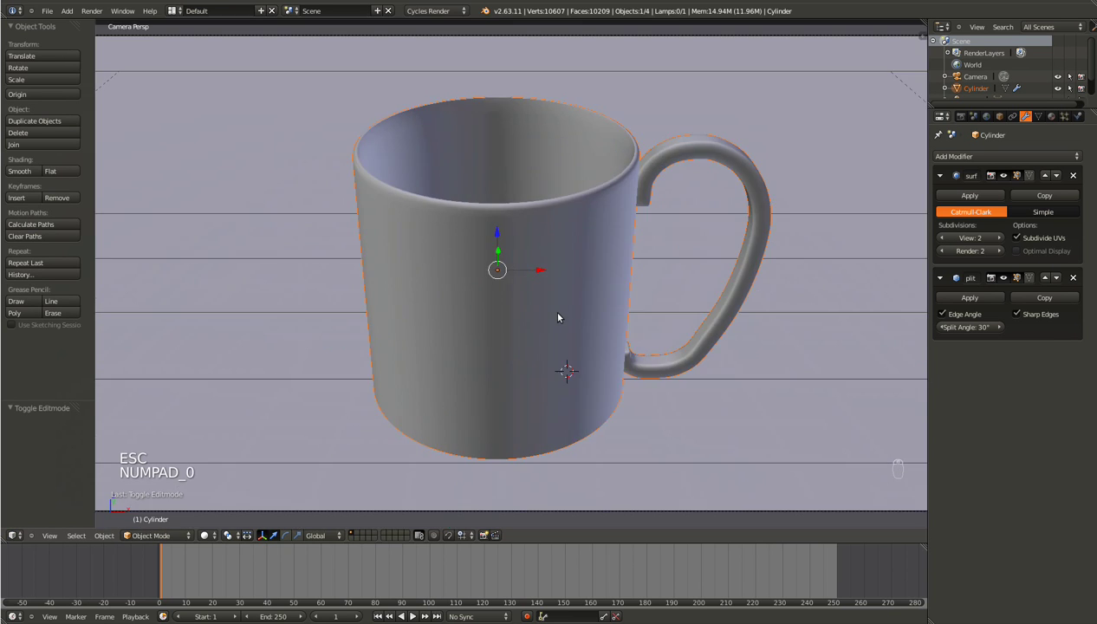
scroll(788, 282, "down", 3)
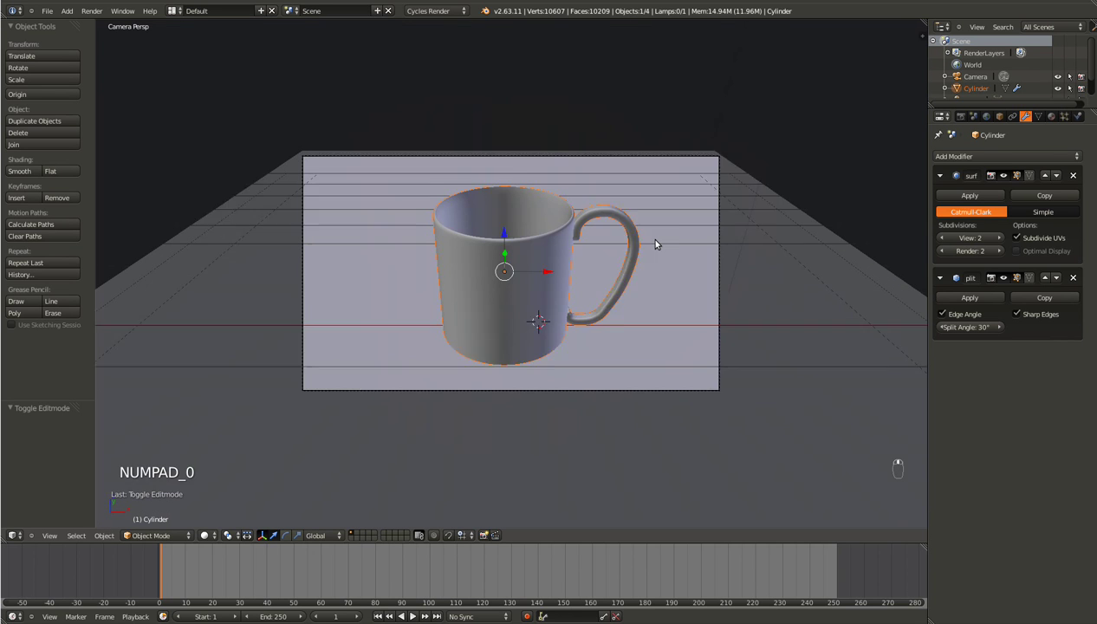
scroll(654, 239, "up", 2)
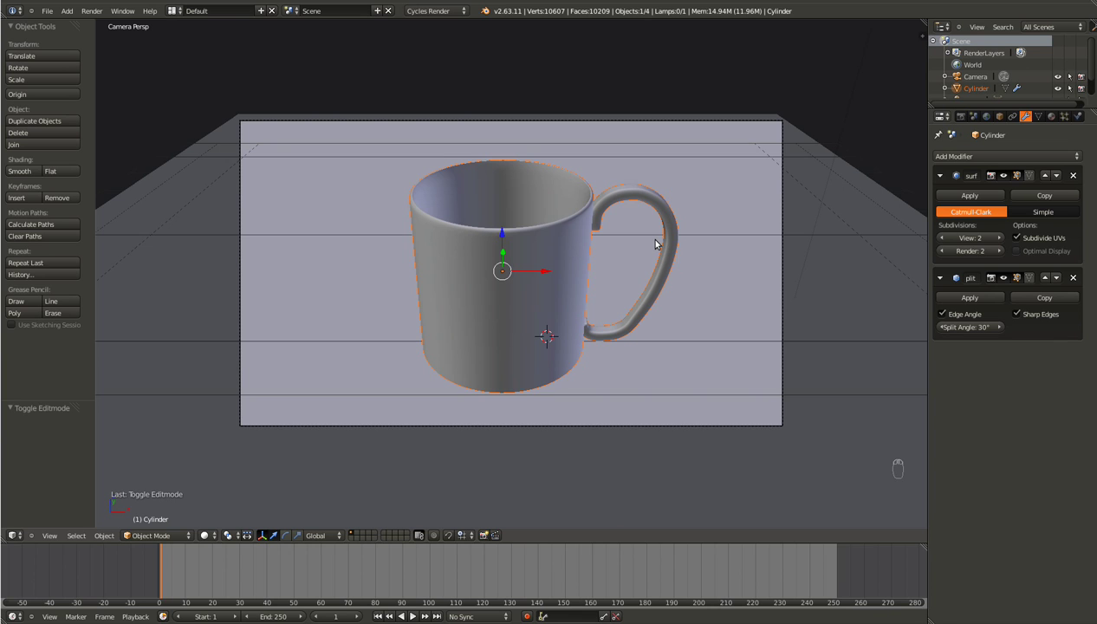
key("ctrl+s")
left_click(655, 244)
Switch to the Materials screen layout and show the wireframe viewport through the camera with Rendered shading
key("ctrl+Left")
key("ctrl+Left")
key("ctrl+Right")
key("ctrl+Left")
key("ctrl+Left")
key("ctrl+Left")
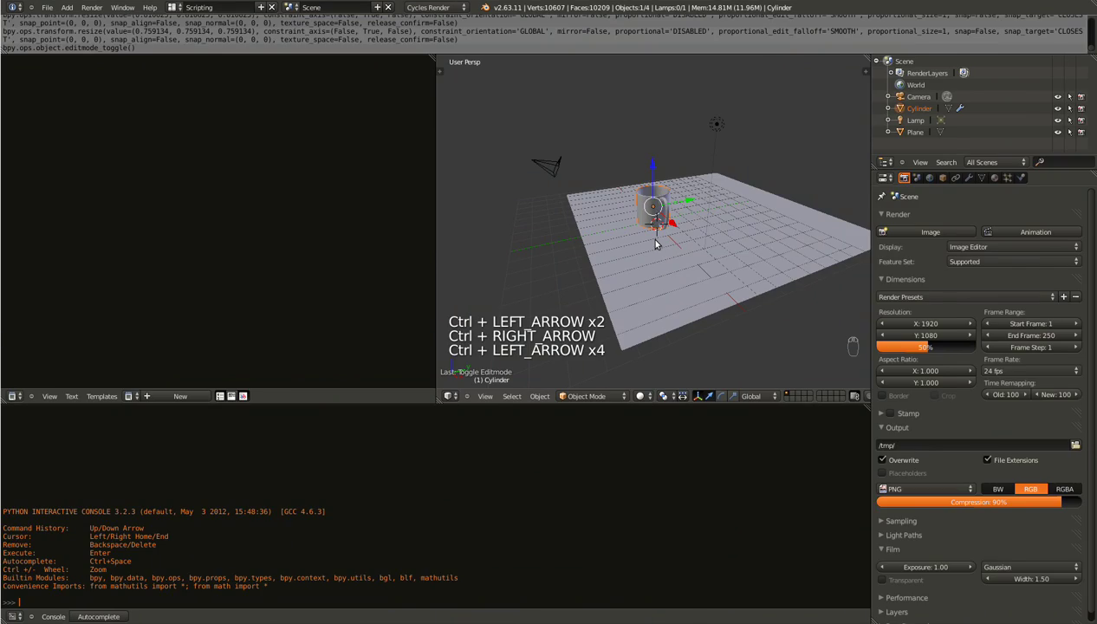
key("ctrl+Left")
key("ctrl+Right")
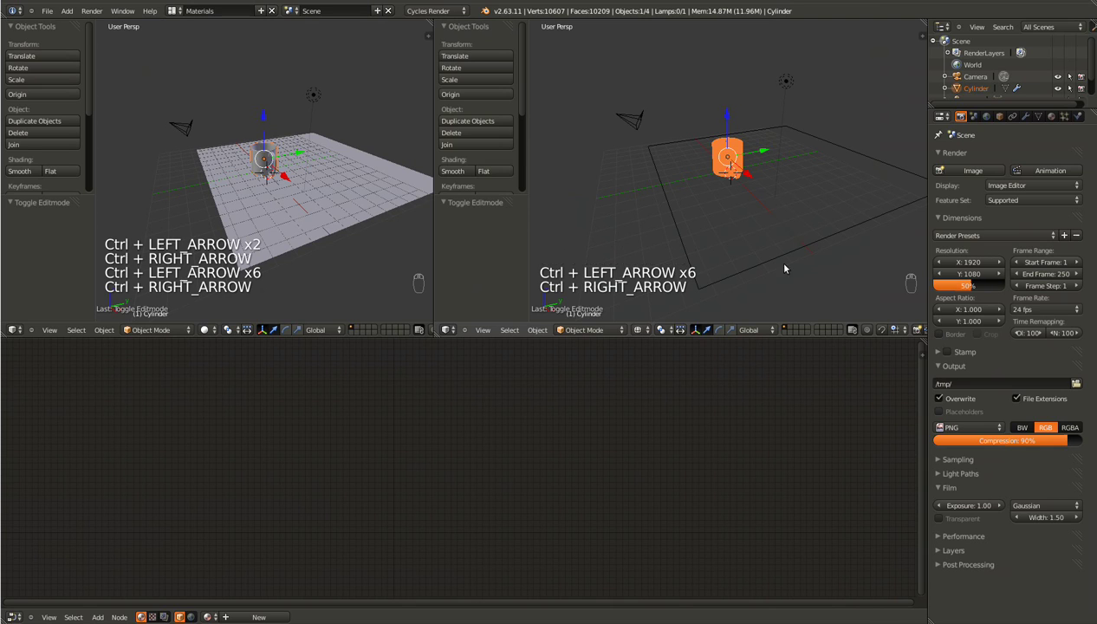
key("KP_0")
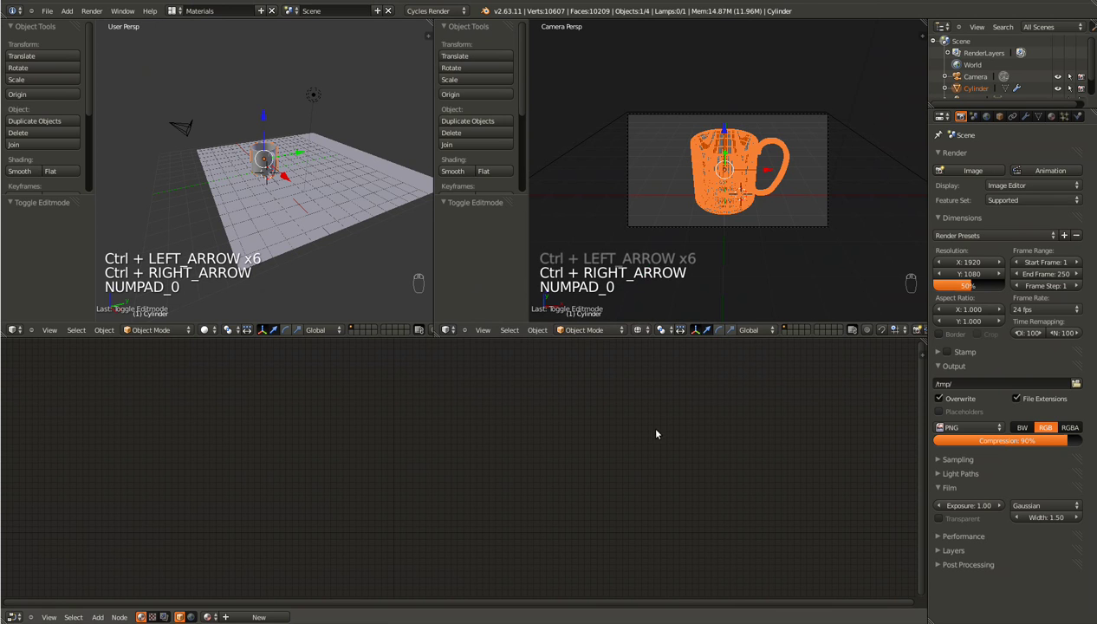
left_click(638, 329)
left_click(649, 253)
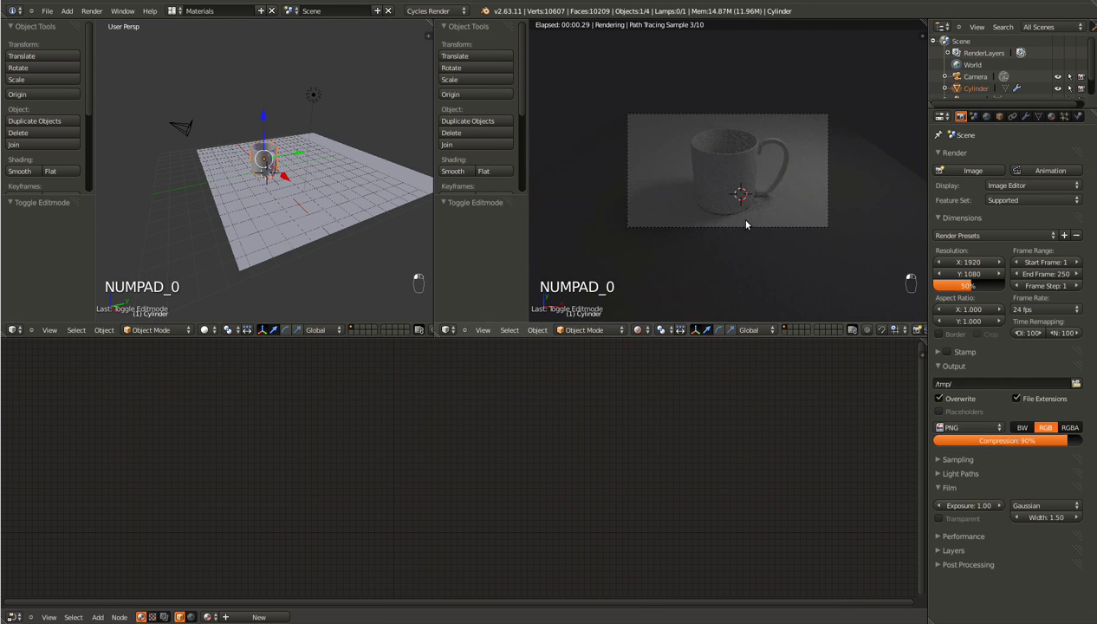
scroll(780, 243, "down", 2)
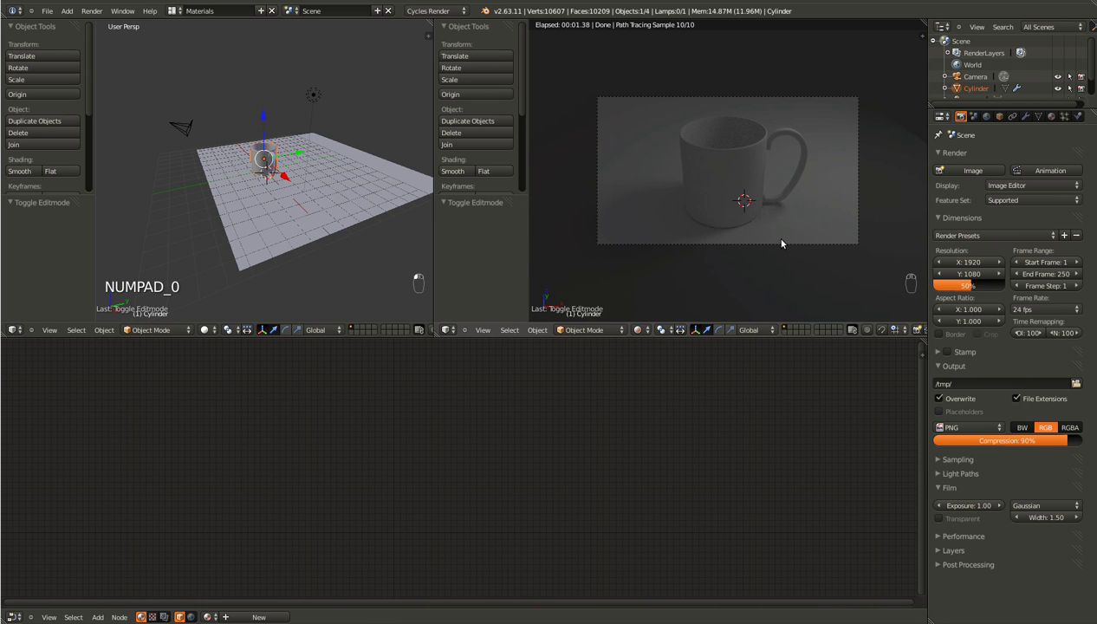
Delete the lamp from the scene
right_click(312, 95)
key("Delete")
left_click(338, 105)
Add a new plane at the 3D cursor while working in the orthographic front view
key("KP_1")
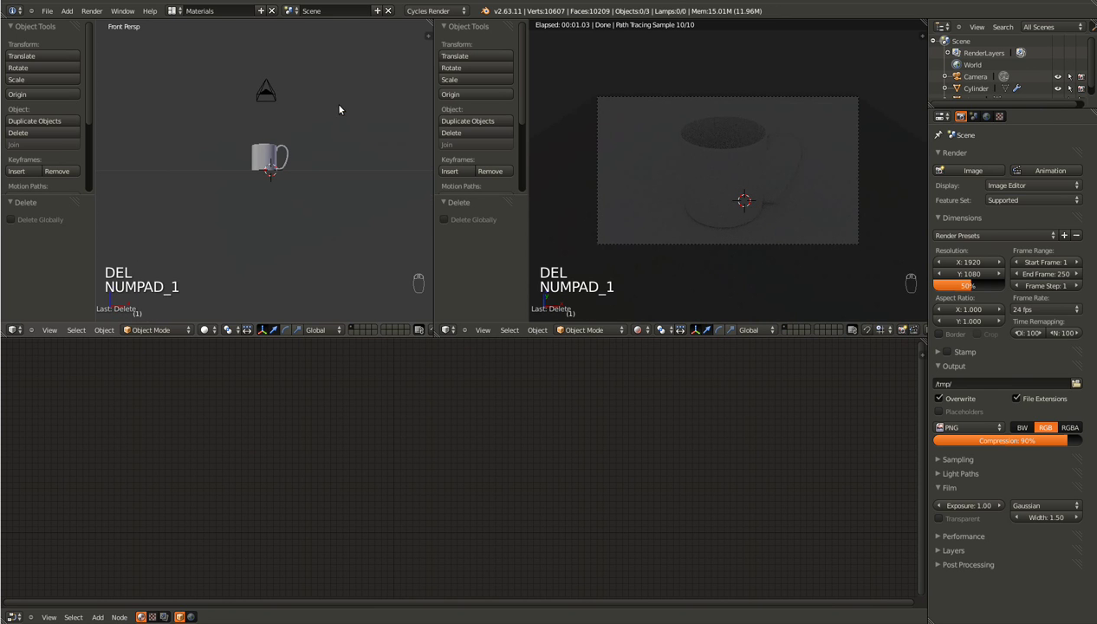
key("KP_Decimal")
key("KP_5")
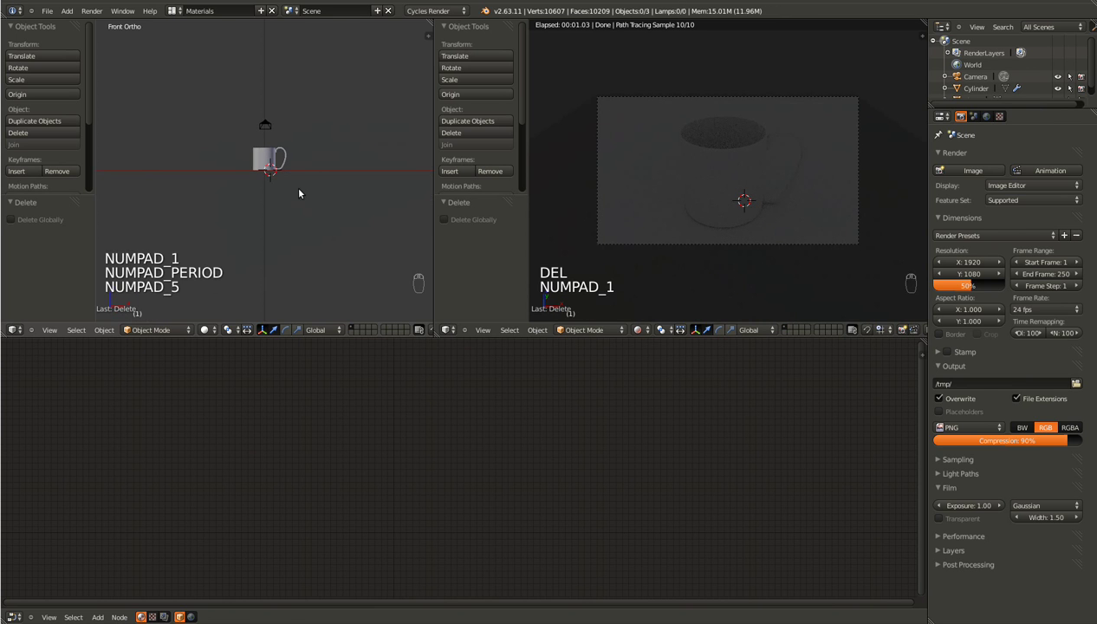
key("shift+a")
left_click(328, 189)
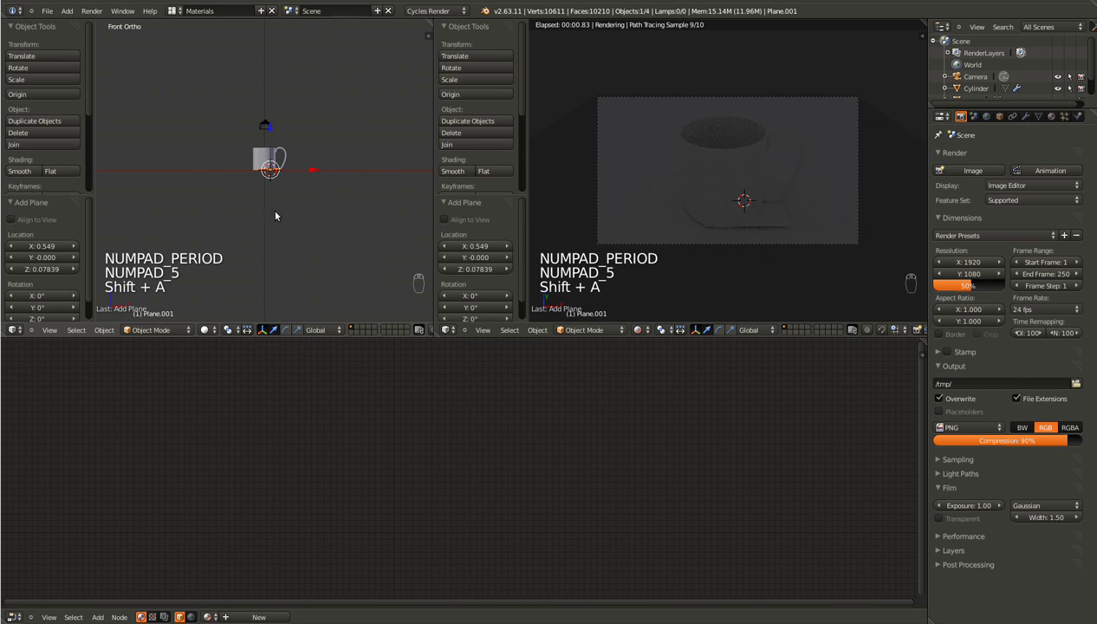
key("h")
key("Escape")
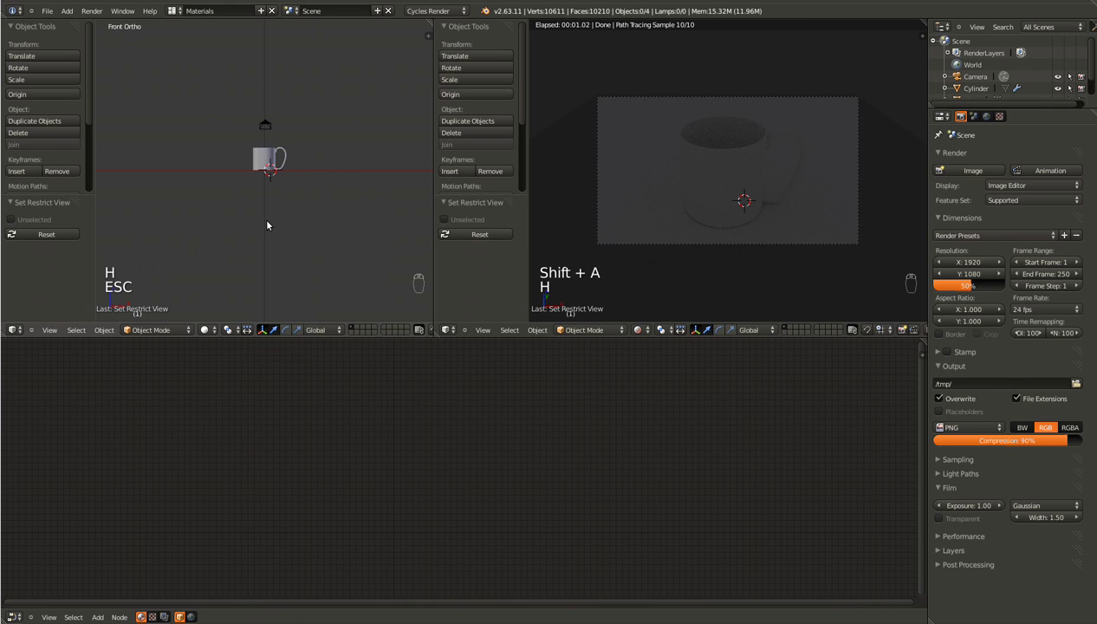
key("KP_Decimal")
key("alt+h")
Move the new plane above the handle side of the mug and tilt it steeply, finishing with a rotation of about 31.8°
key("KP_Decimal")
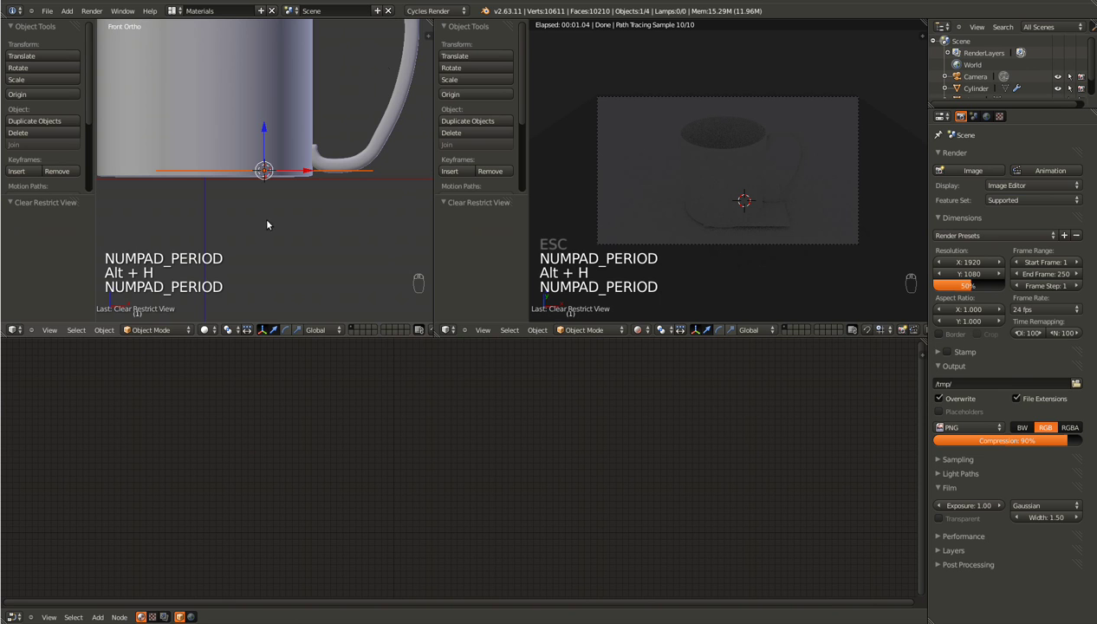
scroll(302, 149, "down", 6)
scroll(305, 150, "down", 3)
key("g")
left_click(224, 211)
key("r")
left_click(289, 259)
key("r")
left_click(283, 227)
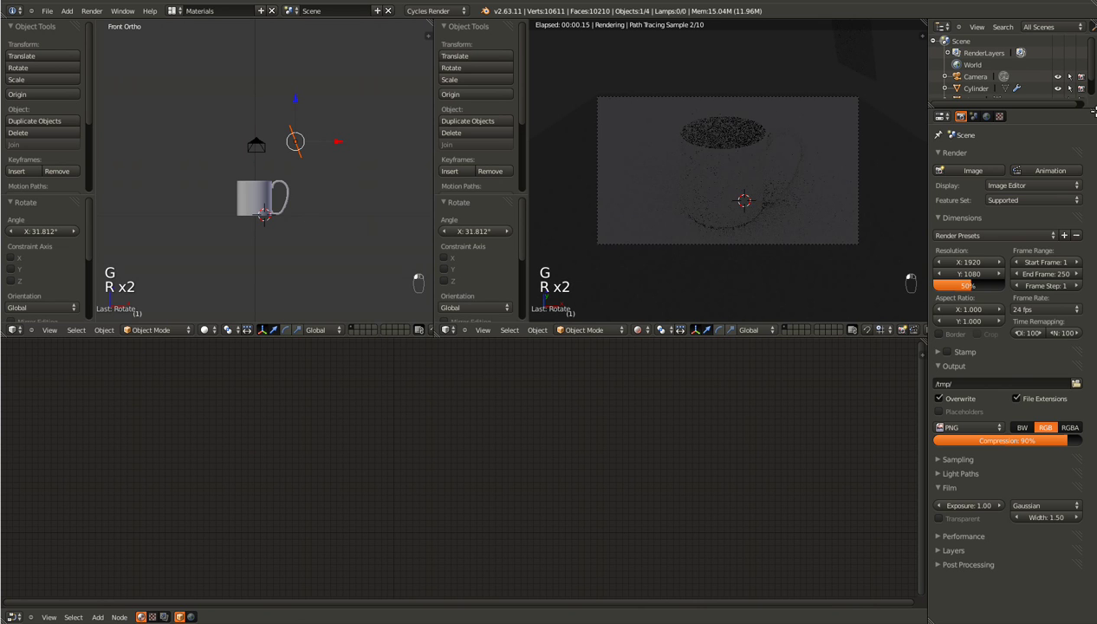
right_click(305, 146)
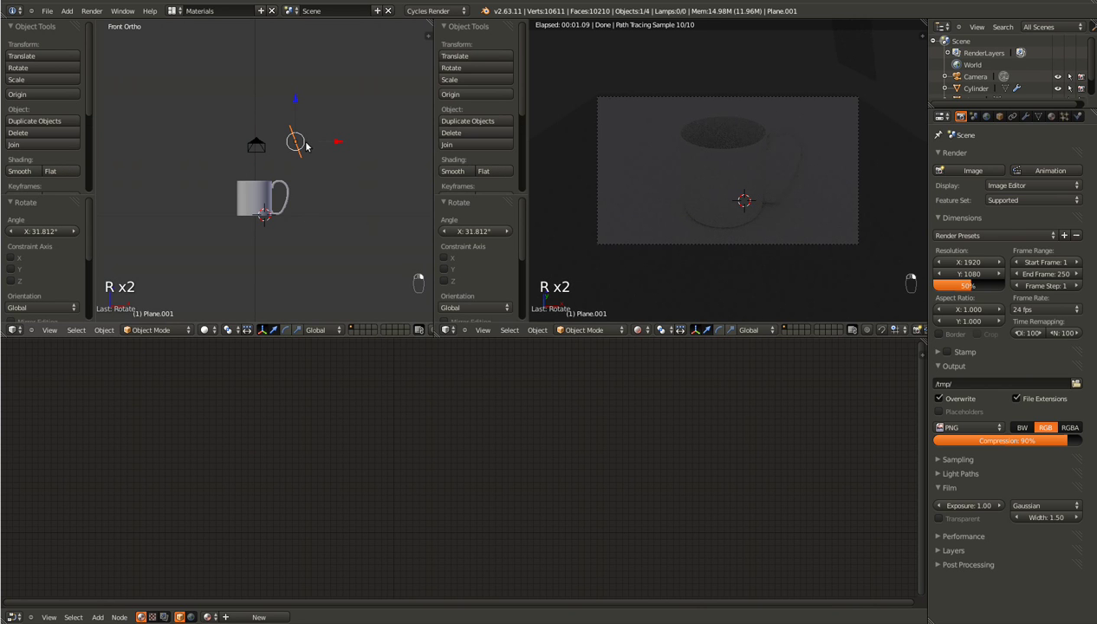
Give the tilted plane a new material named Lamp and change its surface shader to Emission
left_click(1051, 117)
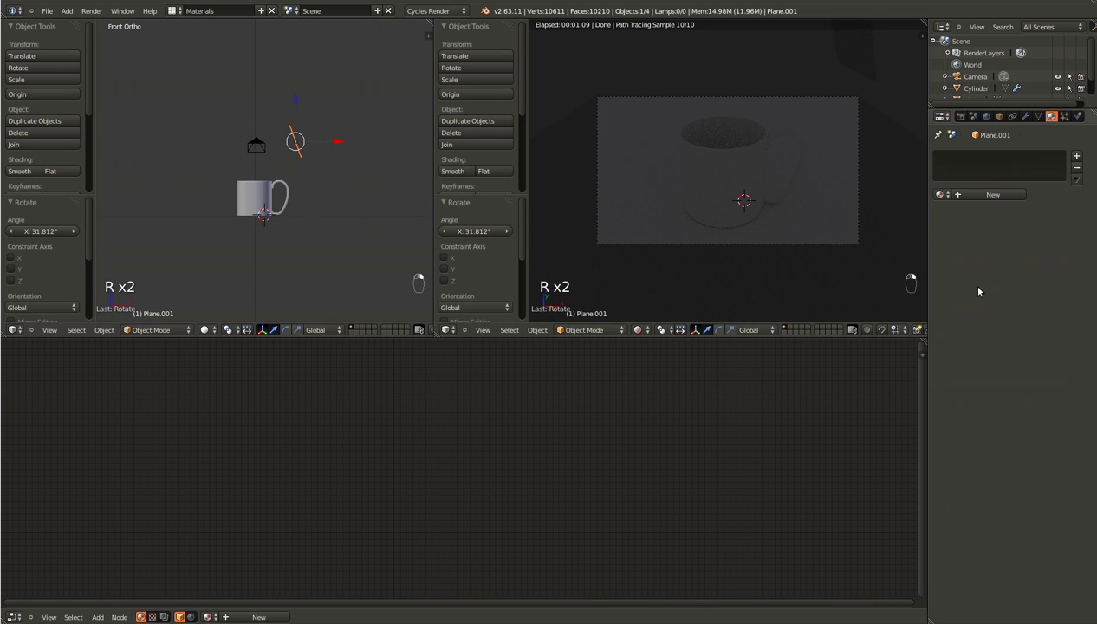
left_click(977, 196)
left_click(977, 196)
type("Lamp")
key("Return")
left_click(1003, 230)
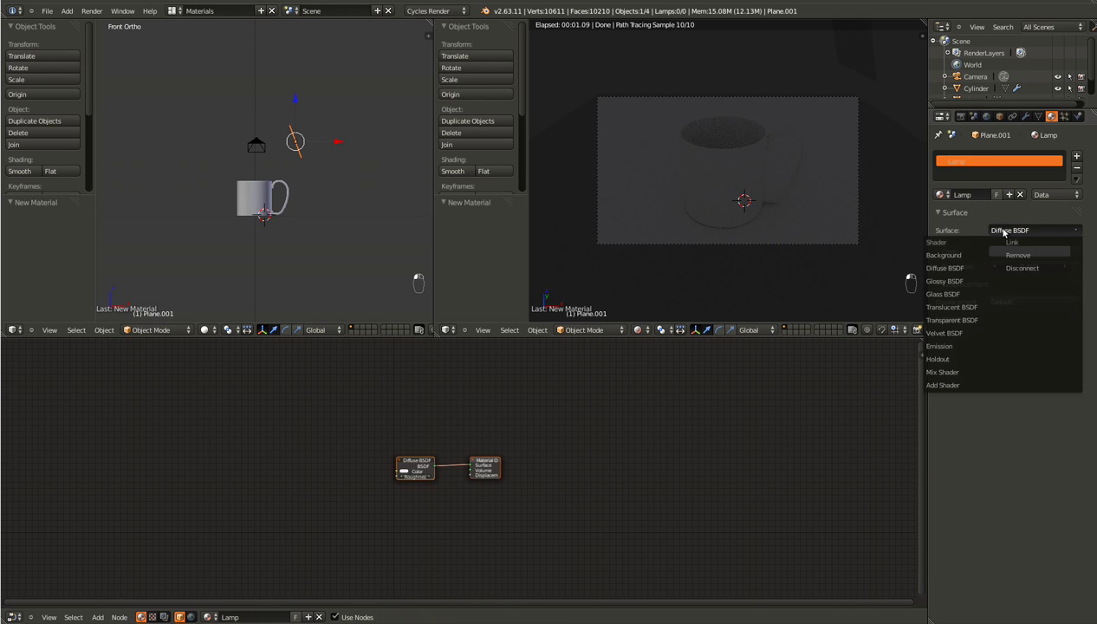
left_click(943, 344)
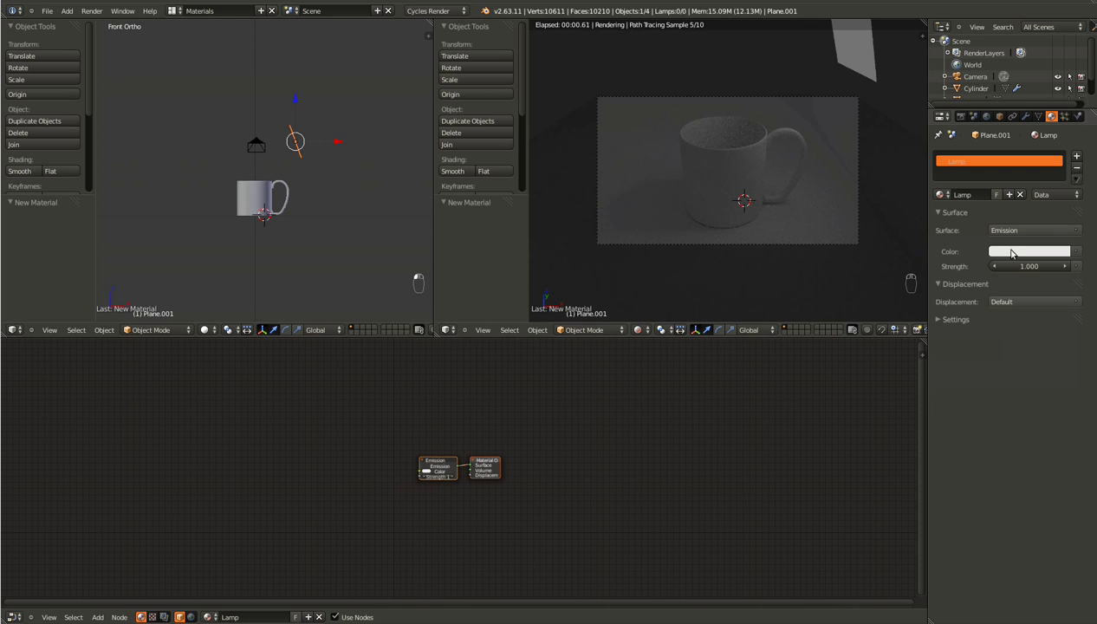
Tilt the lamp plane further towards the mug and scale it up to about twice its size
key("r")
left_click(334, 238)
key("s")
left_click(355, 292)
Set the Lamp material's emission strength to 5 and its colour to a warm peach of about R 0.800, G 0.630, B 0.482
left_click(1029, 266)
type("5")
key("Return")
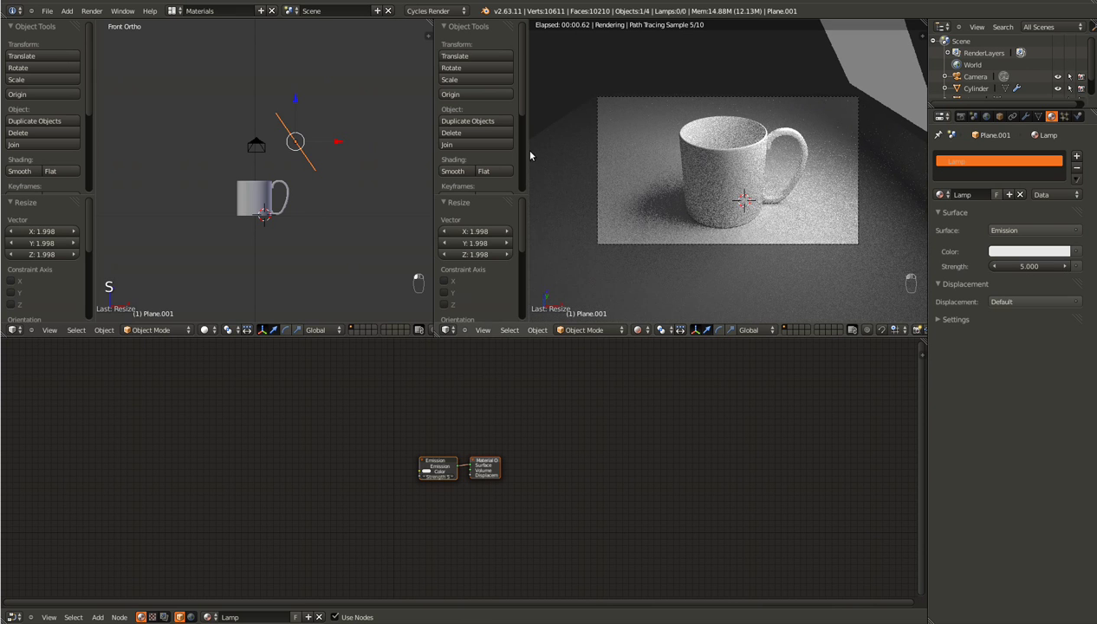
left_click(1035, 250)
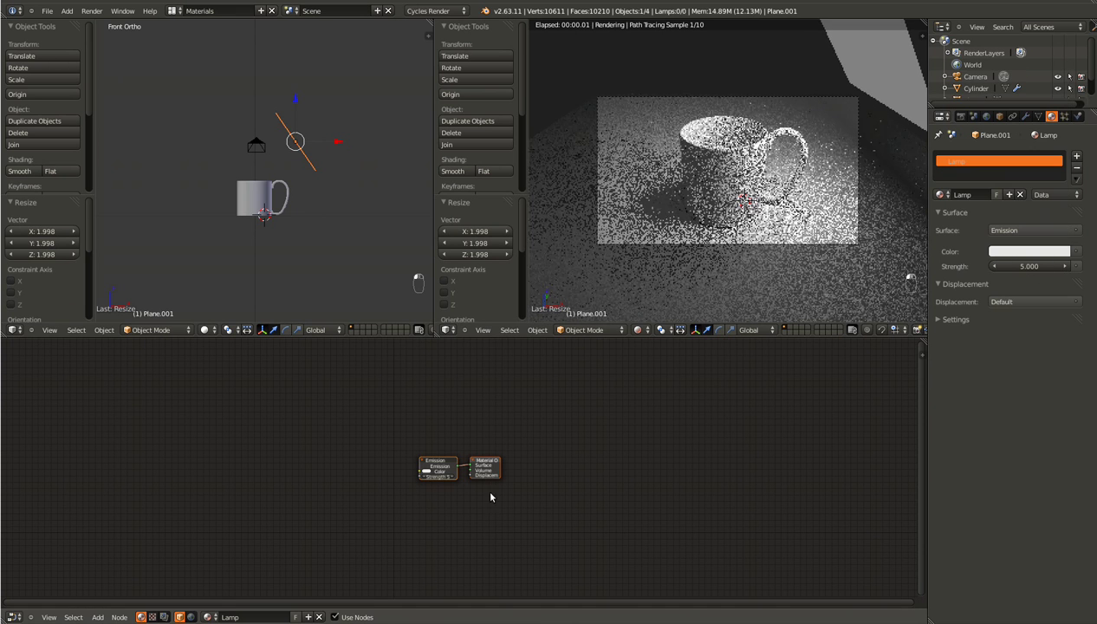
scroll(406, 580, "up", 6)
left_click(329, 479)
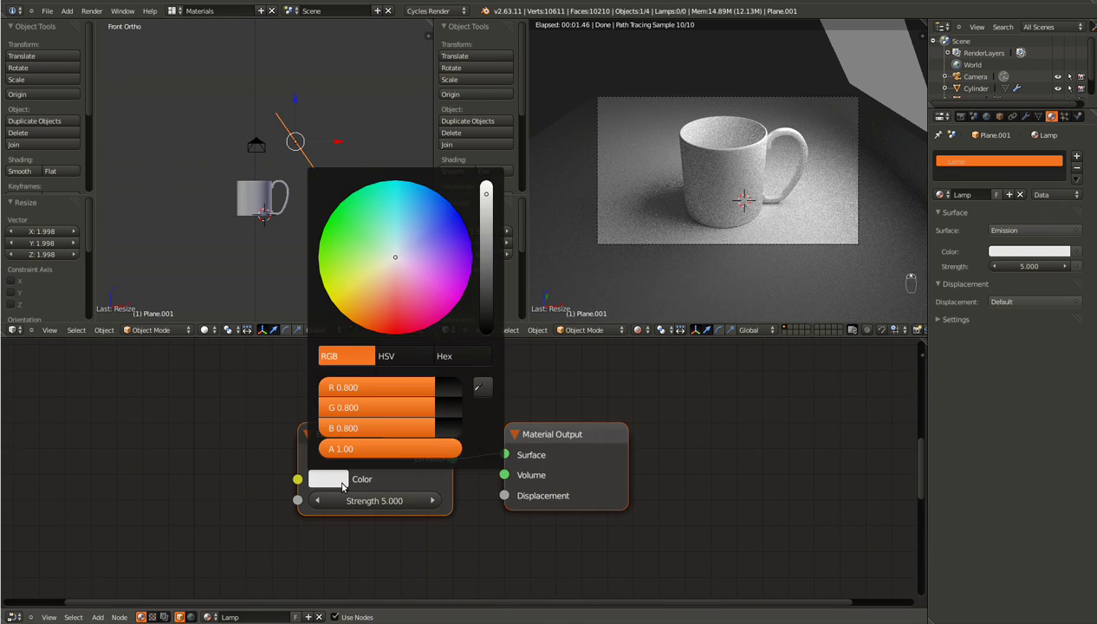
left_click(380, 285)
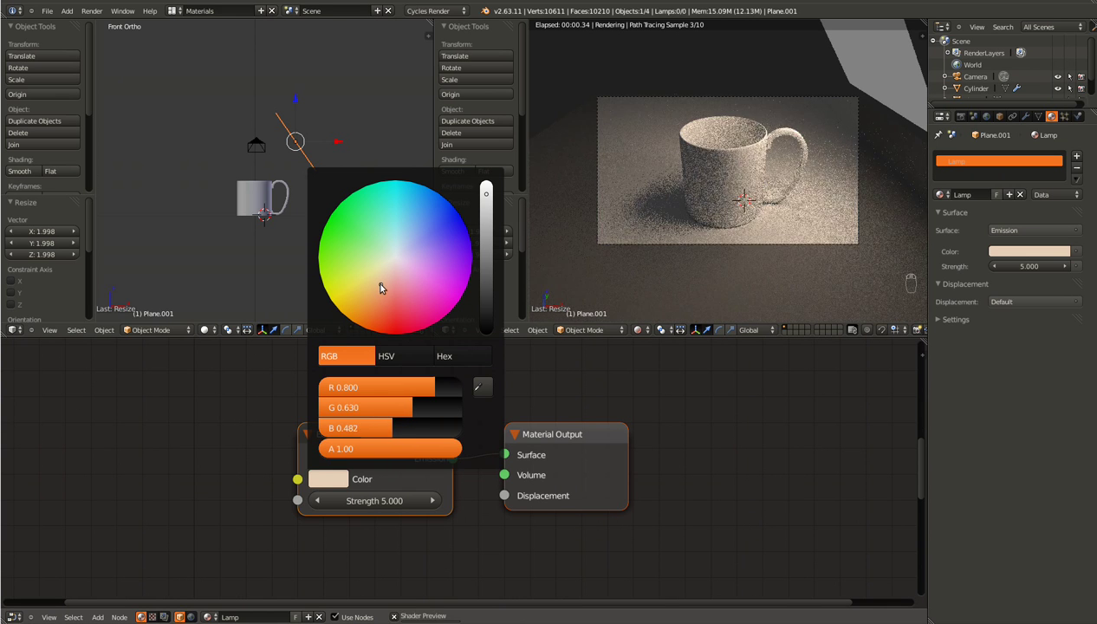
Brighten the world background colour and tint it a muted grey-blue
left_click(986, 115)
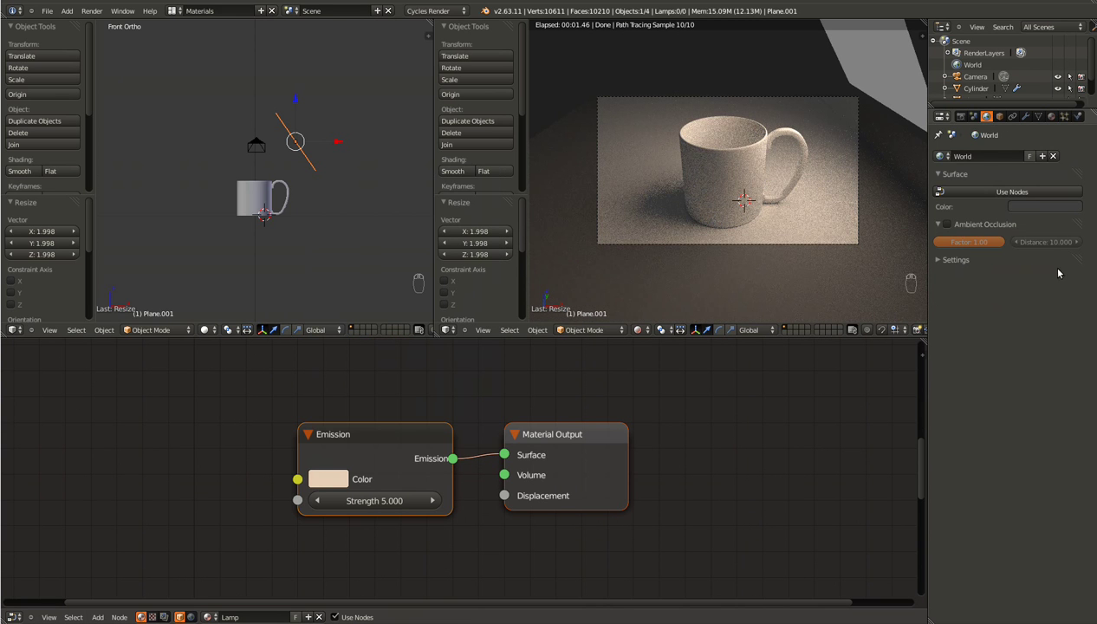
left_click(1019, 207)
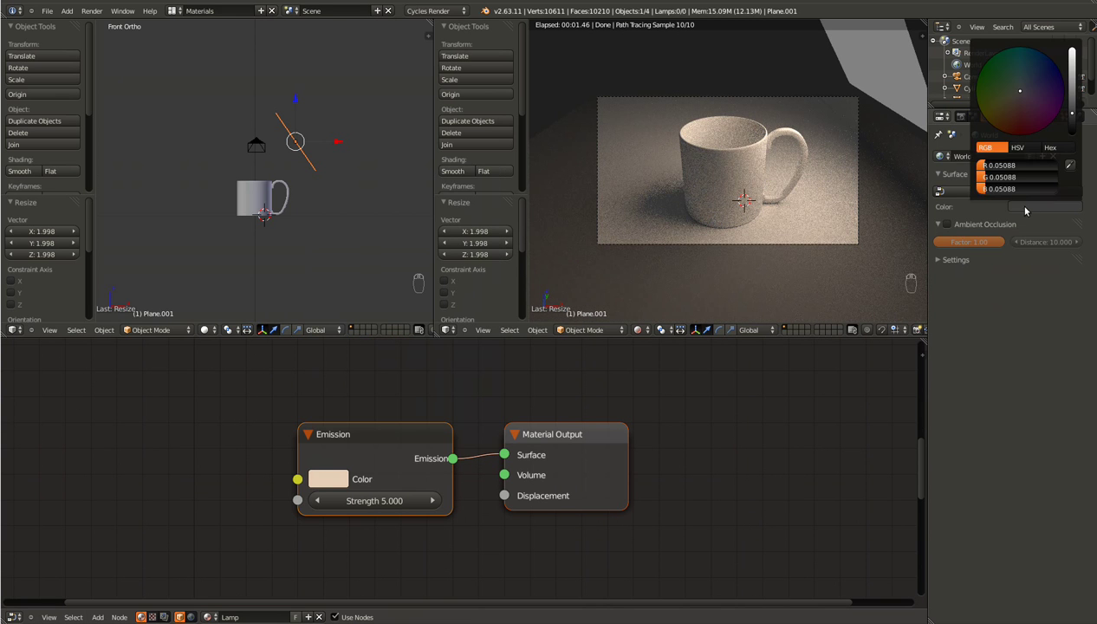
left_click(1070, 99)
left_click(1022, 69)
left_click(1018, 73)
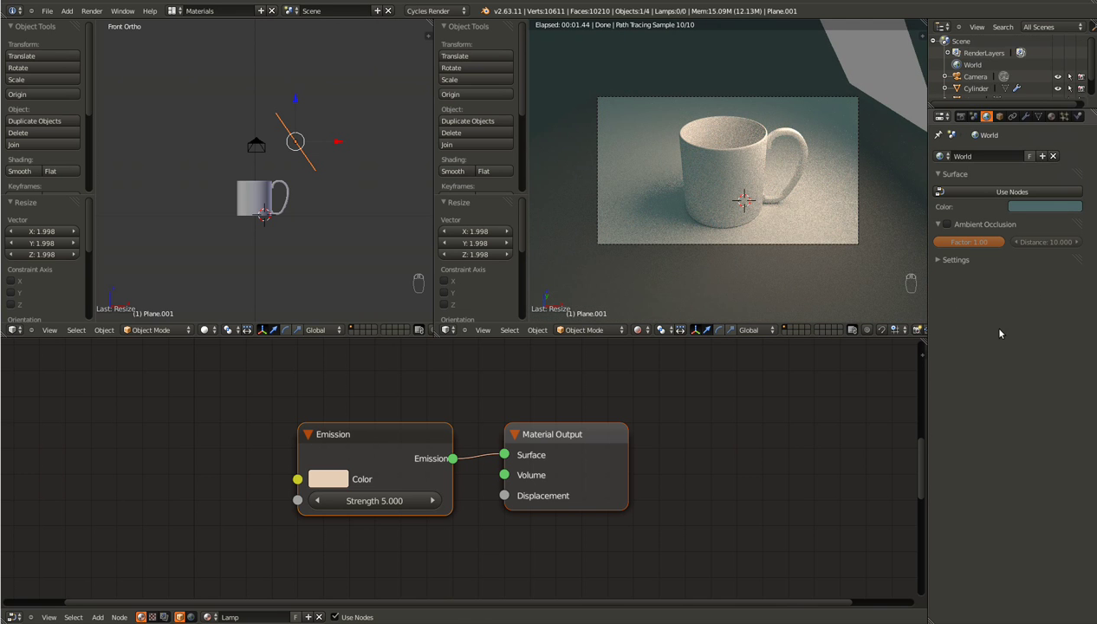
left_click(1013, 210)
left_click(1015, 82)
left_click(1023, 78)
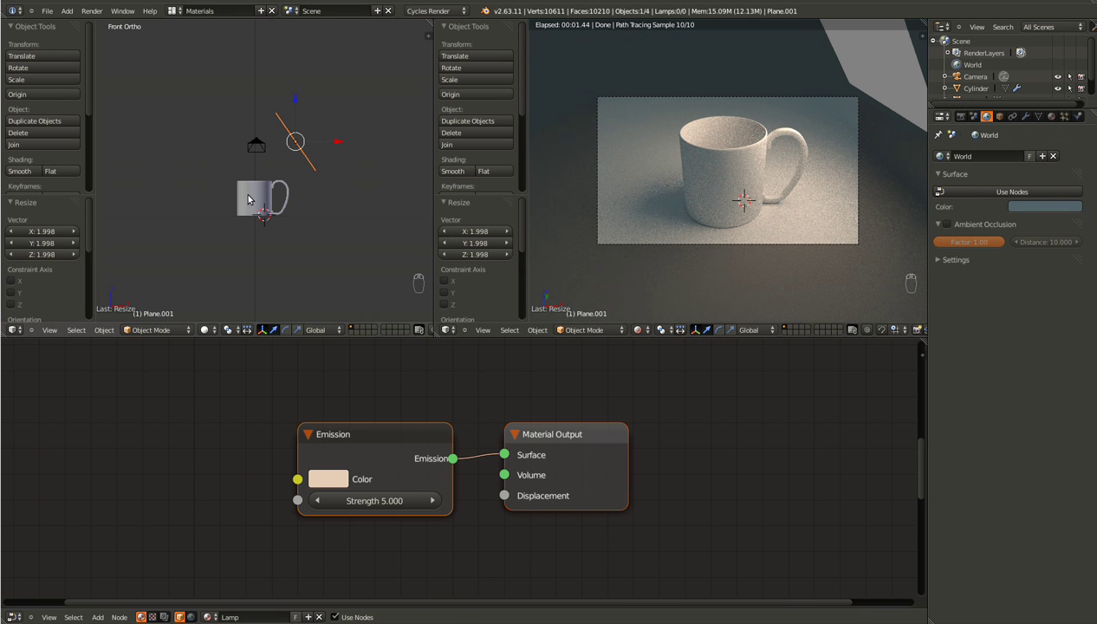
Duplicate the lamp plane in the top view, placing the copy about -5.7 in X and -2.5 in Y from the original
key("KP_7")
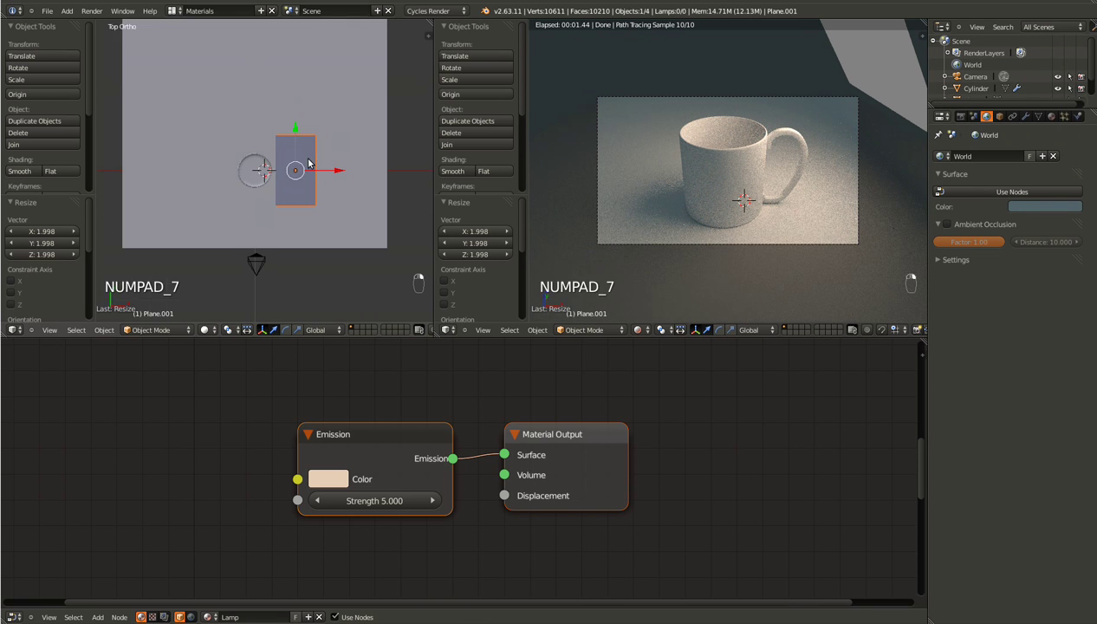
key("shift+d")
left_click(234, 227)
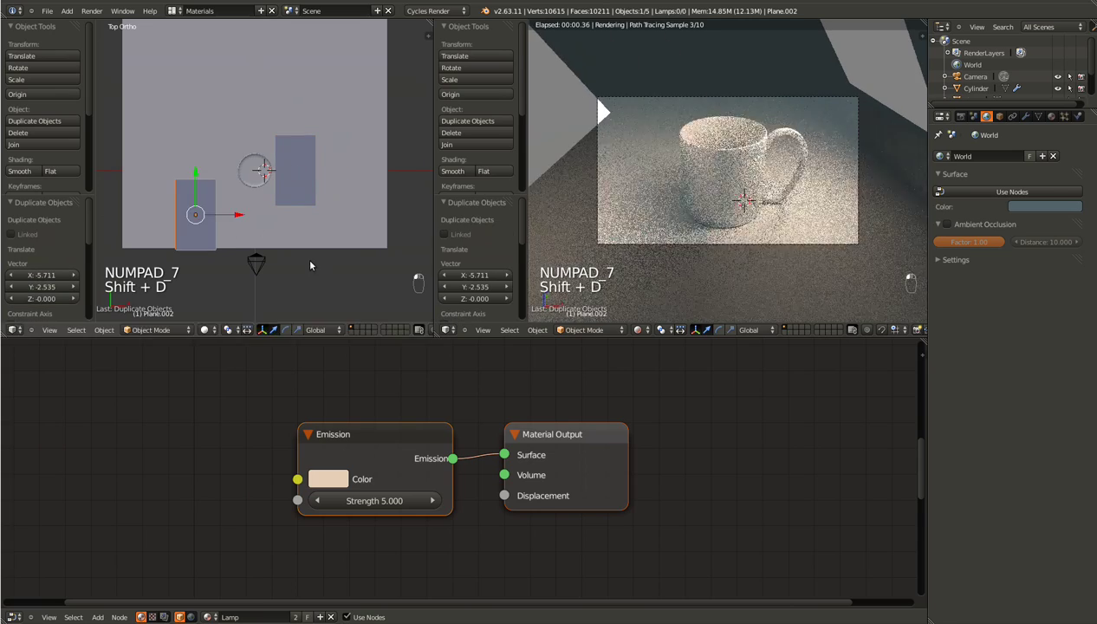
Rotate the duplicated lamp plane by about -220°, shift it about -0.5 along Y and save the file
key("r")
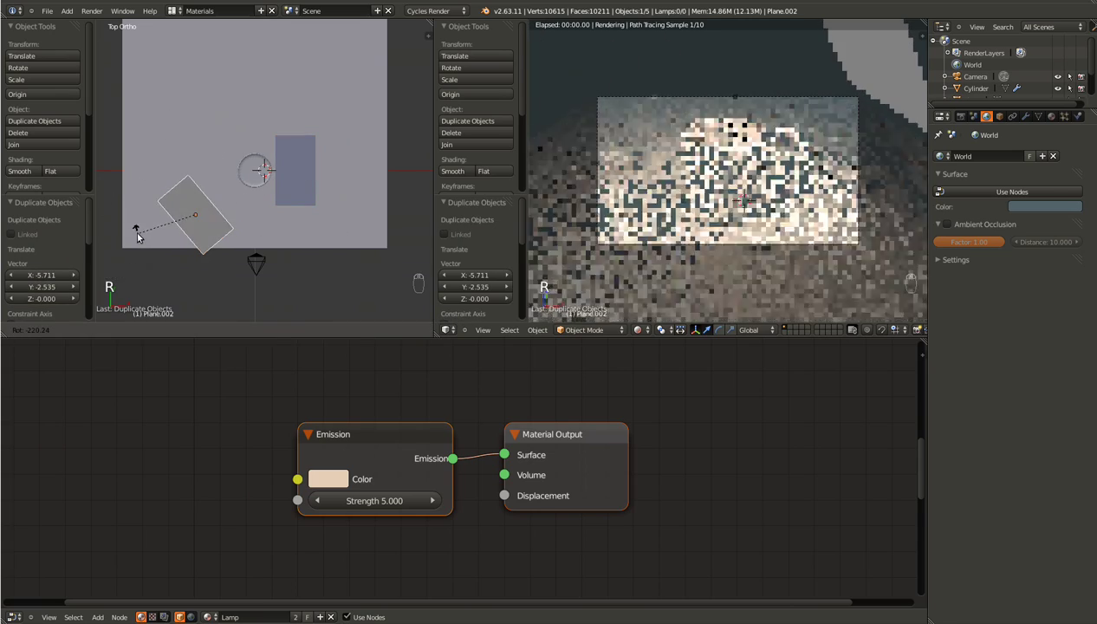
left_click(135, 230)
key("g")
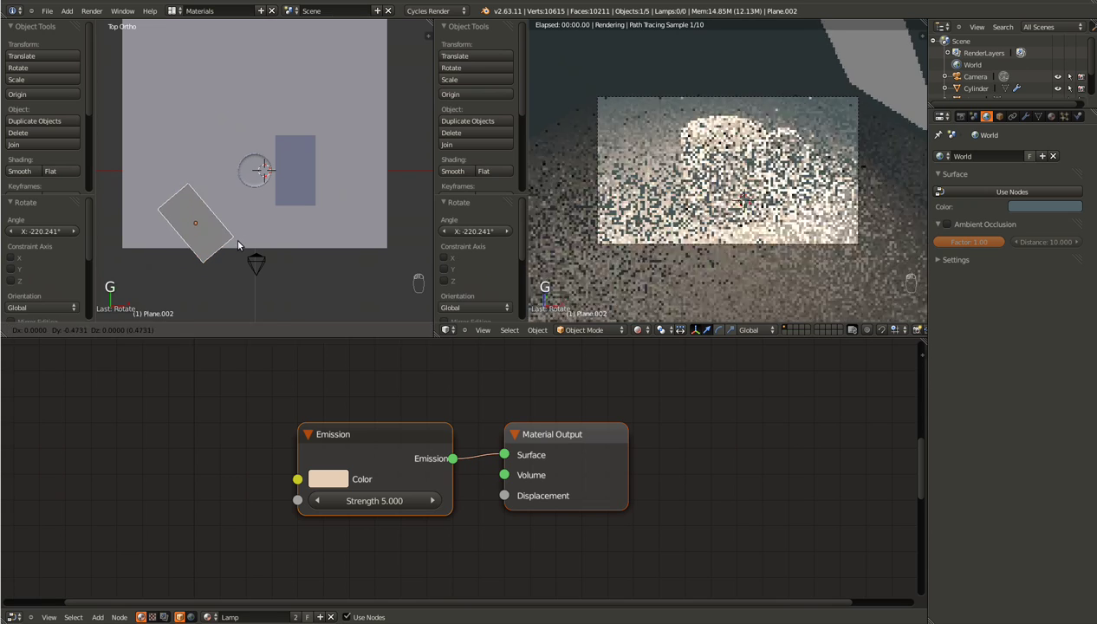
left_click(245, 242)
key("ctrl+s")
left_click(273, 247)
Move the original lamp plane away from the mug along its local Z axis, pull it back by about 0.3 in X, and save the file
right_click(291, 217)
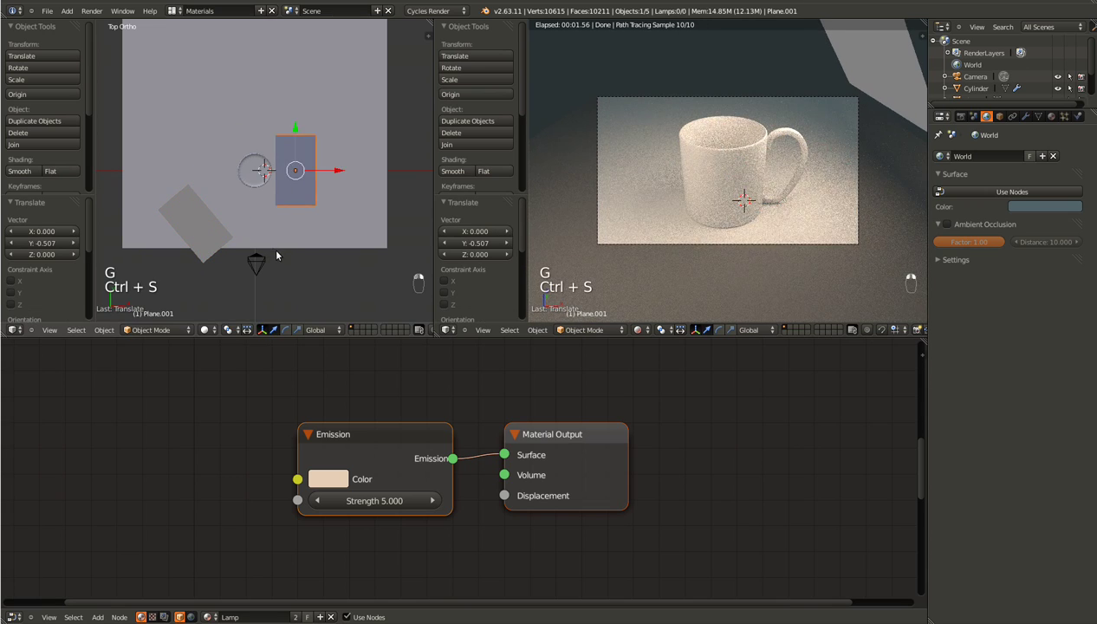
key("g")
left_click(298, 245)
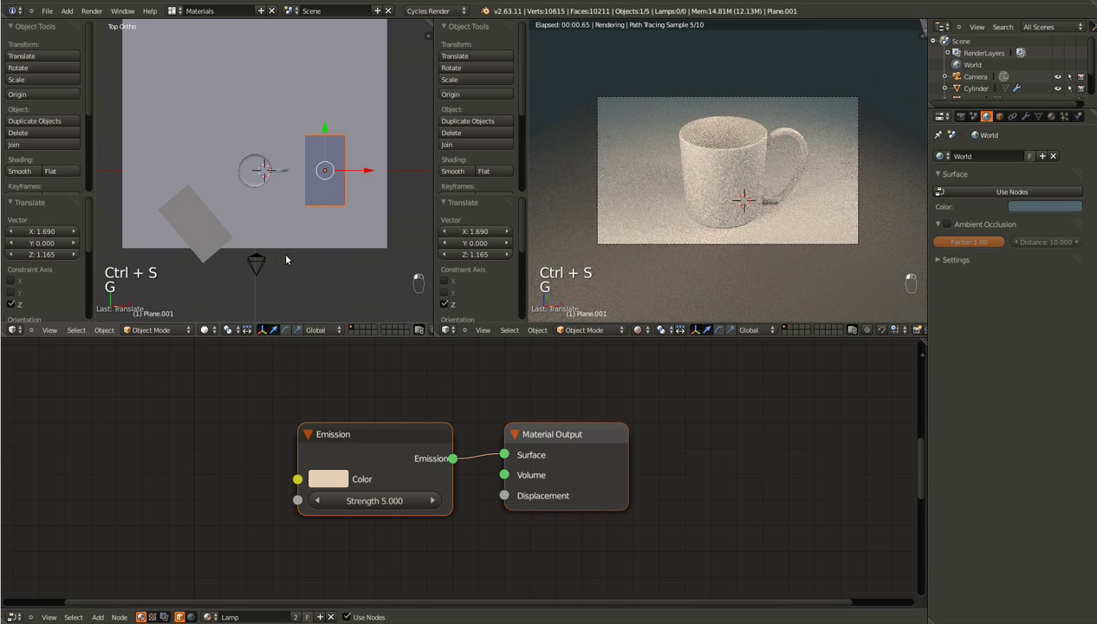
key("ctrl+s")
left_click(281, 252)
key("g")
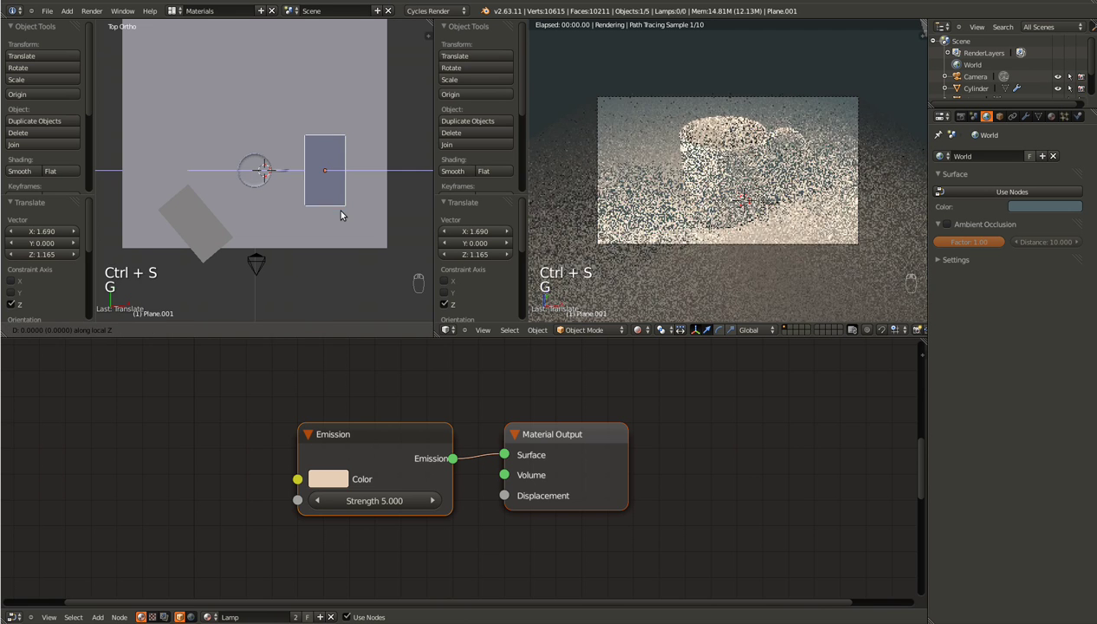
left_click(332, 209)
key("ctrl+s")
left_click(331, 217)
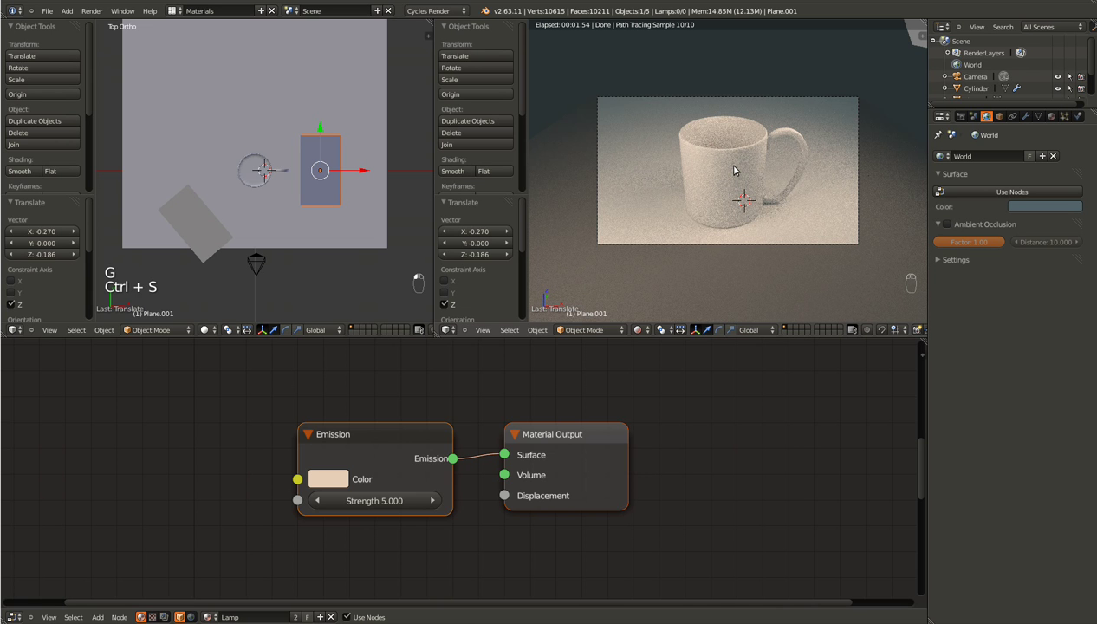
Assign the existing material named Material to the mug, rename it Ceramic and enable its shader nodes, with the solid viewport in camera view
right_click(733, 166)
key("KP_0")
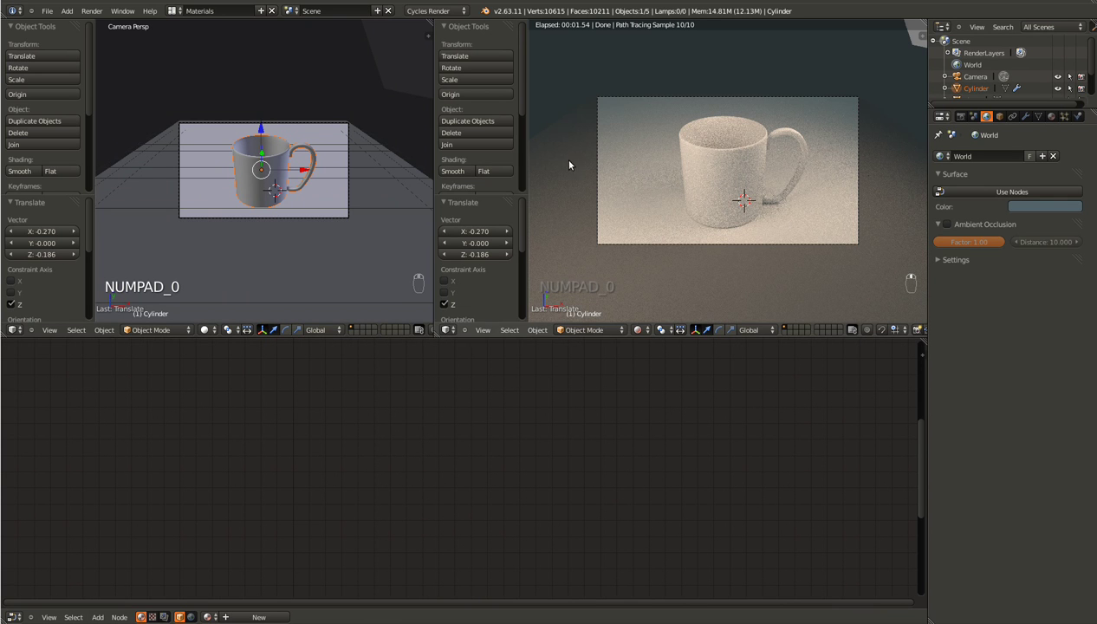
left_click(1053, 118)
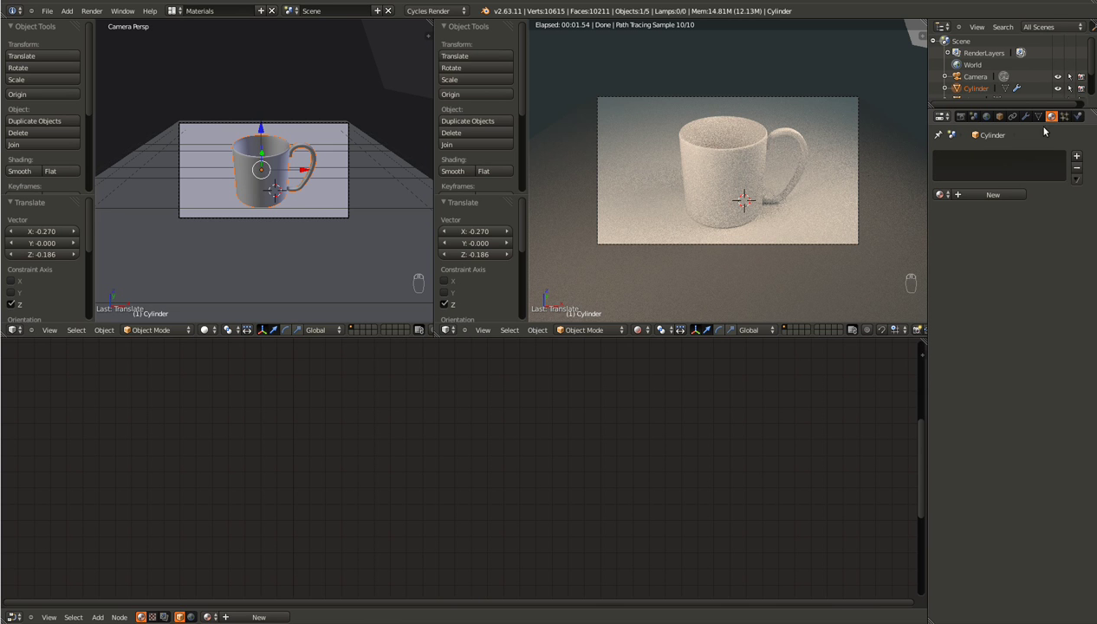
left_click(940, 194)
left_click(953, 224)
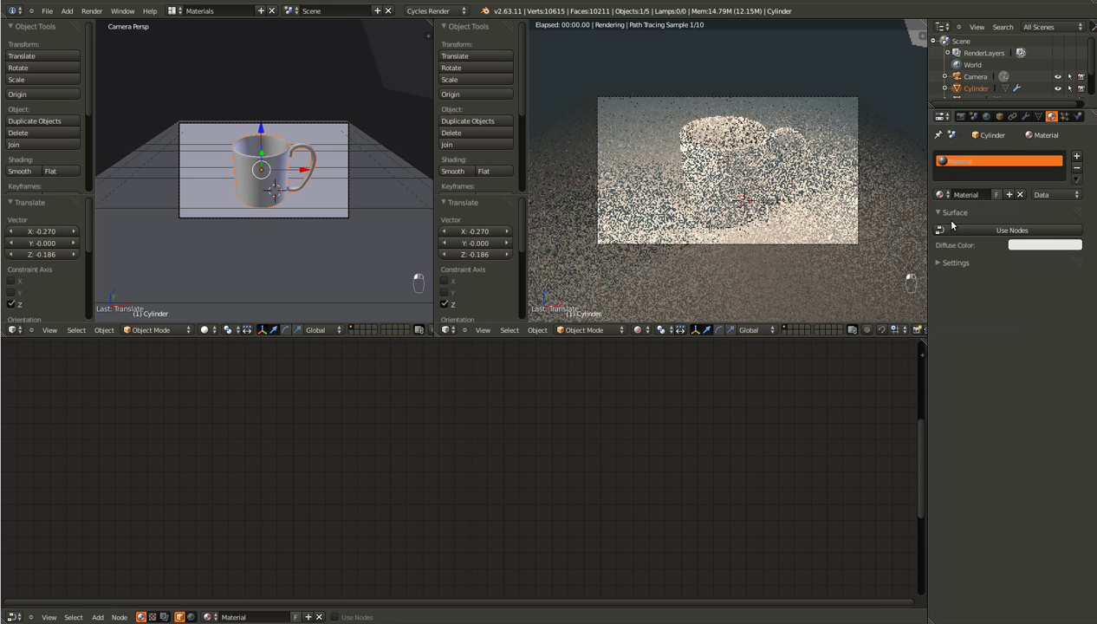
left_click(964, 194)
type("Ceramic")
key("Return")
left_click(1012, 230)
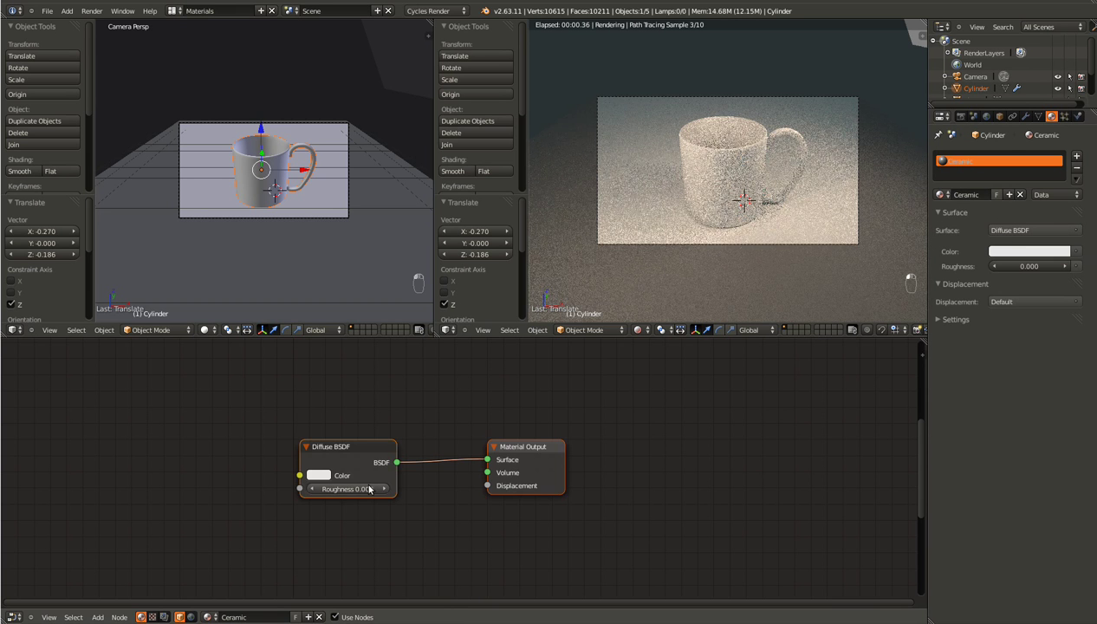
Spread the Diffuse BSDF and Material Output nodes apart and insert a Mix Shader on the link between them
scroll(385, 488, "up", 2)
left_click_drag(298, 443, 211, 374)
left_click_drag(598, 438, 808, 428)
middle_click_drag(326, 482, 488, 440)
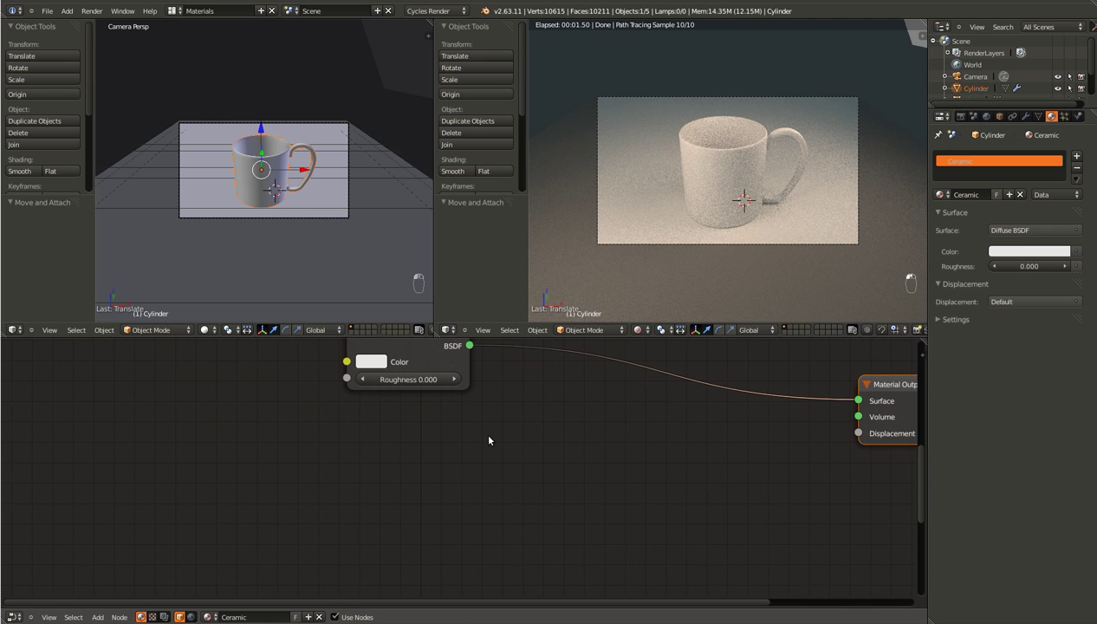
key("shift+a")
mouse_move(465, 485)
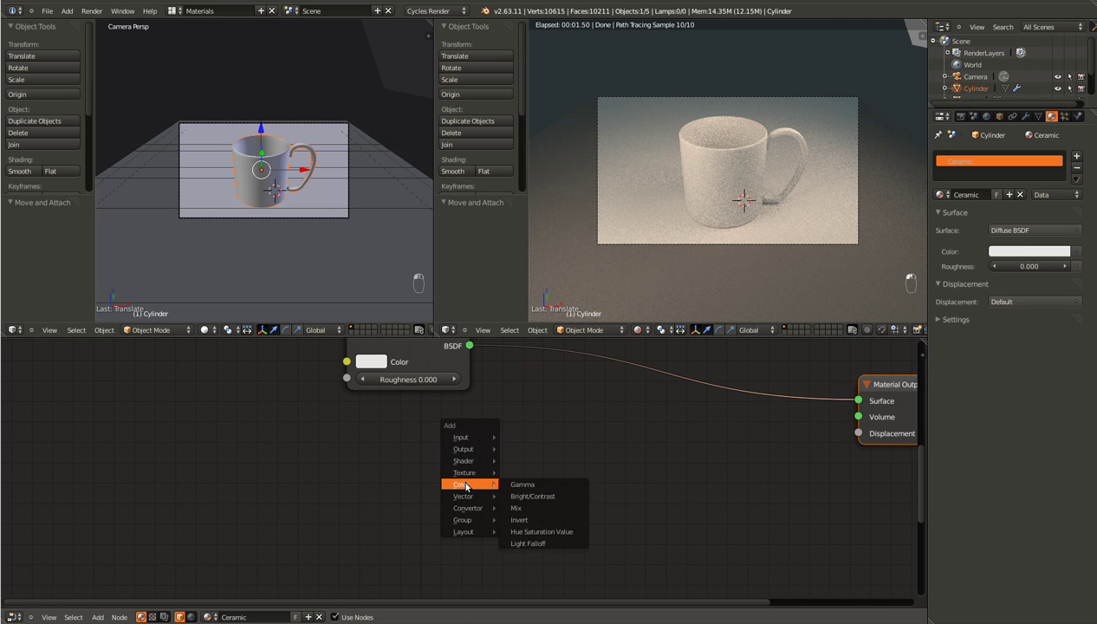
mouse_move(472, 460)
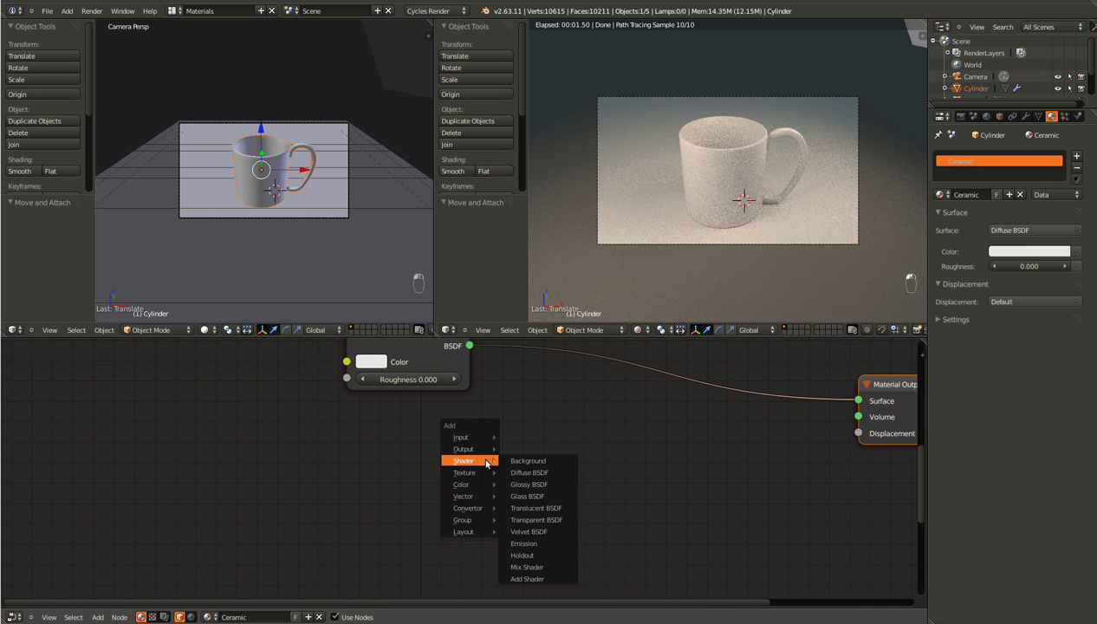
left_click(536, 567)
left_click_drag(584, 528, 686, 367)
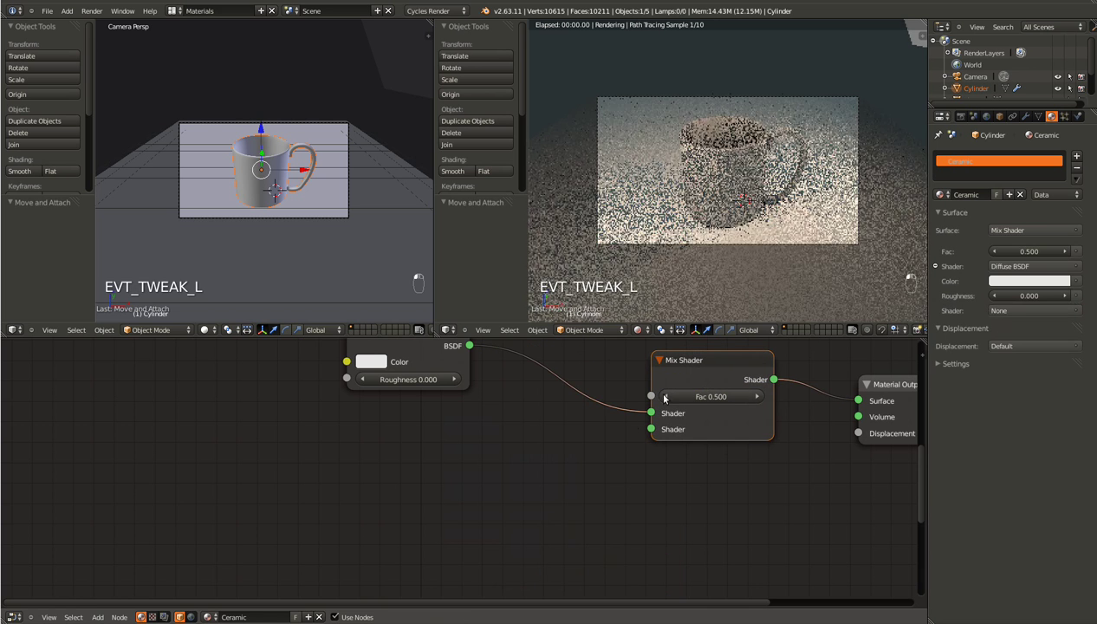
Add a Glossy BSDF node below the Diffuse BSDF and connect it to the Mix Shader's second shader input
key("shift+a")
mouse_move(454, 480)
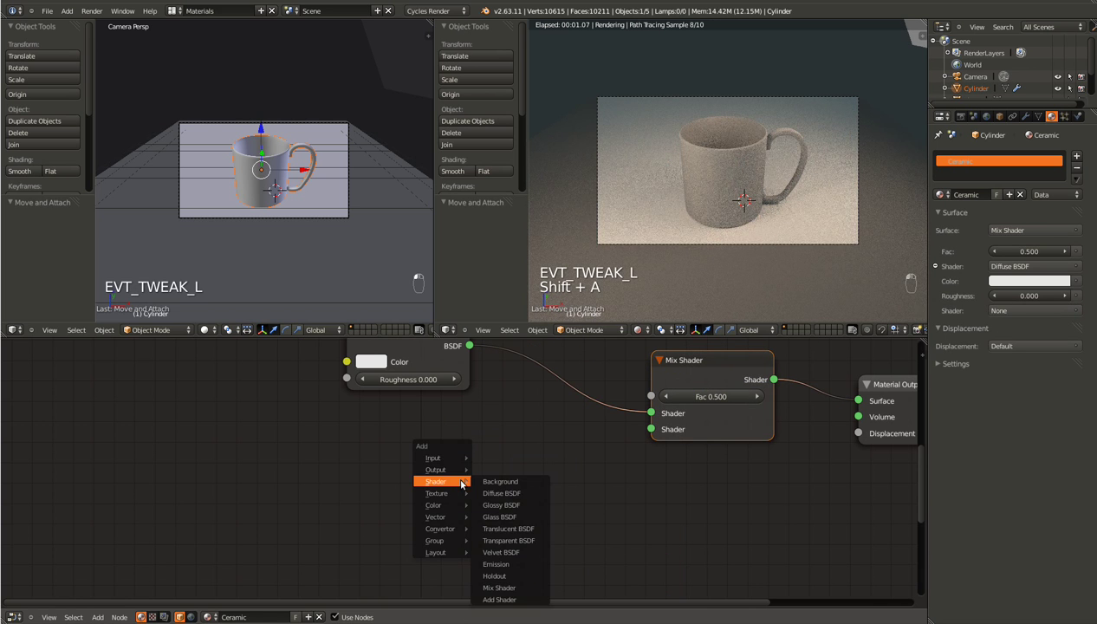
left_click(506, 504)
left_click(467, 433)
left_click_drag(460, 432, 651, 429)
middle_click_drag(484, 515, 421, 488)
scroll(407, 511, "down", 1)
scroll(406, 511, "down", 1)
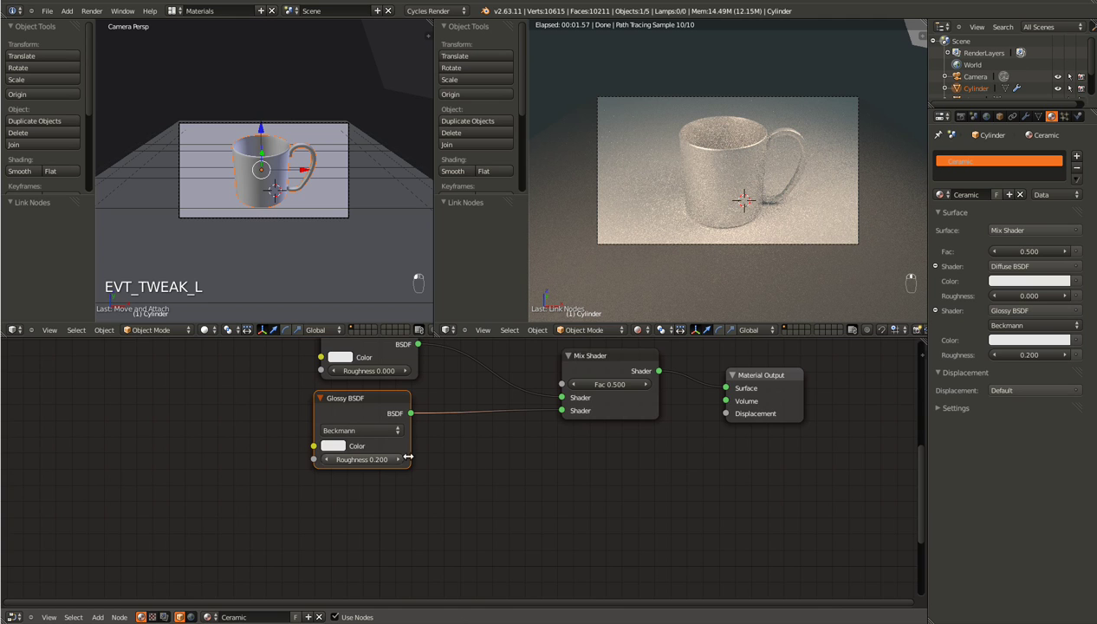
Set the Glossy BSDF node's roughness to 0.02
middle_click_drag(352, 451, 374, 432)
scroll(374, 432, "up", 1)
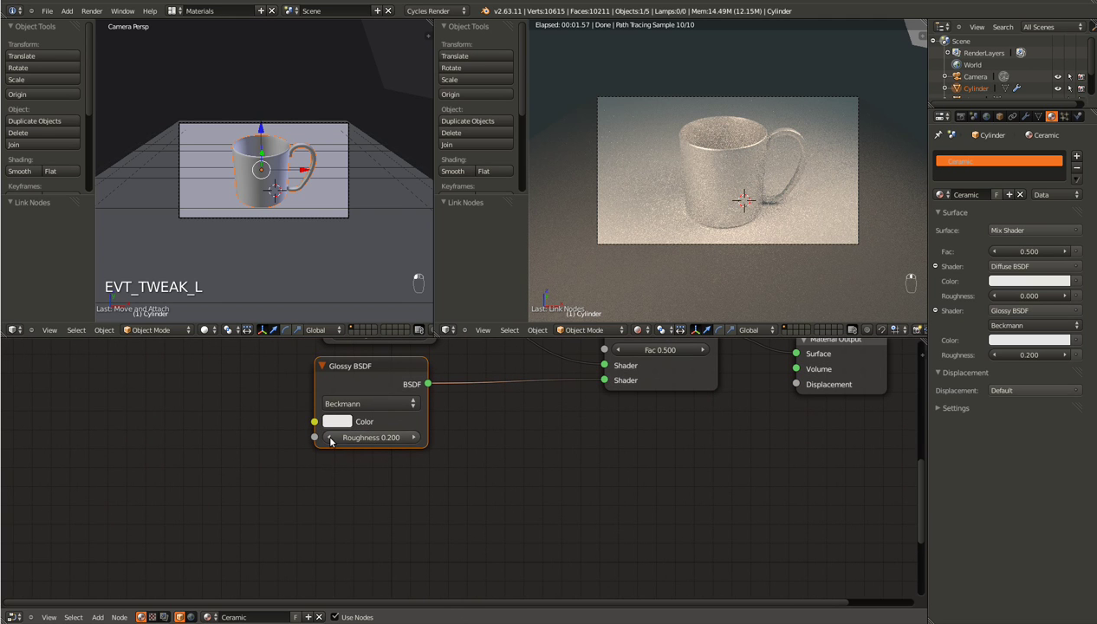
left_click(378, 439)
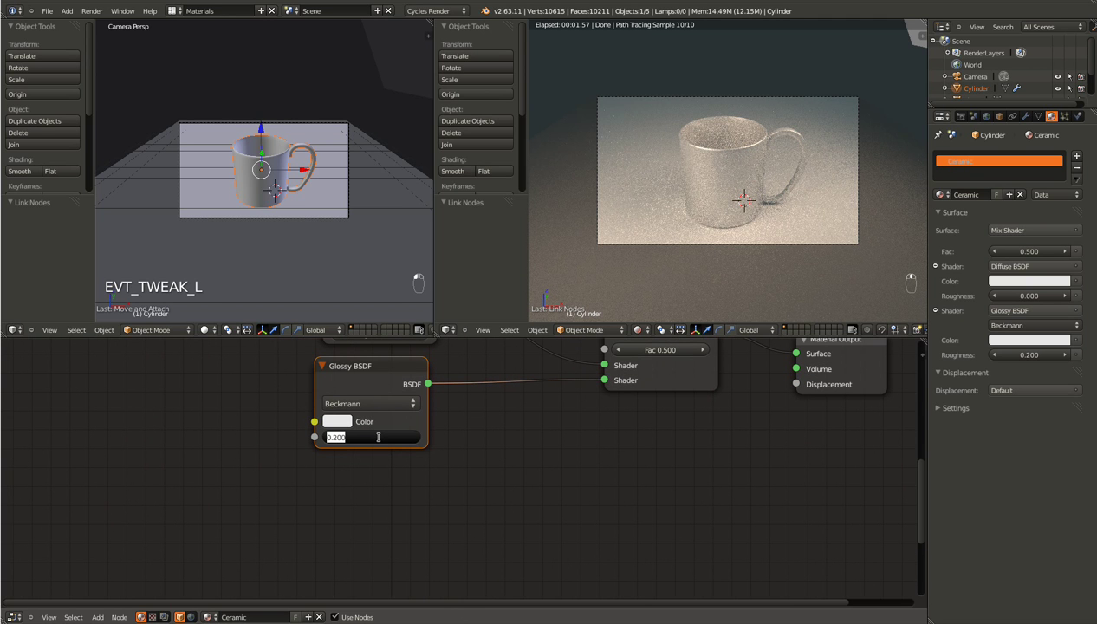
key("BackSpace")
type("0.02")
key("Return")
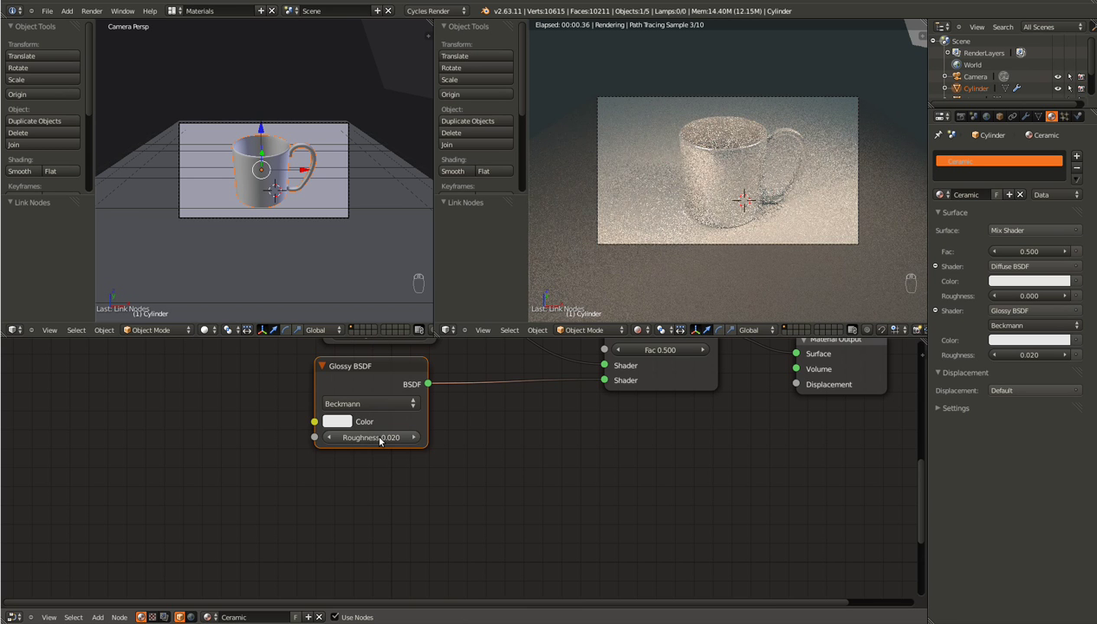
Set the Mix Shader's Fac to 0.1 and save the file
left_click(651, 349)
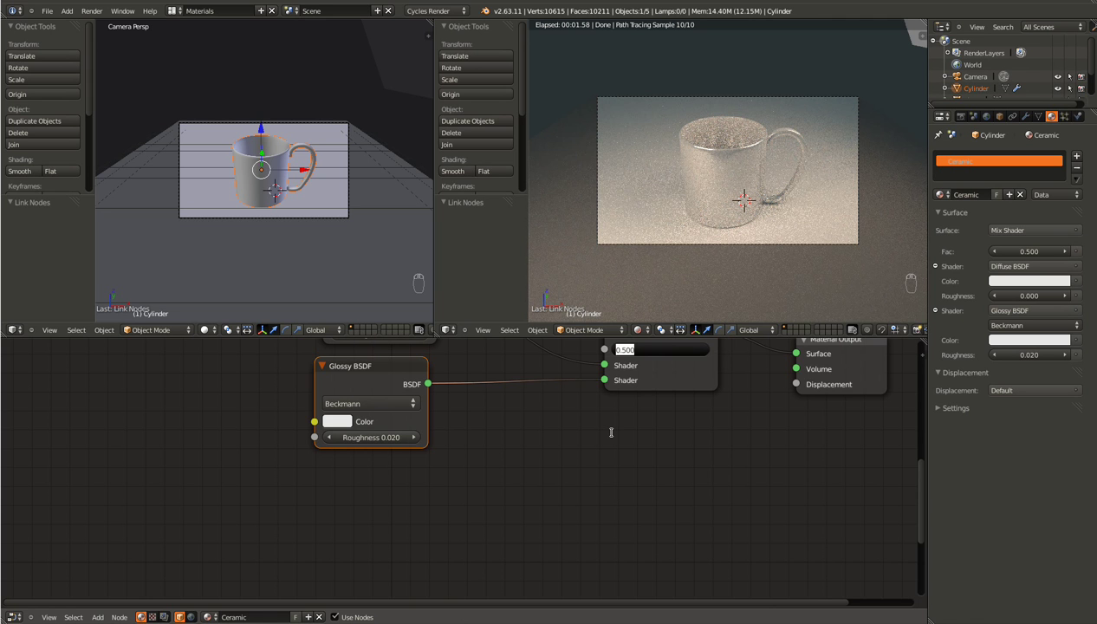
key("BackSpace")
type("0.1")
key("Return")
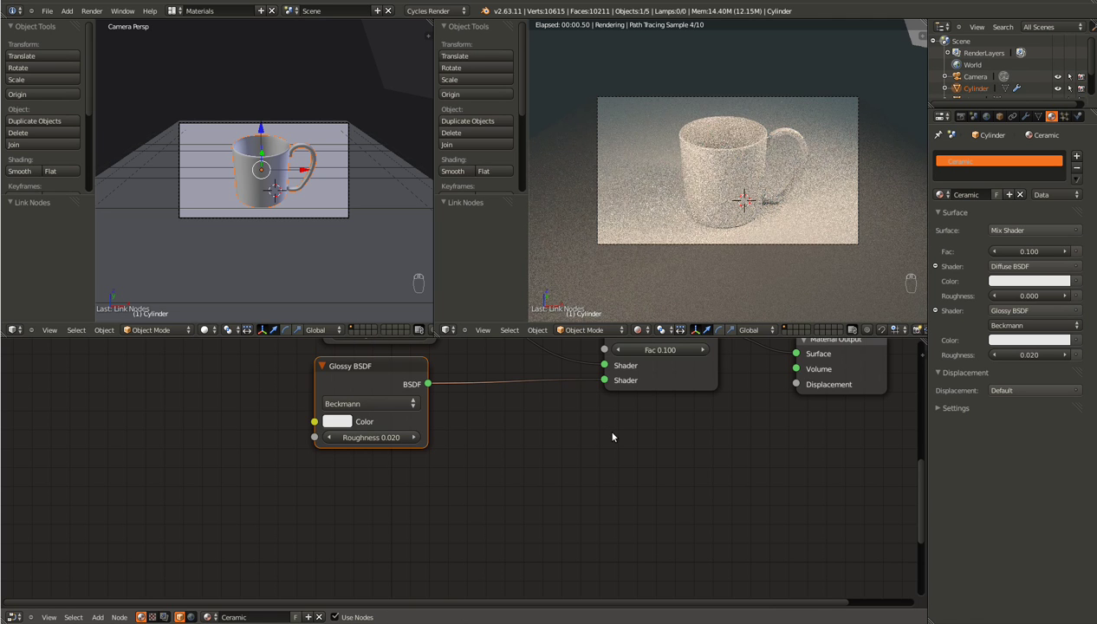
key("ctrl+s")
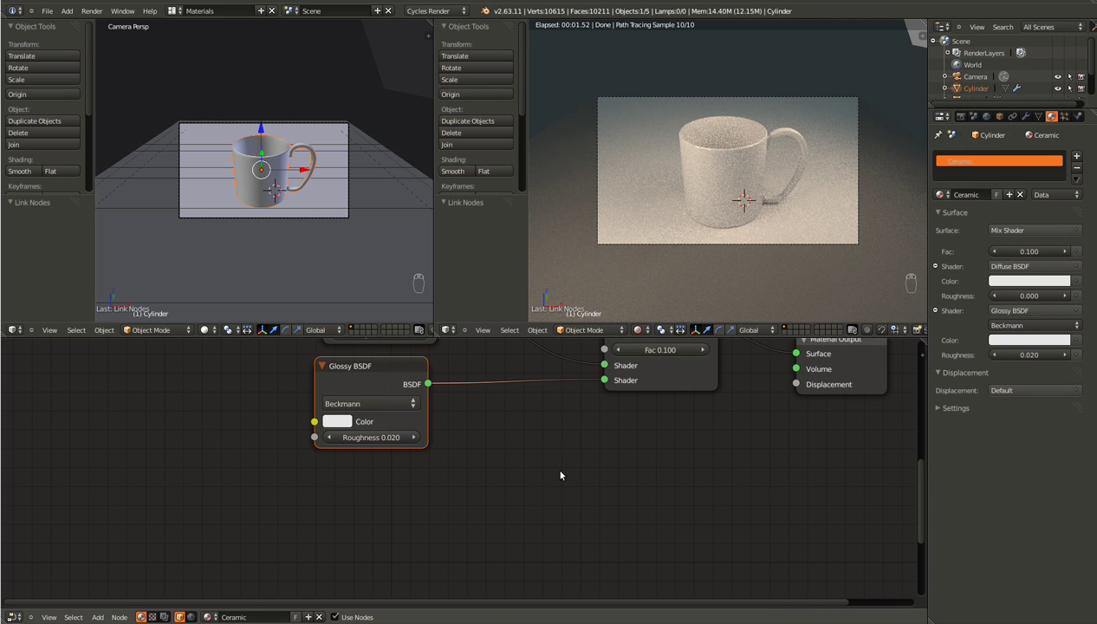
Move the Glossy BSDF node farther down, away from the Diffuse BSDF node
middle_click_drag(629, 427, 527, 516)
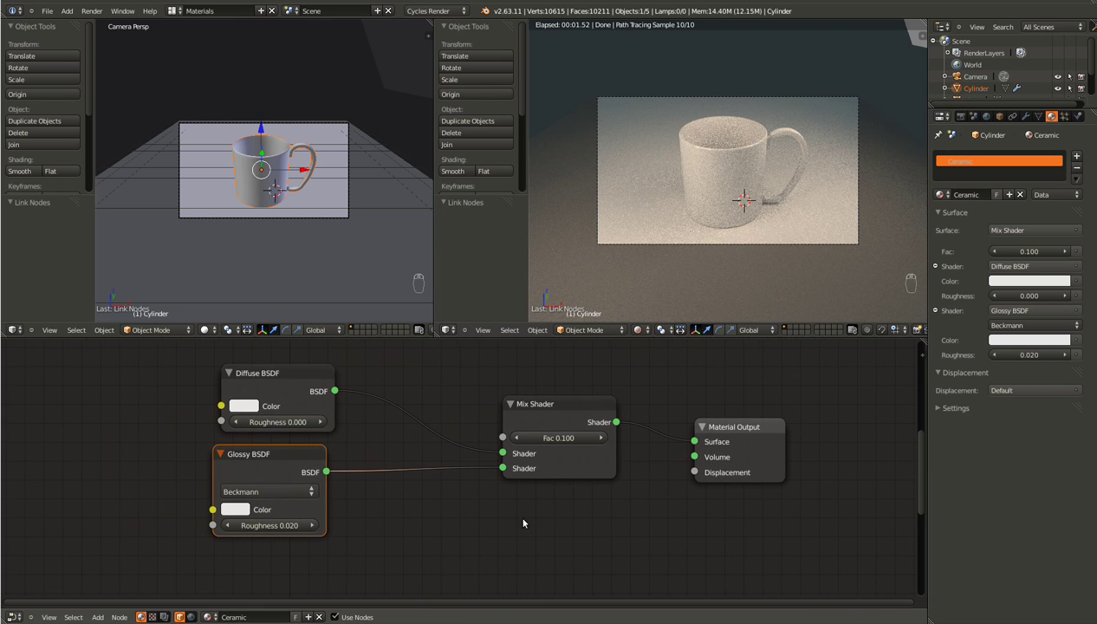
middle_click_drag(370, 539, 503, 489)
left_click_drag(389, 402, 391, 474)
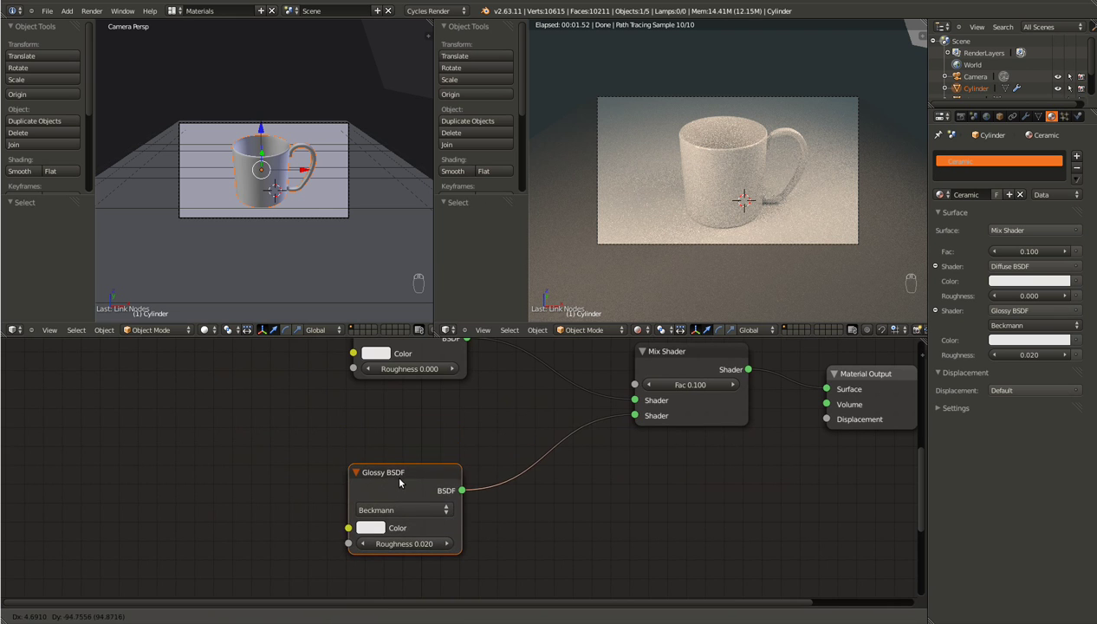
middle_click_drag(494, 421, 408, 476)
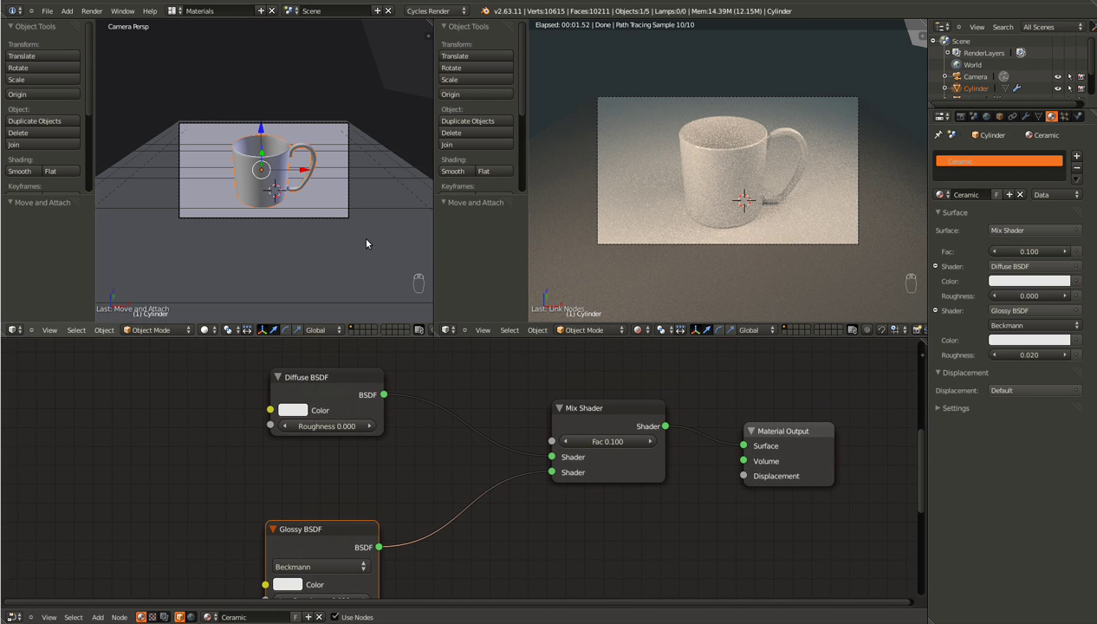
Add a second material slot to the mug and assign the existing Ceramic material to it
left_click(1076, 158)
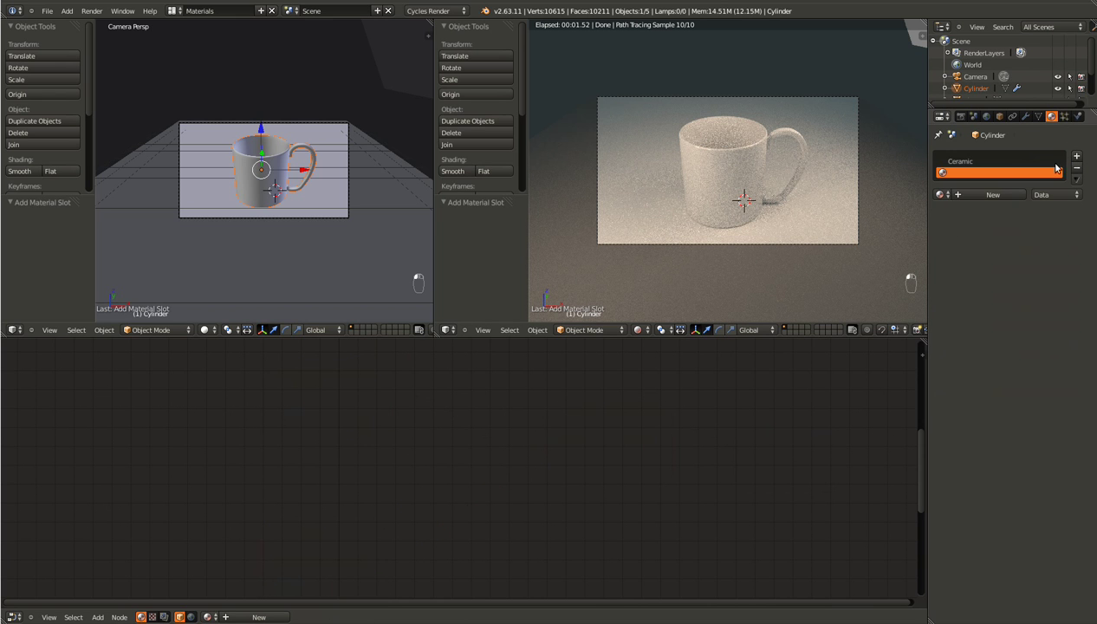
left_click(941, 194)
left_click(948, 213)
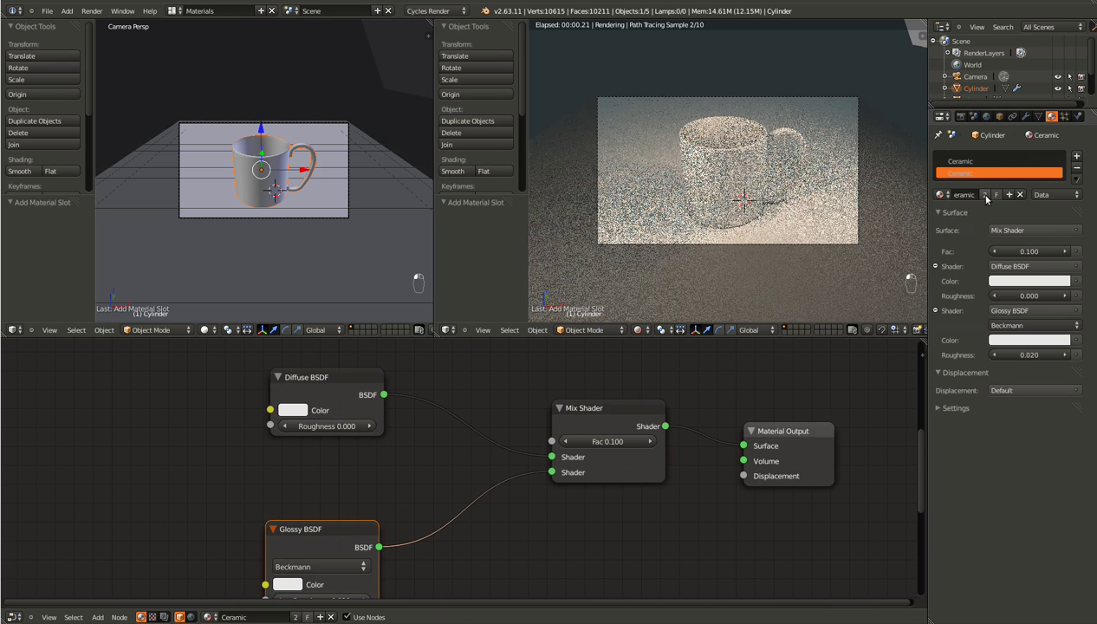
Make the second slot's material a single-user copy and rename it #1Ceramic
left_click(985, 195)
left_click(982, 195)
type("#1")
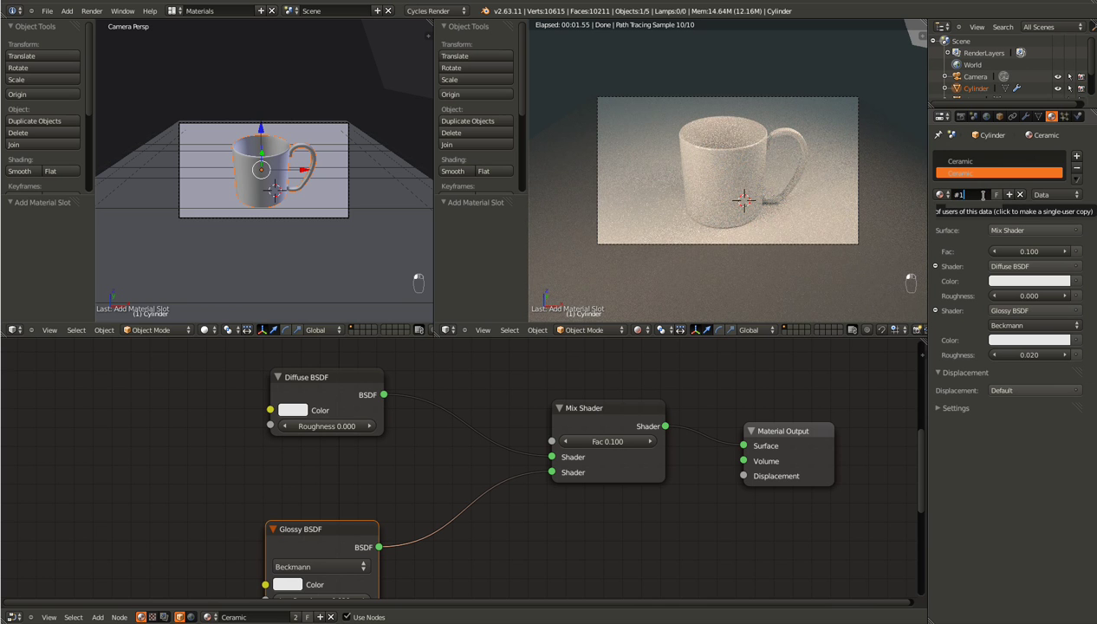
type("Ceramic")
key("Return")
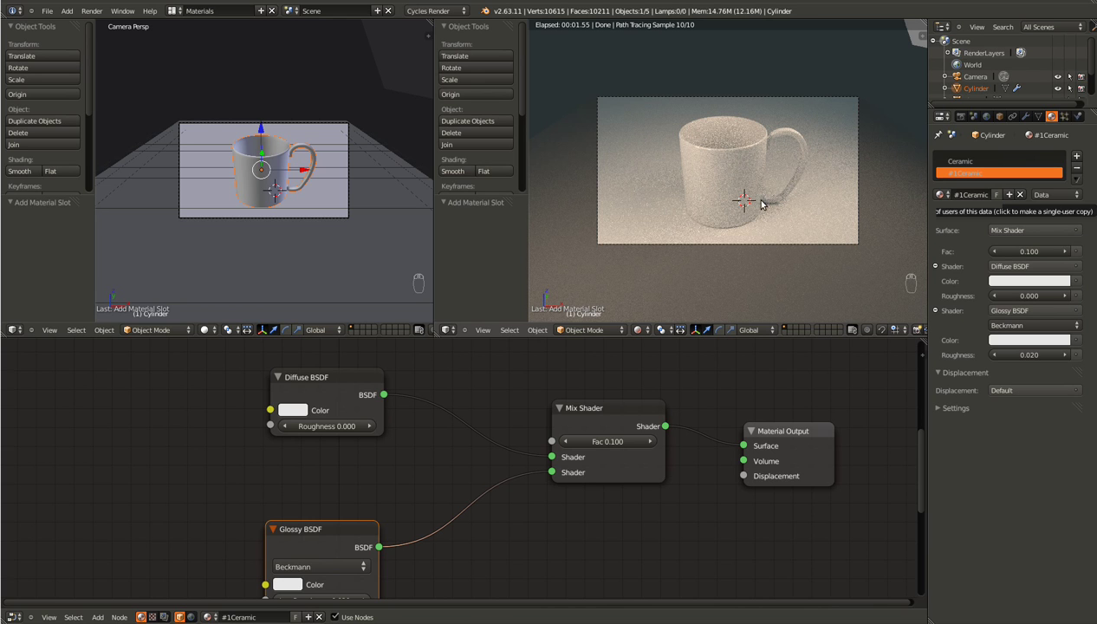
Review the original Ceramic material's node setup and return to the #1Ceramic material slot
left_click(955, 163)
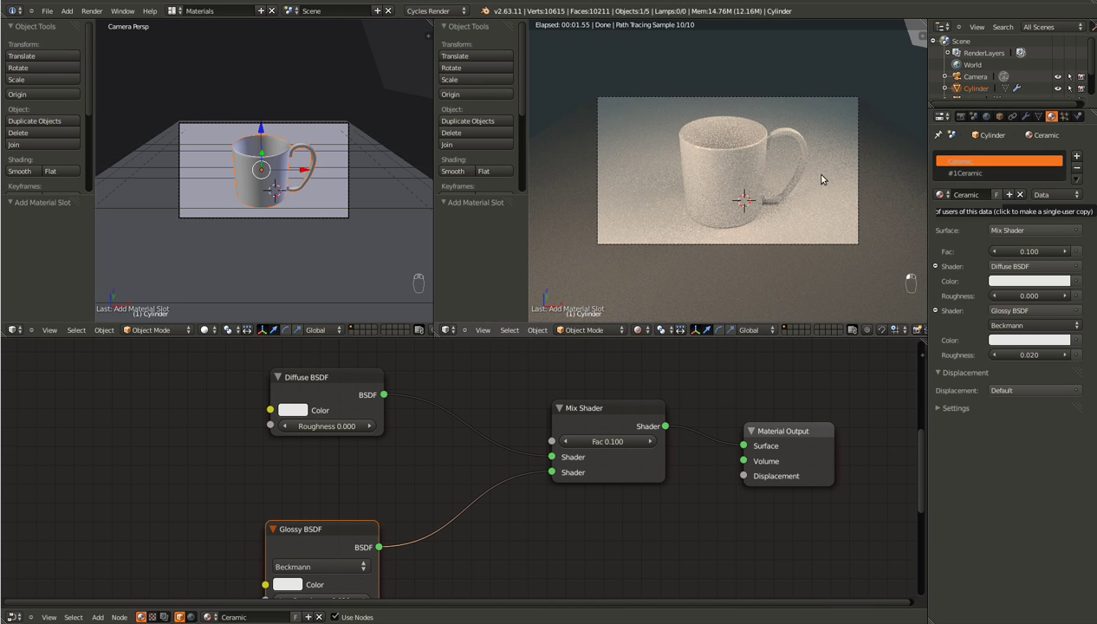
mouse_move(315, 454)
middle_mouse_down()
mouse_move(508, 435)
mouse_move(298, 458)
middle_mouse_up()
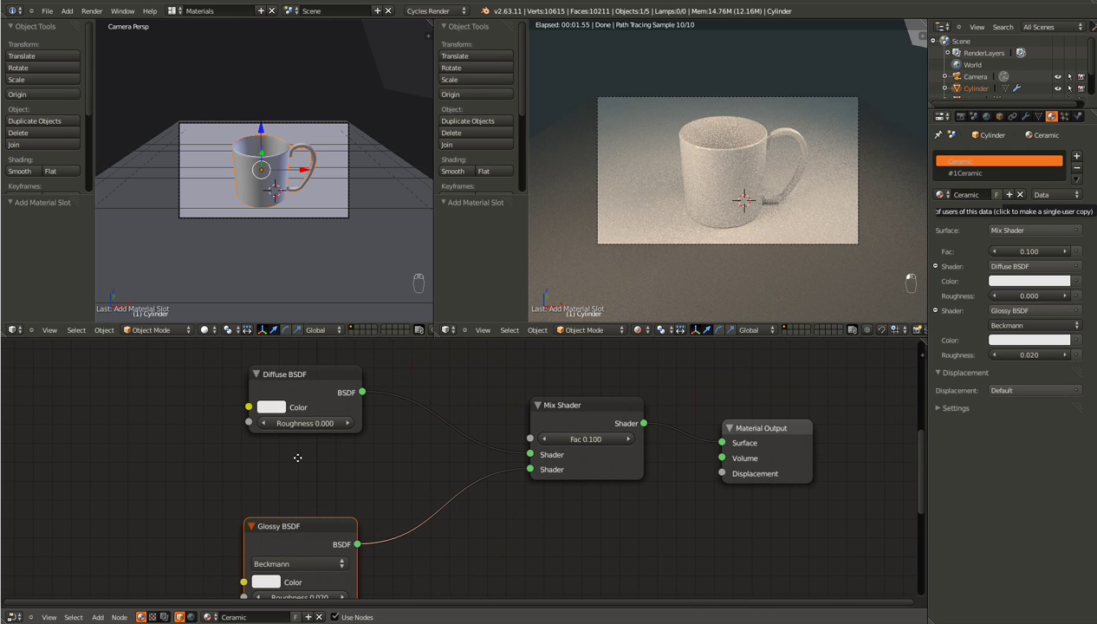
scroll(302, 465, "down", 1)
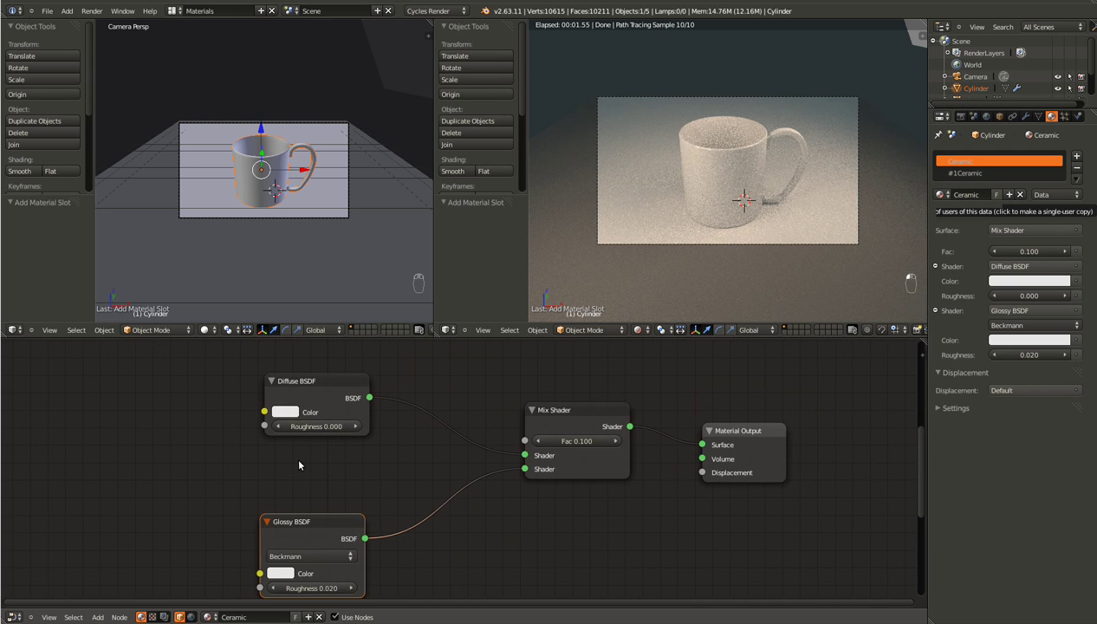
scroll(302, 460, "up", 1)
middle_click_drag(310, 475, 424, 478)
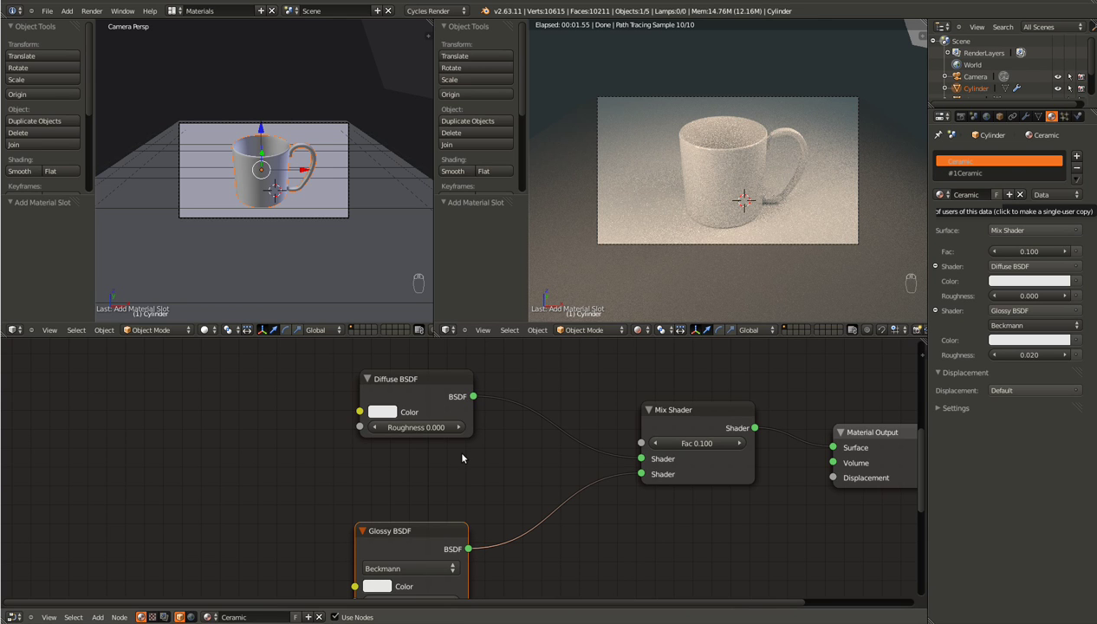
left_click(974, 173)
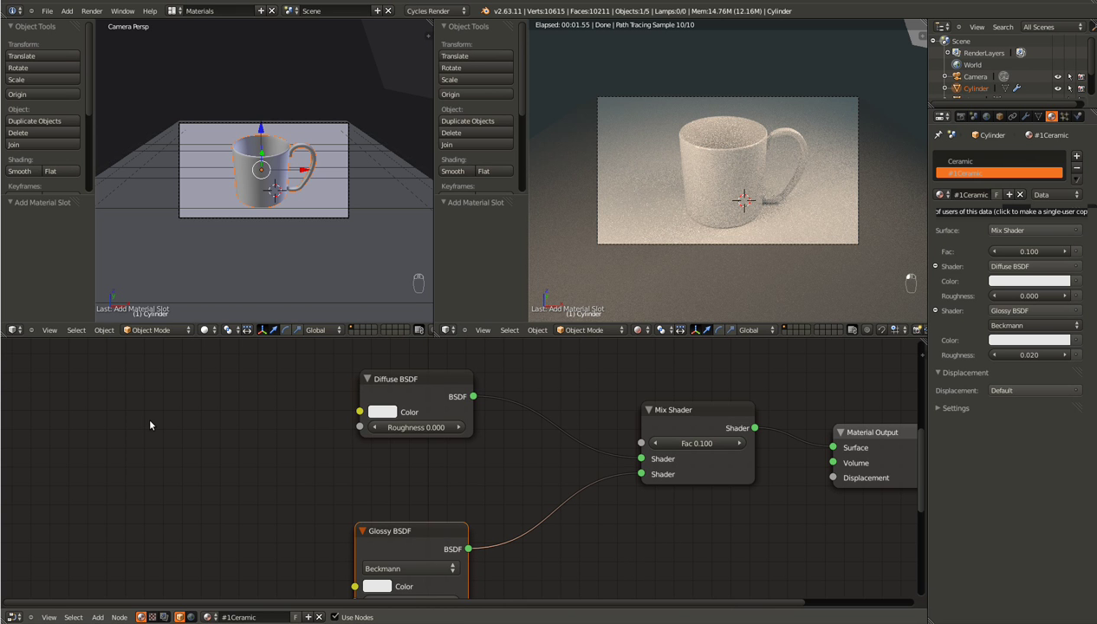
Search the desktop's applications for GIMP and launch the GNU Image Manipulation Program
key("super")
type("gm")
key("super")
key("super")
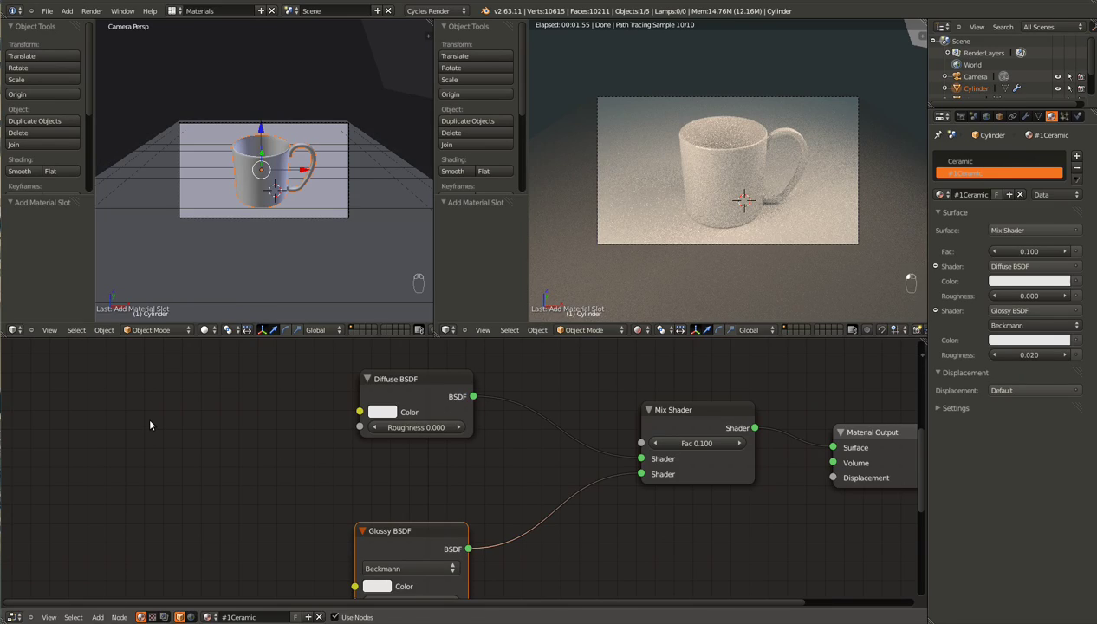
key("super")
key("super")
type("gi")
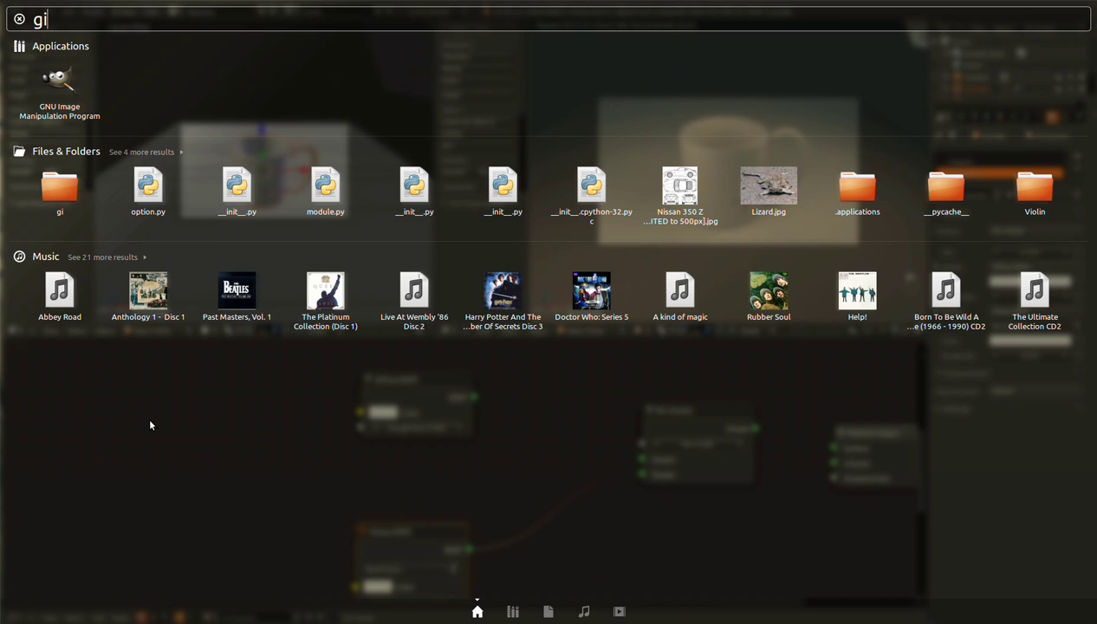
key("Return")
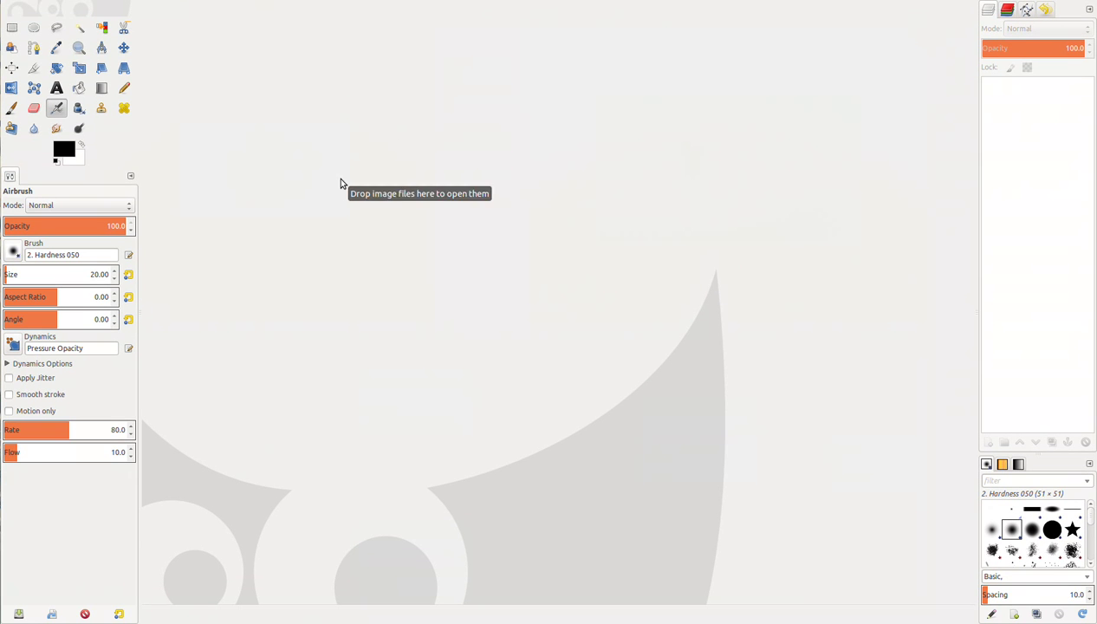
Start a new image with width and height of 256 px and expand its advanced options
key("ctrl+n")
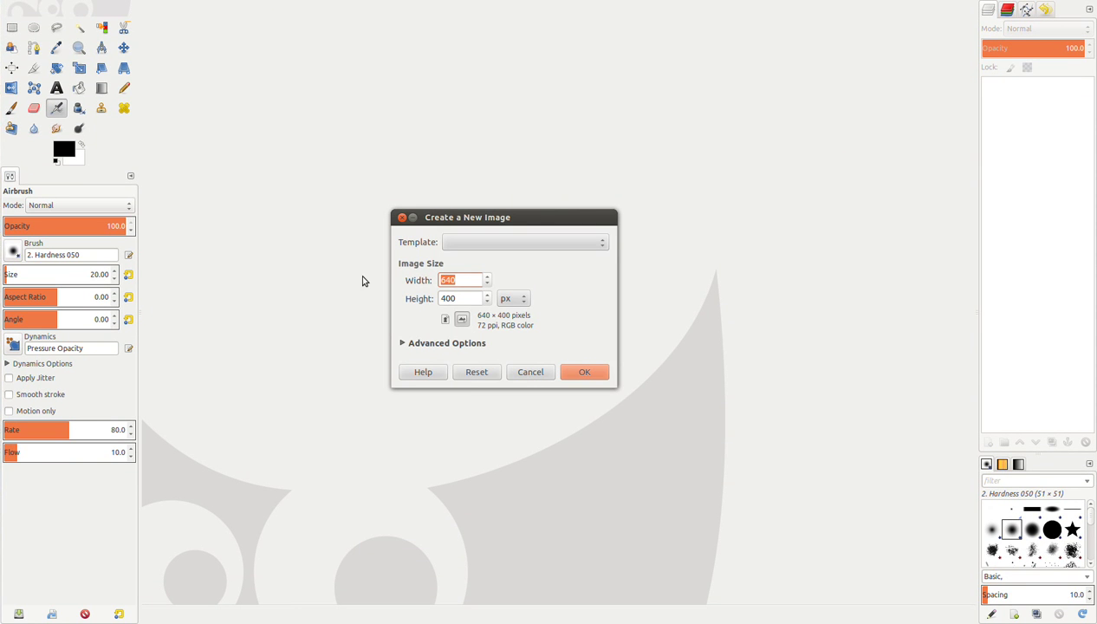
type("256")
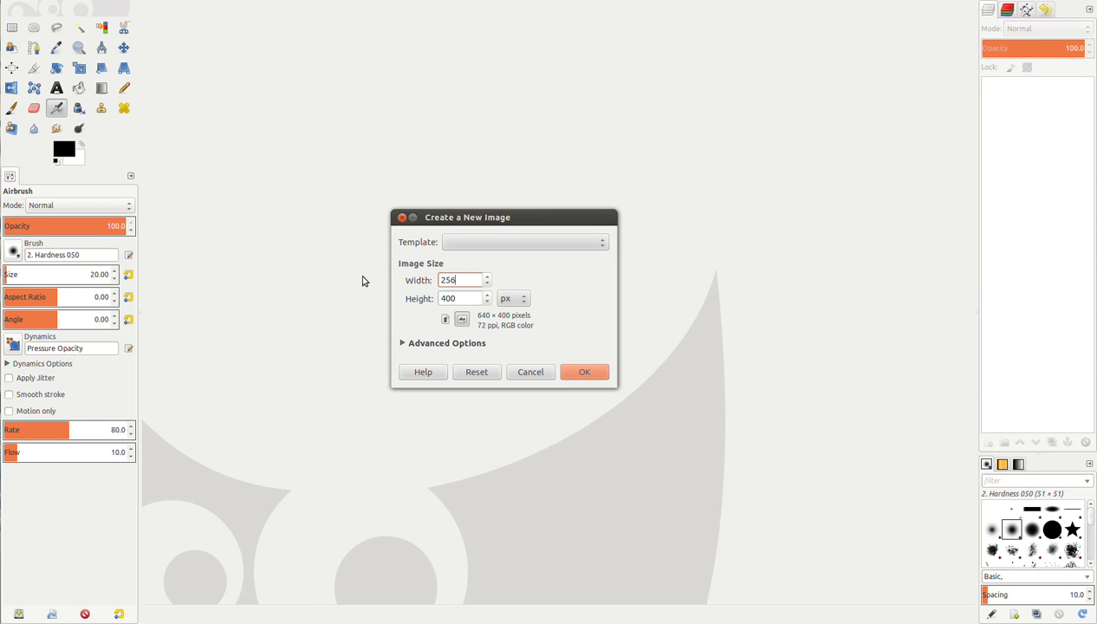
key("Tab")
type("2")
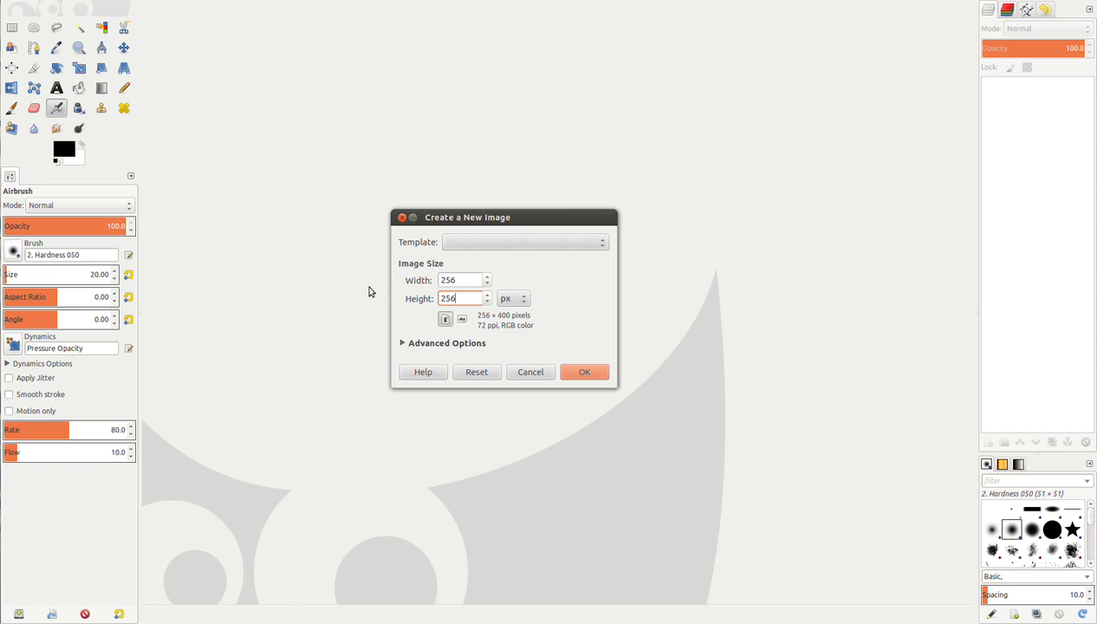
left_click(403, 343)
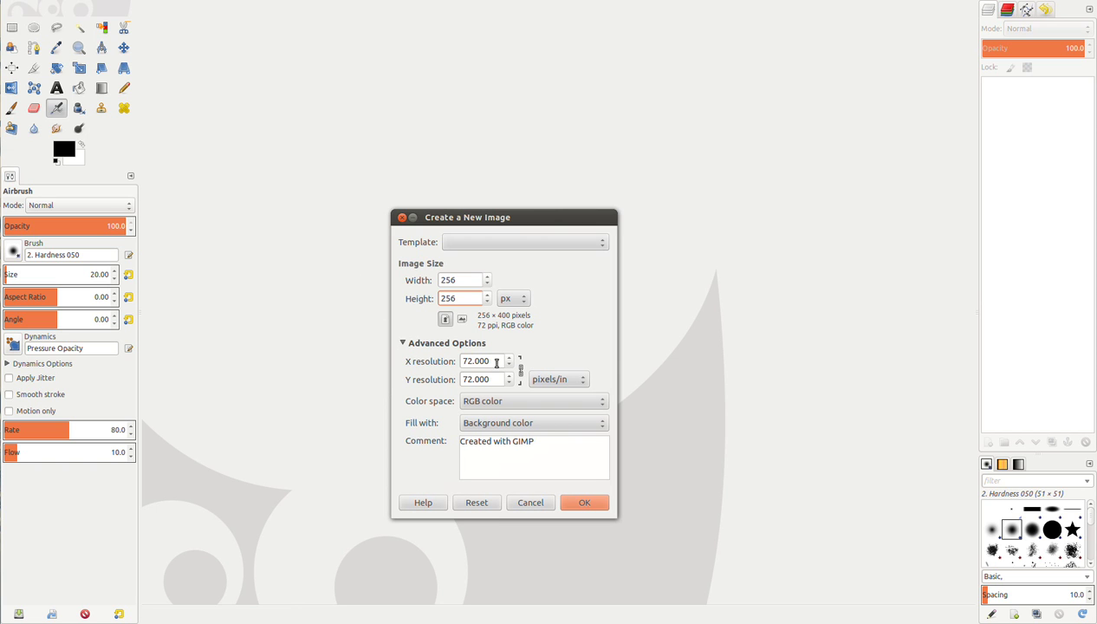
Set the new image's X and Y resolution to 300 pixels/in and create the image
left_click_drag(493, 363, 435, 364)
type("300")
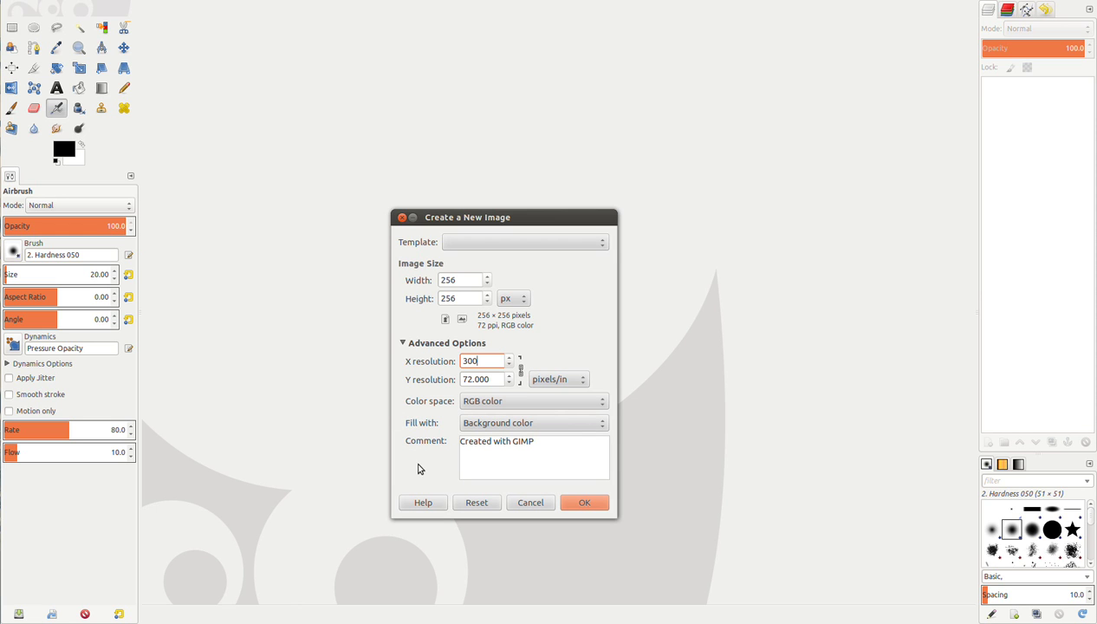
left_click(532, 450)
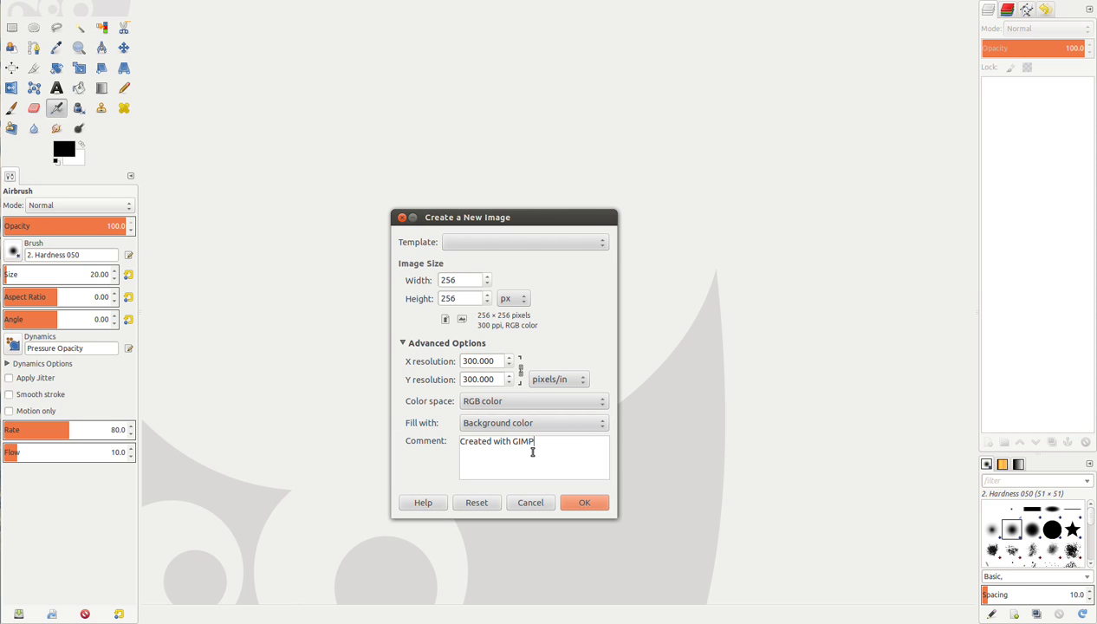
left_click(585, 498)
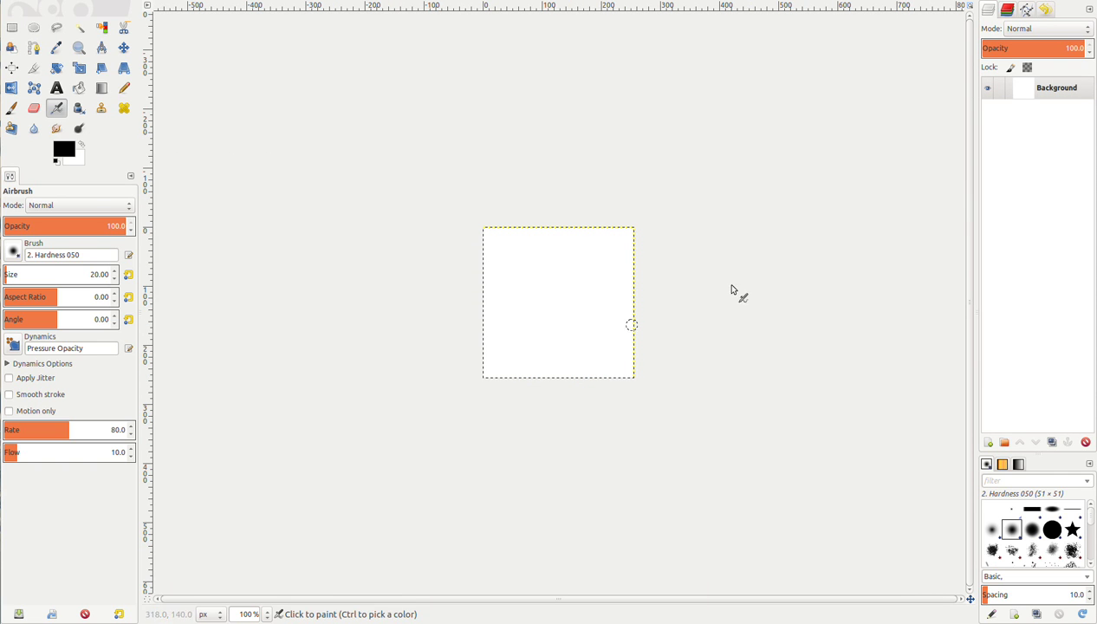
Set up the Text tool with the Serif font at a size of 87 px
left_click(56, 88)
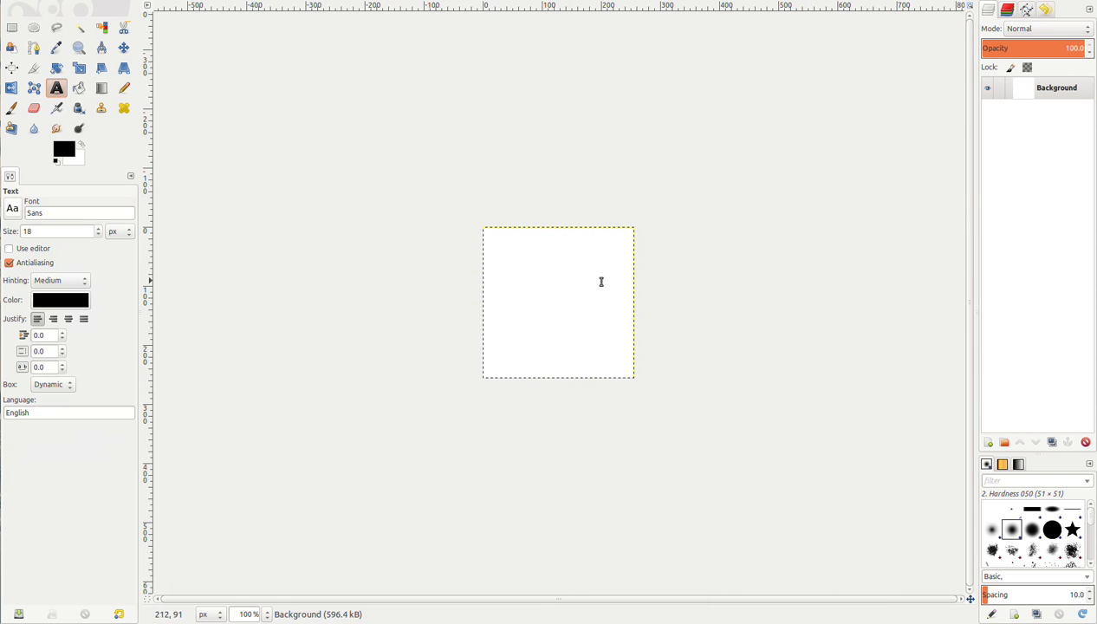
left_click(94, 213)
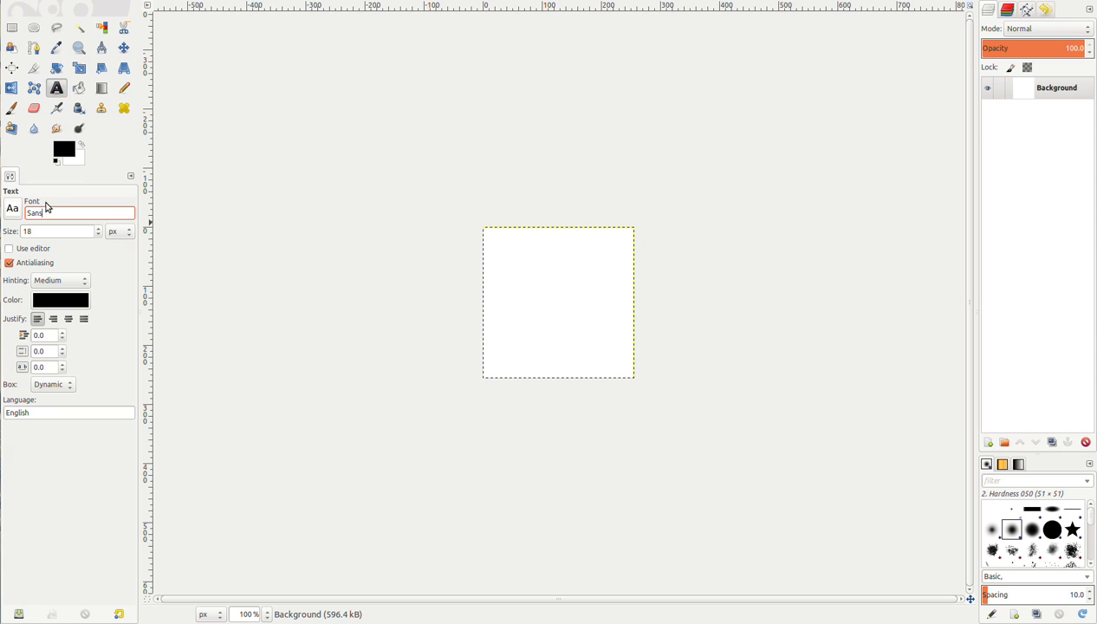
double_click(58, 213)
type("Serif")
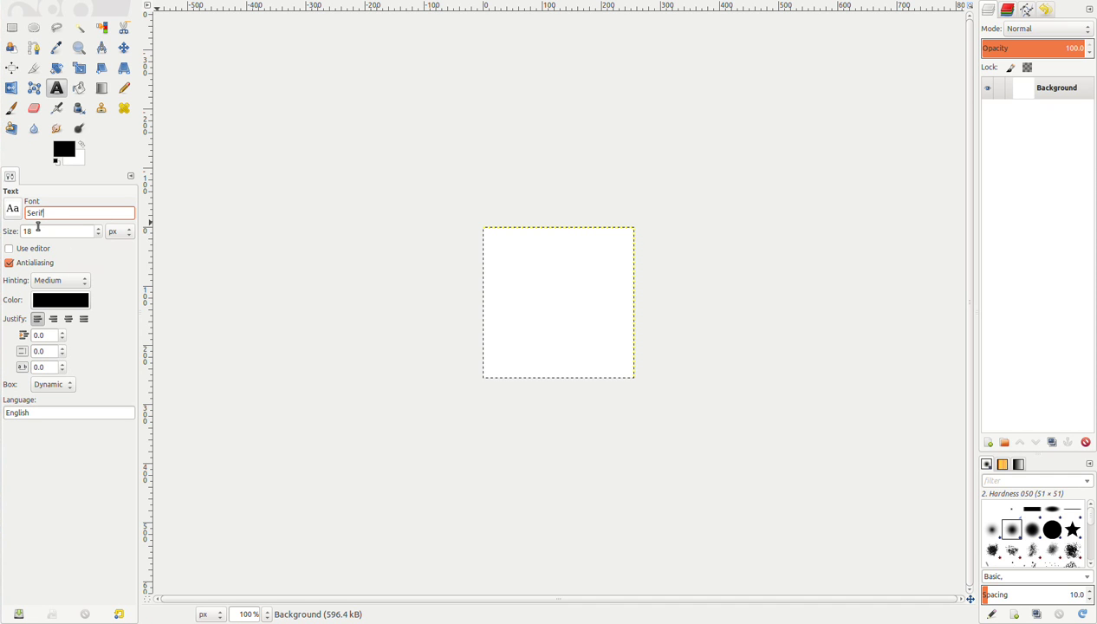
key("Tab")
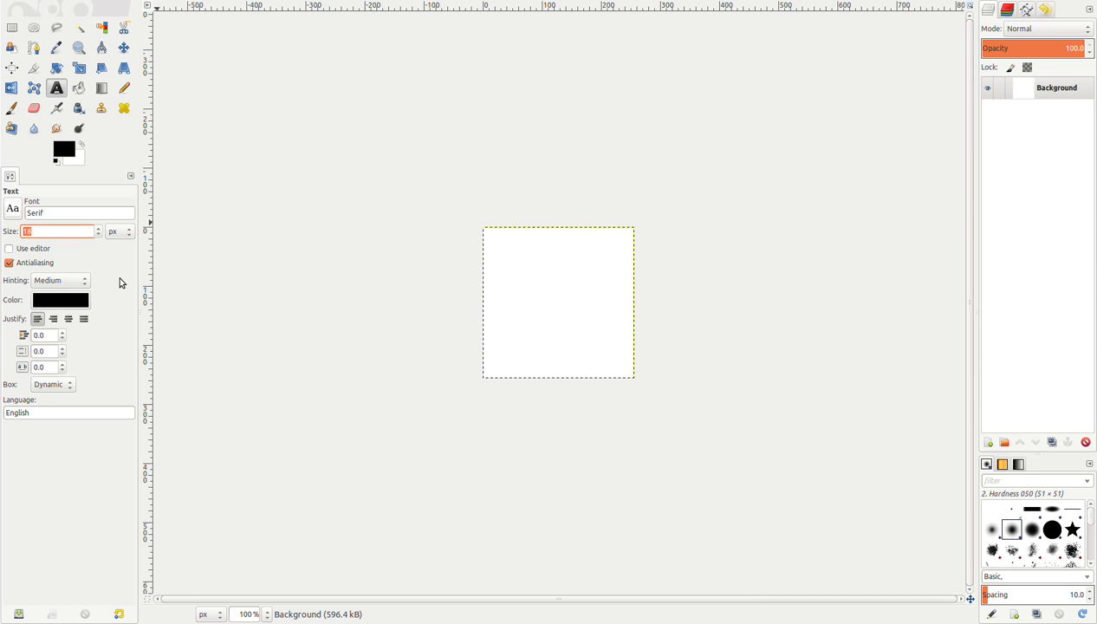
type("86")
key("BackSpace")
type("8")
key("BackSpace")
type("7")
Centre the text justification and draw a text box about 245 × 238 px that nearly fills the canvas
left_click_drag(502, 245, 629, 365)
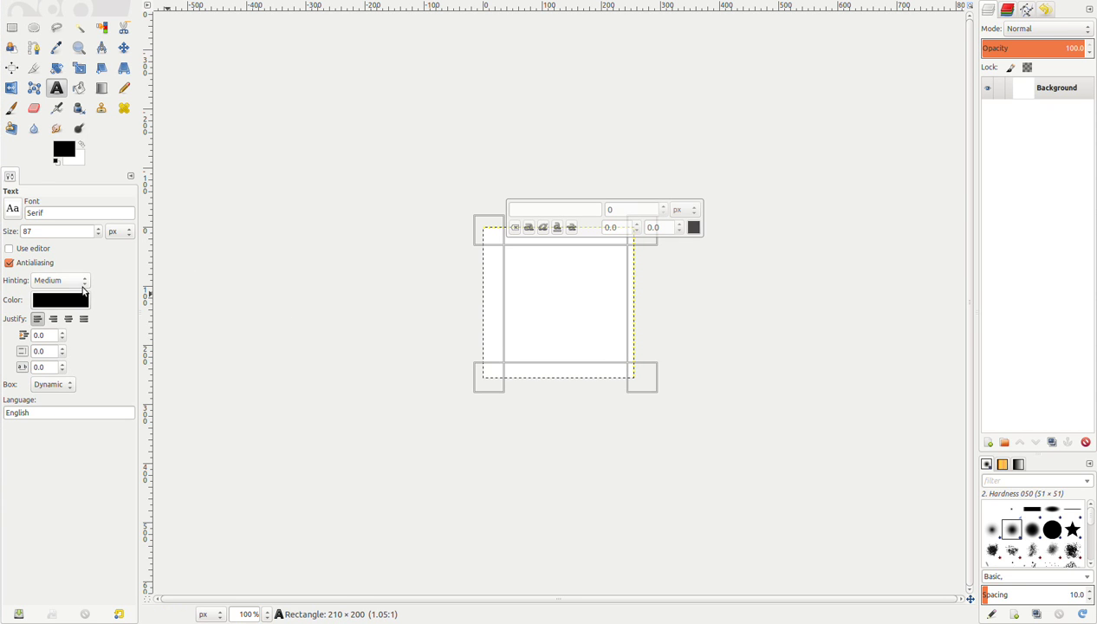
left_click(68, 319)
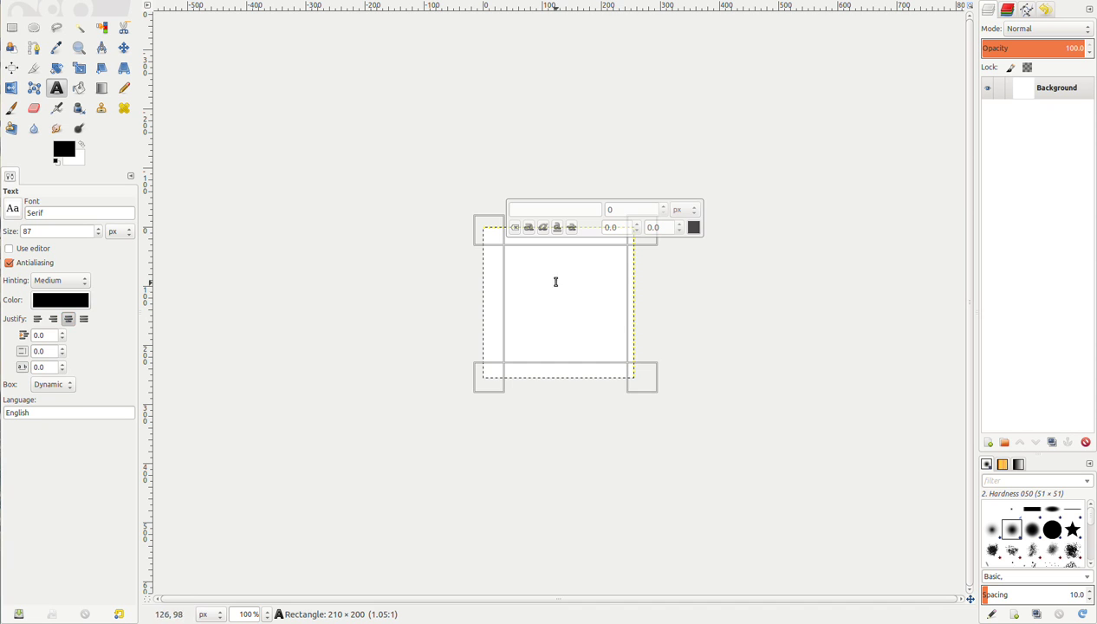
left_click(434, 279)
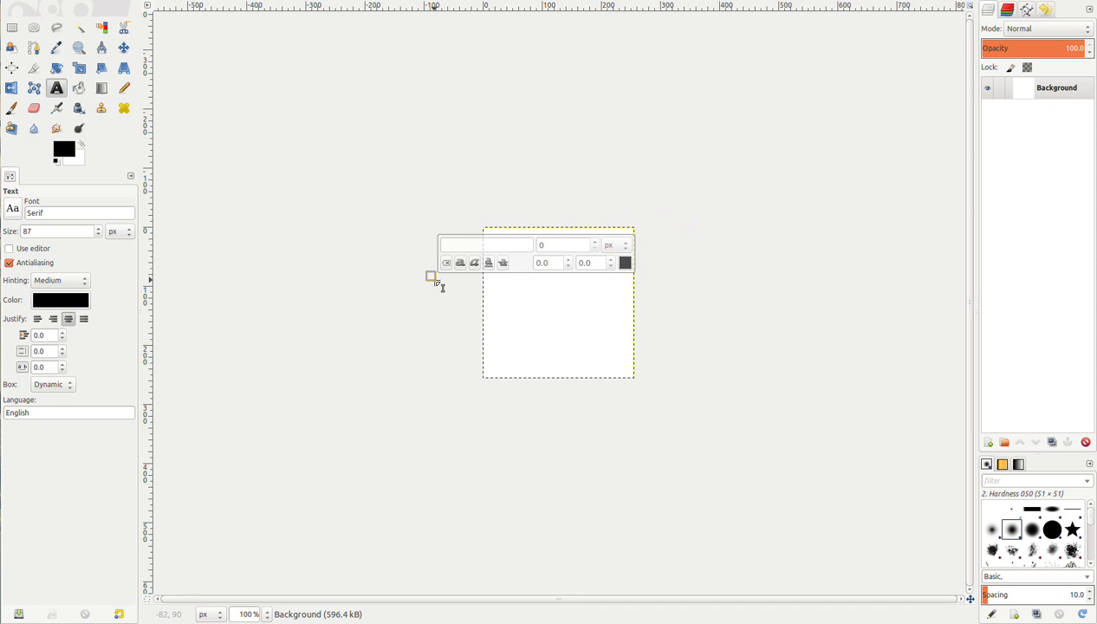
left_click(491, 289)
left_click_drag(490, 234, 627, 367)
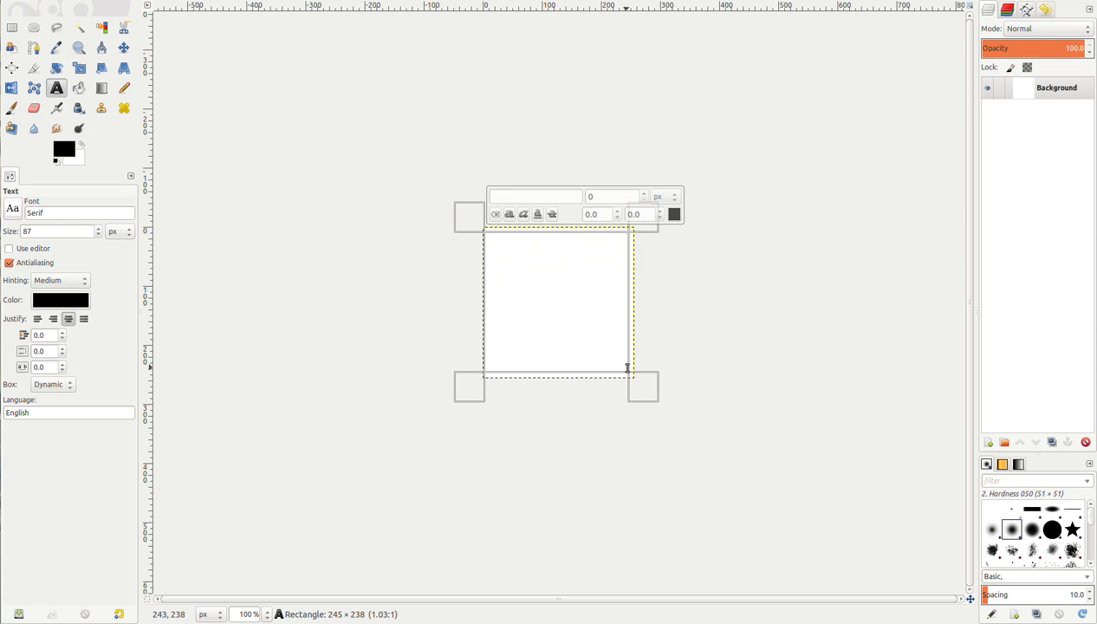
Enter the text "#1" on the first line and "Dad" on the second line of the text box
type("#1")
key("Return")
type("Dad")
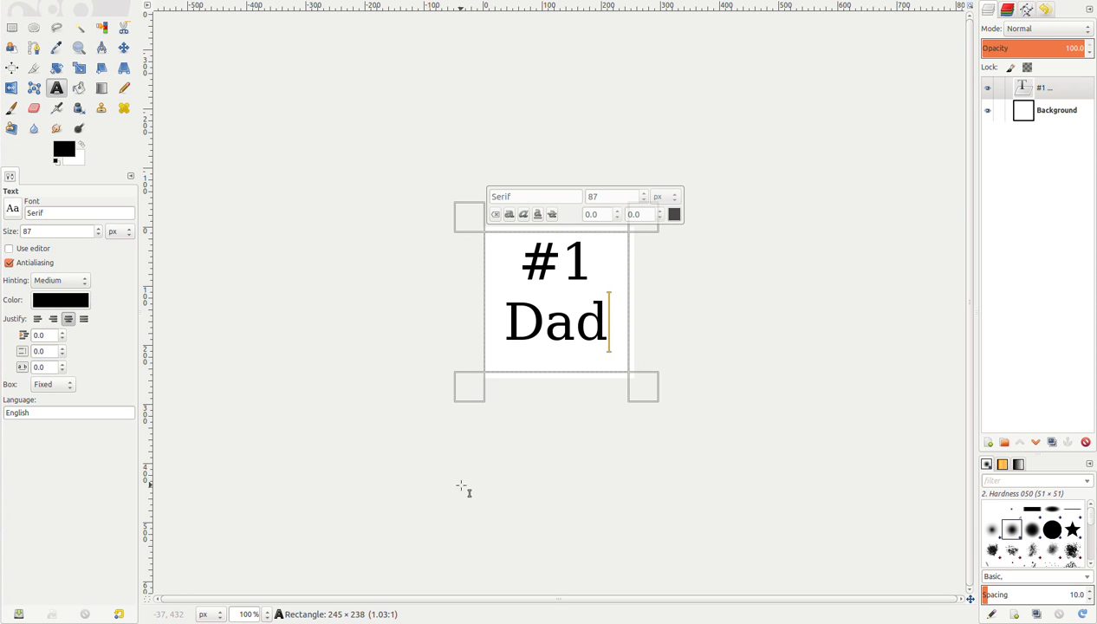
Delete the Background layer so only the text layer is kept
left_click(1072, 110)
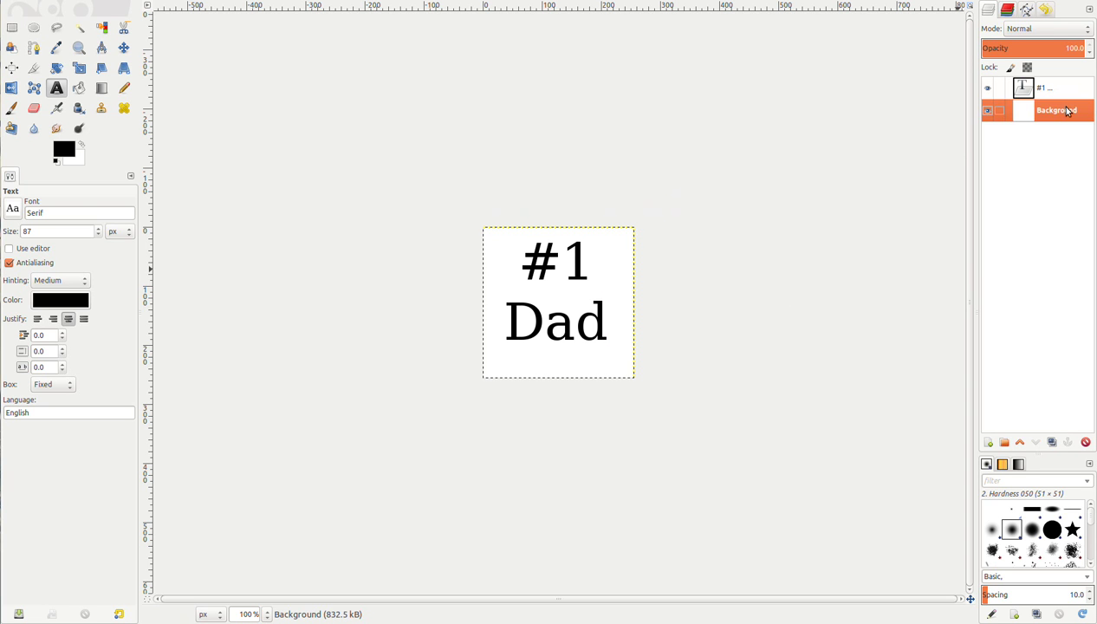
right_click(1072, 110)
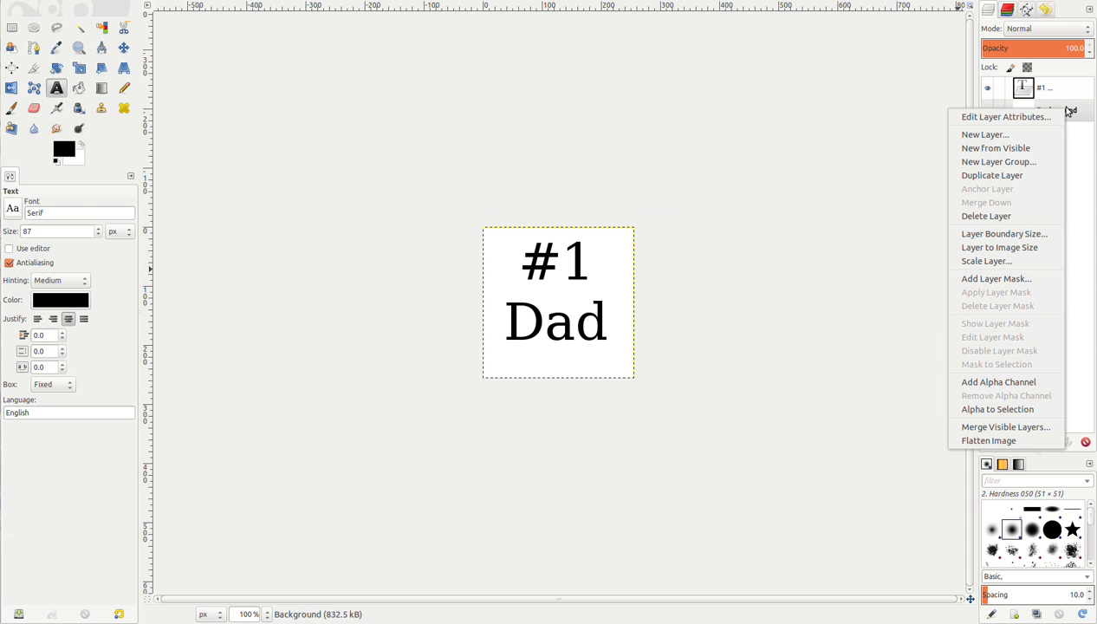
left_click(1035, 216)
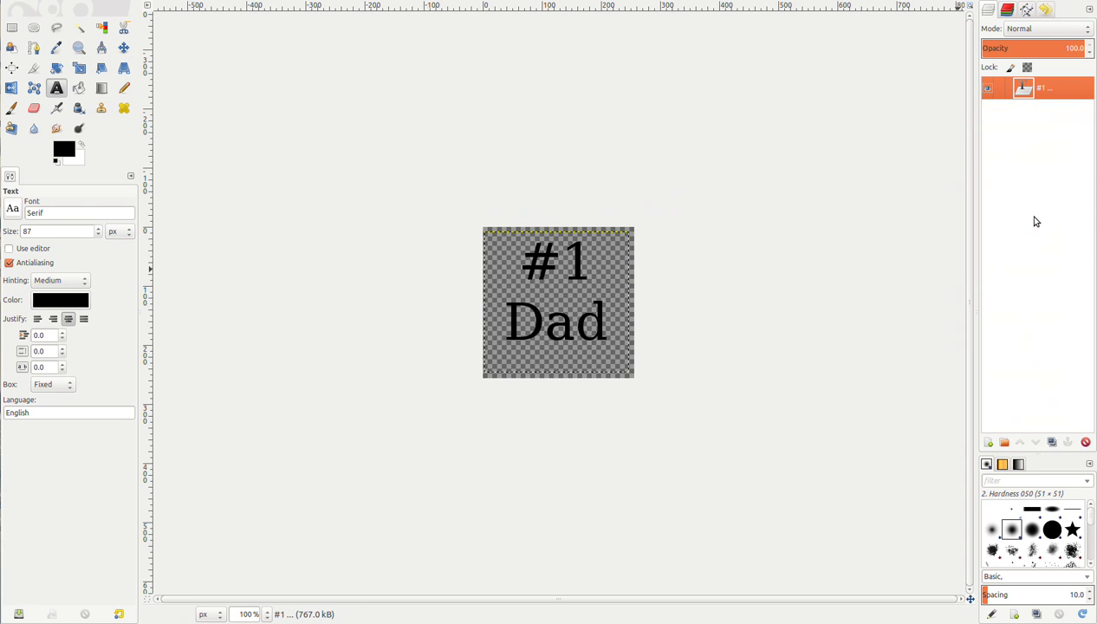
Fit the canvas to the layers
right_click(585, 289)
mouse_move(625, 363)
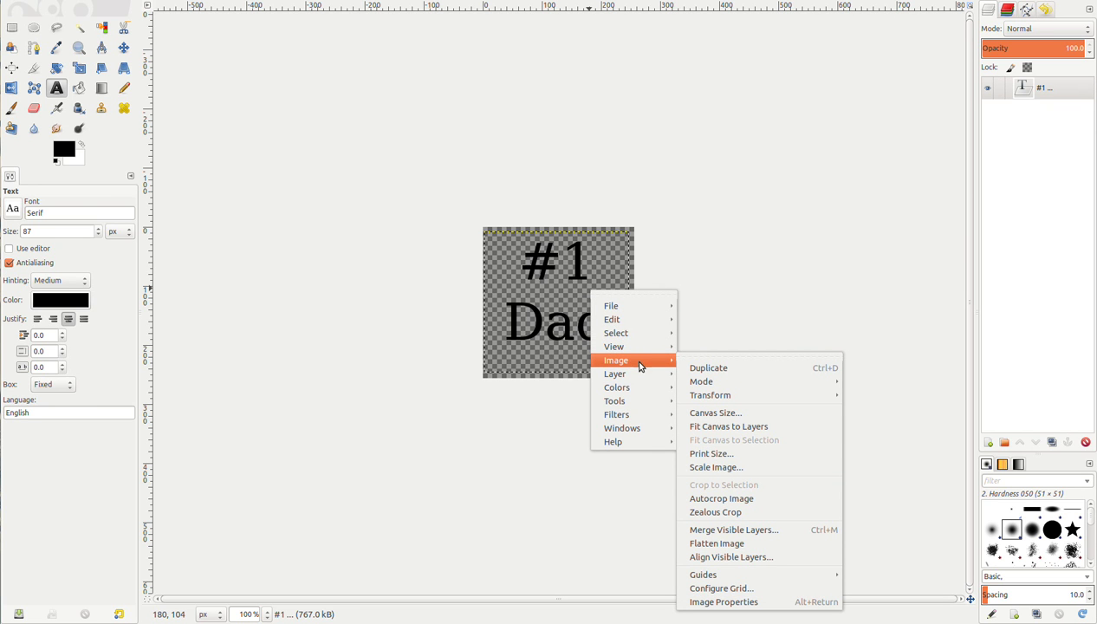
left_click(753, 431)
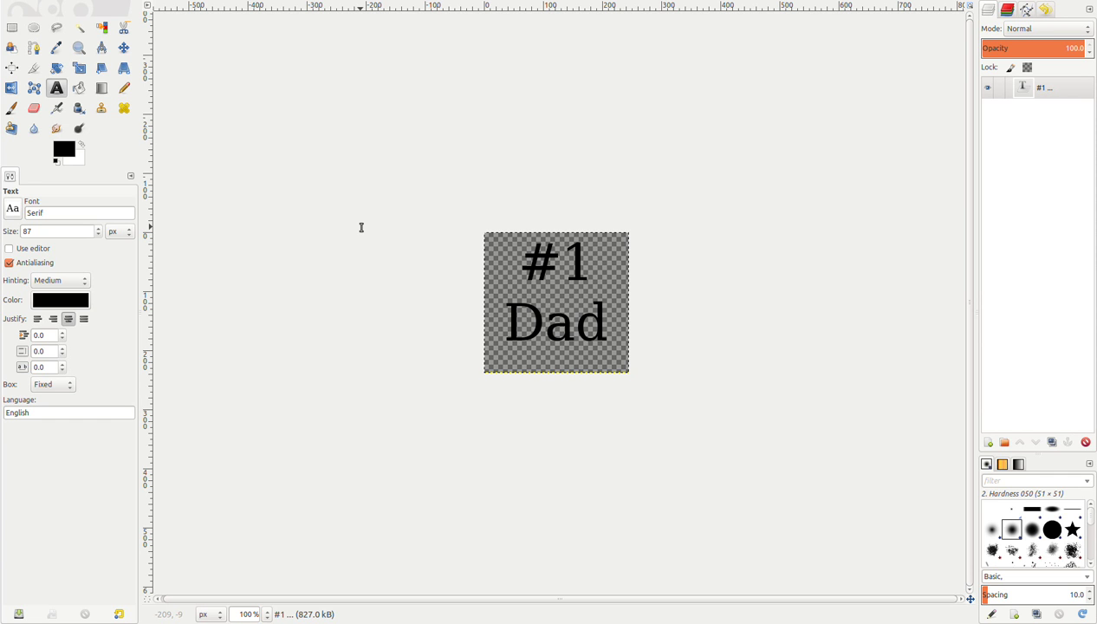
Start exporting the image and choose the existing #1.jpg in the Renders/Tutorials/Standard/Mug folder as the target file
key("ctrl+shift+e")
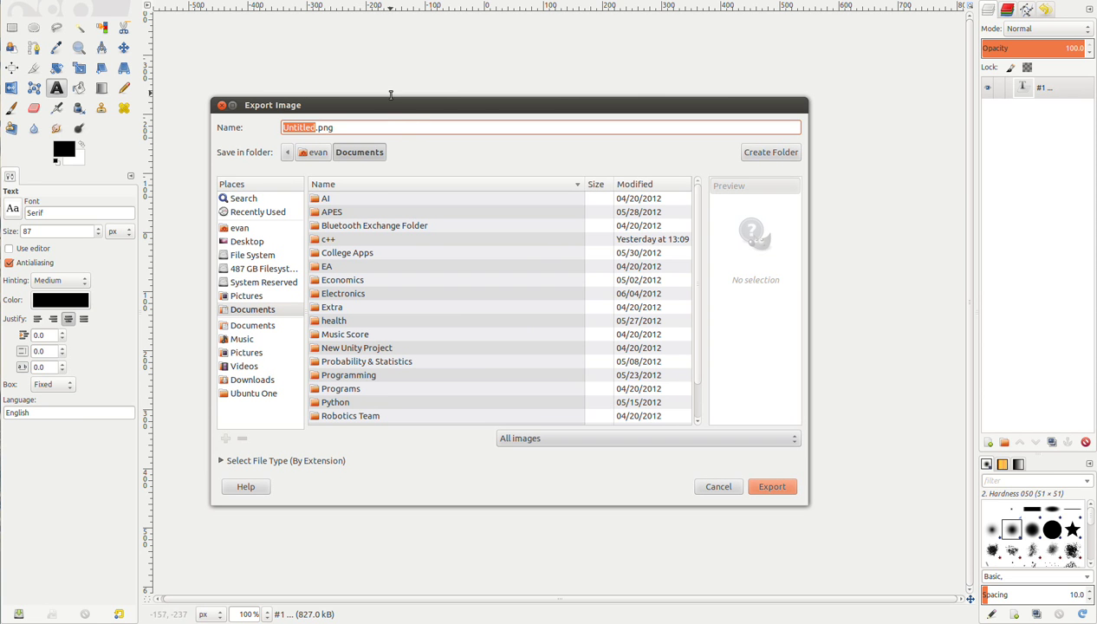
left_click(237, 229)
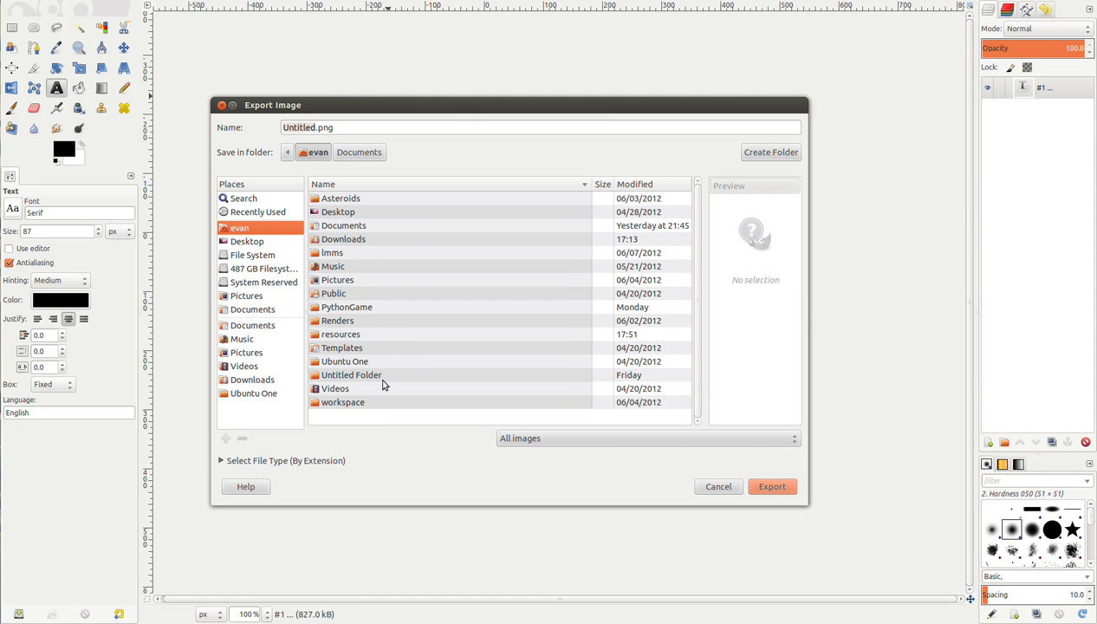
double_click(337, 322)
double_click(327, 280)
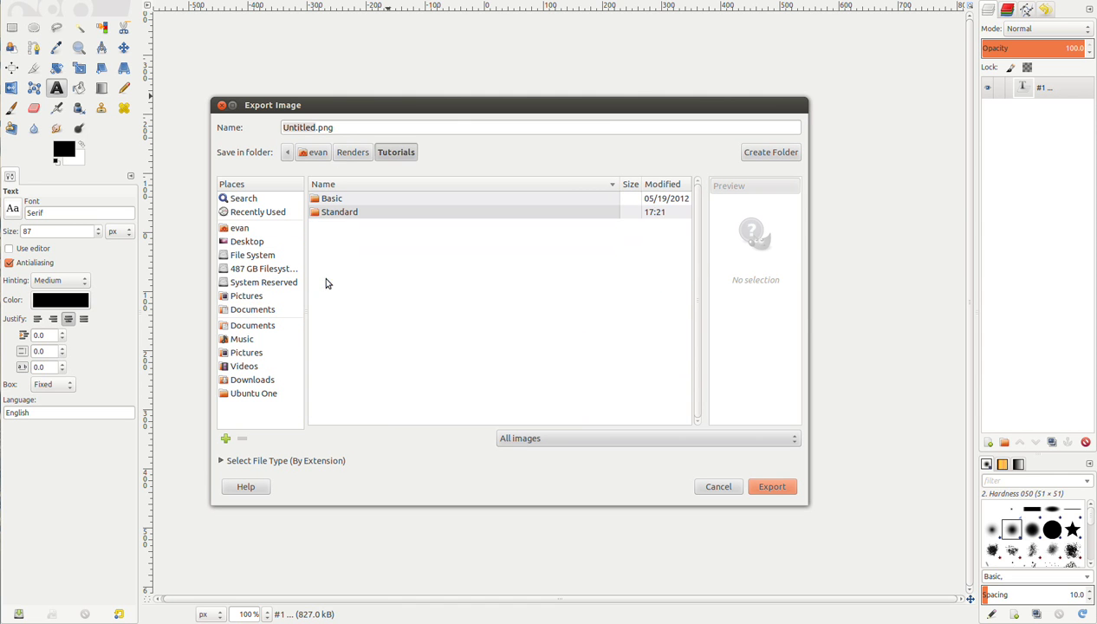
double_click(340, 211)
double_click(333, 267)
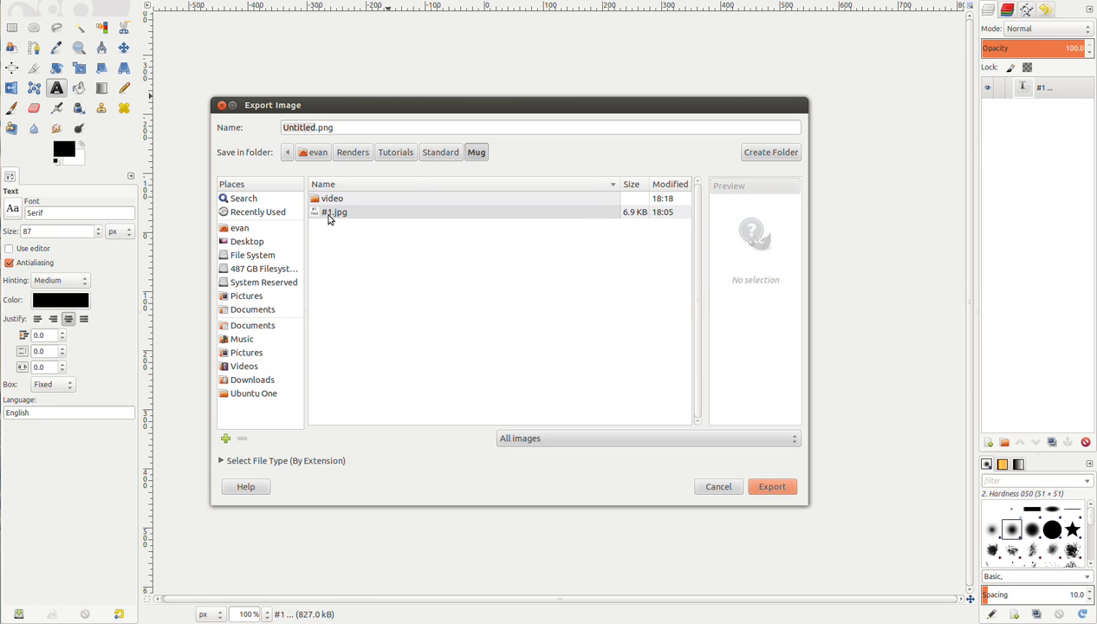
left_click(342, 215)
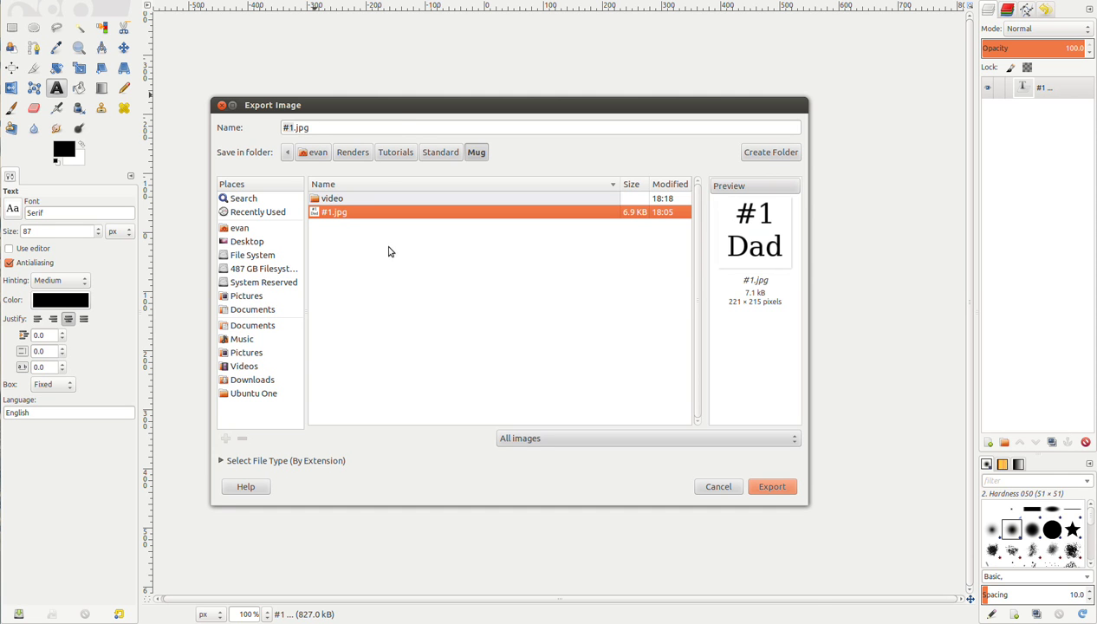
left_click_drag(394, 115, 459, 87)
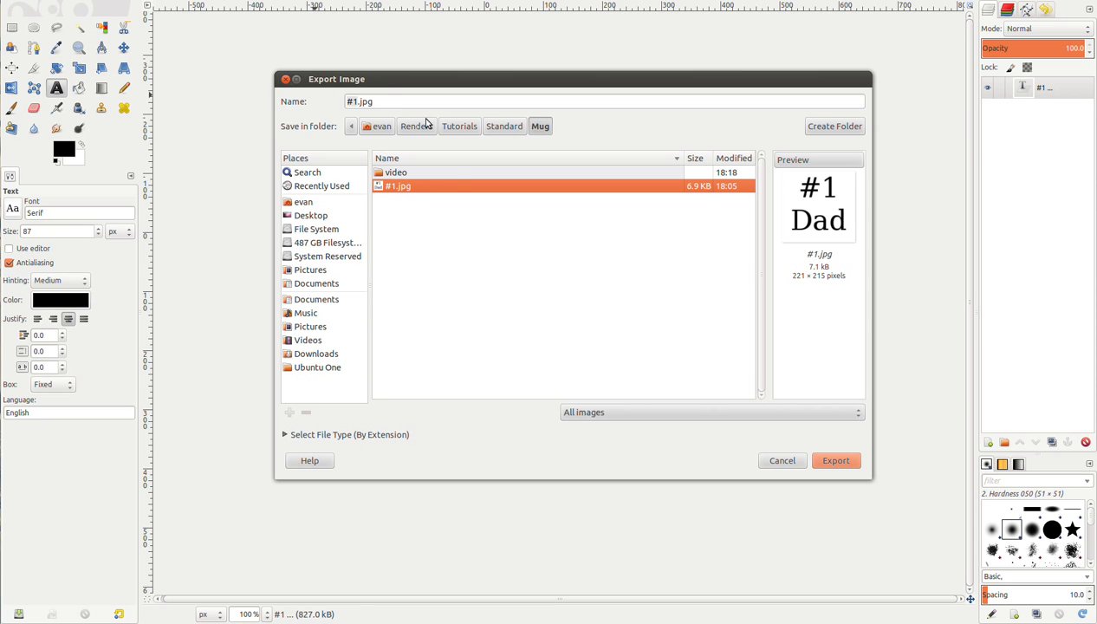
Export the image as a JPEG at quality 90, replacing the existing #1.jpg
left_click(847, 460)
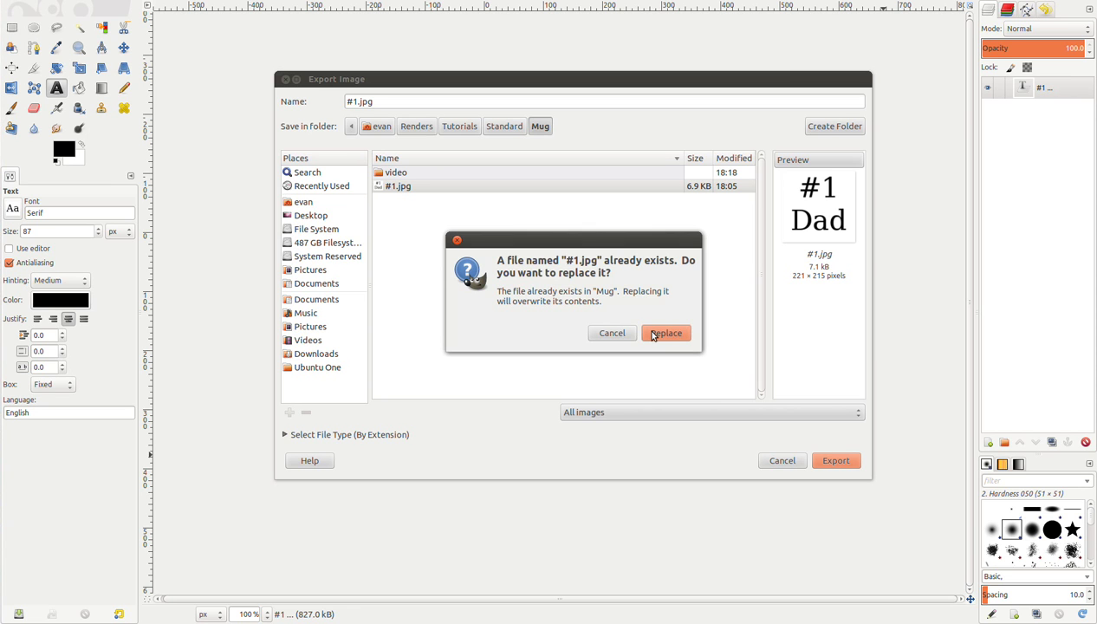
left_click(664, 333)
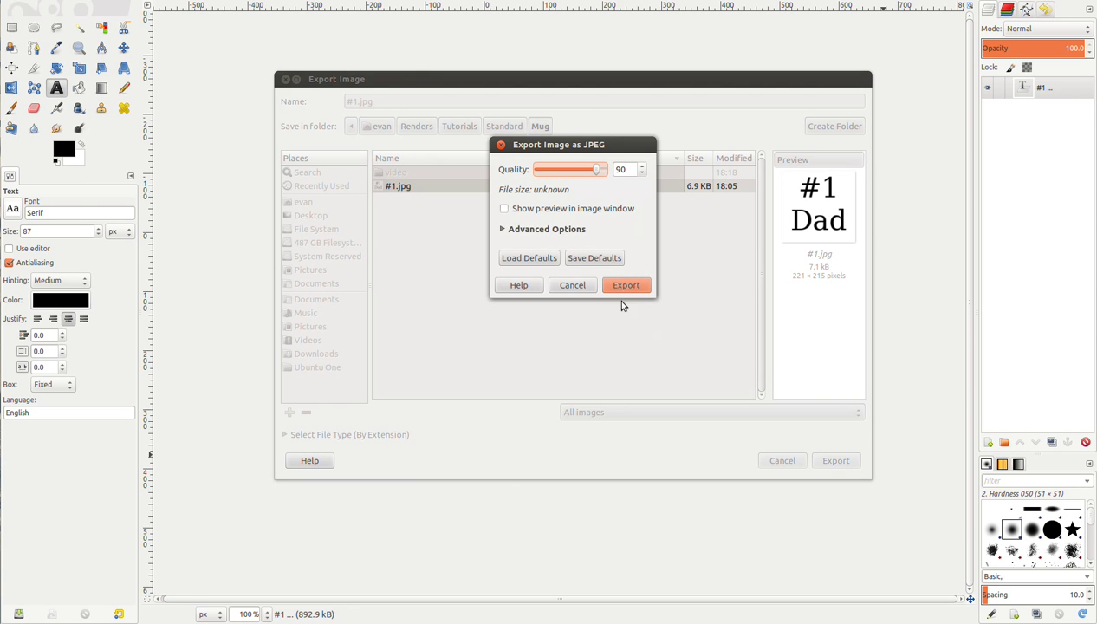
left_click(503, 229)
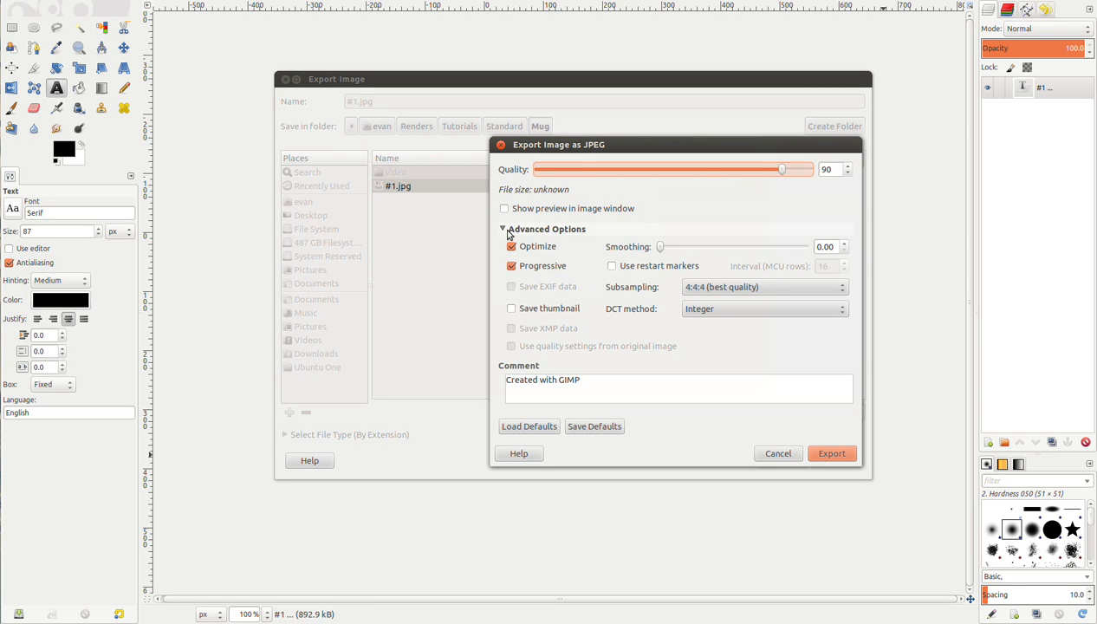
left_click(503, 230)
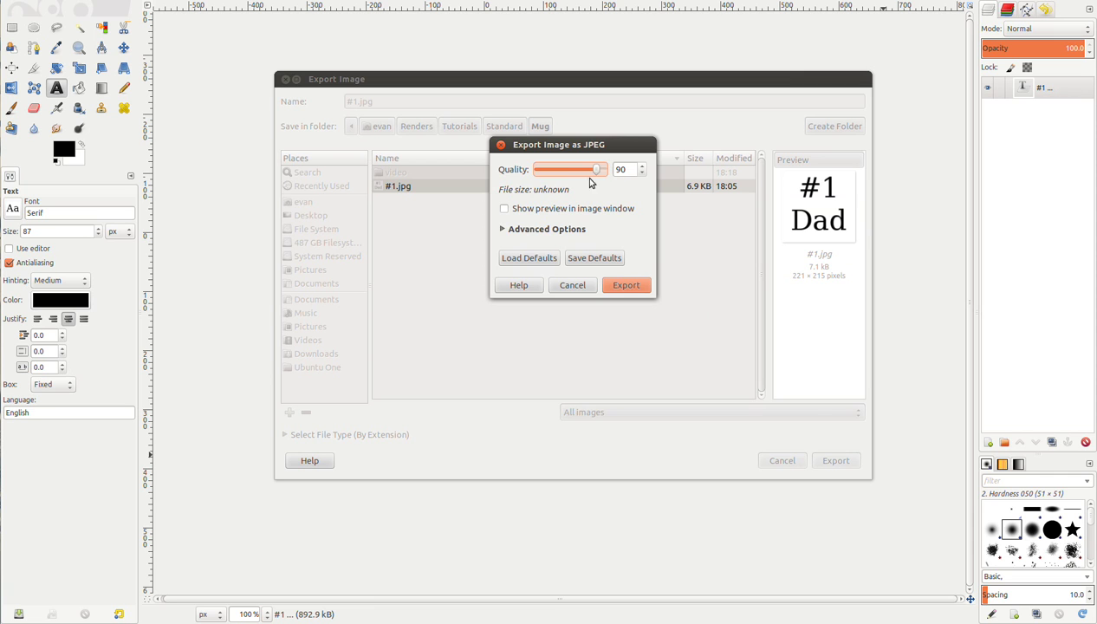
left_click(626, 286)
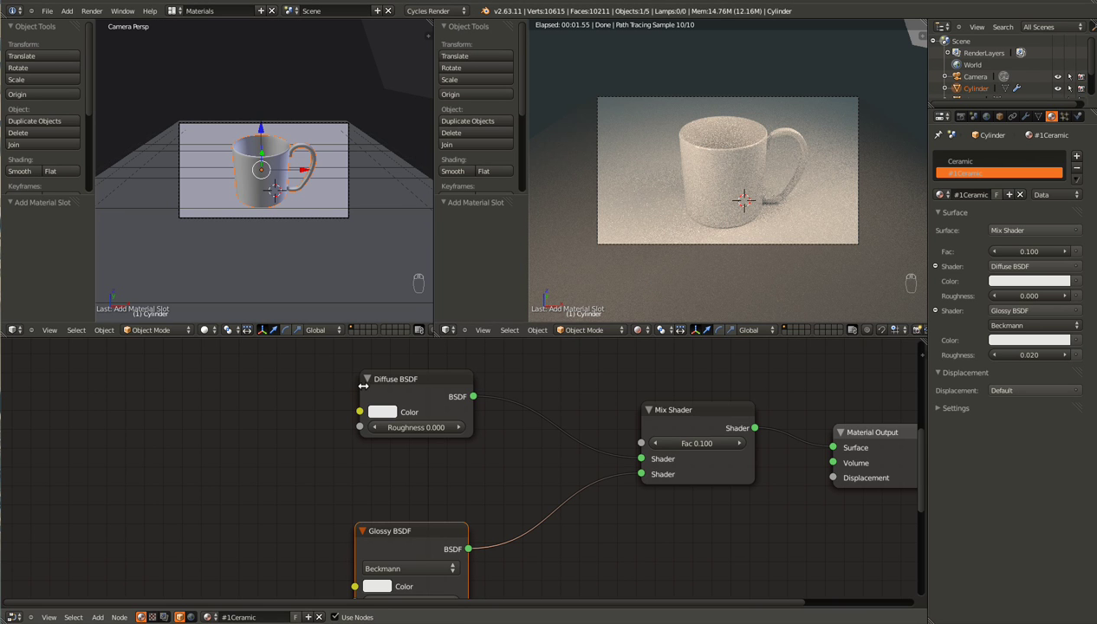
Switch to Blender, select all linked geometry of the mug's body without the handle, and assign the #1Ceramic material to it
middle_click_drag(224, 519, 234, 459)
scroll(232, 466, "down", 3)
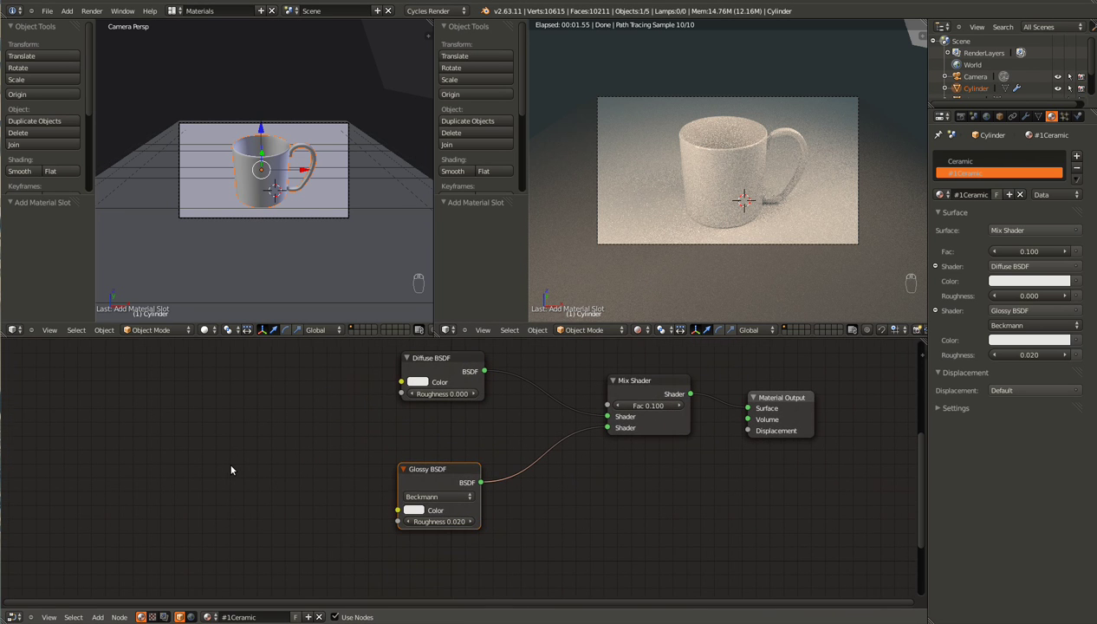
middle_click_drag(285, 409, 320, 467)
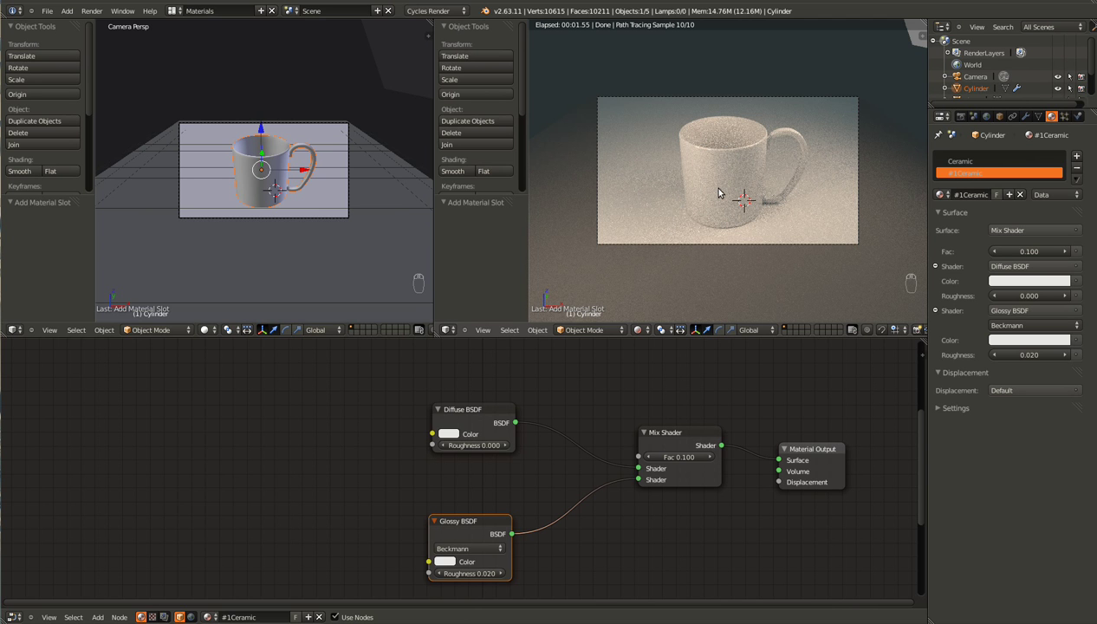
scroll(271, 134, "up", 3)
key("Tab")
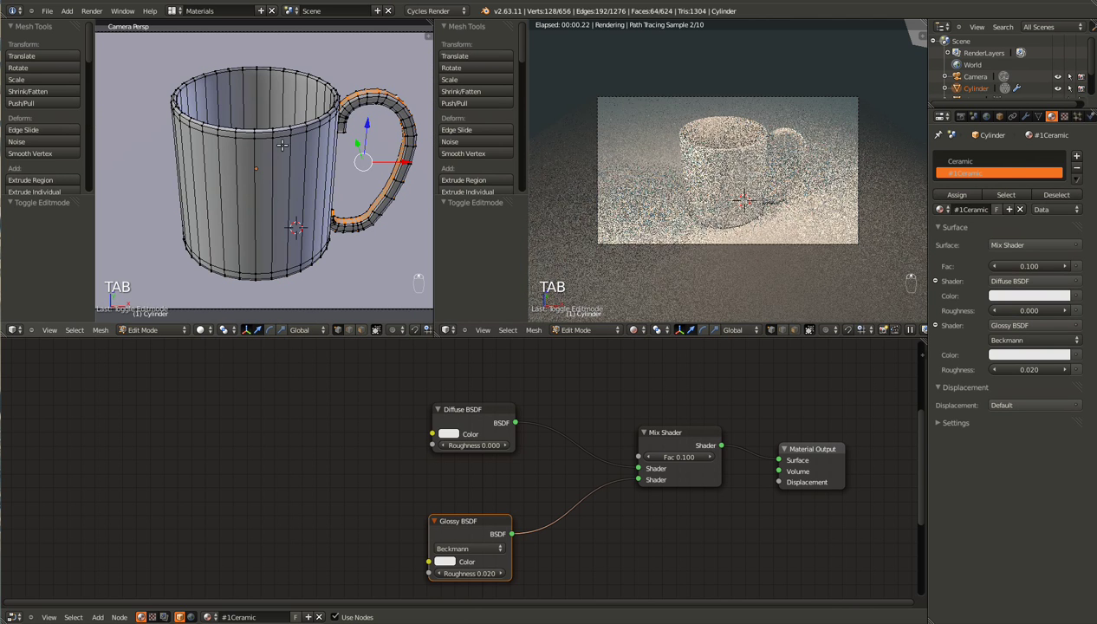
right_click(271, 134)
key("ctrl+l")
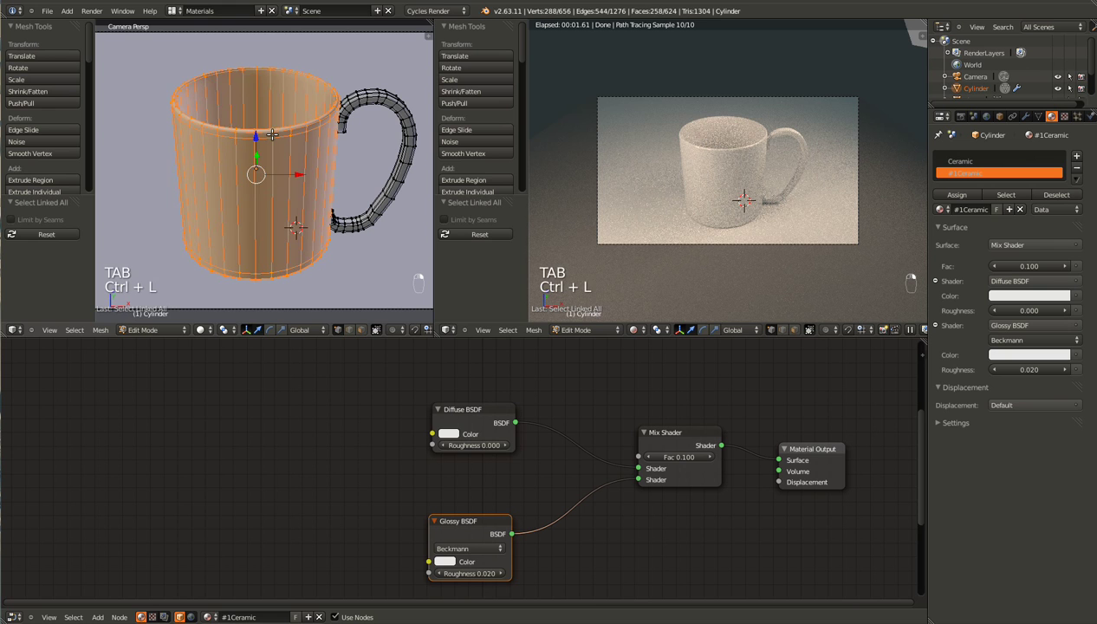
right_click(273, 137)
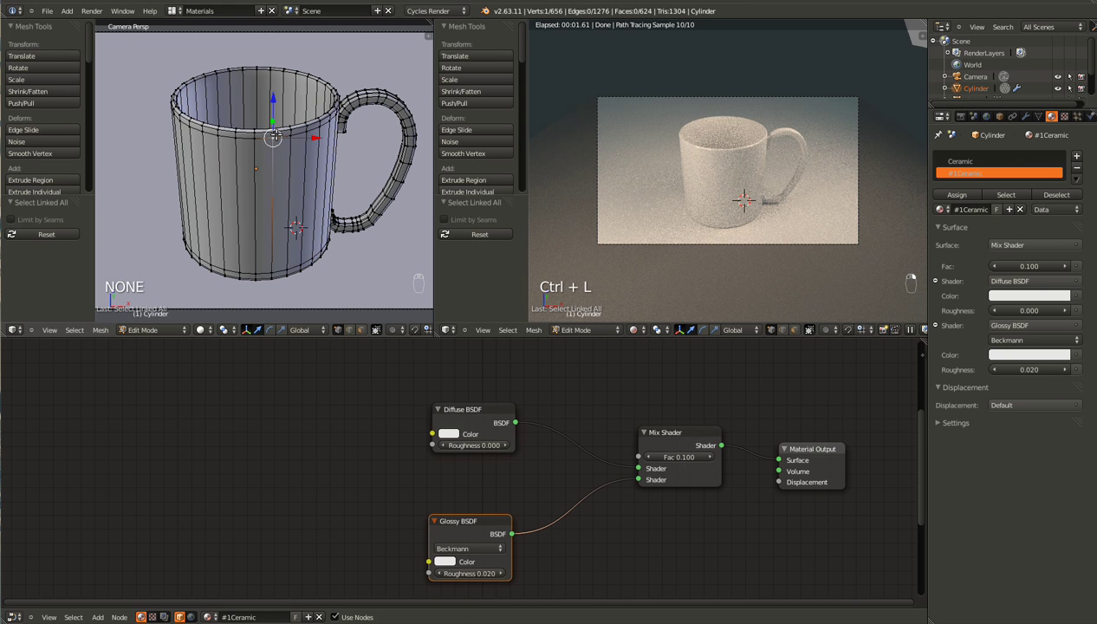
key("alt+space")
key("Escape")
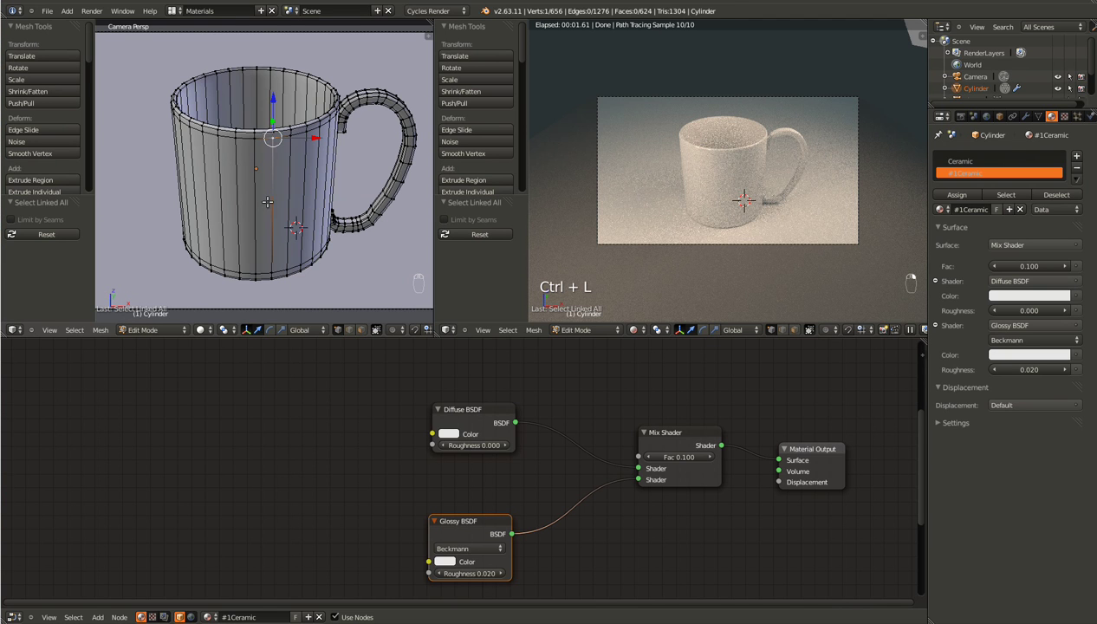
key("ctrl+l")
left_click(957, 195)
key("Tab")
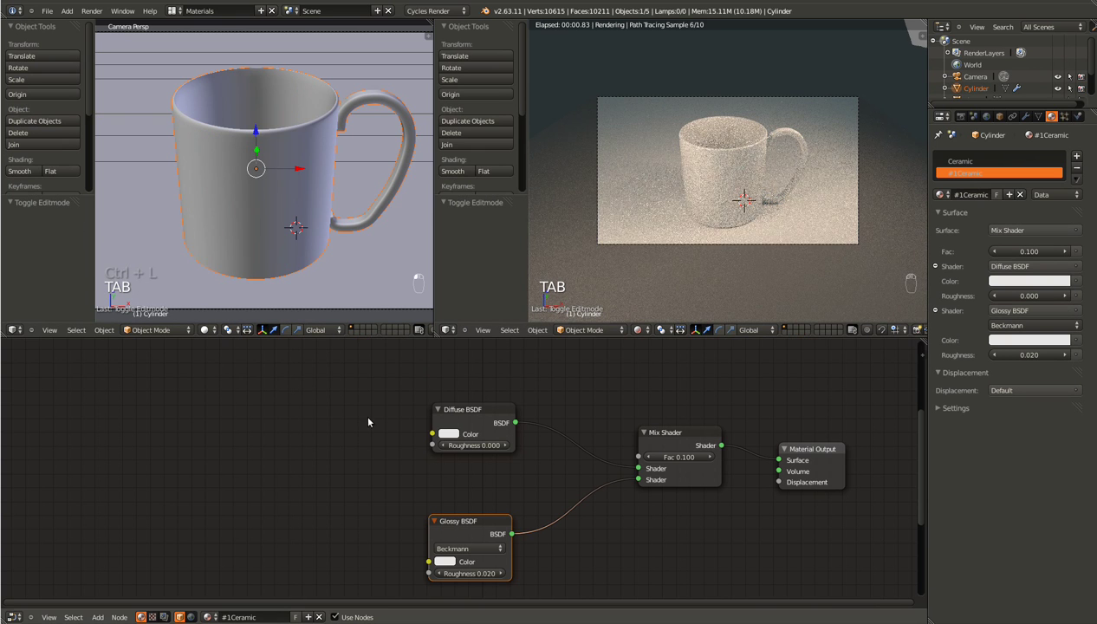
Add an Image Texture node to the #1Ceramic material and connect its Color output to the Diffuse BSDF's Color input
key("shift+a")
mouse_move(291, 444)
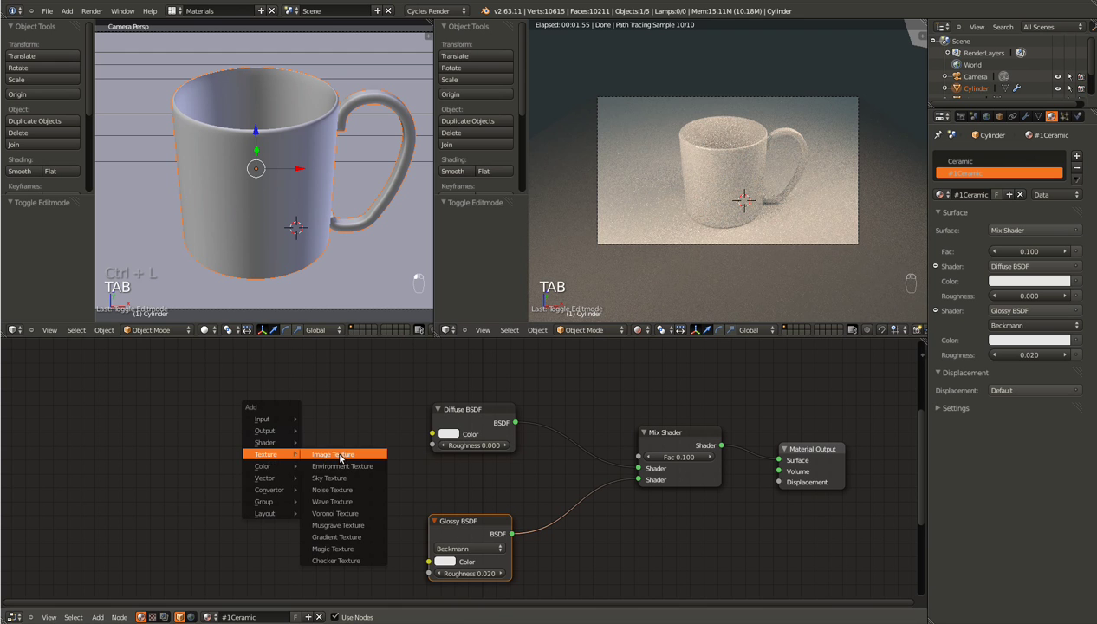
left_click(339, 455)
left_click(346, 420)
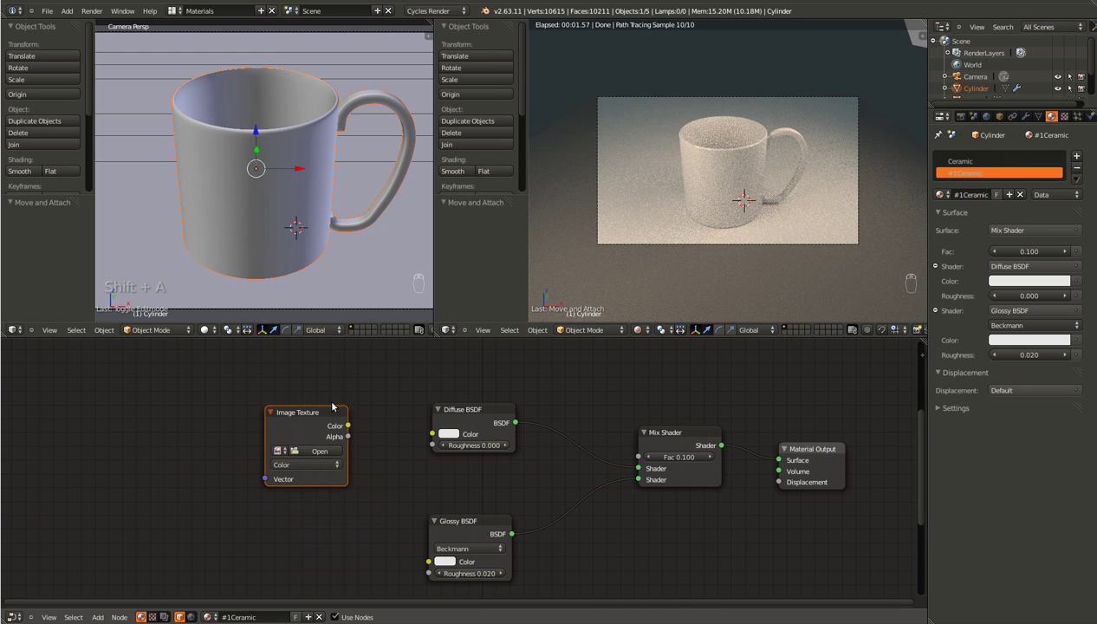
left_click_drag(348, 425, 432, 433)
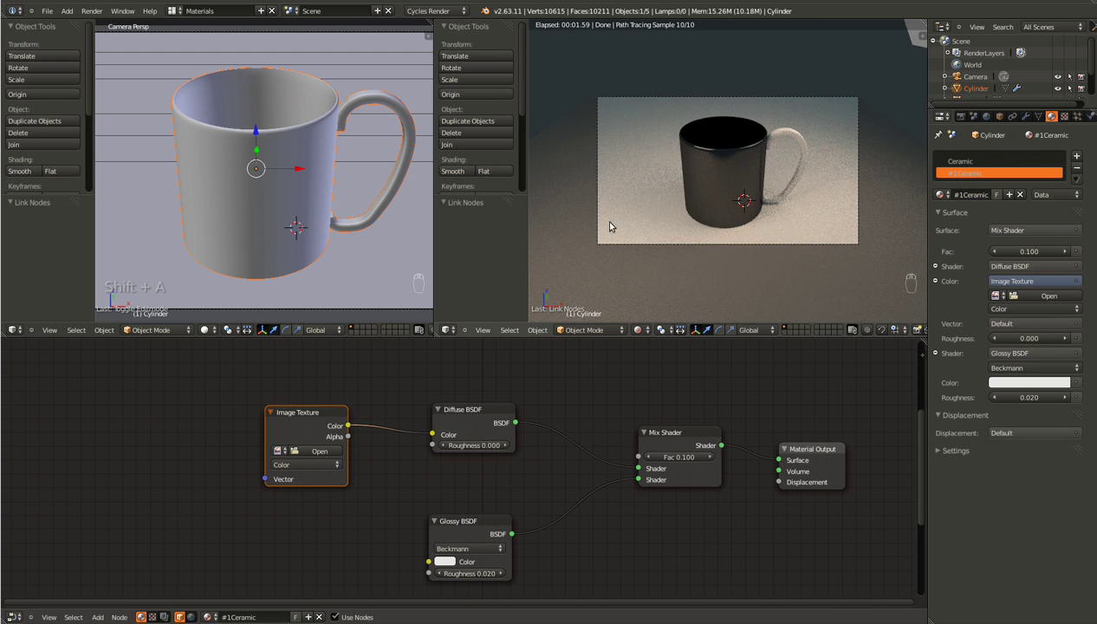
Load #1.jpg from the Renders/Tutorials/Standard/Mug folder into the Image Texture node
left_click(279, 451)
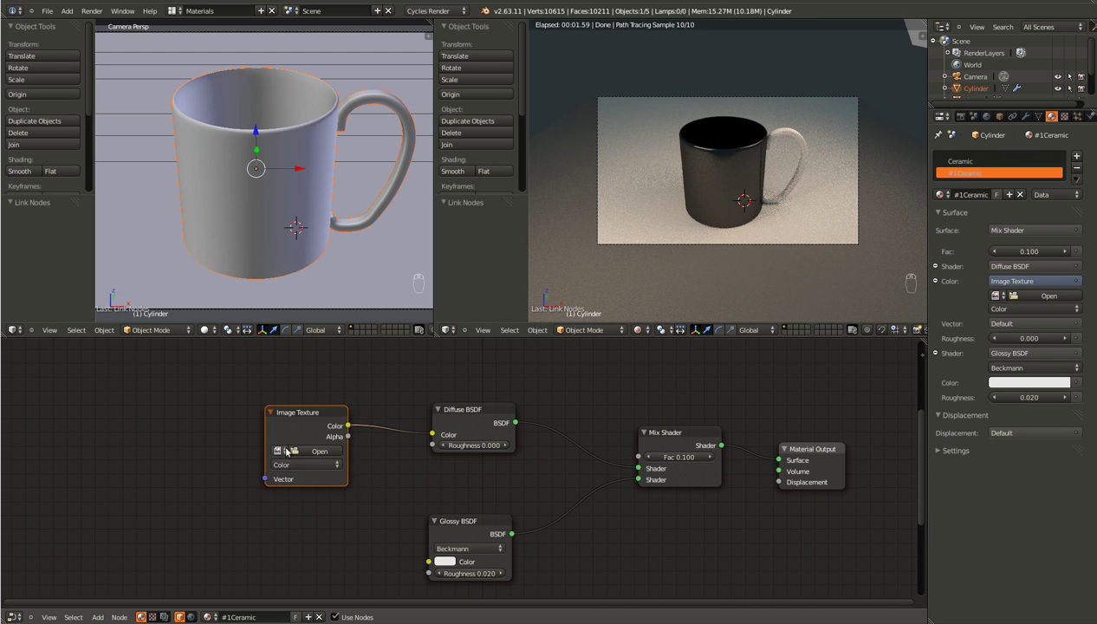
left_click(279, 451)
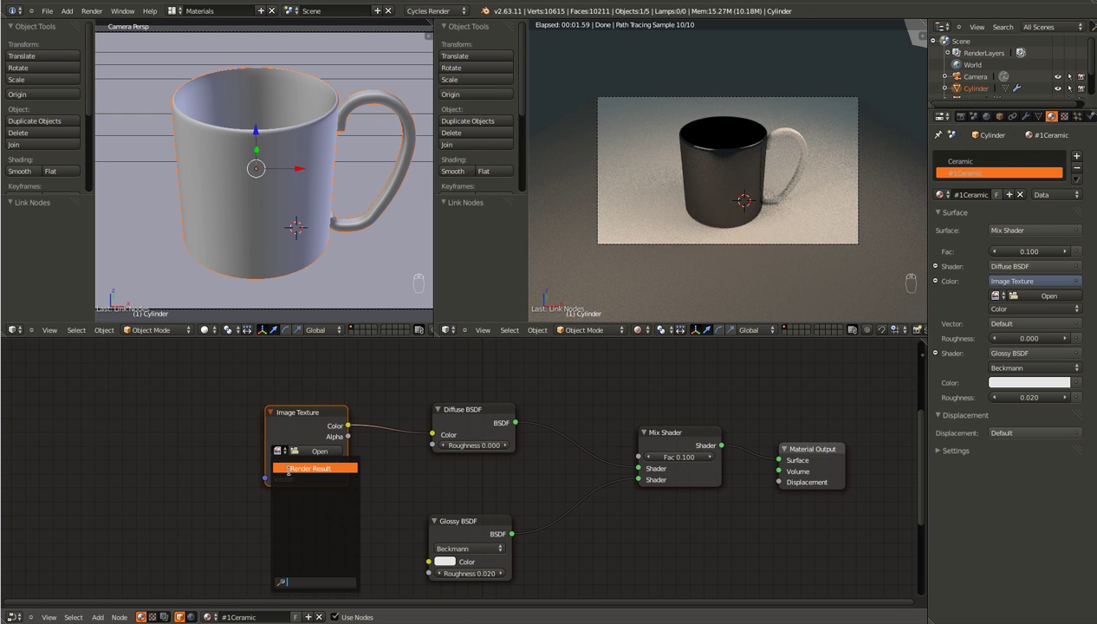
left_click(290, 439)
left_click(314, 450)
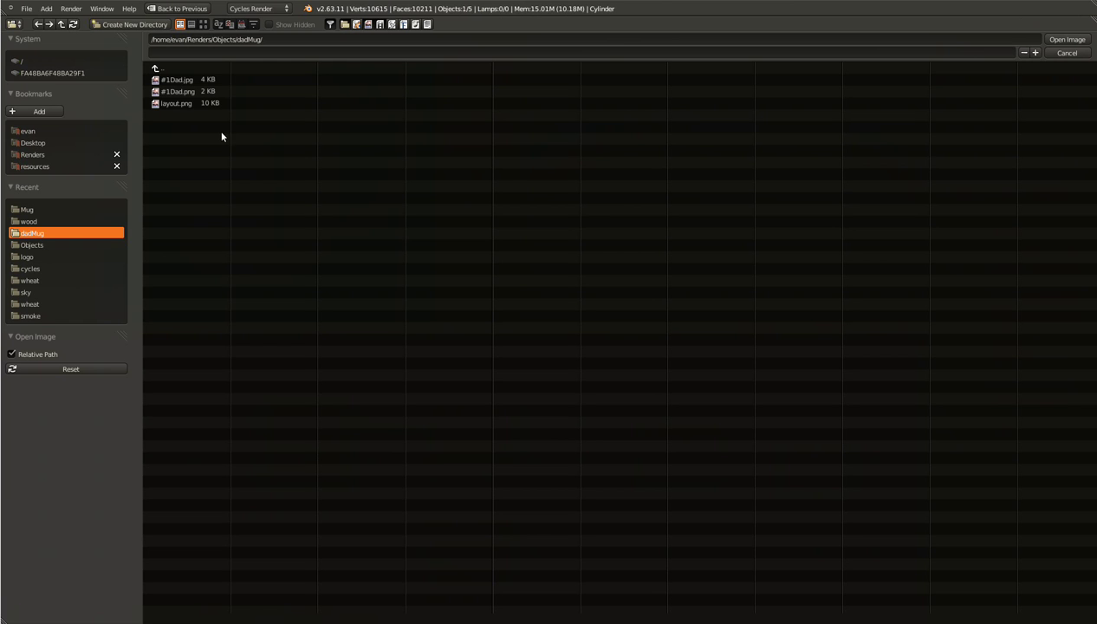
left_click(32, 155)
left_click(172, 152)
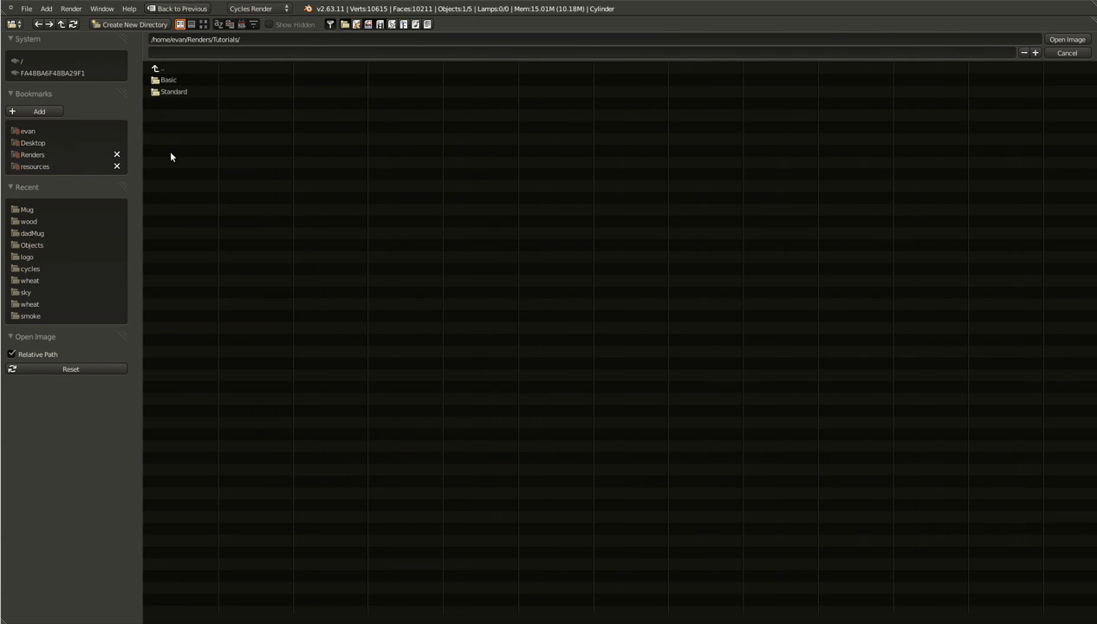
left_click(168, 90)
left_click(172, 138)
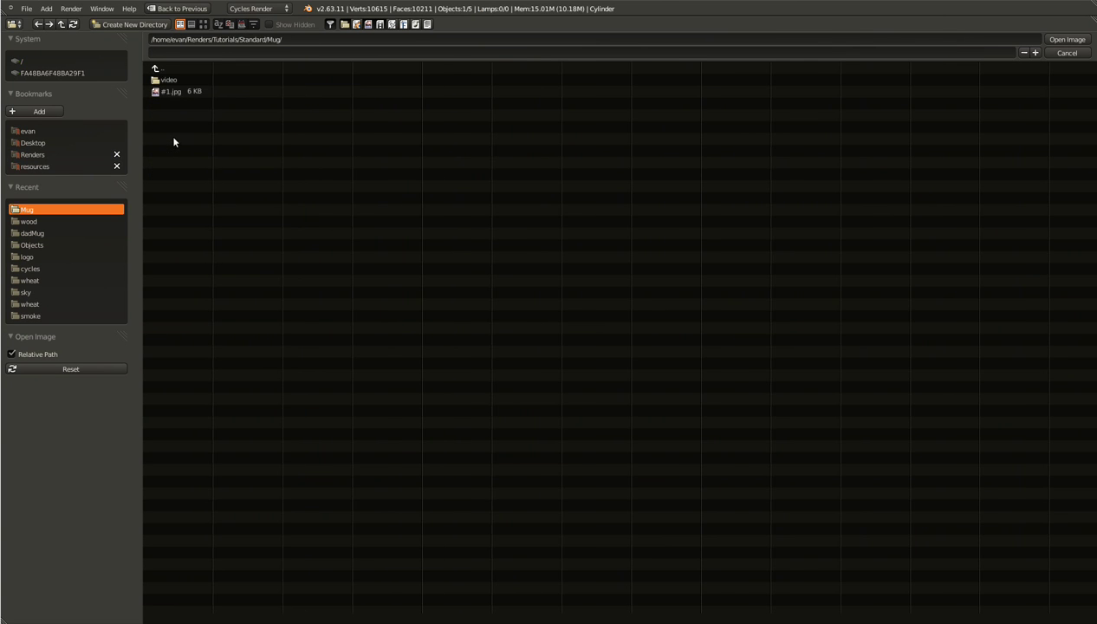
double_click(176, 92)
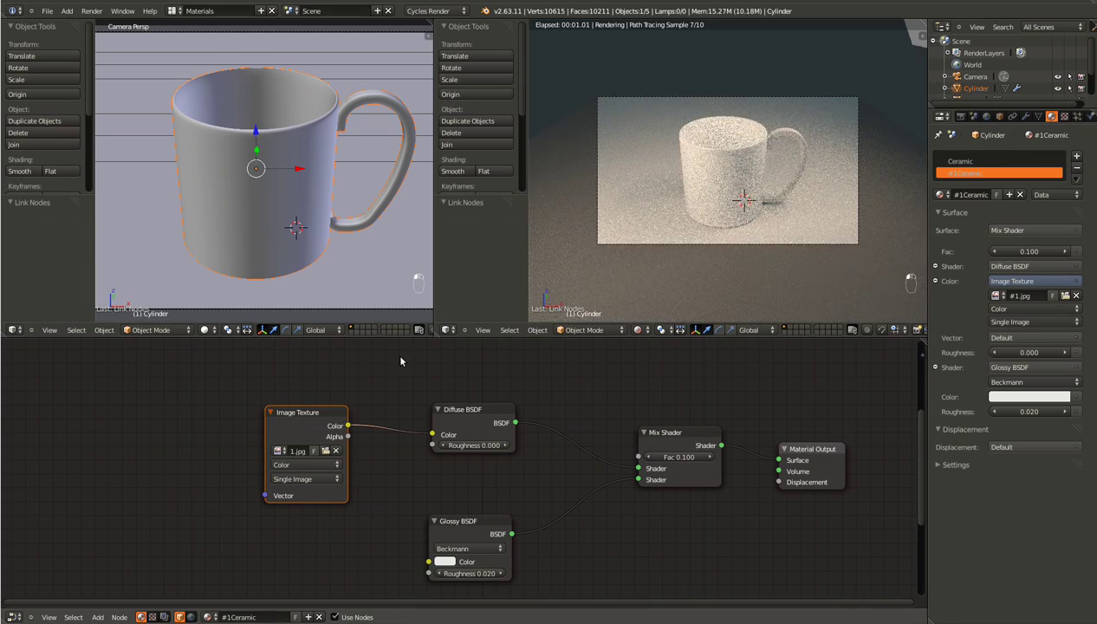
Add a Texture Coordinate node beside the Image Texture node and link it to the image's Vector input
middle_click_drag(735, 195, 757, 130)
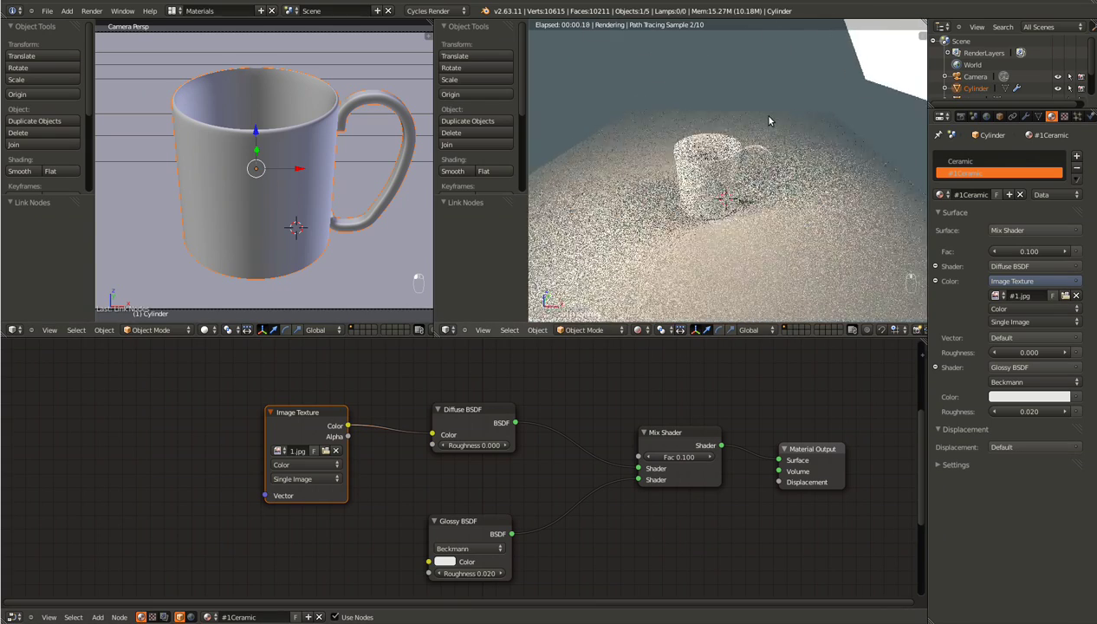
key("KP_0")
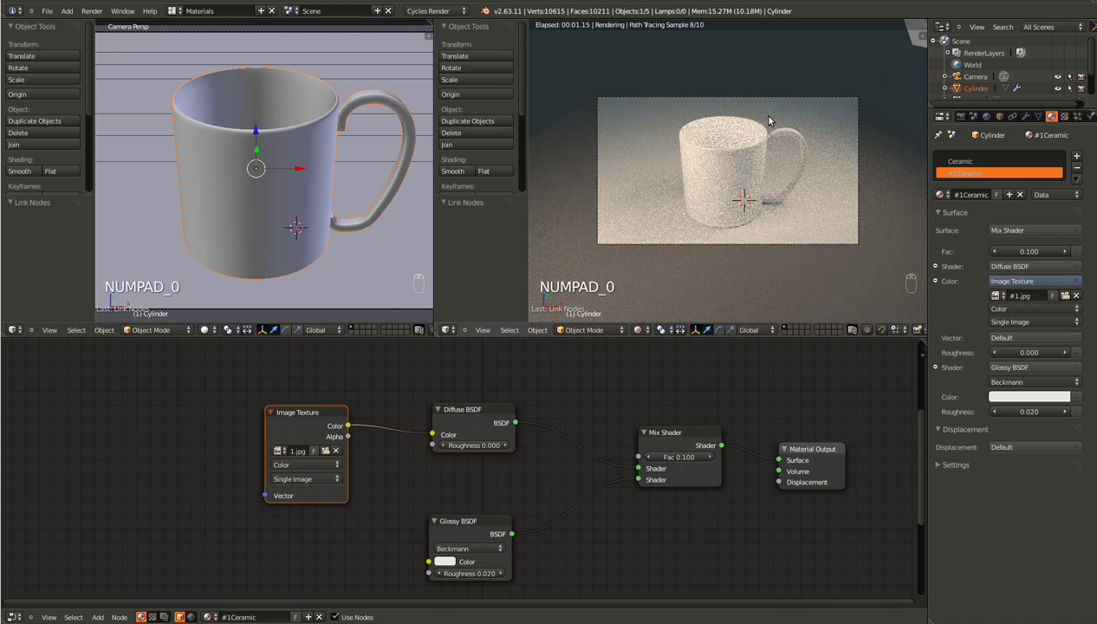
scroll(672, 221, "up", 3)
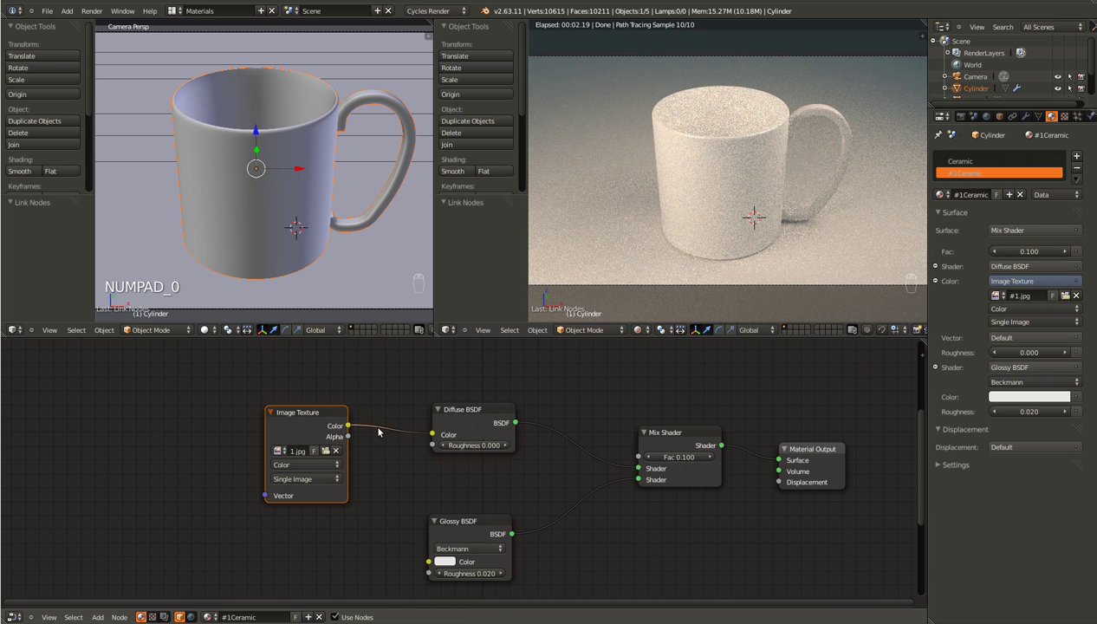
key("shift+a")
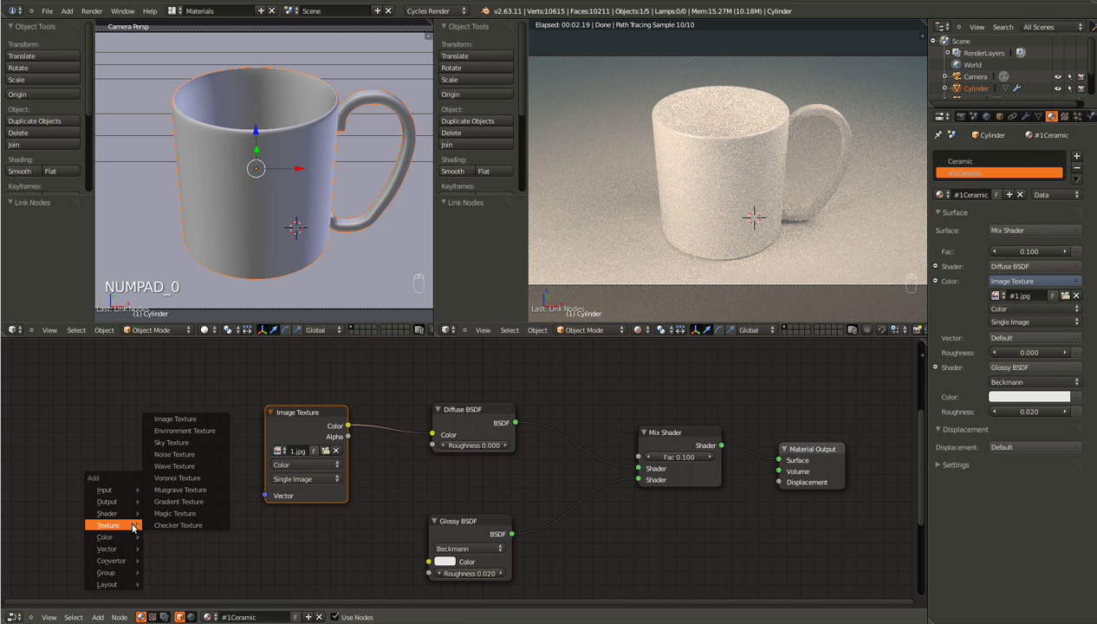
mouse_move(105, 490)
left_click(182, 487)
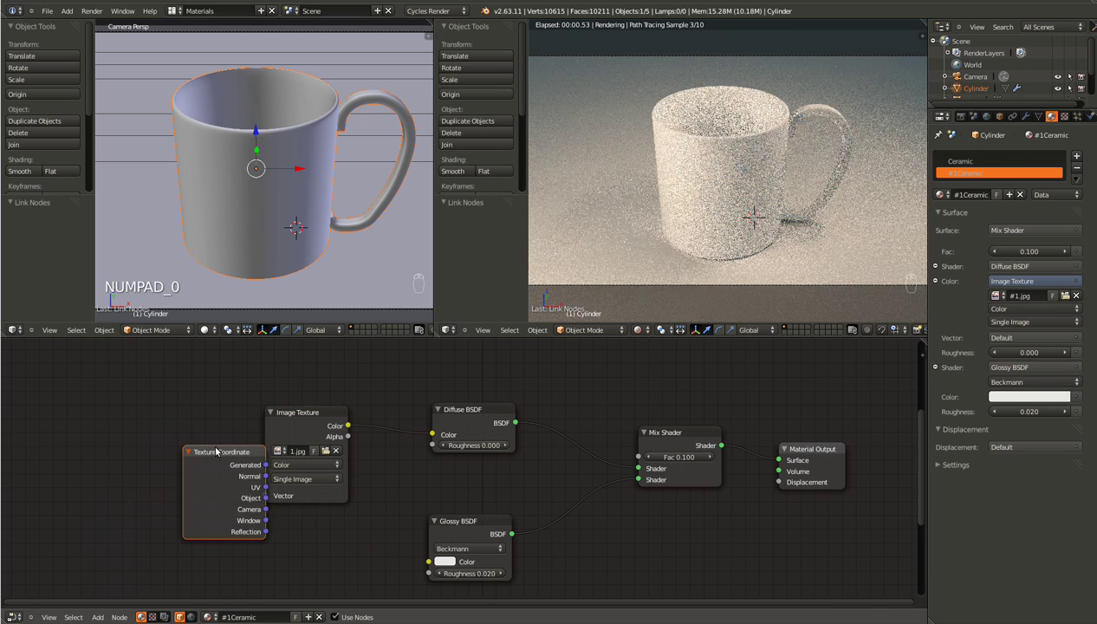
left_click(126, 464)
mouse_move(209, 472)
left_mouse_down()
mouse_move(264, 496)
mouse_move(196, 462)
mouse_move(247, 512)
mouse_move(260, 494)
mouse_move(183, 467)
mouse_move(208, 479)
mouse_move(198, 483)
left_mouse_up()
left_click(264, 497)
Switch to the UV Editing screen layout
middle_click_drag(729, 270, 635, 182)
right_click(635, 182)
key("KP_Decimal")
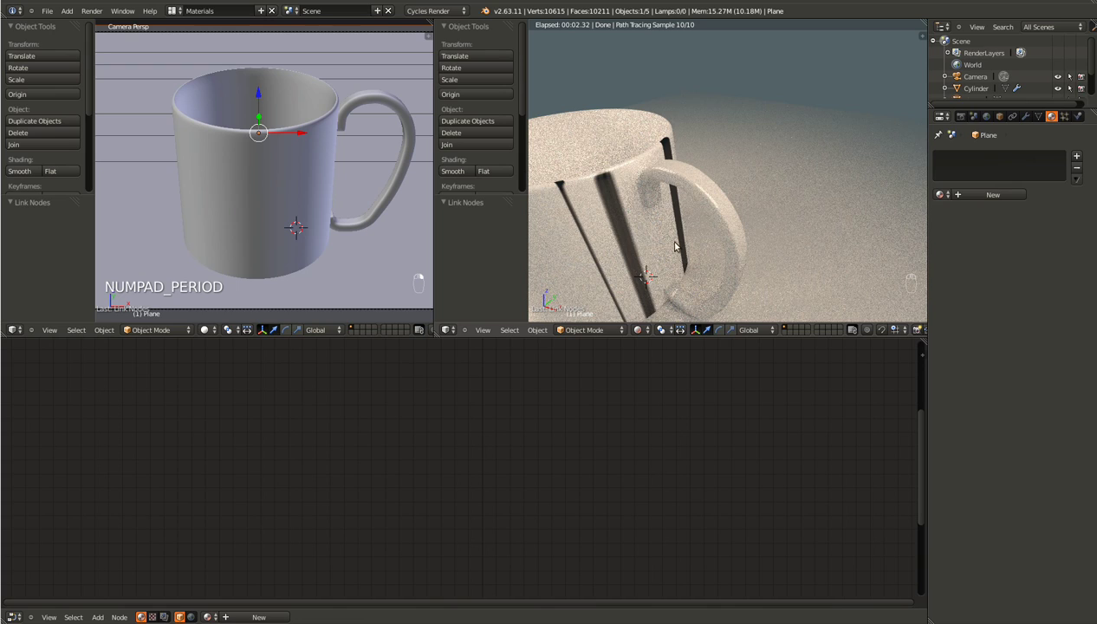
key("KP_0")
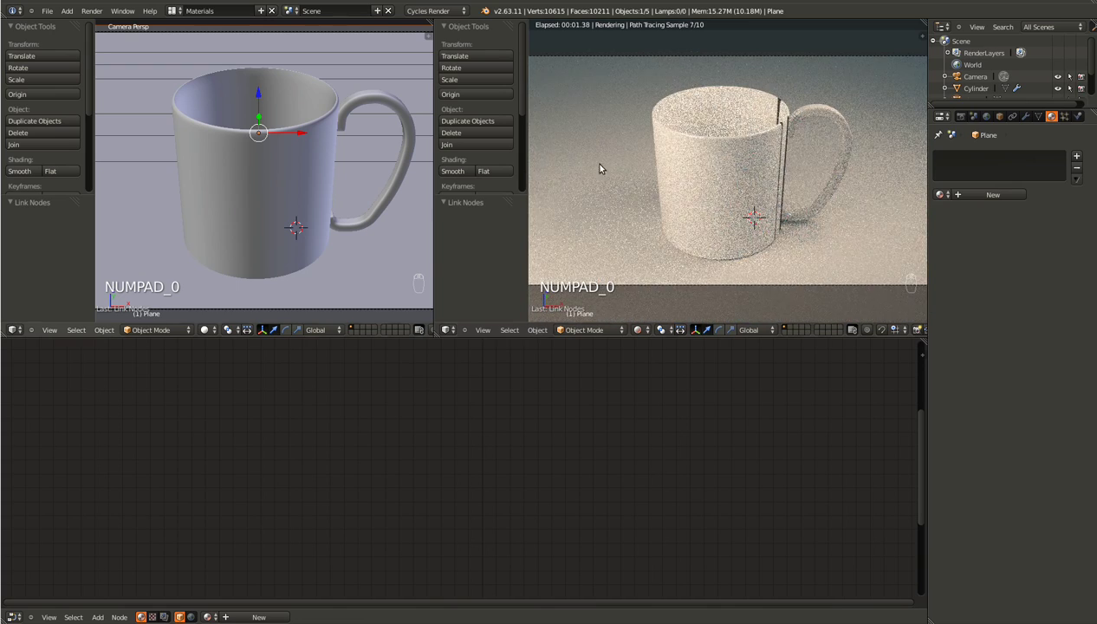
key("ctrl+Left")
key("ctrl+Left")
key("ctrl+Left")
key("ctrl+Left")
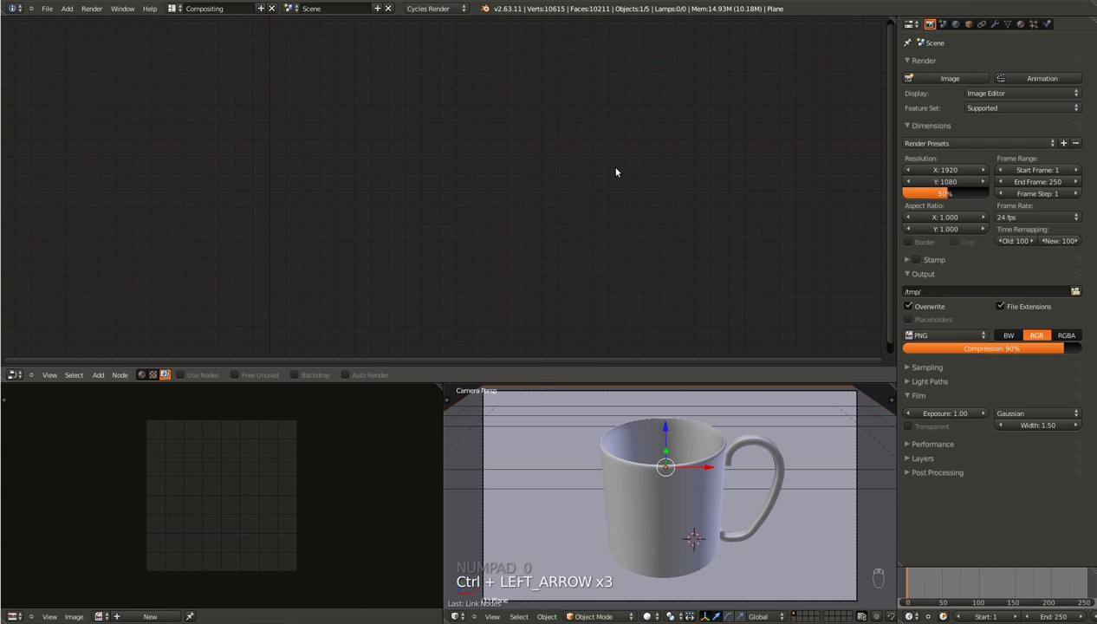
key("ctrl+Left")
key("ctrl+Left")
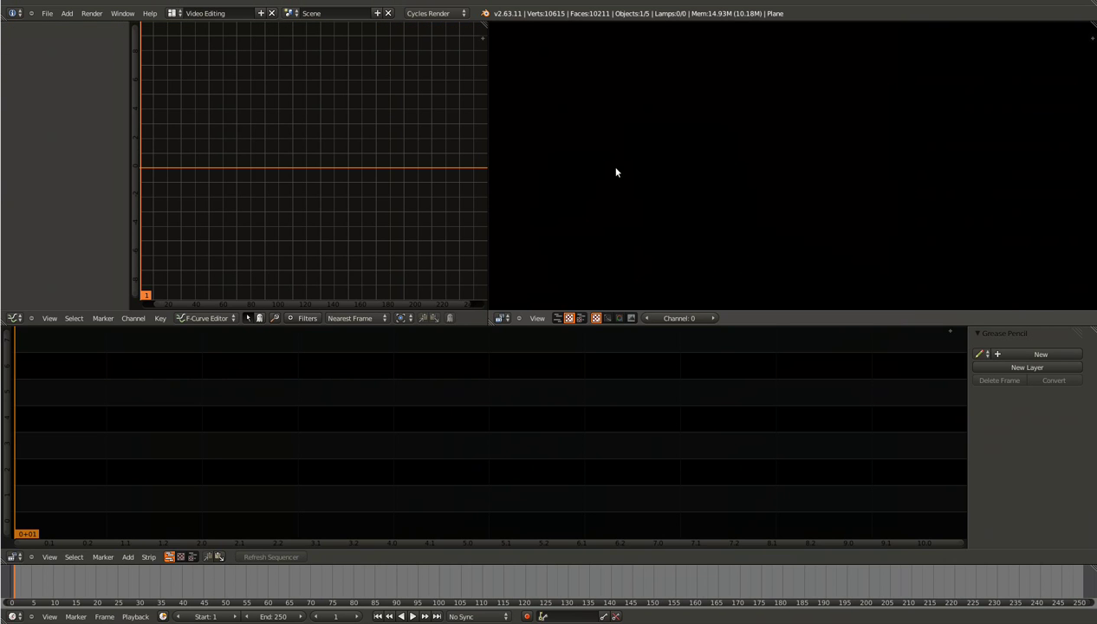
key("ctrl+Left")
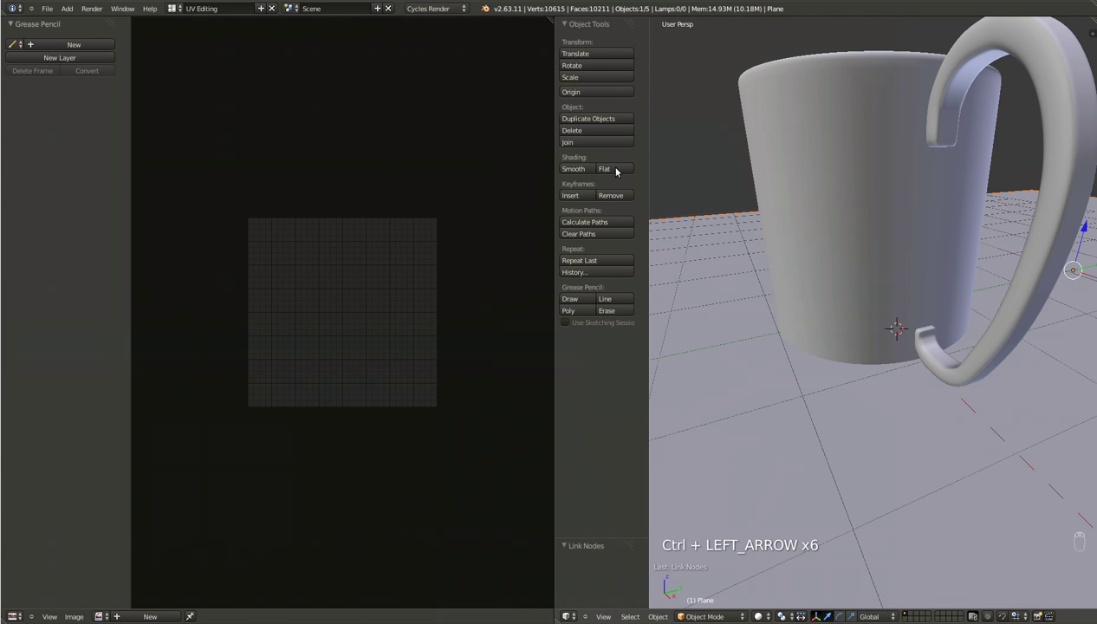
left_click(173, 8)
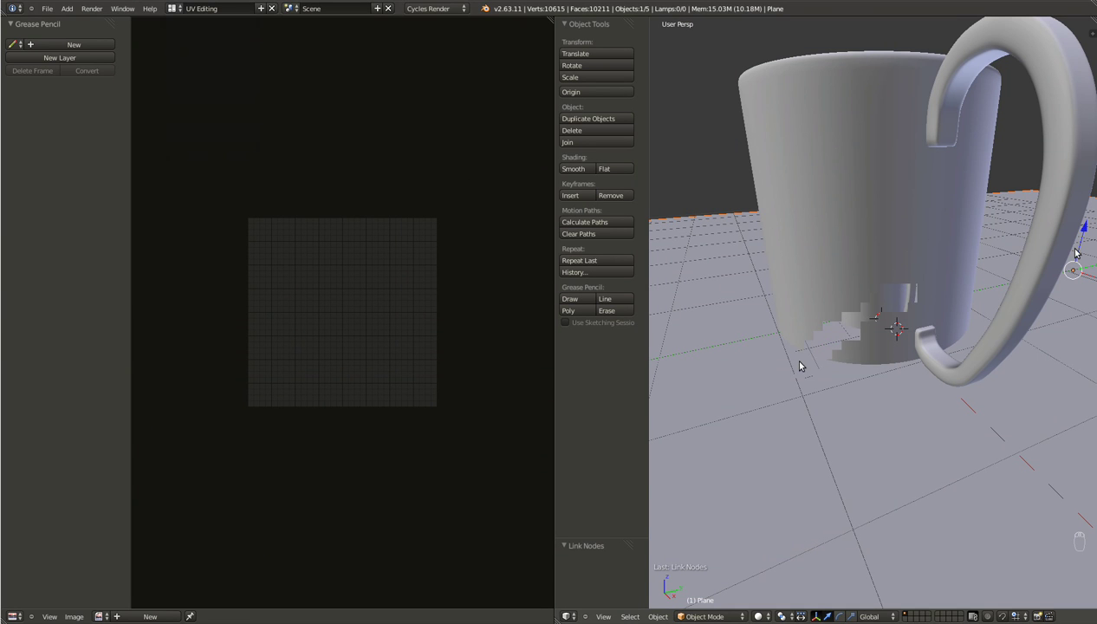
Show the camera view, split off a second 3D viewport, and set the new viewport to Rendered shading
key("KP_0")
left_click_drag(1090, 33, 807, 102)
key("t")
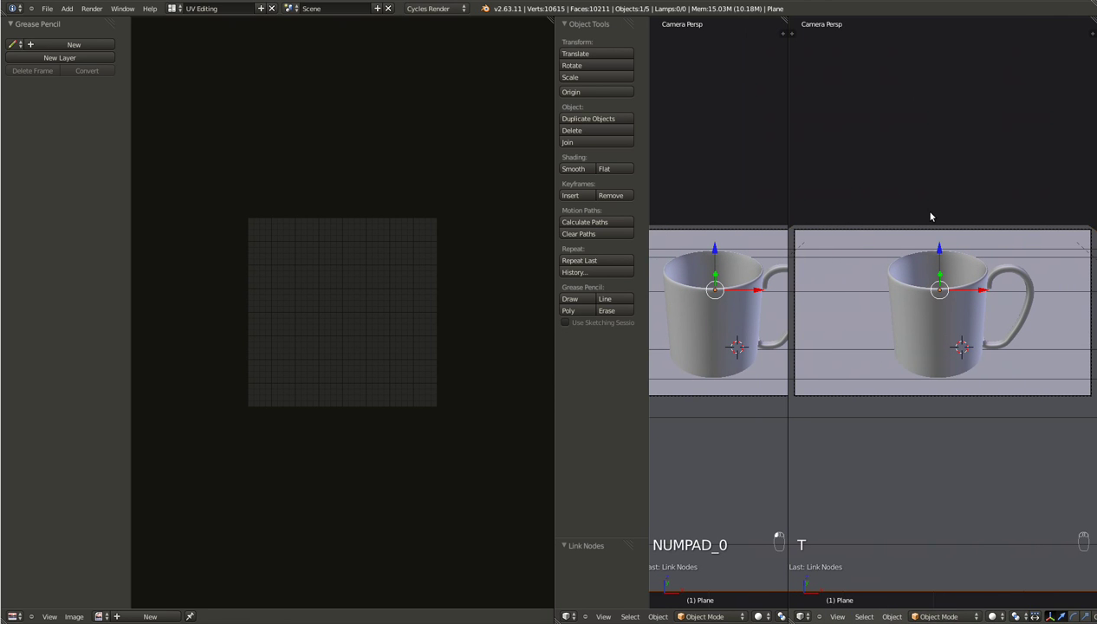
left_click(992, 616)
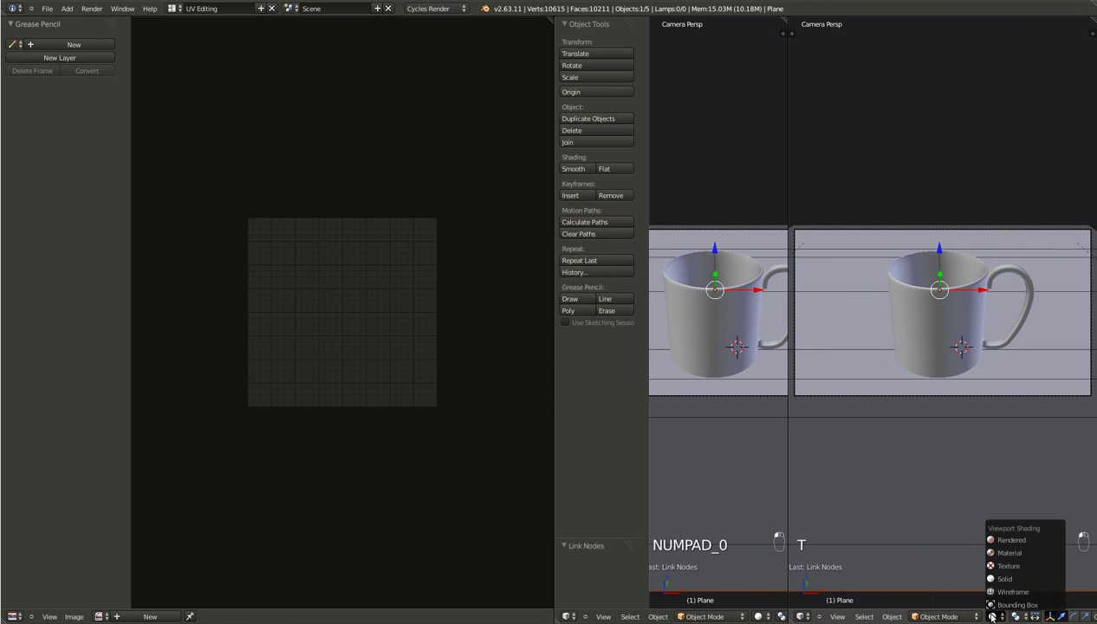
left_click(1009, 534)
Select the mug and apply a Cylinder Projection to its body faces in Edit Mode from the orthographic front view
right_click(734, 347)
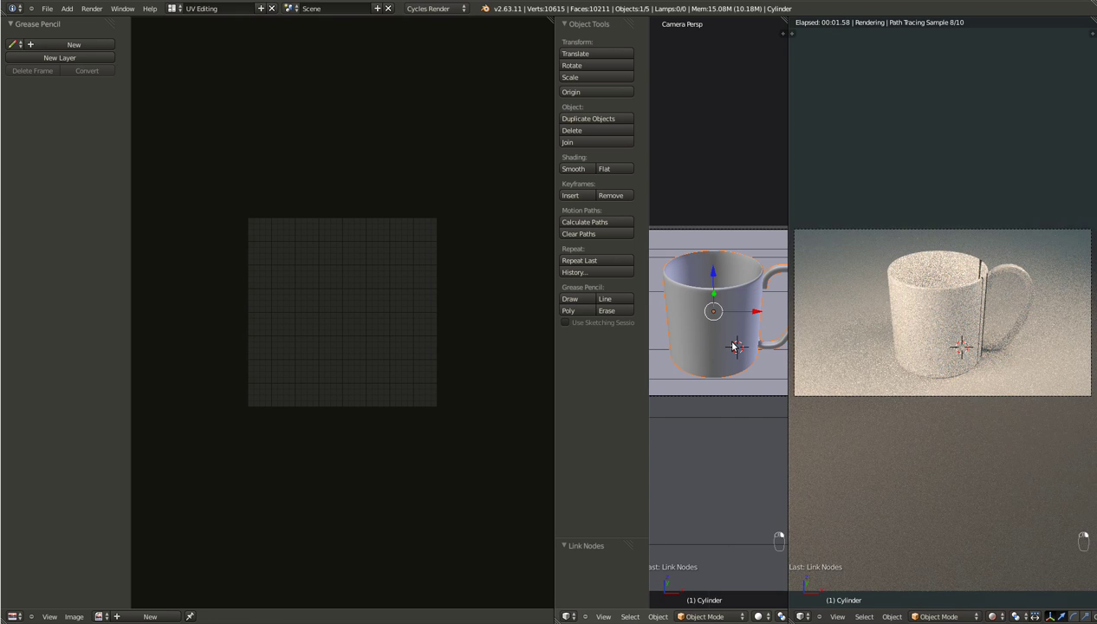
key("KP_1")
key("KP_5")
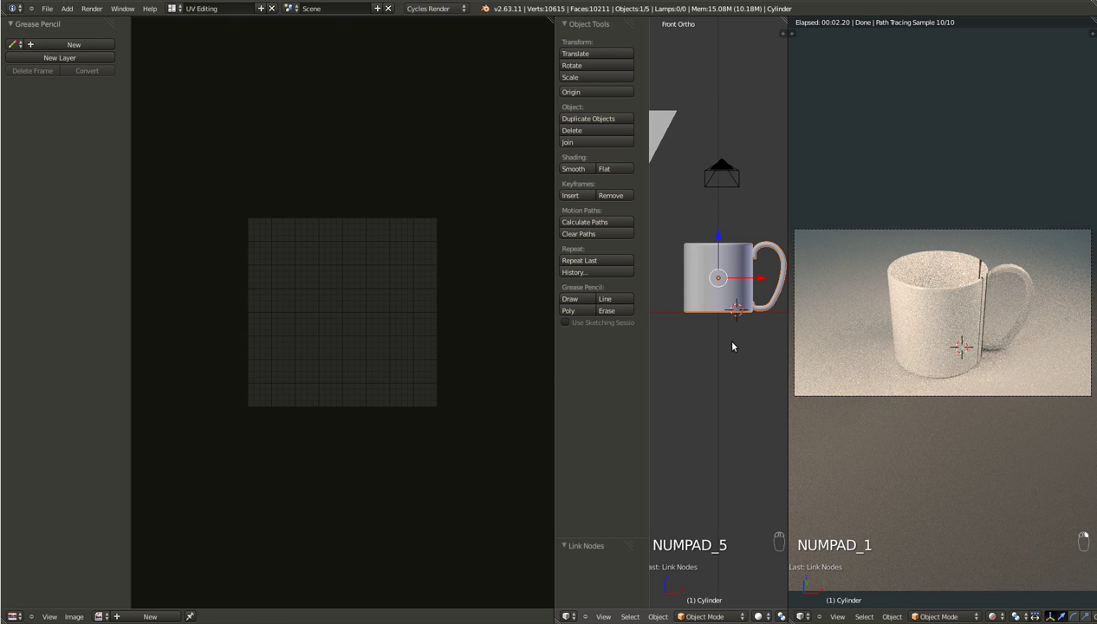
key("KP_Decimal")
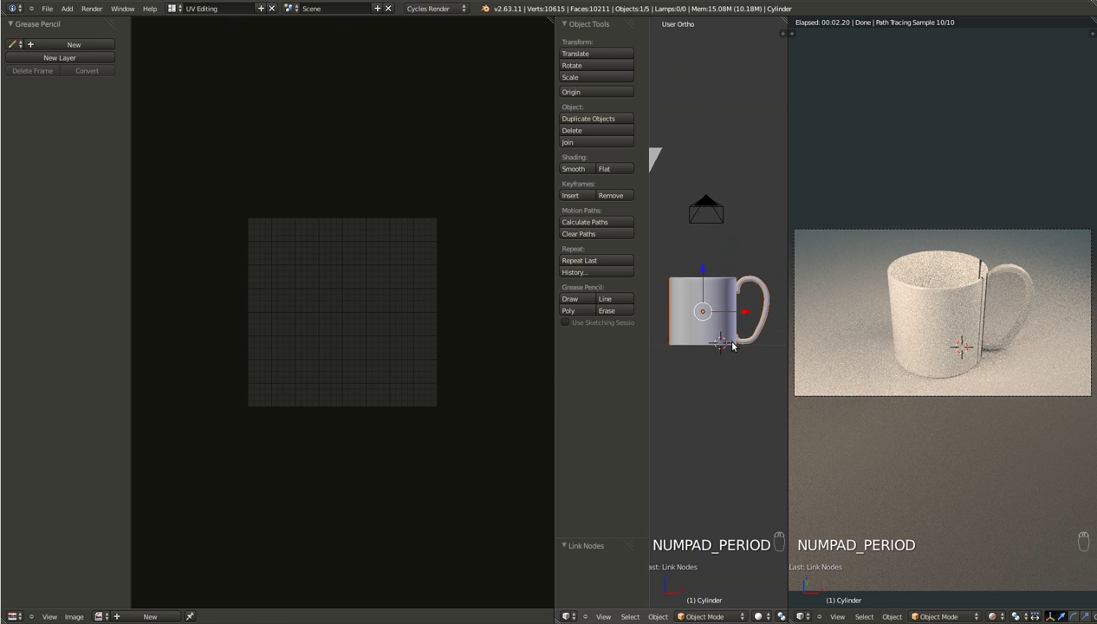
key("Tab")
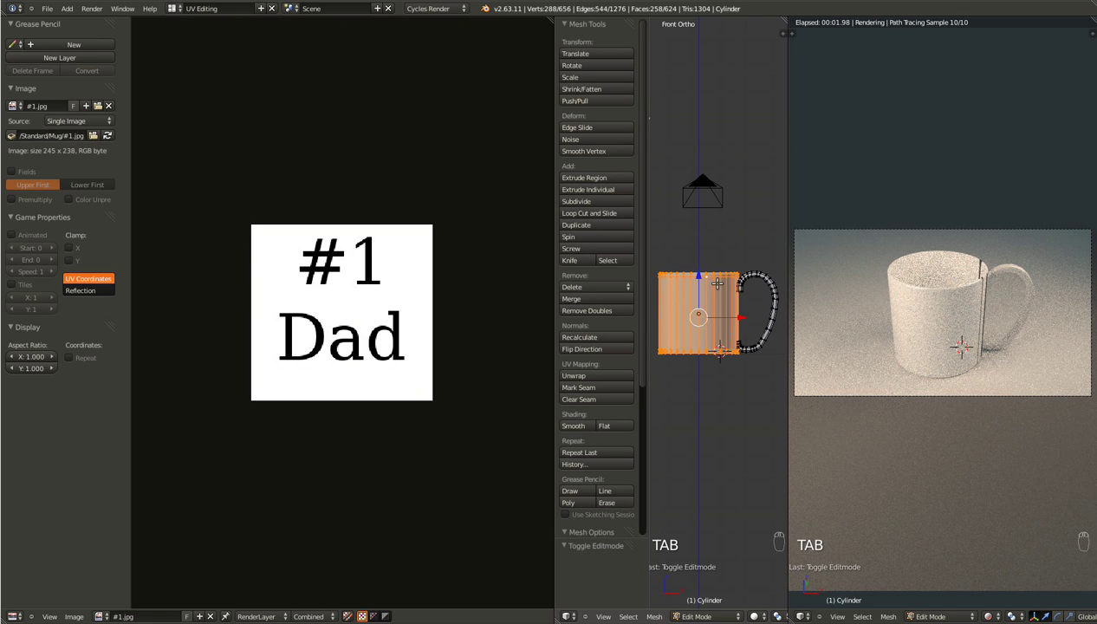
key("u")
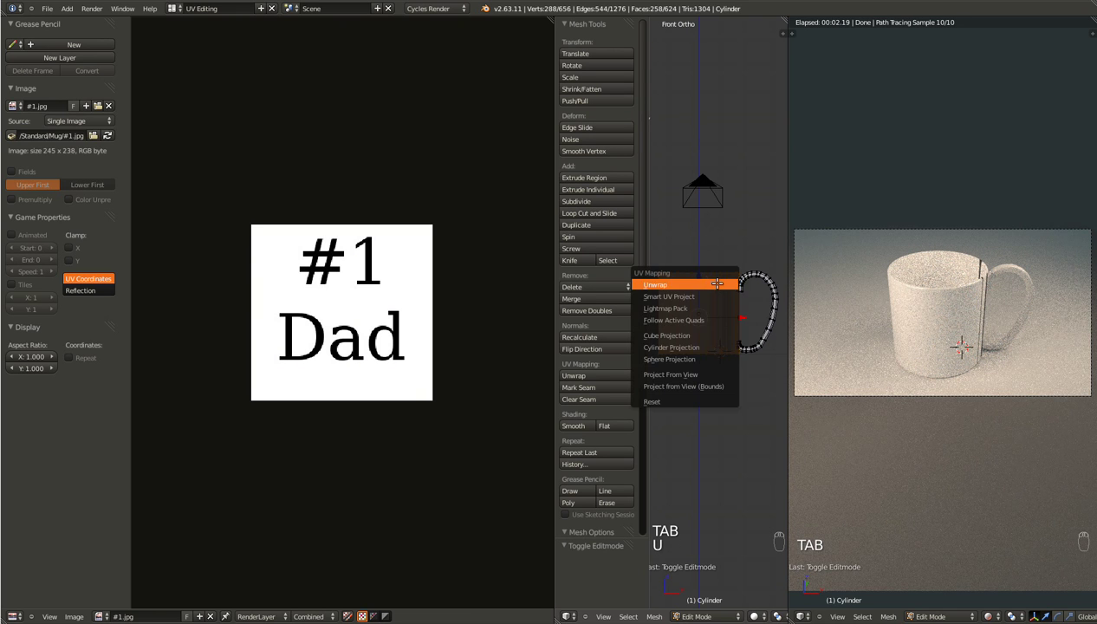
left_click(678, 347)
scroll(701, 319, "up", 3)
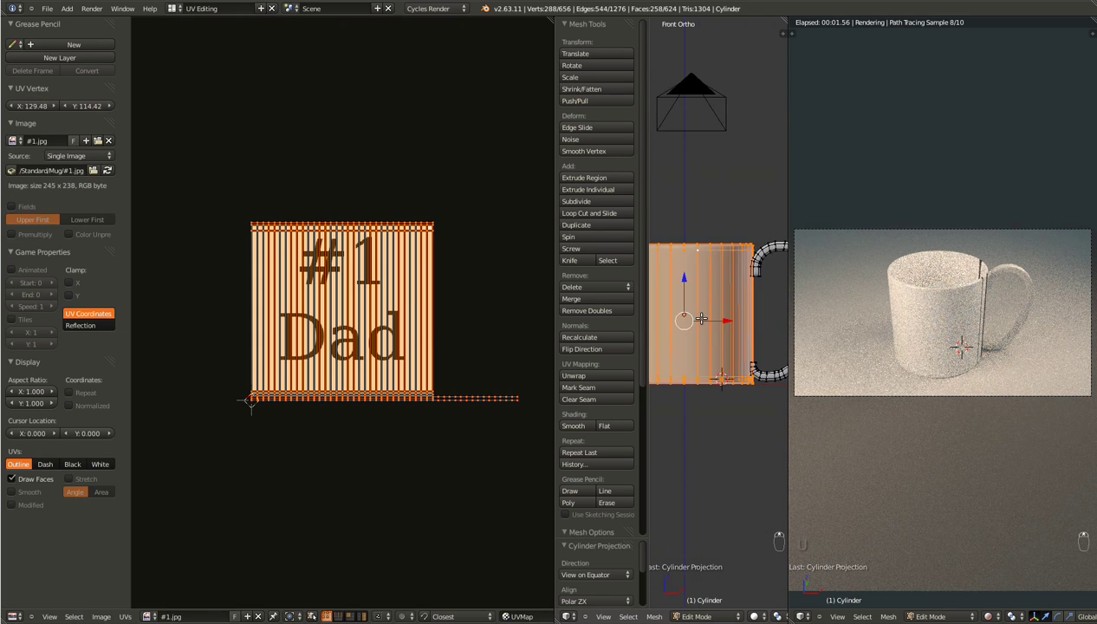
Limit selection to visible geometry and select the outer wall's edge loops just below the rim and just above the base
right_click(709, 250)
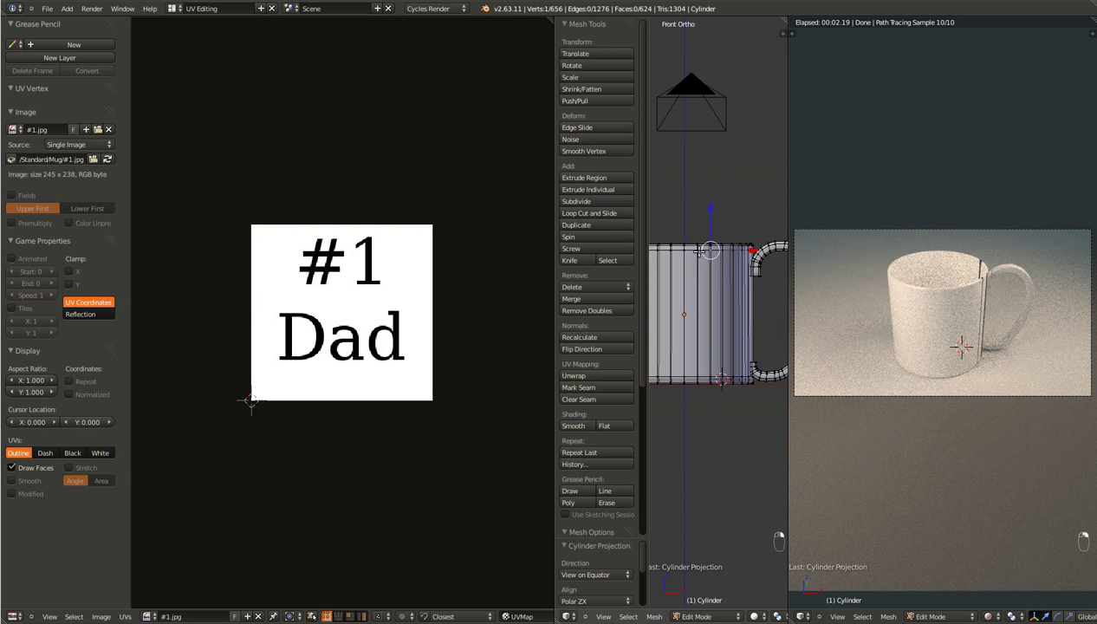
scroll(684, 616, "down", 5)
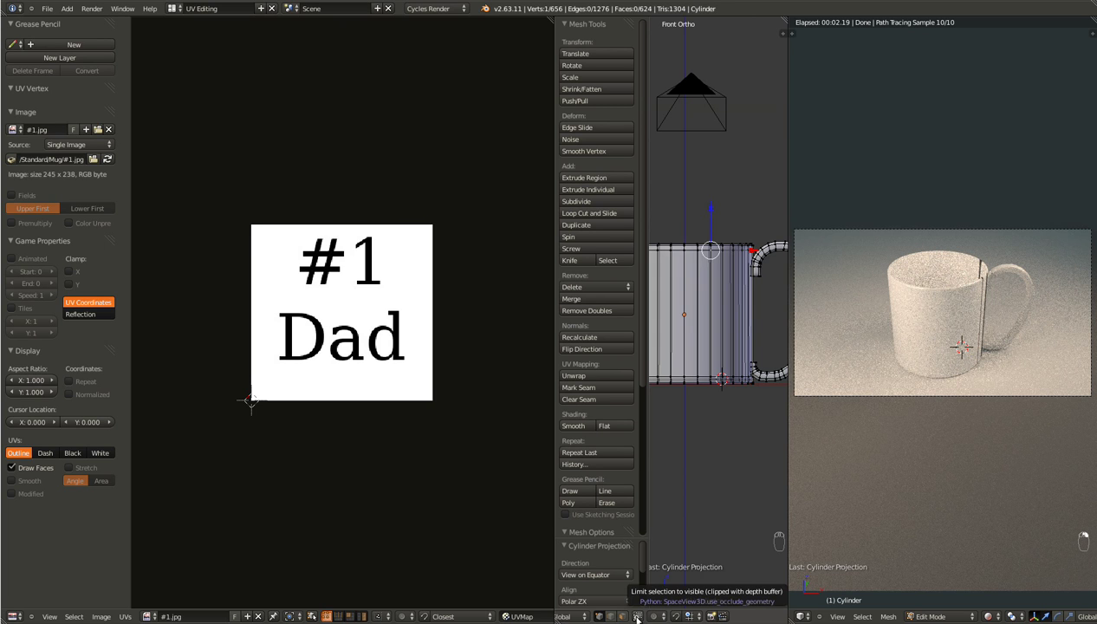
left_click(637, 618)
scroll(688, 448, "up", 3)
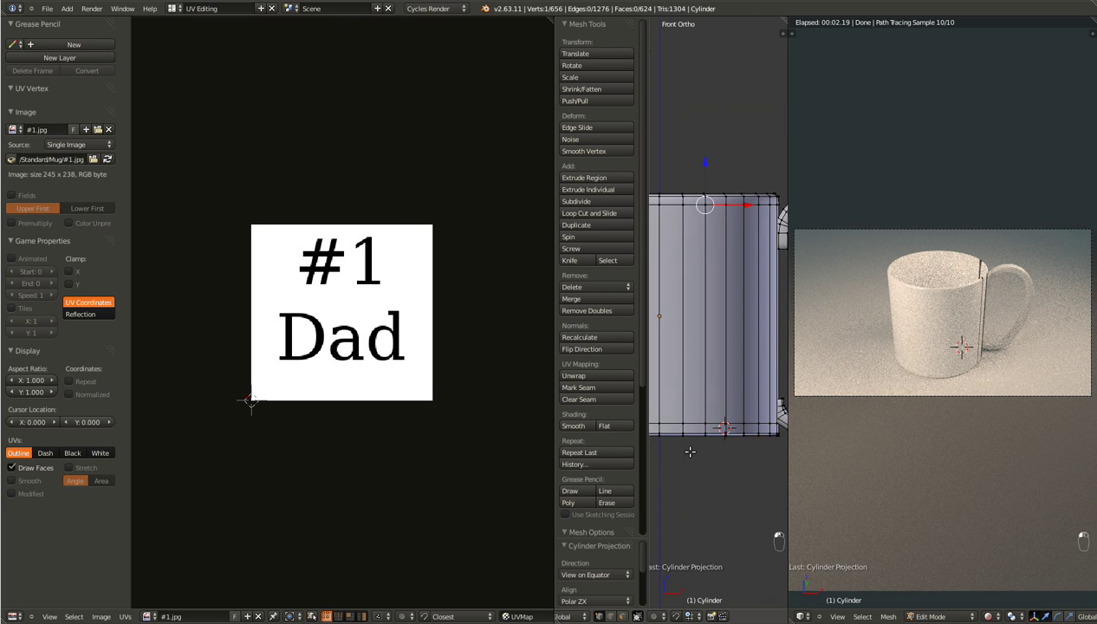
key("a")
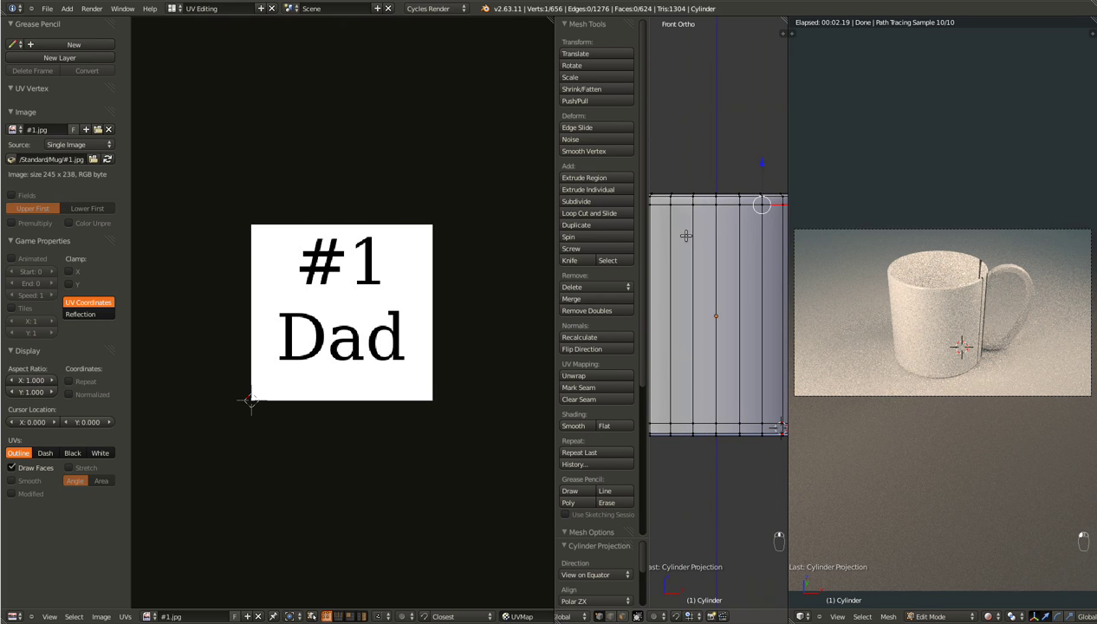
right_click(723, 205)
right_click(723, 205, "alt")
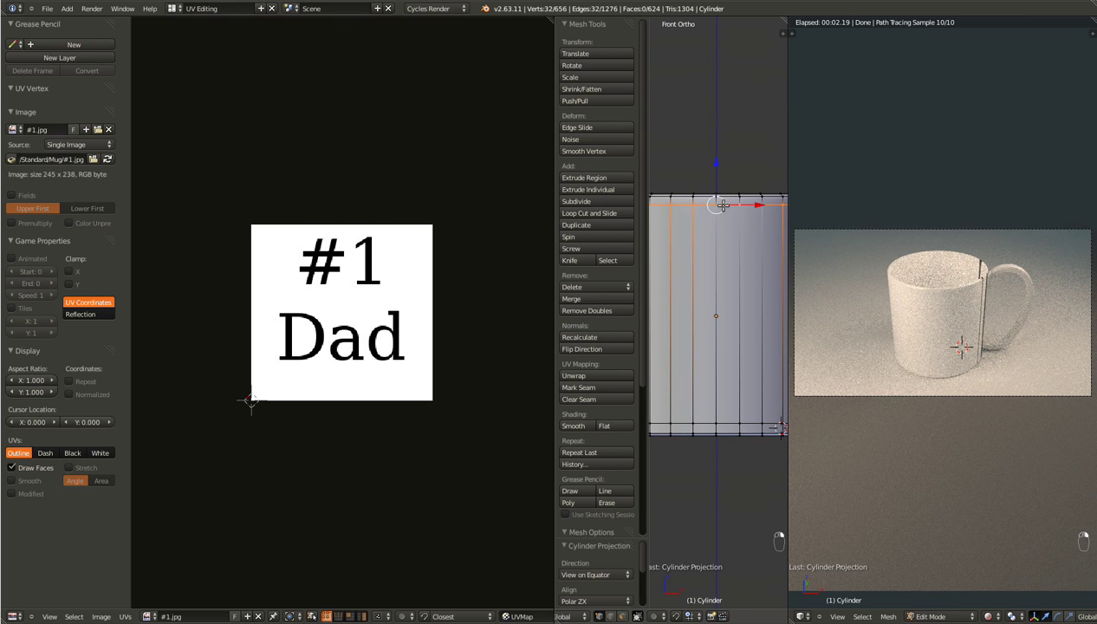
right_click(730, 422, "alt+shift")
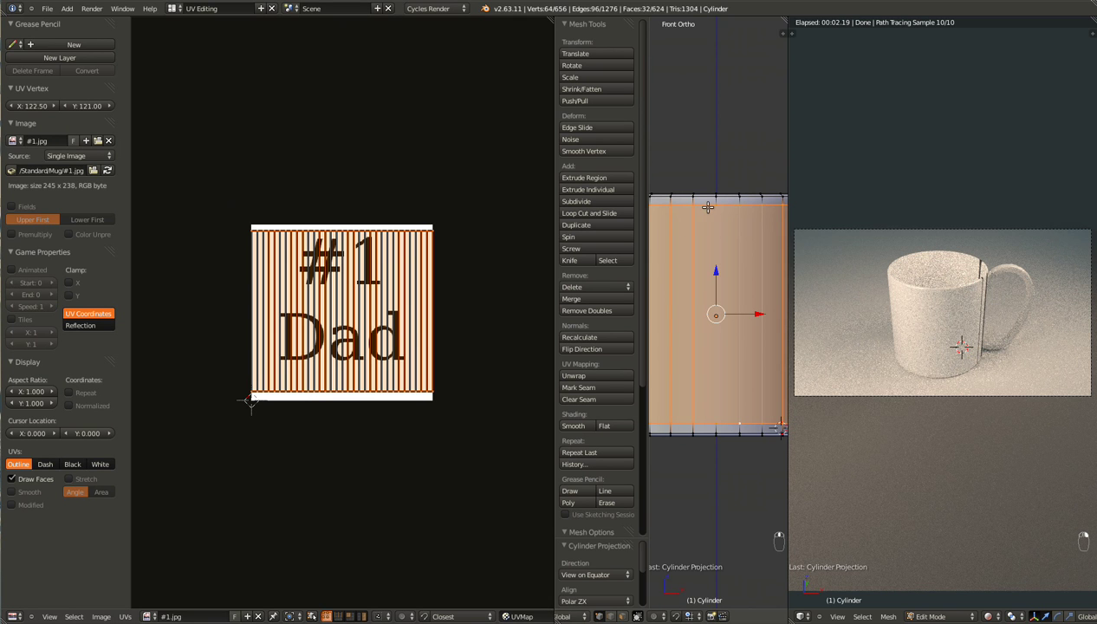
scroll(720, 201, "down", 2)
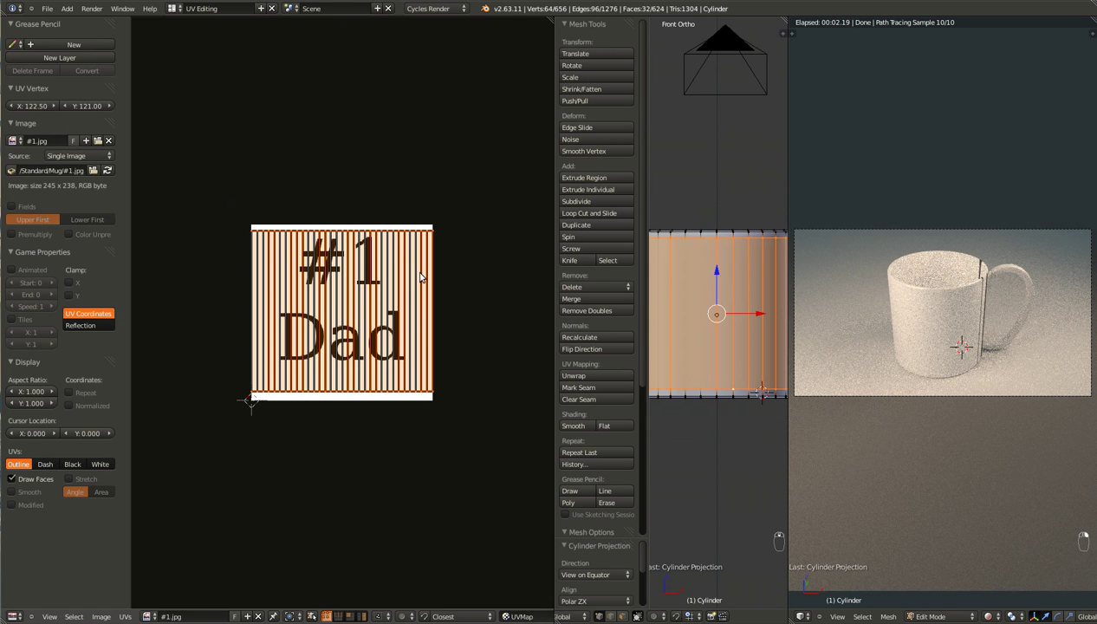
scroll(420, 277, "up", 1)
scroll(420, 277, "up", 1)
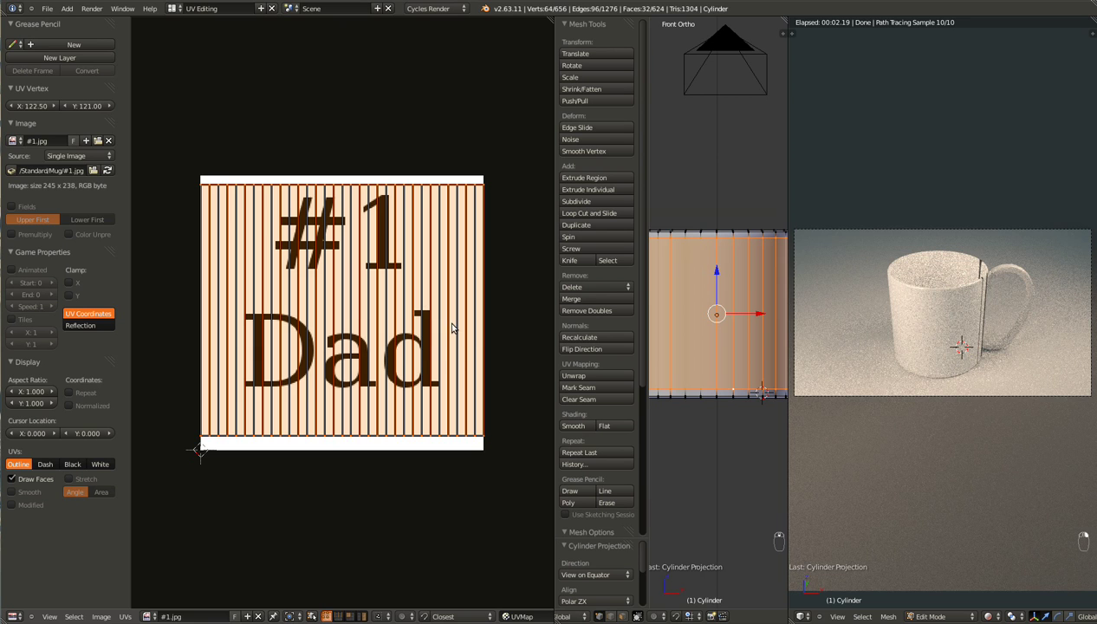
key("s")
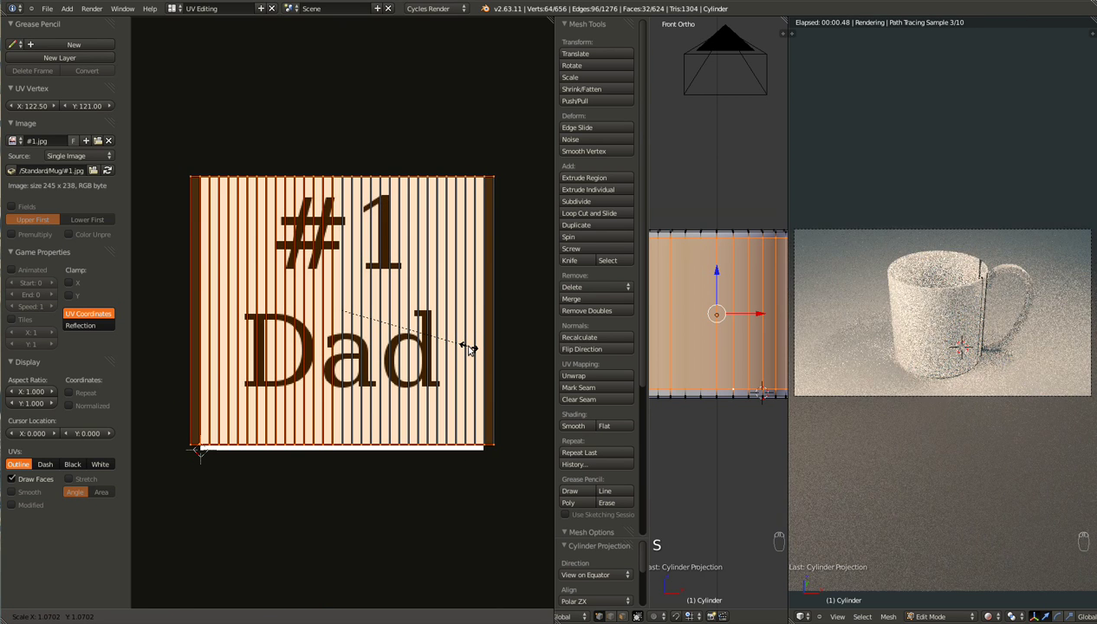
right_click(465, 347)
Save the file and switch to the Materials screen layout
key("ctrl+s")
left_click(459, 368)
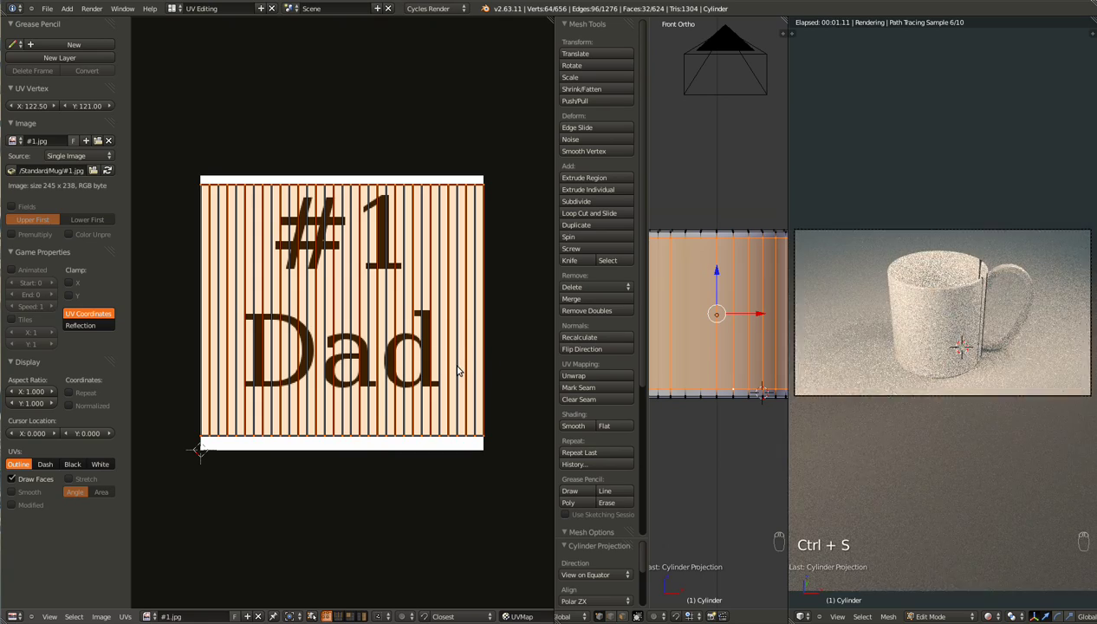
key("ctrl+Right")
key("ctrl+Right")
key("ctrl+Right")
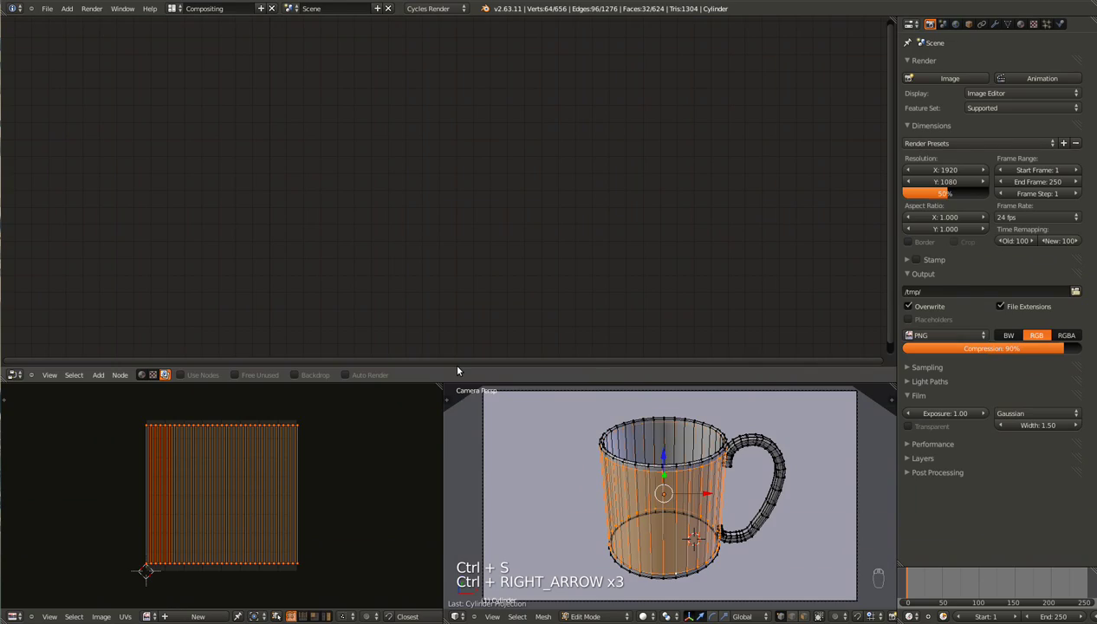
key("ctrl+Right")
key("ctrl+Right")
key("ctrl+Right")
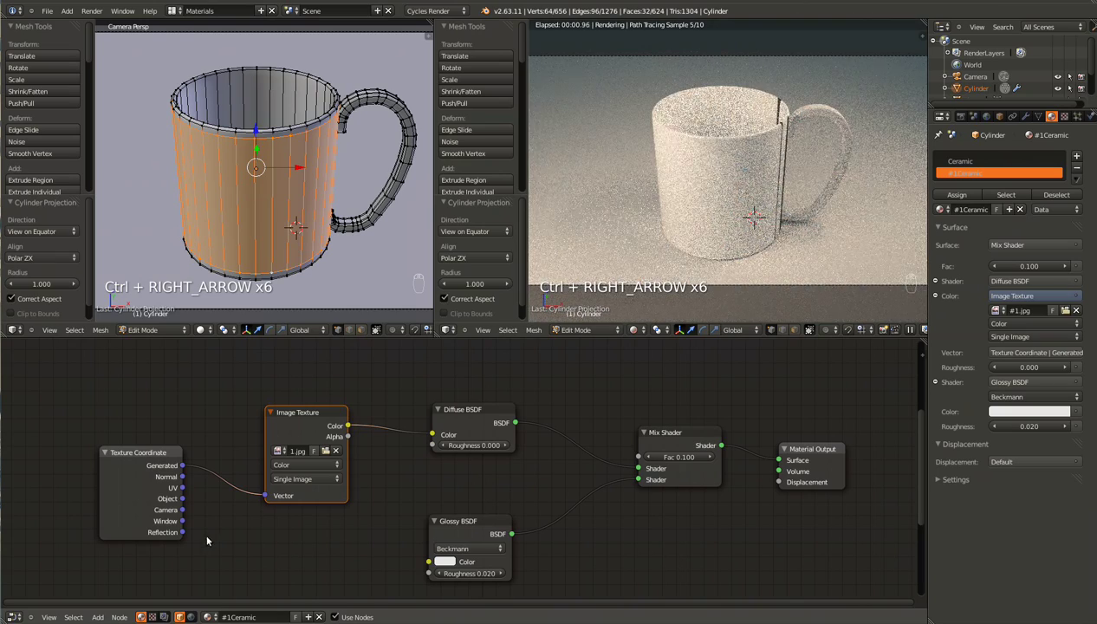
Feed the Image Texture node's Vector input from the Texture Coordinate node's UV output, keeping the rendered preview in camera view
left_click_drag(268, 496, 184, 489)
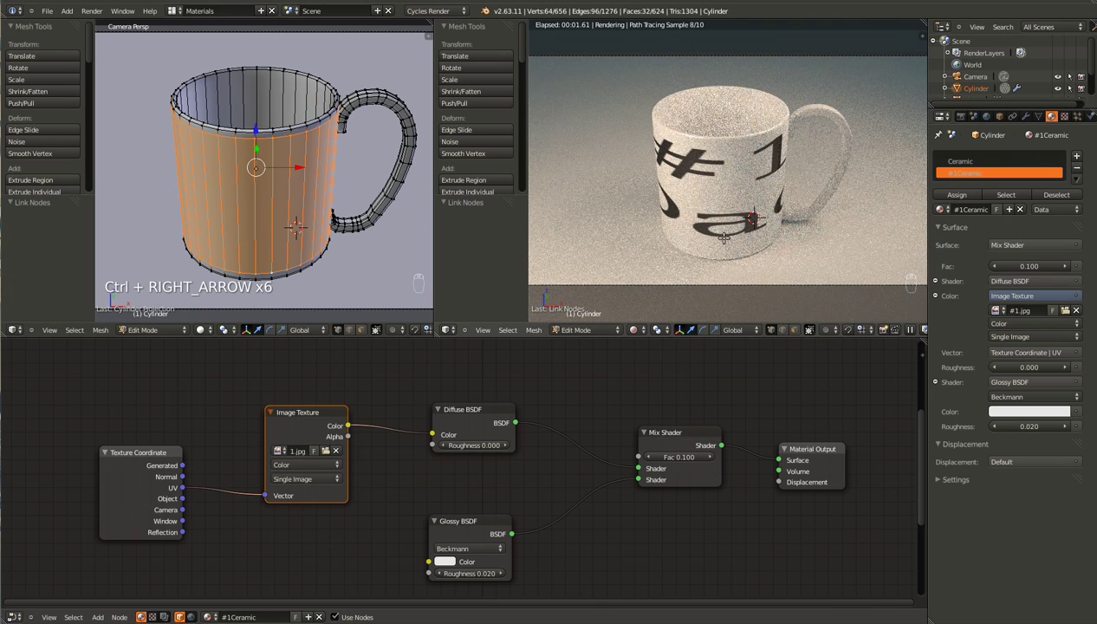
left_click_drag(264, 496, 181, 488)
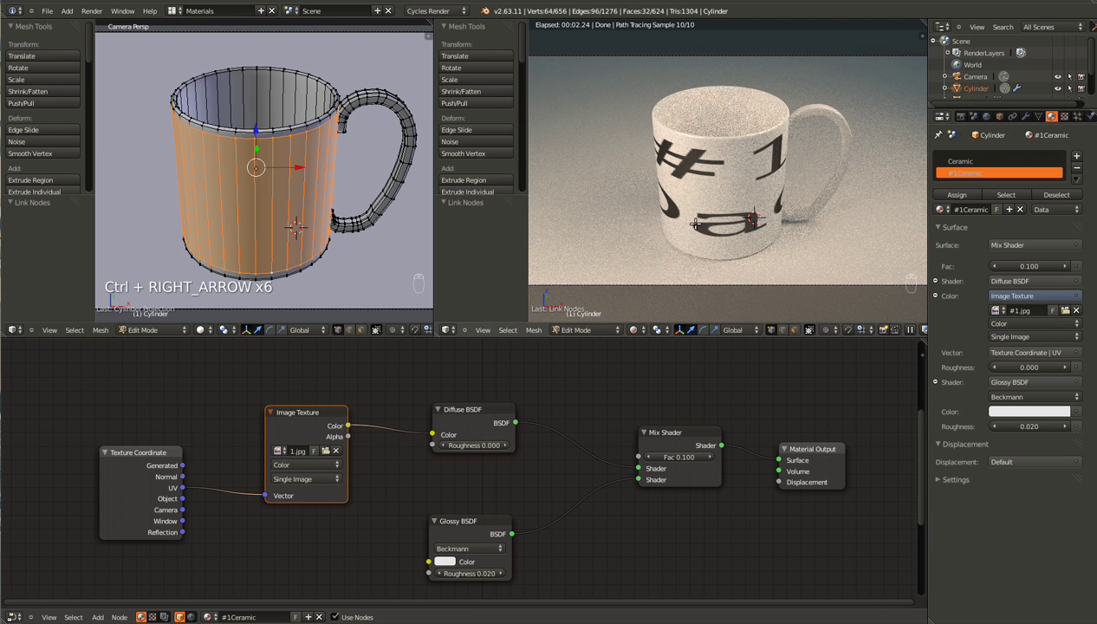
mouse_move(669, 225)
middle_mouse_down()
mouse_move(830, 227)
mouse_move(666, 215)
middle_mouse_up()
key("KP_0")
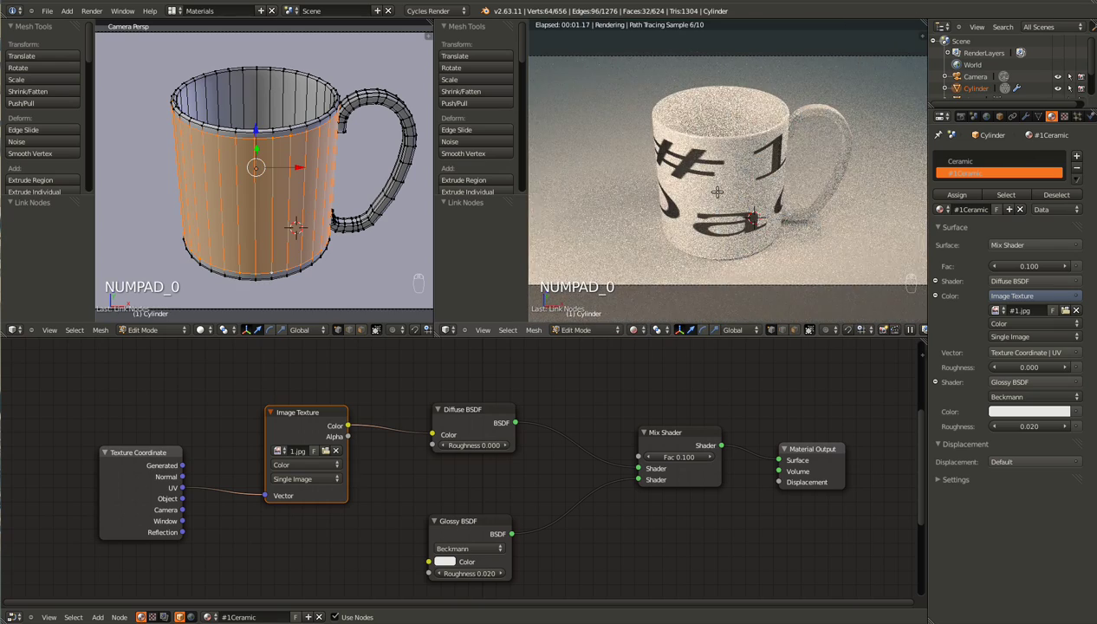
Return to the UV Editing screen layout
key("ctrl+Left")
key("ctrl+Left")
key("ctrl+Right")
key("ctrl+Left")
key("ctrl+Left")
key("ctrl+Left")
key("ctrl+Left")
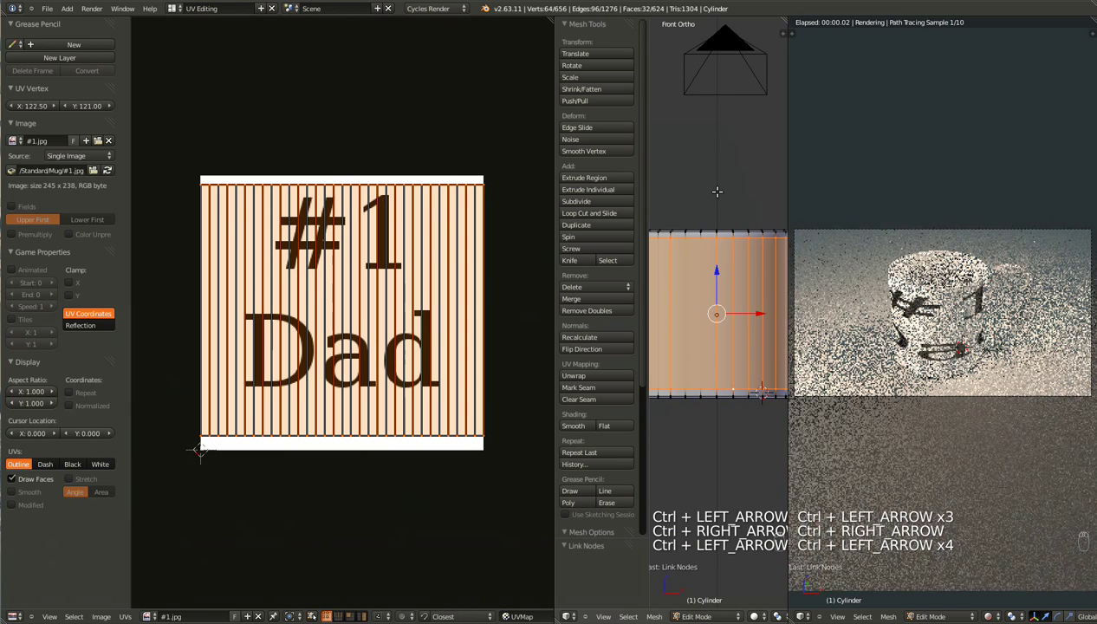
Border-select only the UV vertices on the image's right edge and snap the 2D cursor to them
key("a")
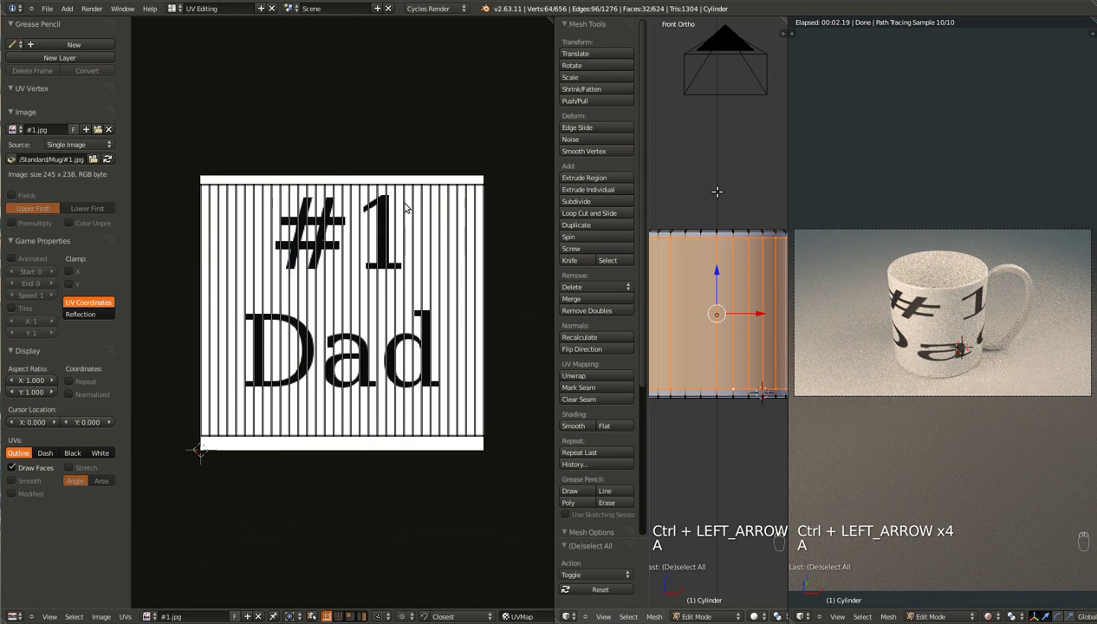
key("b")
left_click_drag(358, 179, 485, 449)
key("a")
key("b")
left_click_drag(499, 178, 482, 457)
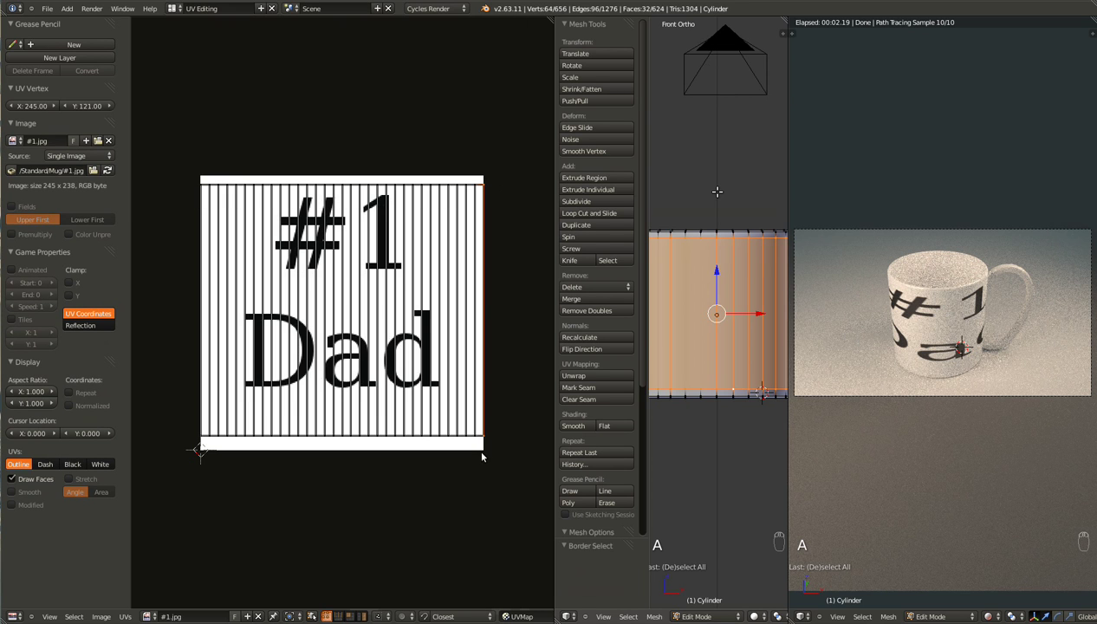
key("shift+s")
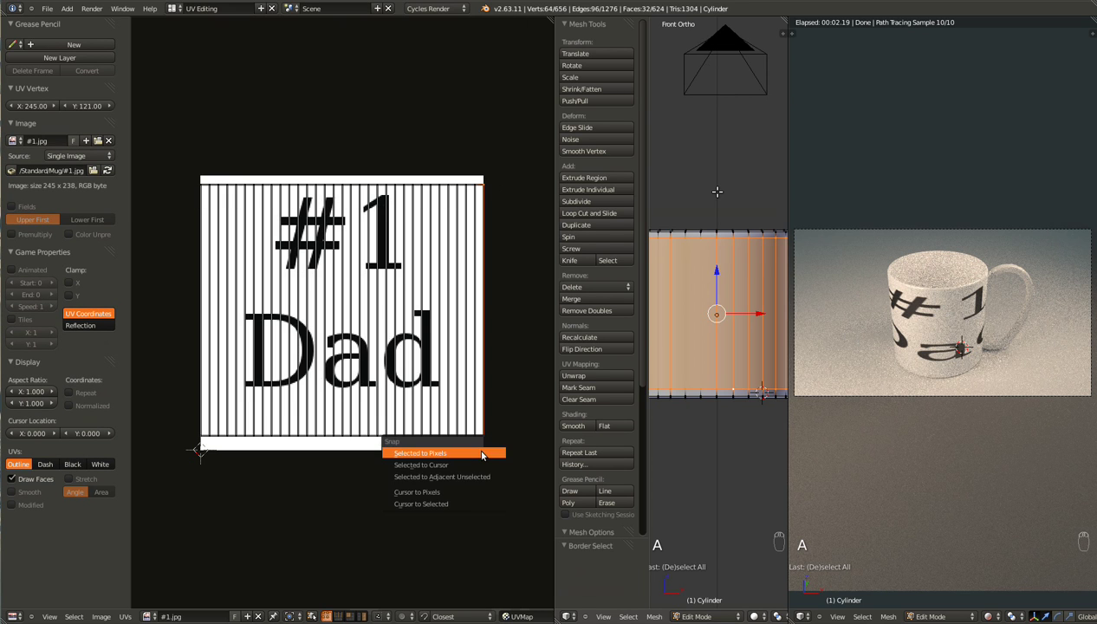
left_click(432, 506)
Set the pivot to 2D Cursor and scale the right-hand UV columns to about 0.35 along X, clear of the lettering
key("a")
key("b")
left_click_drag(518, 164, 354, 490)
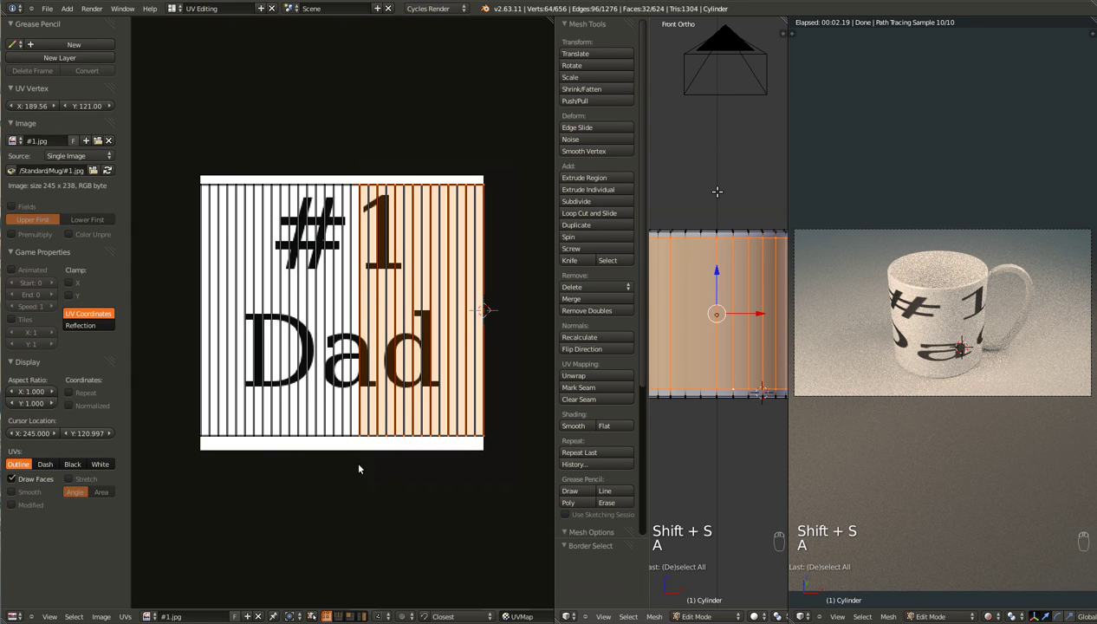
left_click(297, 615)
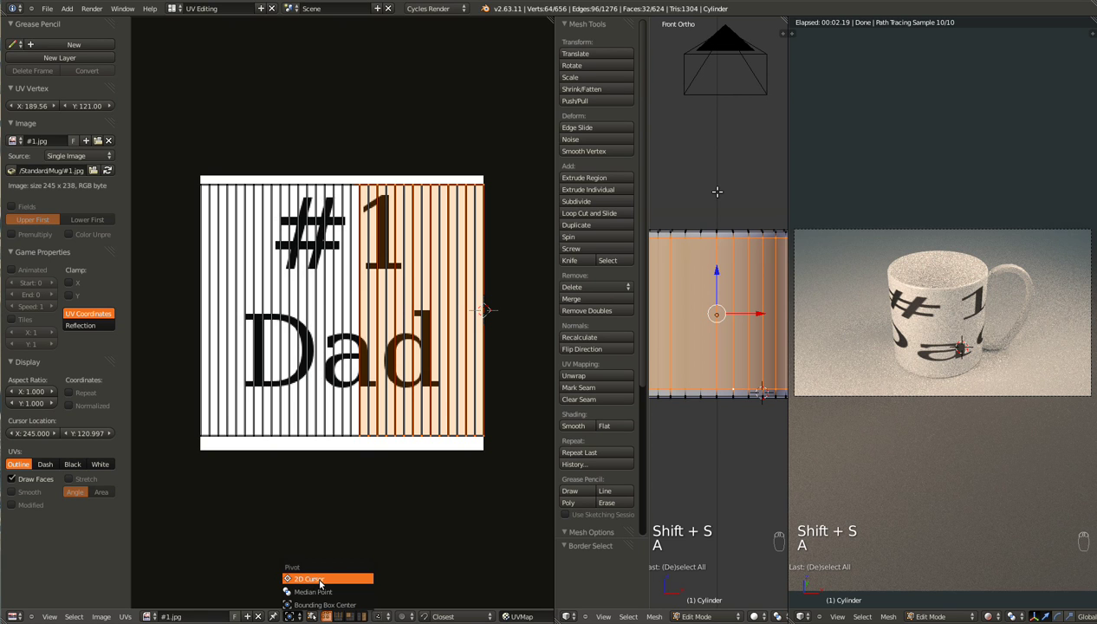
left_click(319, 579)
key("s")
key("x")
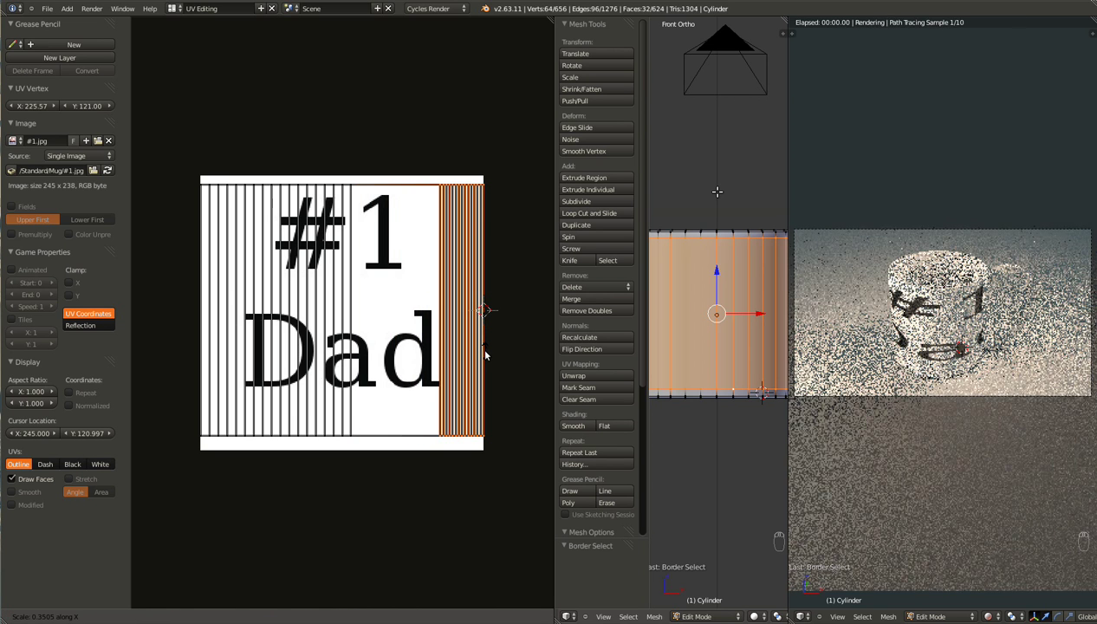
left_click(482, 355)
key("a")
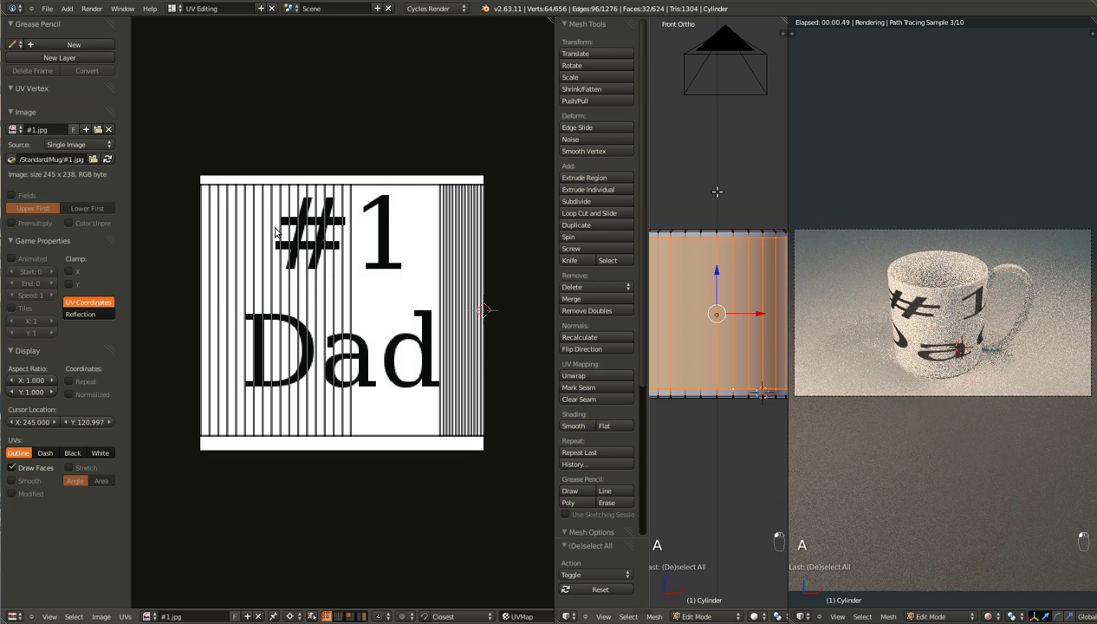
Select the UV vertices on the image's left edge and snap the 2D cursor to them
right_click(201, 191)
key("shift+s")
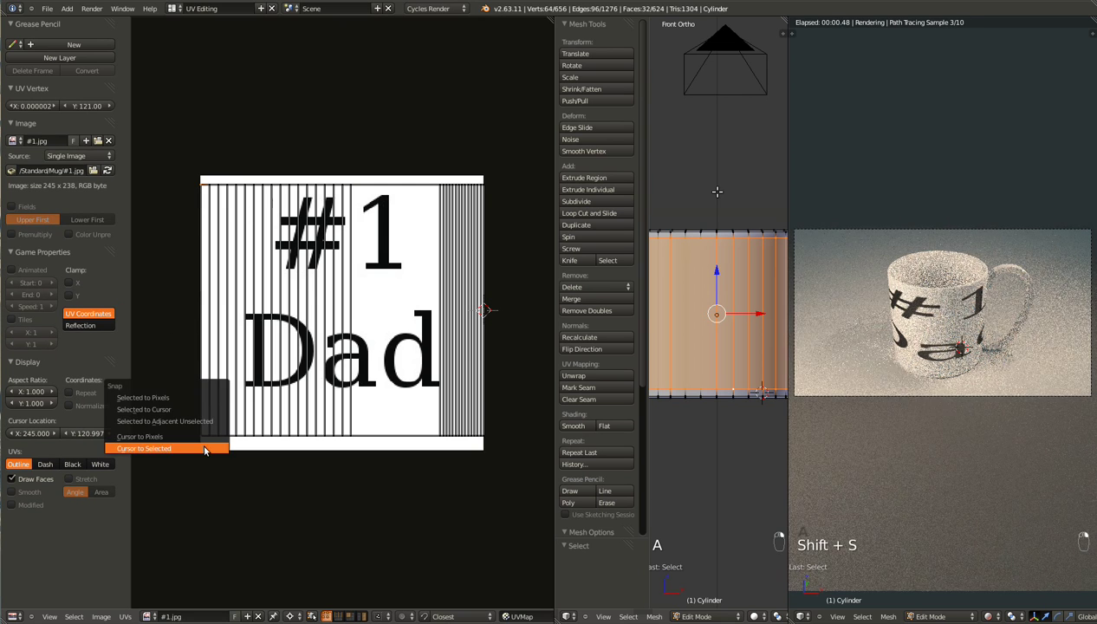
left_click(186, 445)
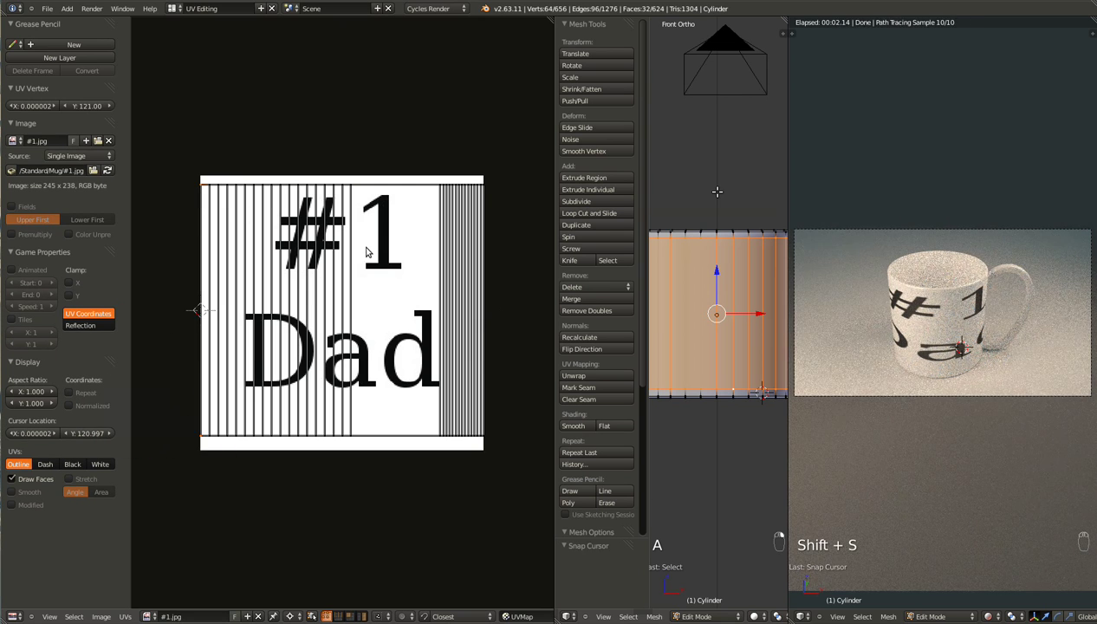
Try to scale all the left-hand UV columns to about 0.27 along X around the 2D cursor
key("a")
key("b")
left_click_drag(391, 176, 184, 486)
key("s")
key("x")
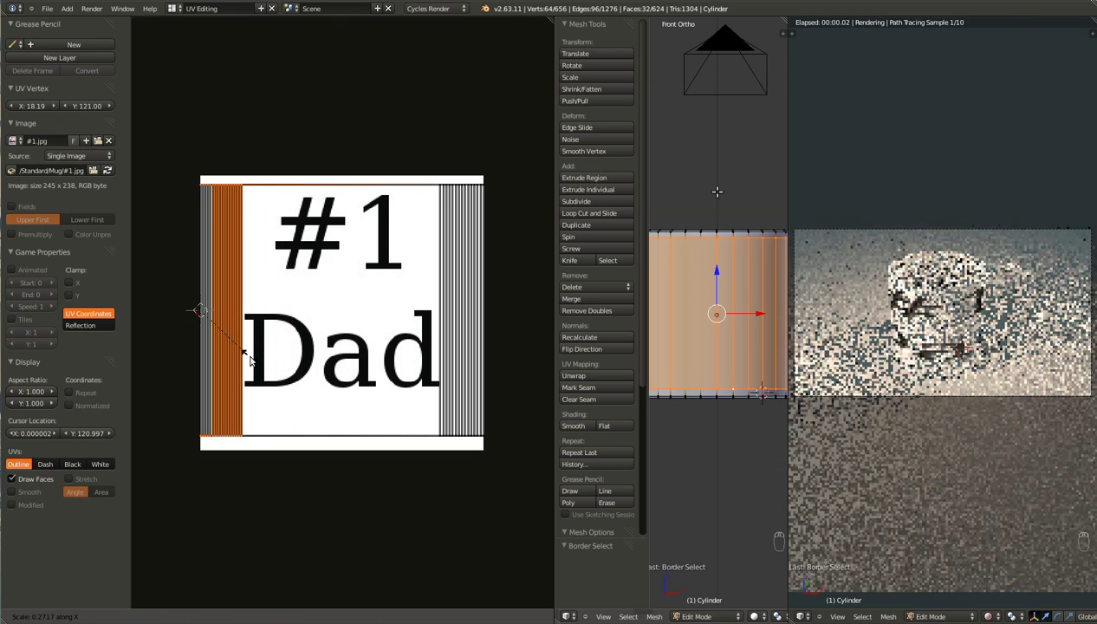
left_click(245, 355)
Preview the mug in Object Mode, return to Edit Mode, and undo the last UV scaling
key("Tab")
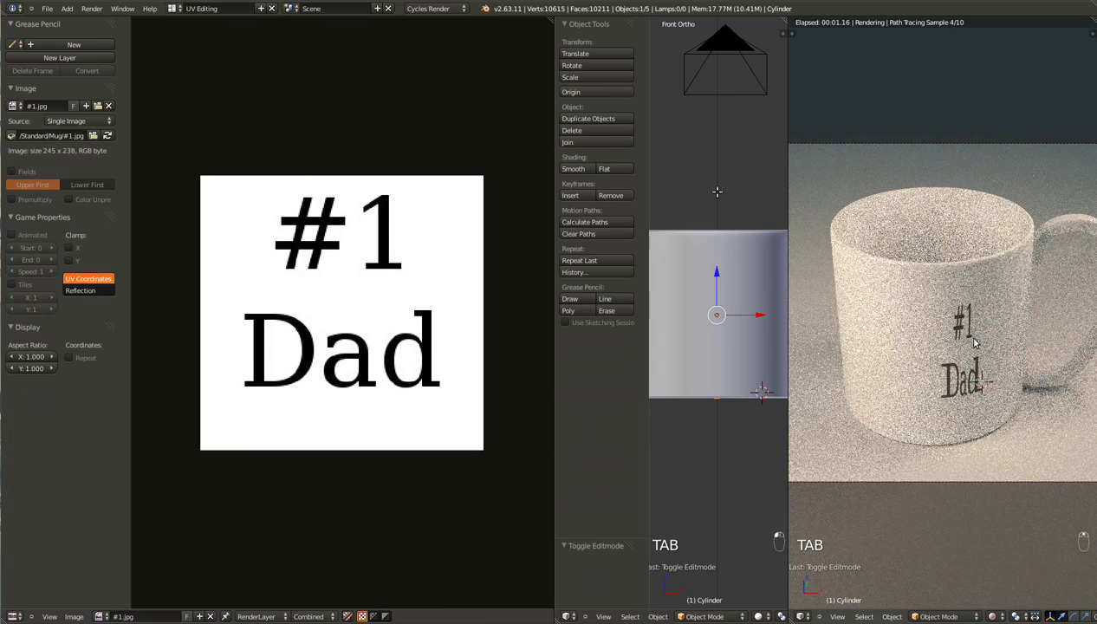
key("Tab")
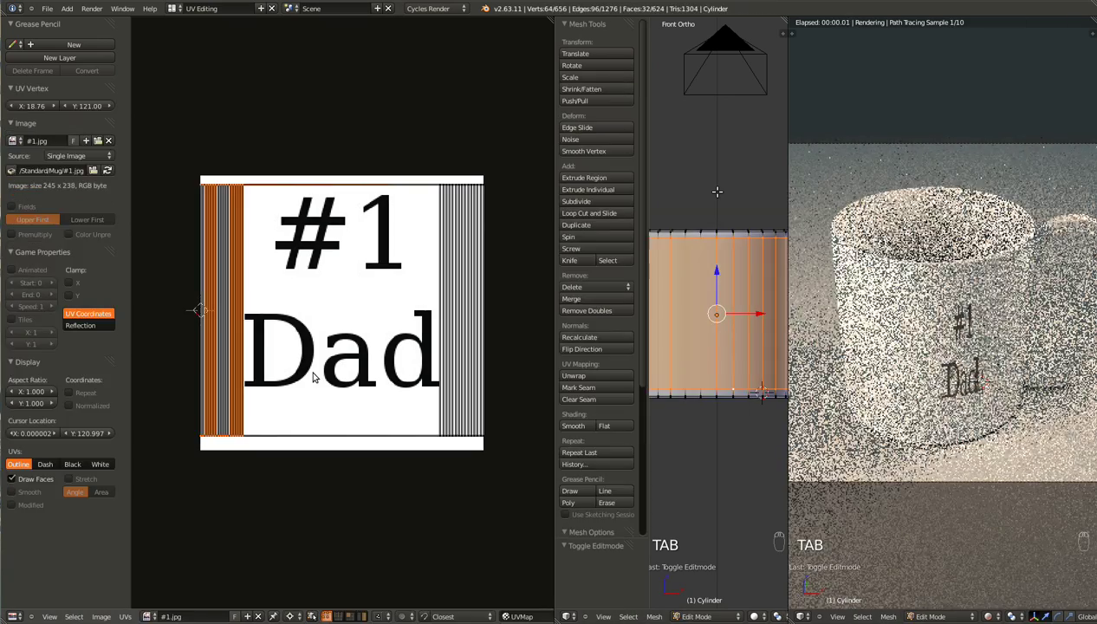
key("a")
key("a")
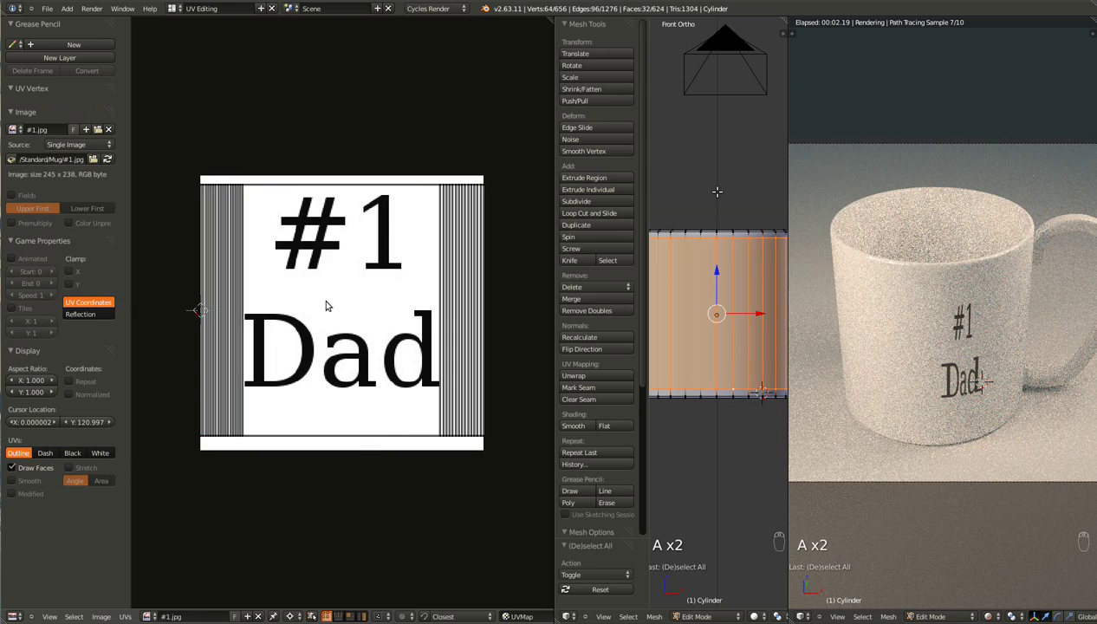
key("ctrl+z")
key("ctrl+z")
key("ctrl+z")
Scale the left-hand UV columns, excluding the edge nearest the image's middle, to about 0.27 along X, adjust slightly, and preview in Object Mode
key("a")
key("b")
left_click_drag(182, 173, 350, 516)
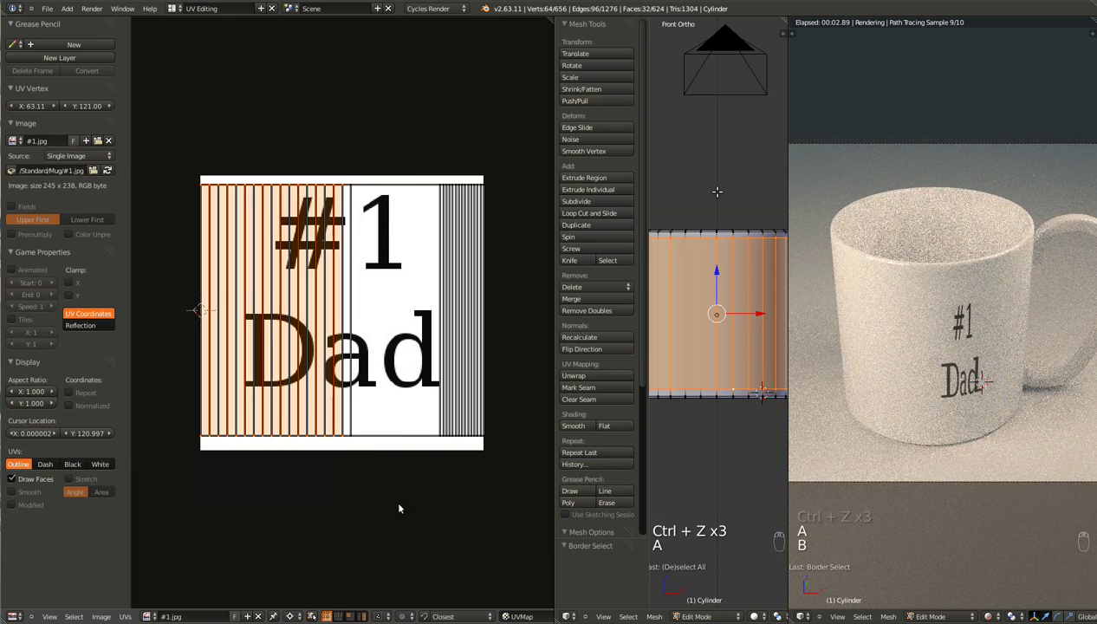
key("s")
key("x")
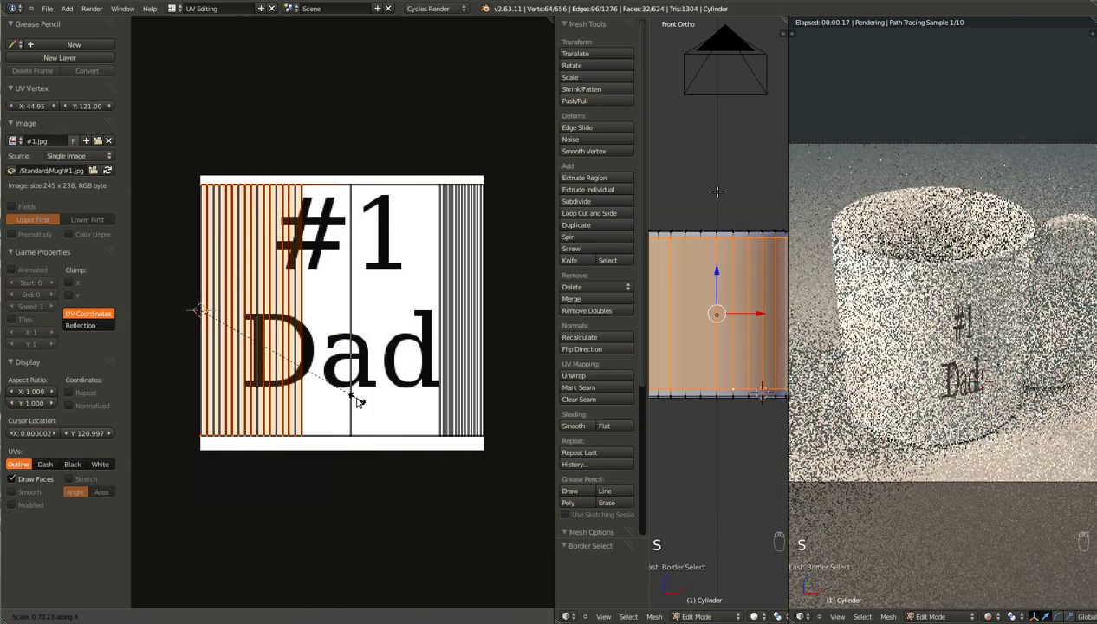
left_click(254, 354)
key("s")
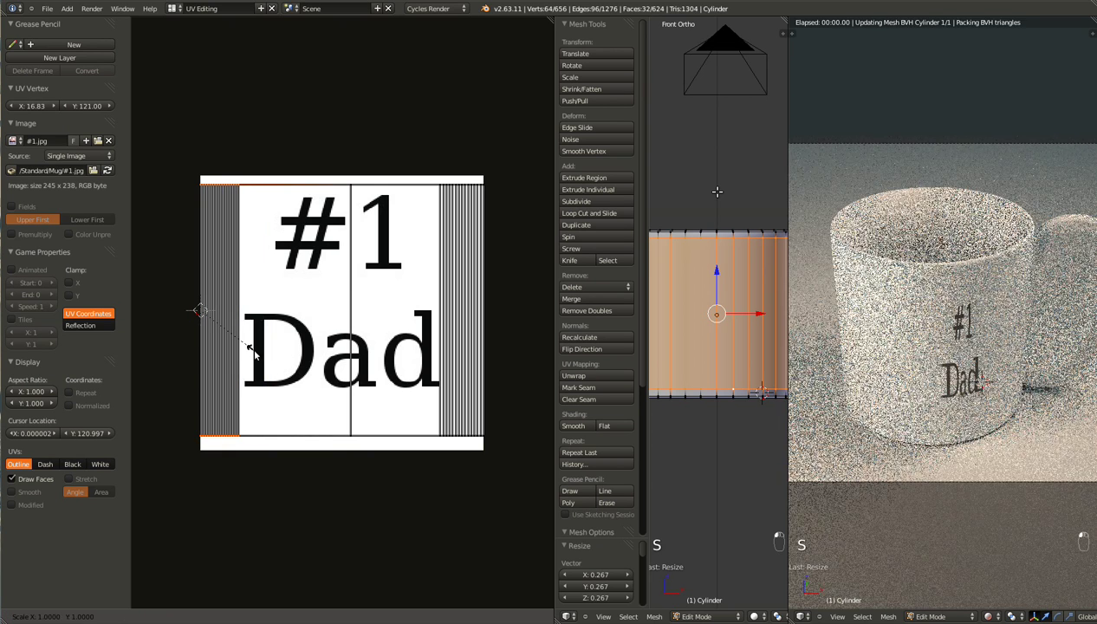
left_click(262, 356)
key("Tab")
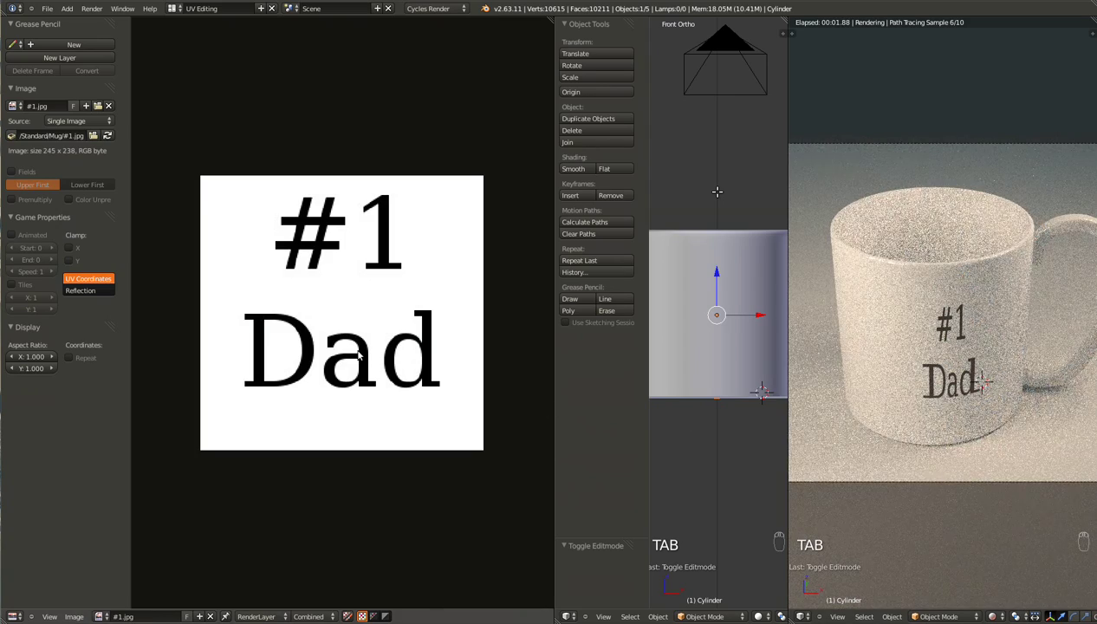
Back in Edit Mode, snap the 2D cursor to the UV edge running through the middle of the lettering
key("Tab")
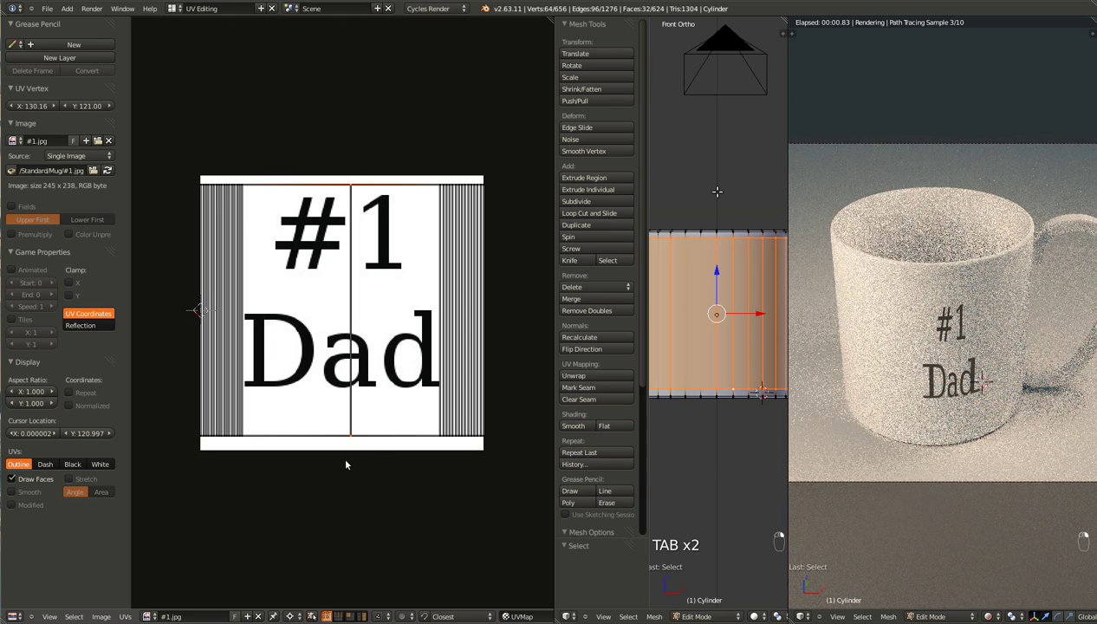
key("shift+s")
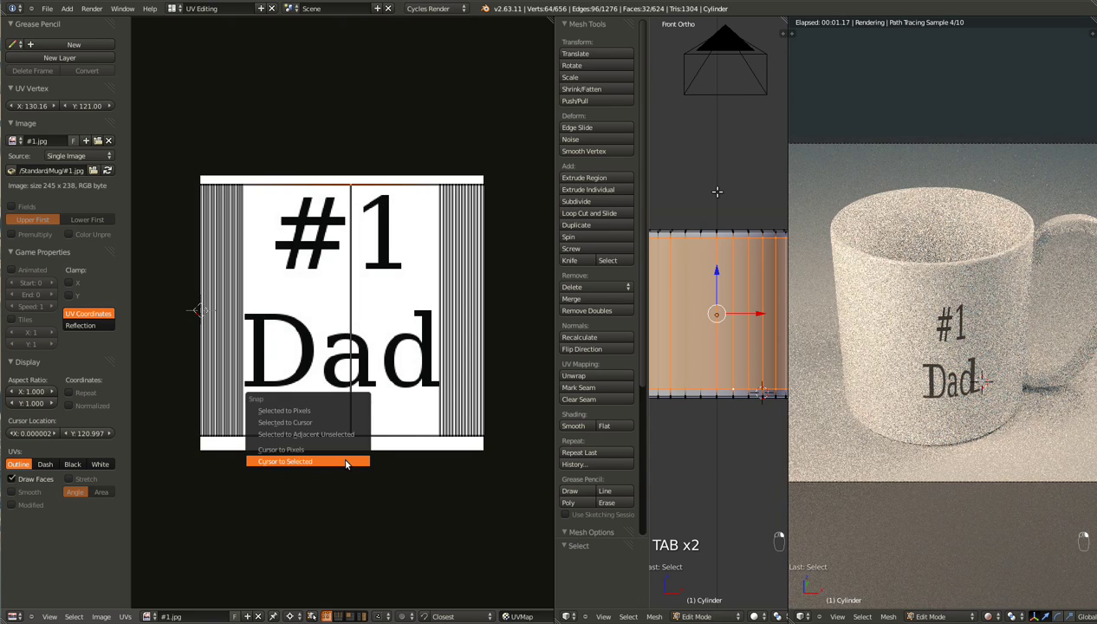
left_click(291, 464)
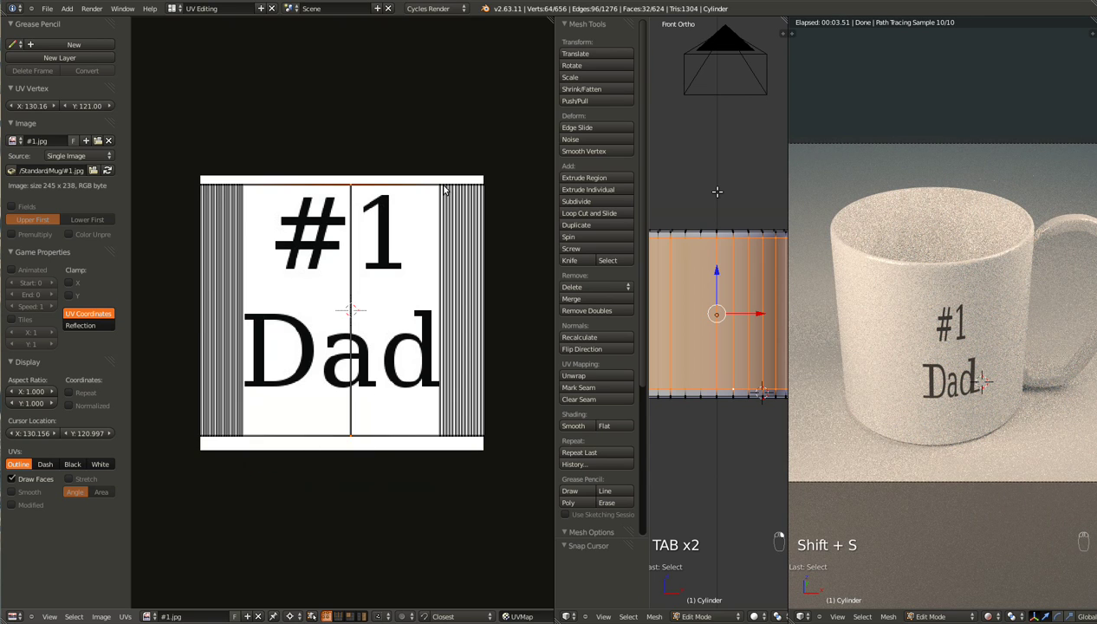
Select the UV edges bordering the lettering on both sides, scale them to about 0.6 along X, and check the result in Object Mode
left_click(440, 189)
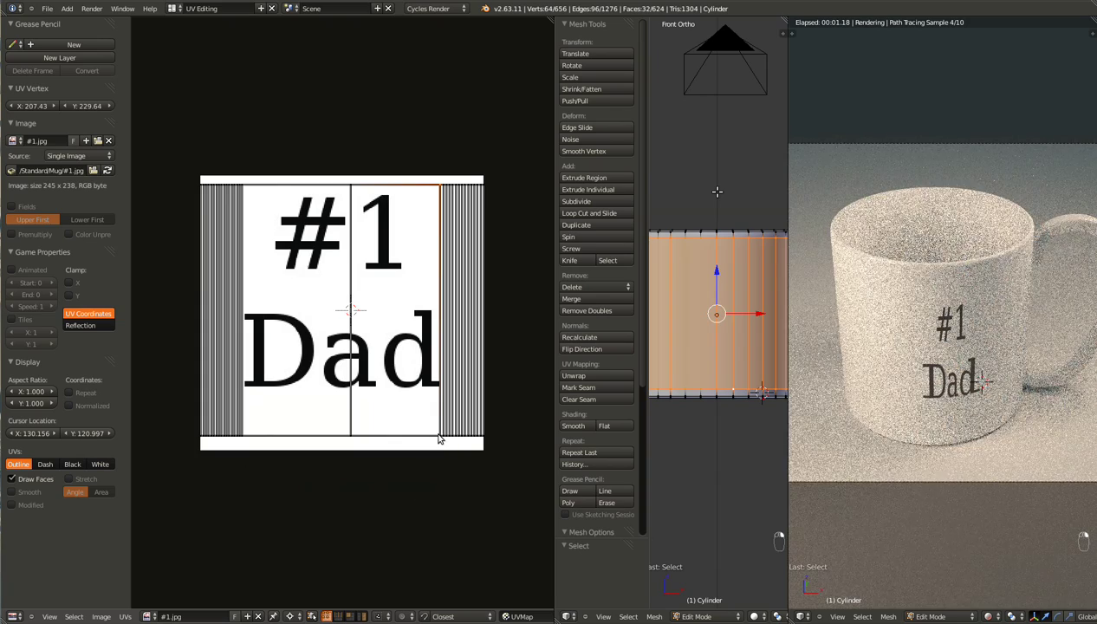
left_click(437, 442, "shift")
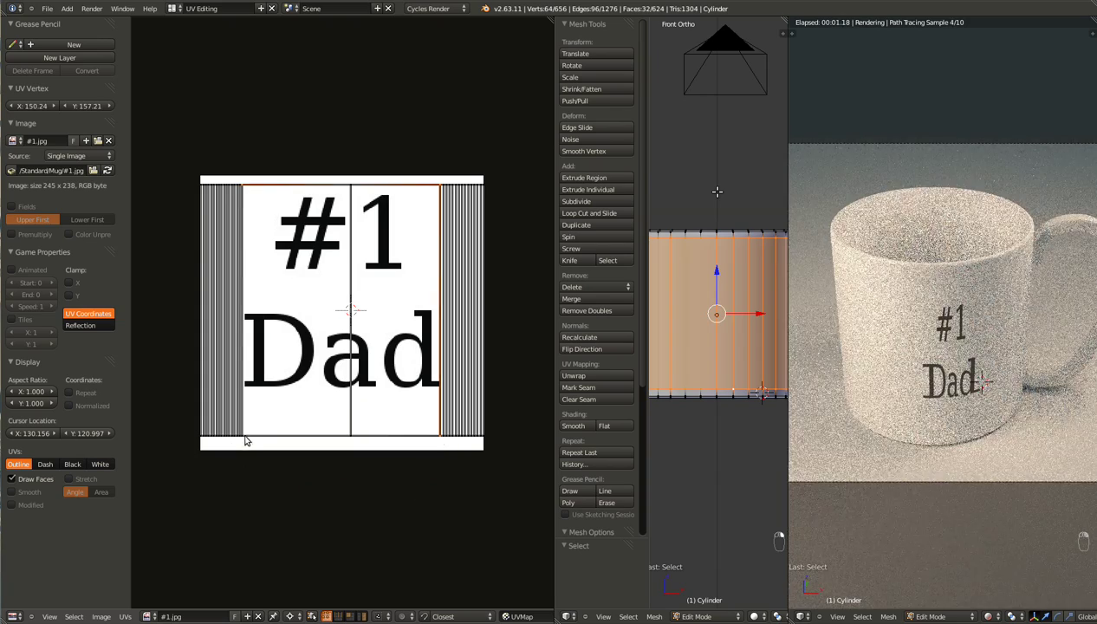
key("s")
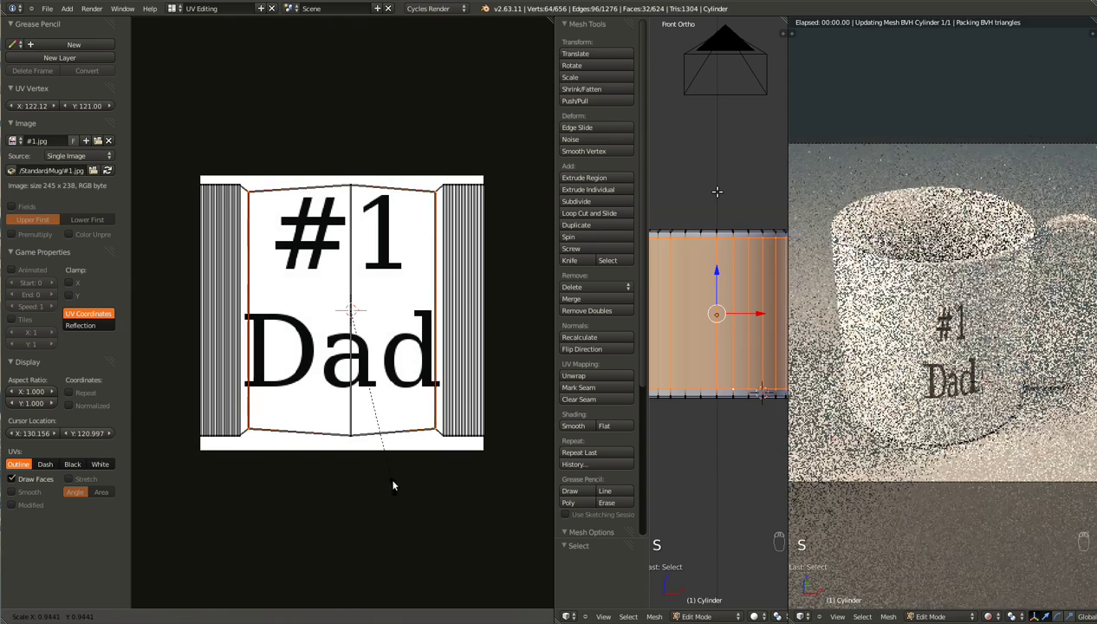
key("x")
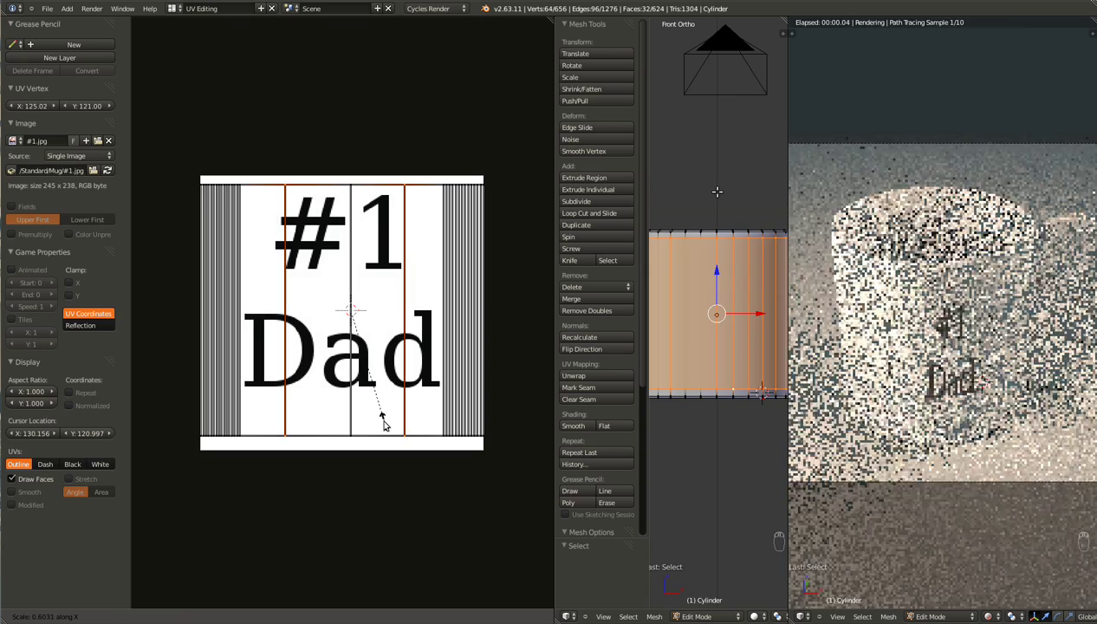
left_click(385, 424)
key("Tab")
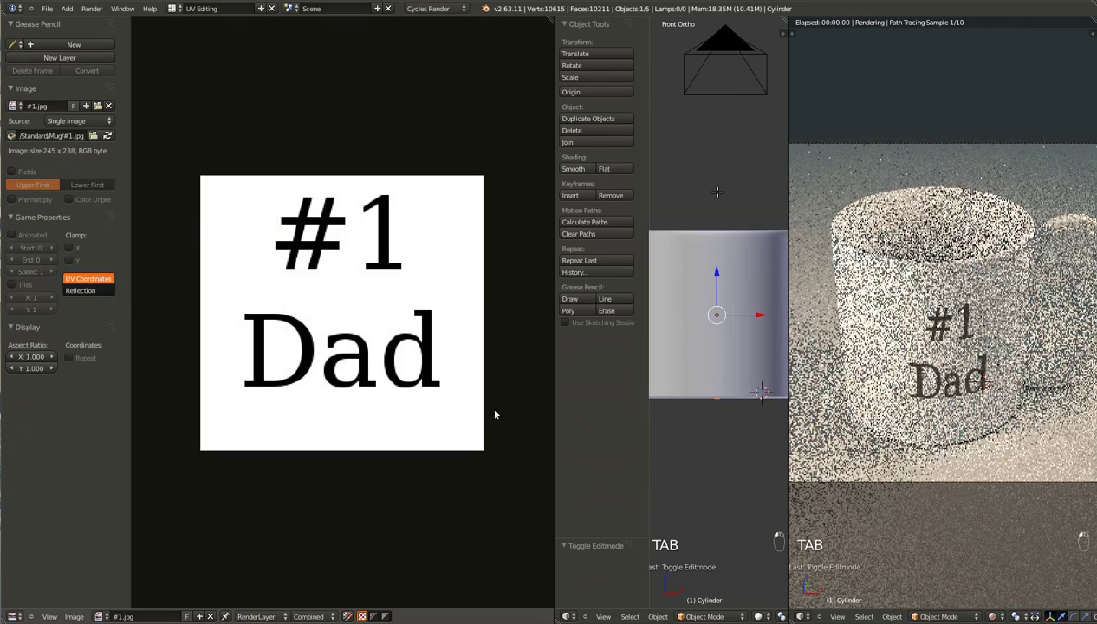
key("Tab")
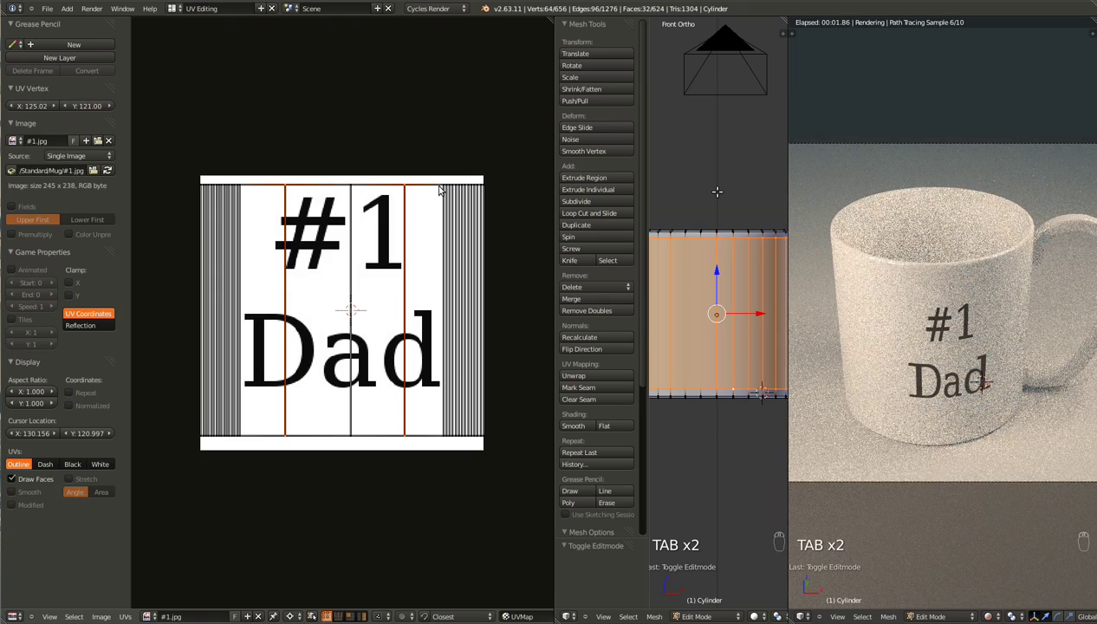
Add the outer UV edges on both sides of the lettering to the selection, scale to about 0.767 along X, and preview in Object Mode
right_click(439, 193, "shift")
right_click(440, 438, "shift")
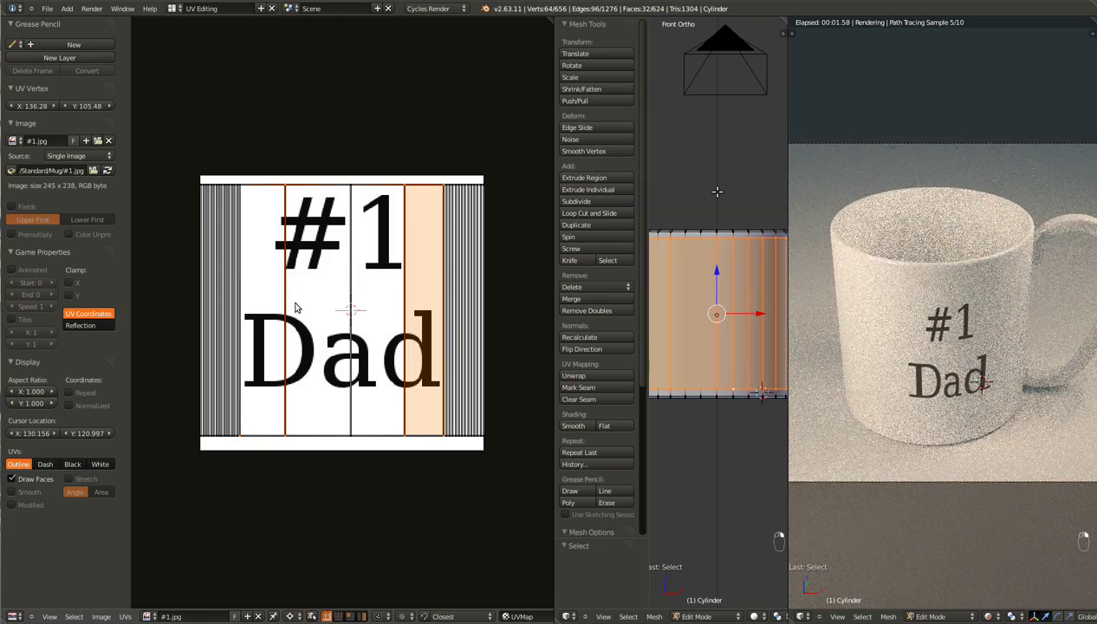
right_click(242, 188, "shift")
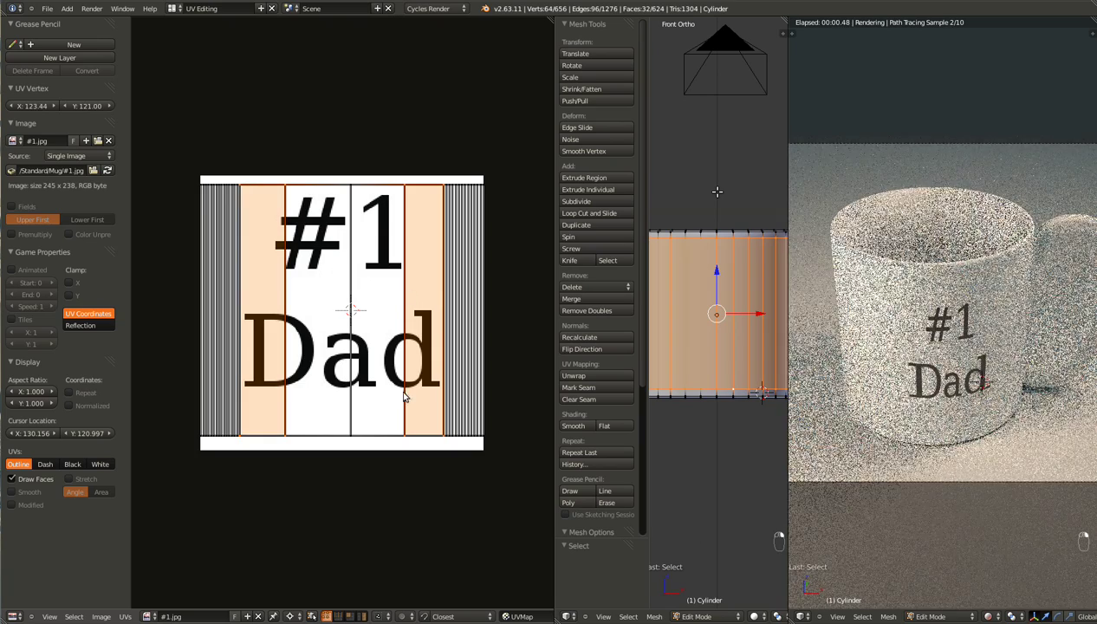
key("s")
key("x")
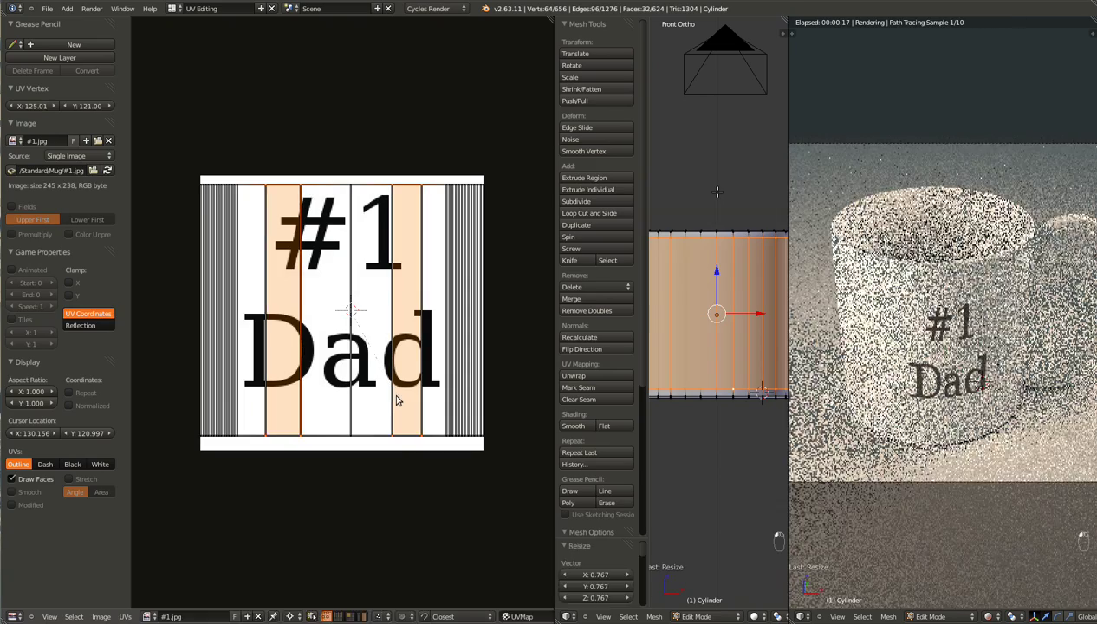
left_click(396, 396)
key("Tab")
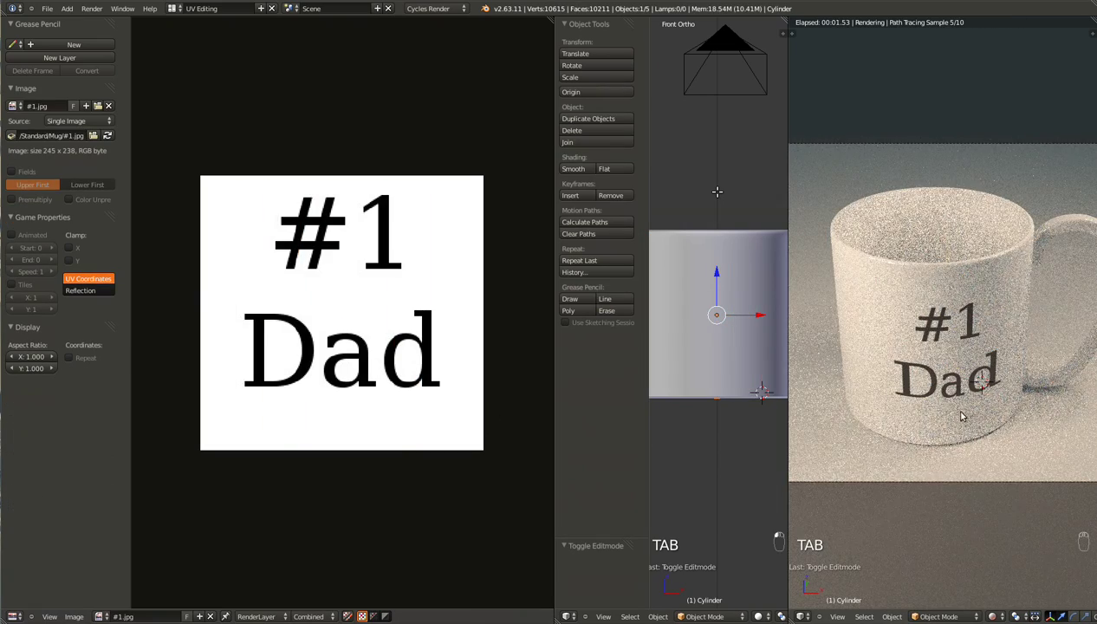
mouse_move(956, 393)
middle_mouse_down()
mouse_move(965, 442)
mouse_move(956, 386)
middle_mouse_up()
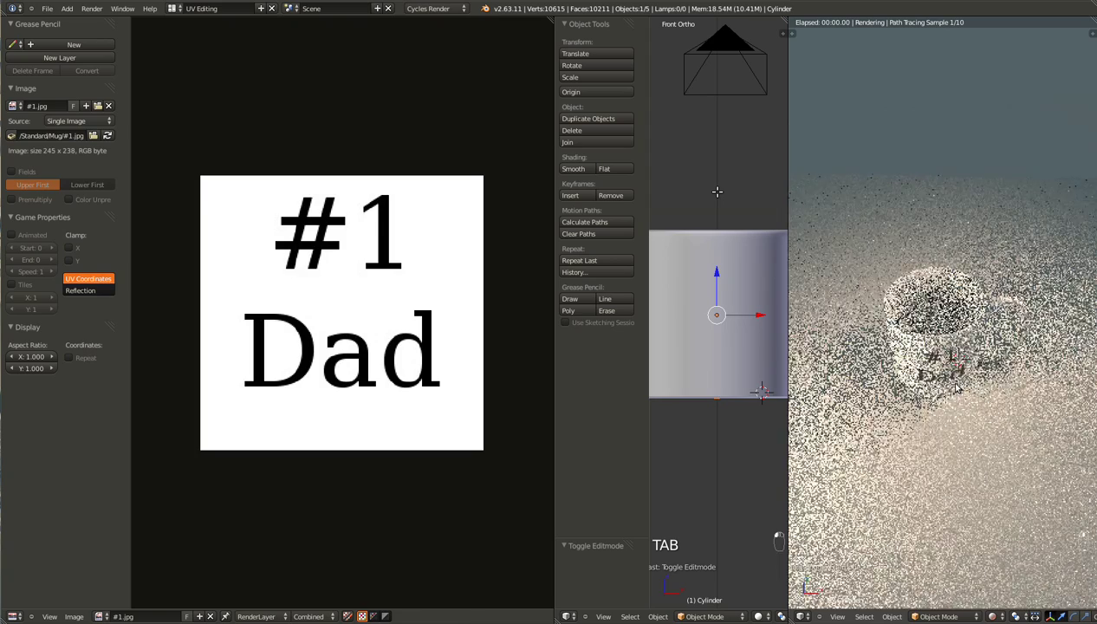
In Edit Mode, invert the mesh selection, shrink those UVs to about 0.073, and move them onto the blank white area beside the "#1"
key("Tab")
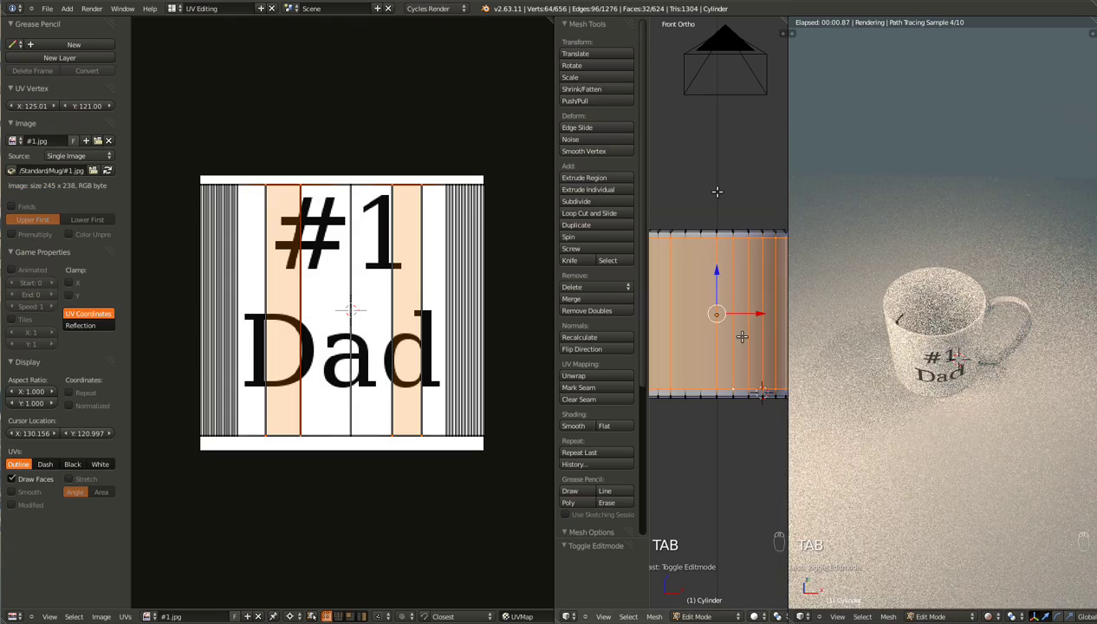
key("ctrl+i")
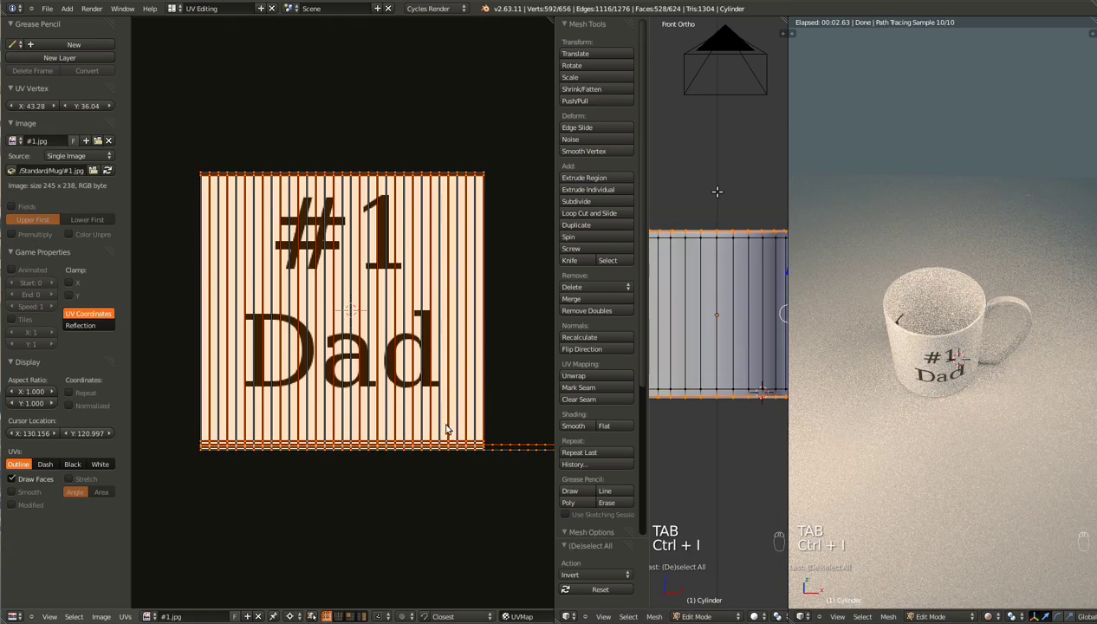
key("s")
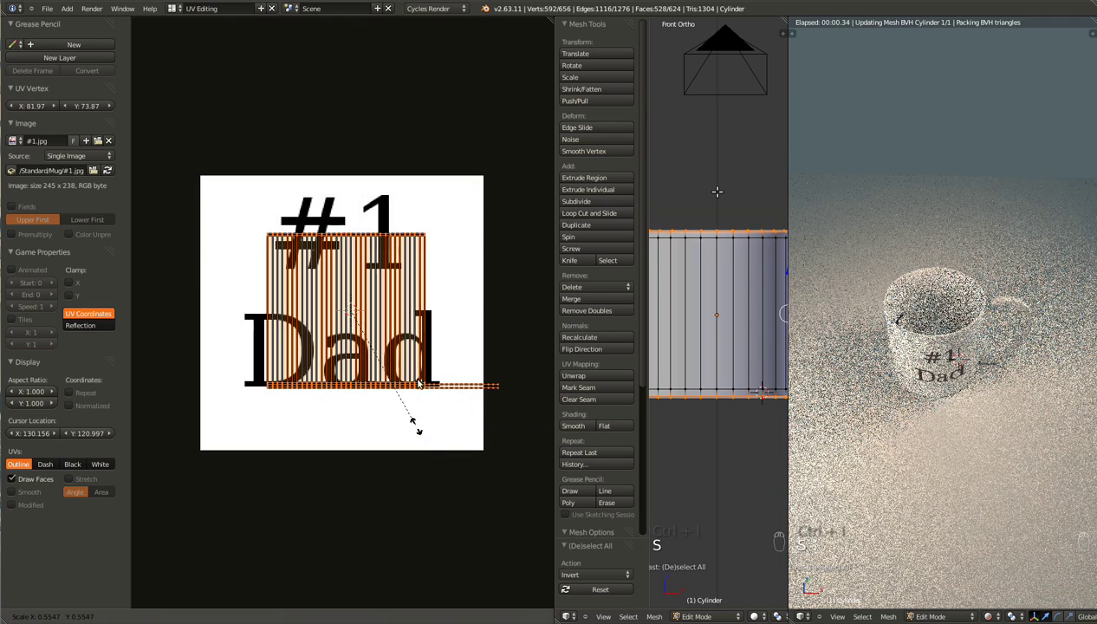
left_click(362, 317)
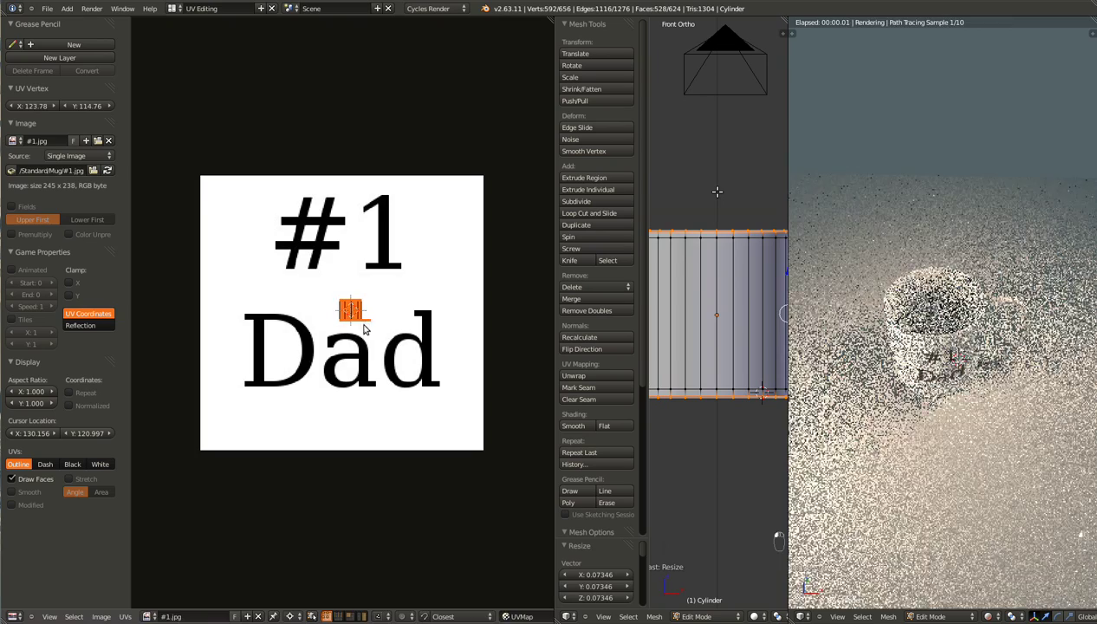
key("g")
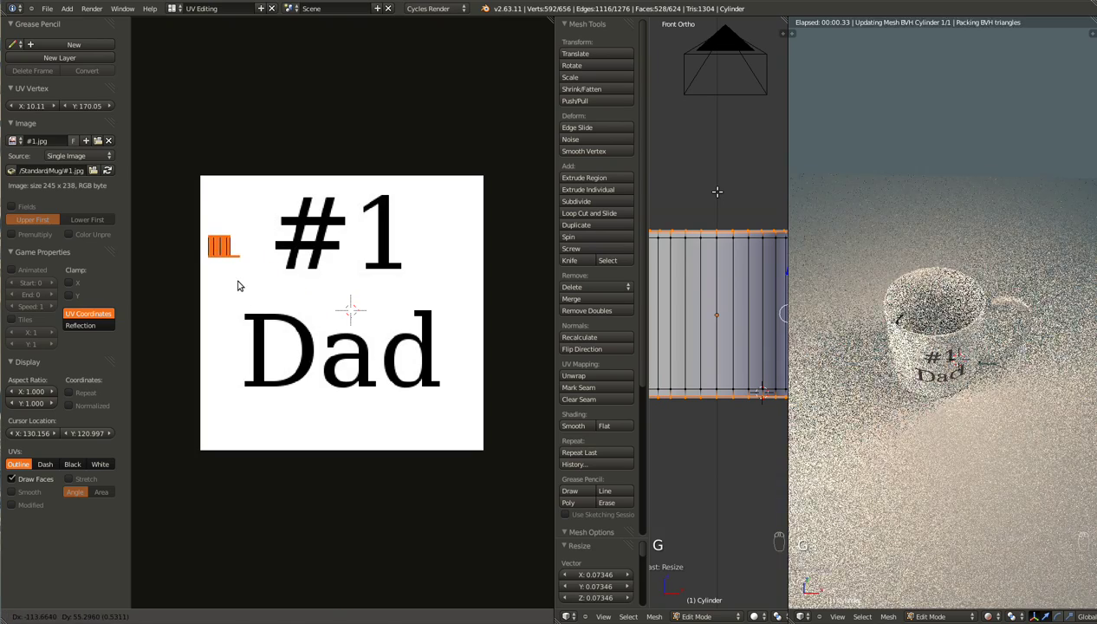
left_click(247, 287)
key("Tab")
middle_click_drag(1052, 385, 909, 372)
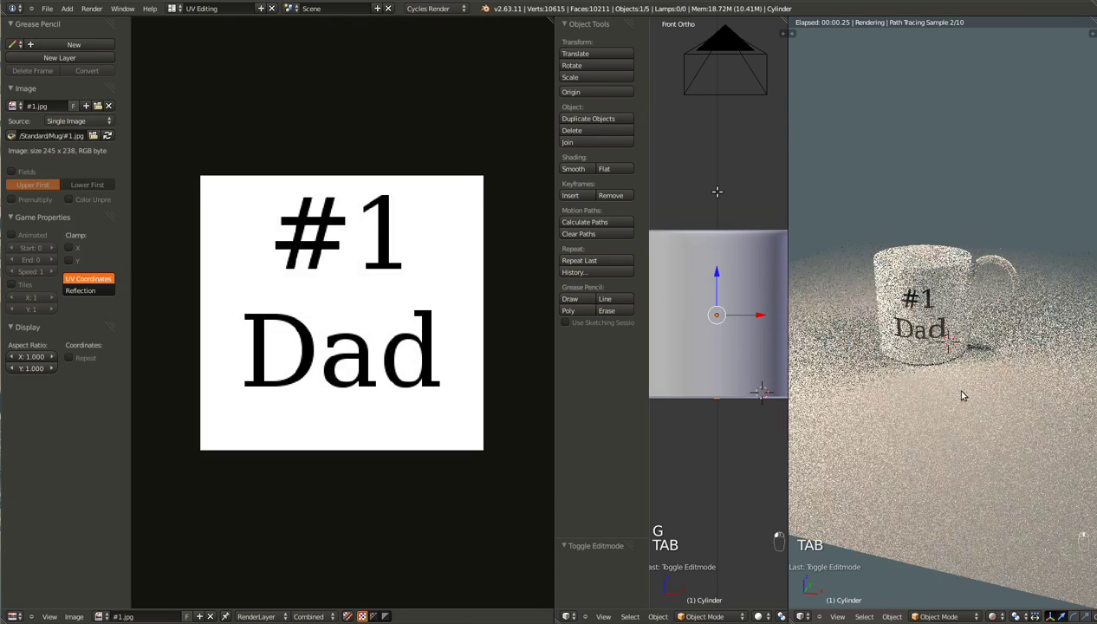
Save the file over the existing version and switch to the Materials screen layout
key("ctrl+s")
left_click(950, 387)
key("KP_0")
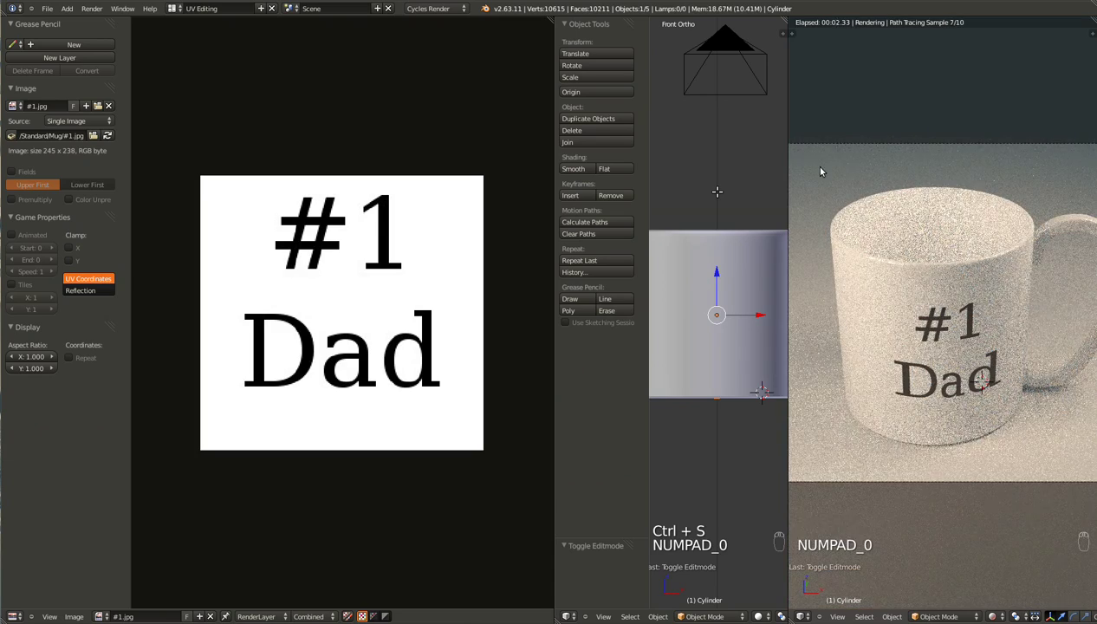
key("ctrl+Right")
key("ctrl+Right")
key("ctrl+Right")
key("ctrl+Right")
key("ctrl+Right")
key("ctrl+Right")
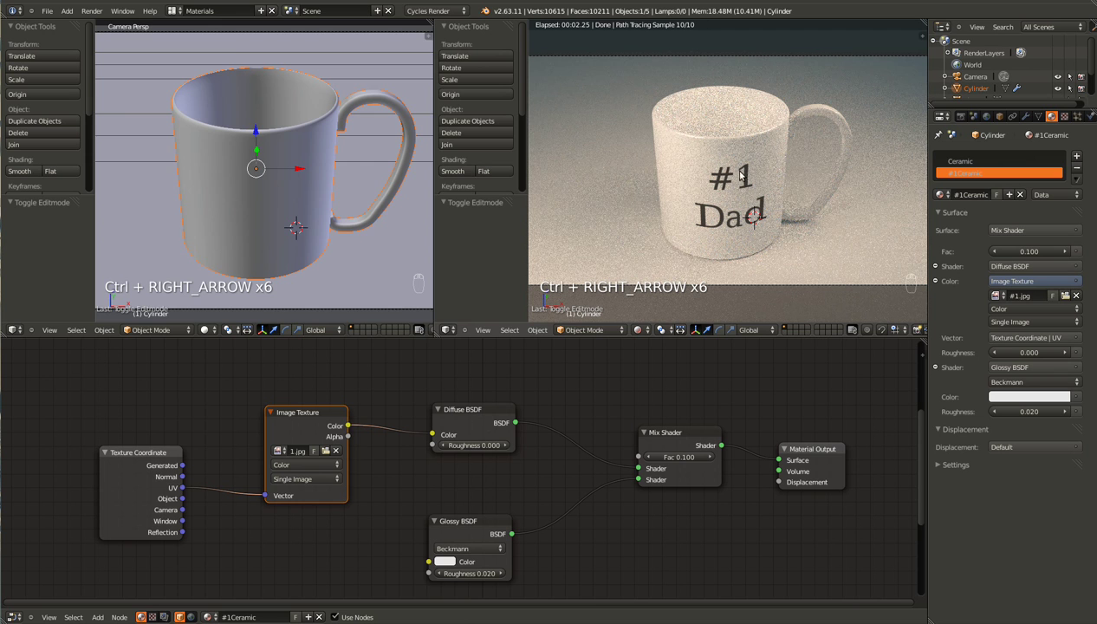
In top view, rotate only the mug's linked body slightly clockwise, without the handle, to turn the lettering toward the camera, and save the file
middle_click_drag(407, 207, 294, 256)
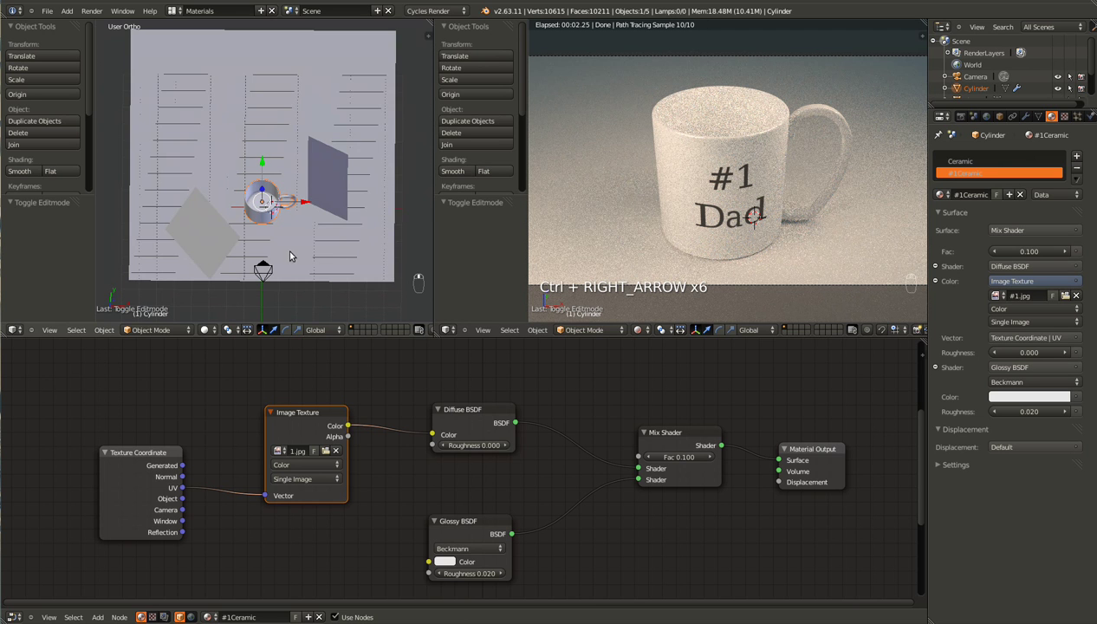
key("KP_7")
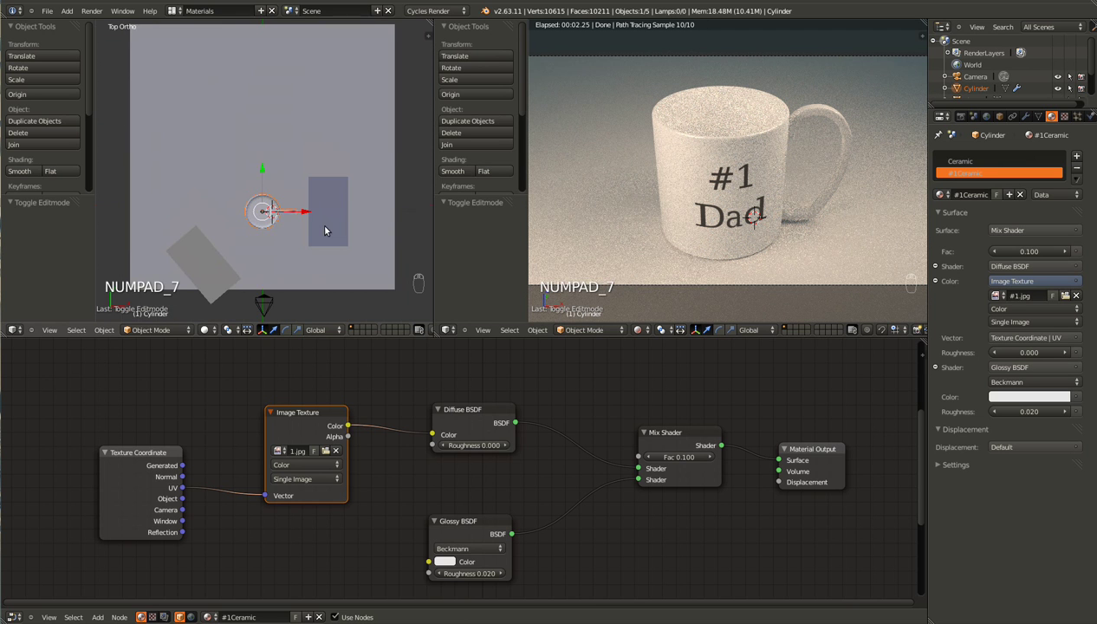
scroll(325, 230, "up", 3)
scroll(324, 230, "down", 2, "ctrl")
scroll(325, 230, "down", 2, "shift")
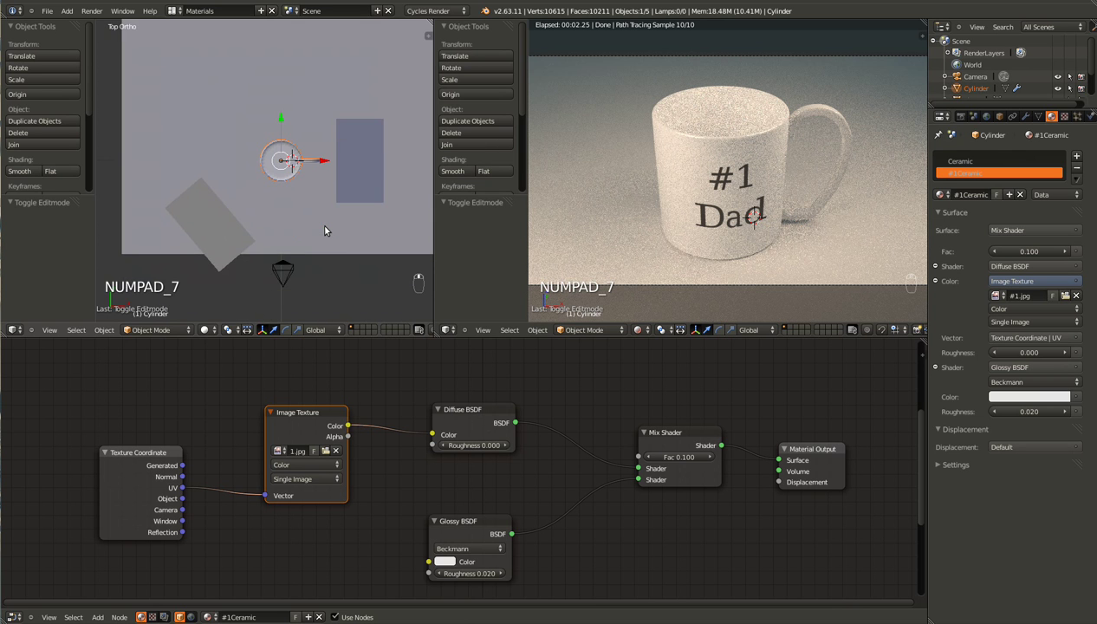
scroll(325, 230, "up", 2, "ctrl")
scroll(325, 230, "down", 2, "ctrl")
scroll(325, 229, "down", 1, "ctrl")
scroll(325, 229, "up", 2, "ctrl")
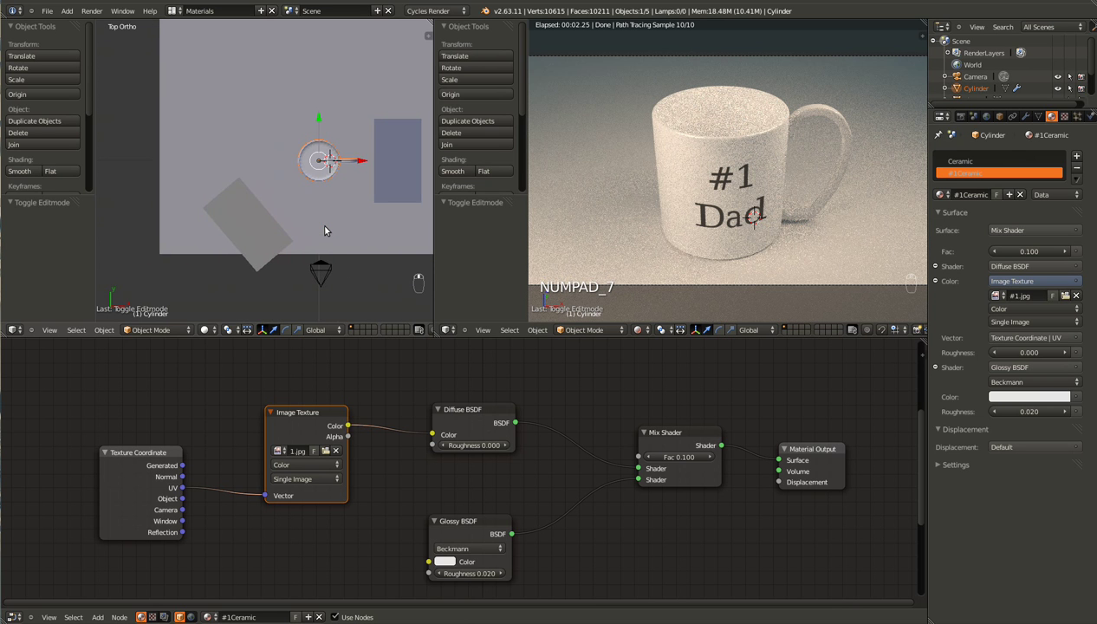
scroll(325, 230, "up", 2)
scroll(325, 229, "up", 1)
scroll(325, 230, "down", 2, "ctrl")
key("Tab")
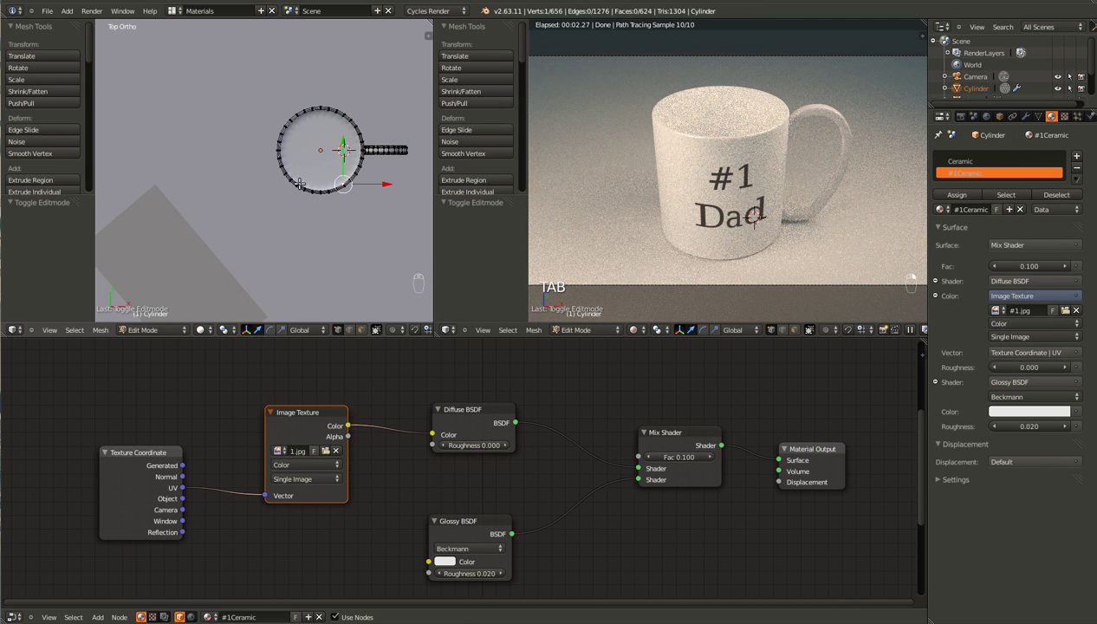
key("ctrl+l")
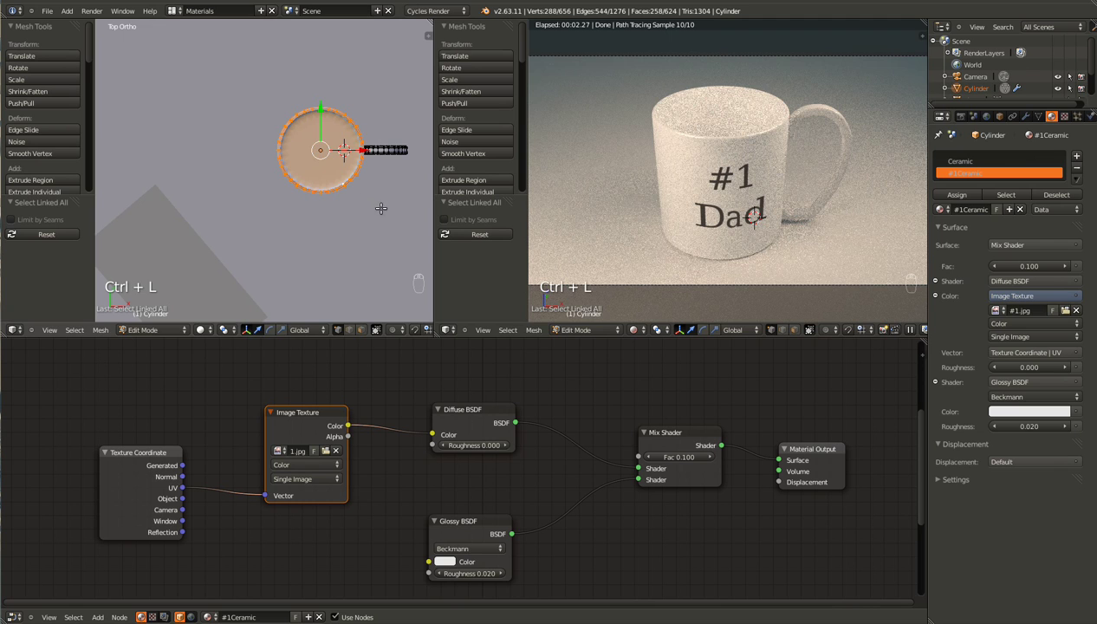
key("r")
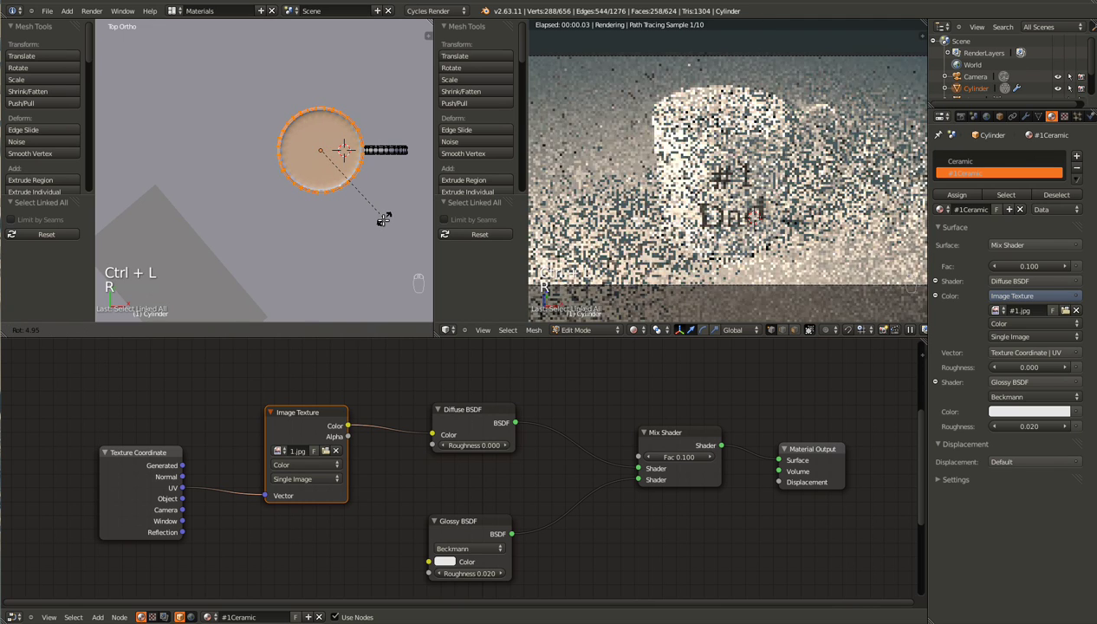
left_click(377, 219)
key("Tab")
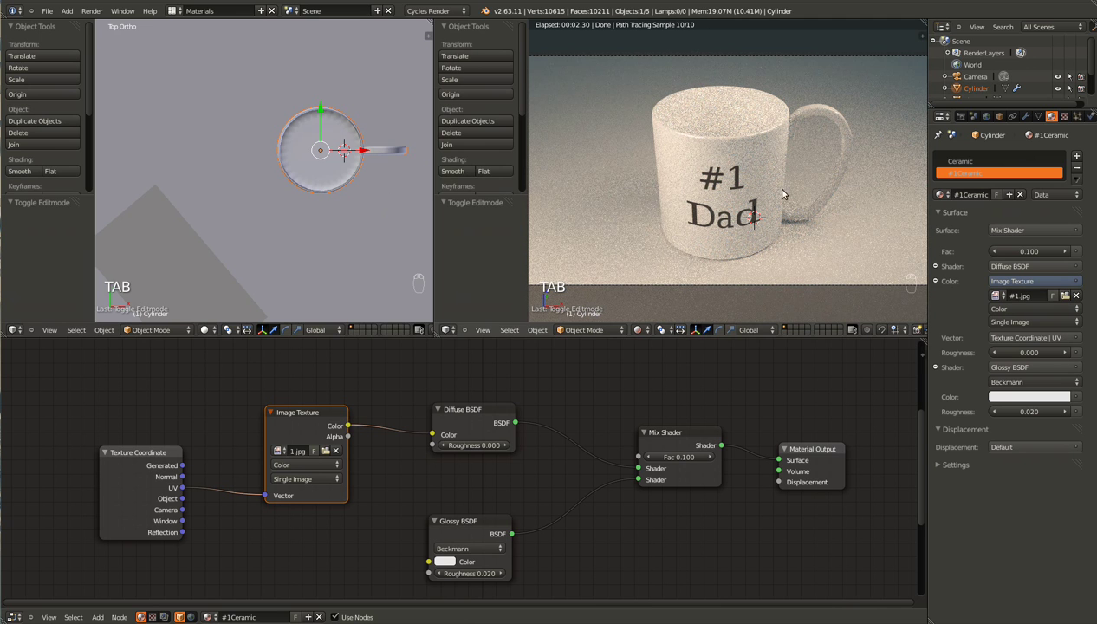
key("ctrl+s")
left_click(162, 227)
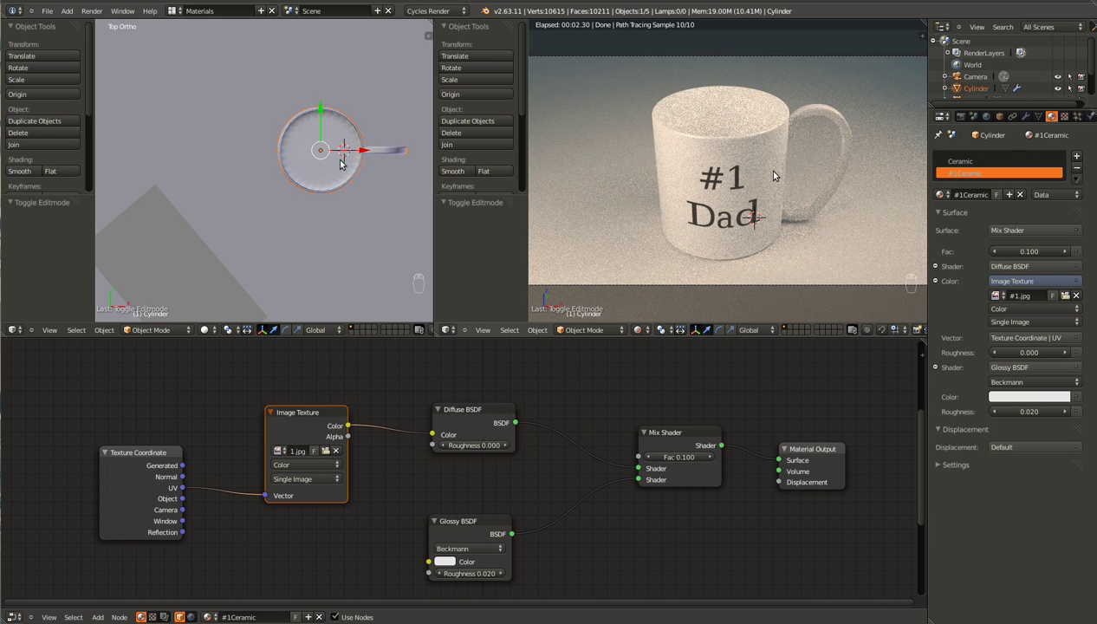
In the scene's render sampling settings, set the preview samples to 80 and save the file
key("KP_0")
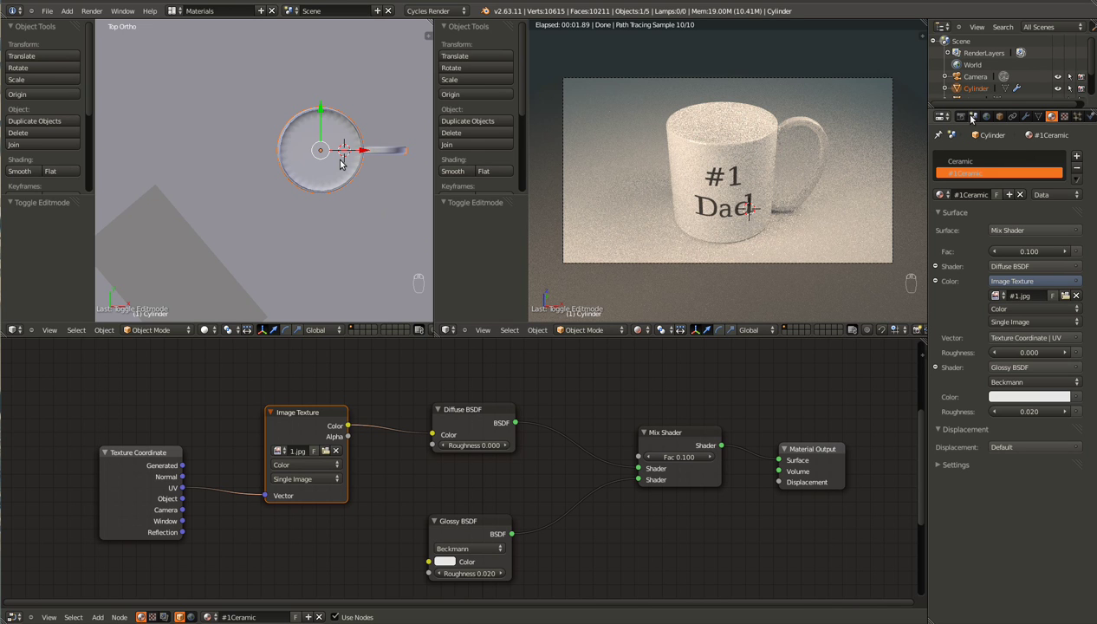
left_click(961, 117)
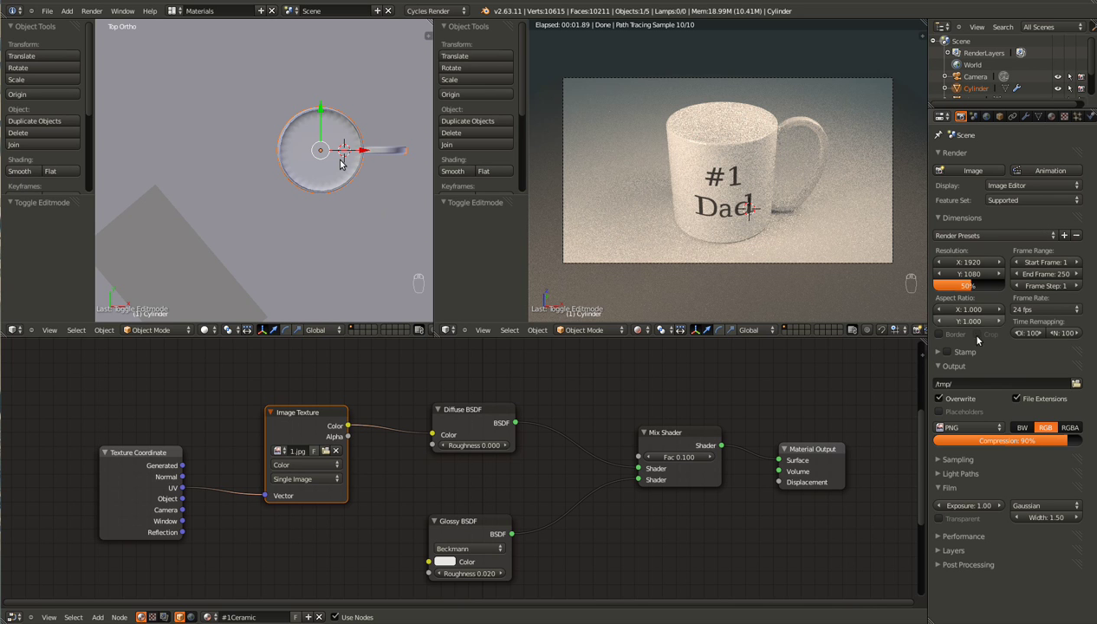
left_click(939, 466)
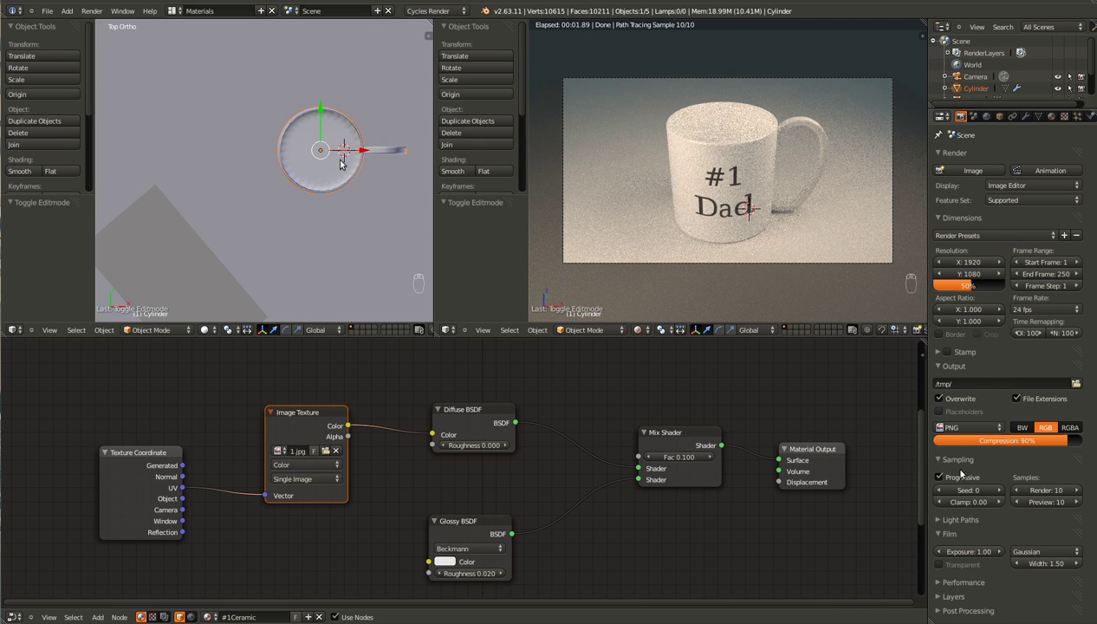
left_click(940, 519)
scroll(1050, 522, "down", 3)
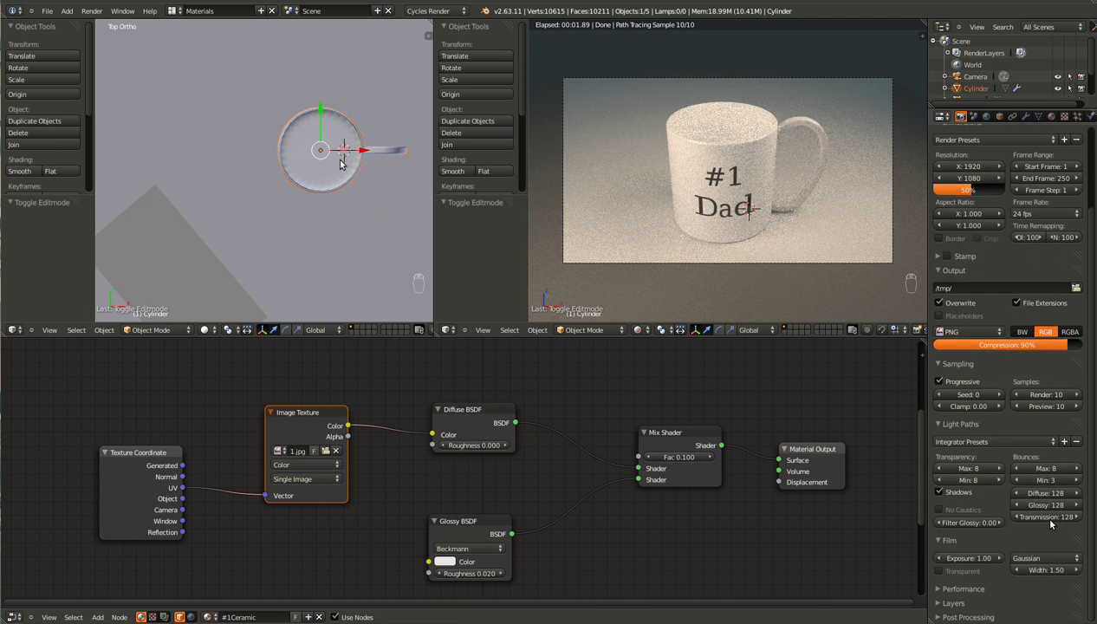
left_click(934, 423)
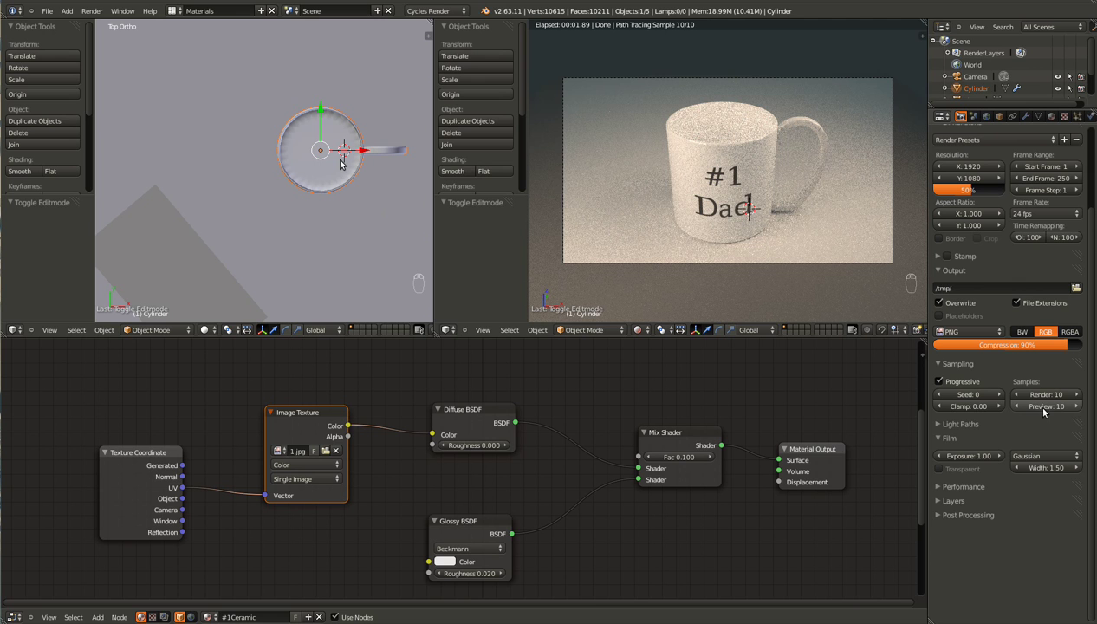
left_click_drag(1041, 408, 984, 403)
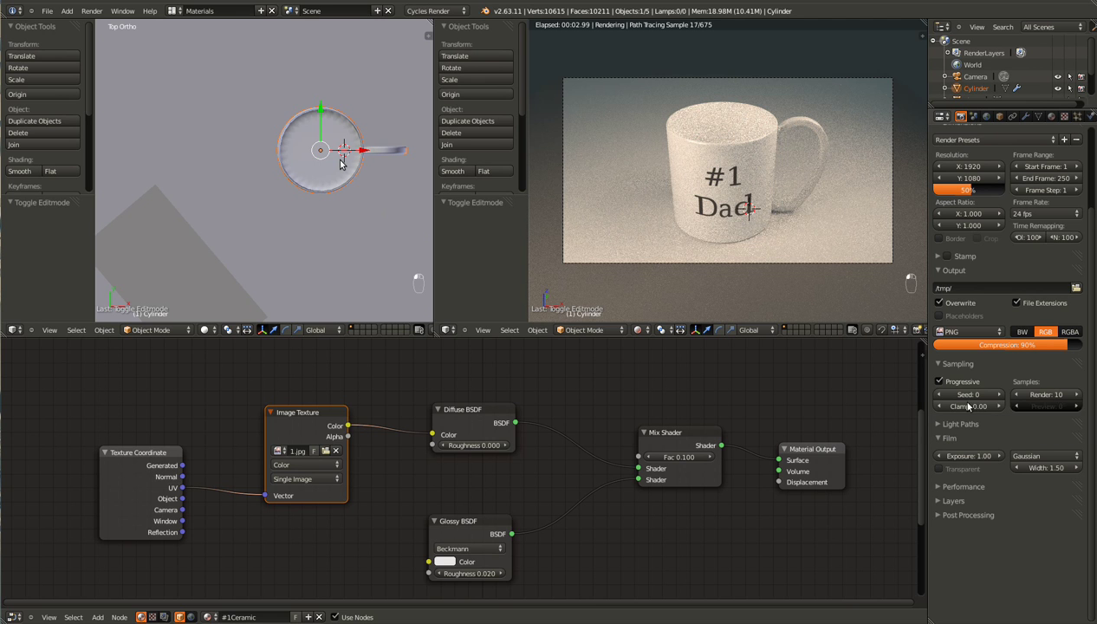
left_click(1033, 405)
type("80")
key("Return")
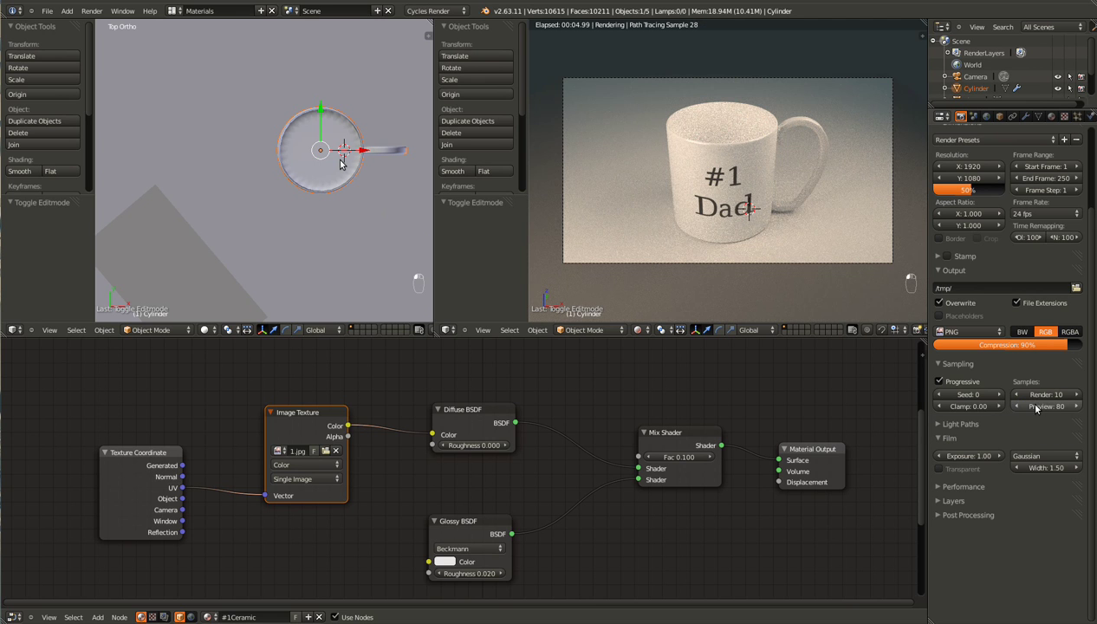
key("ctrl+s")
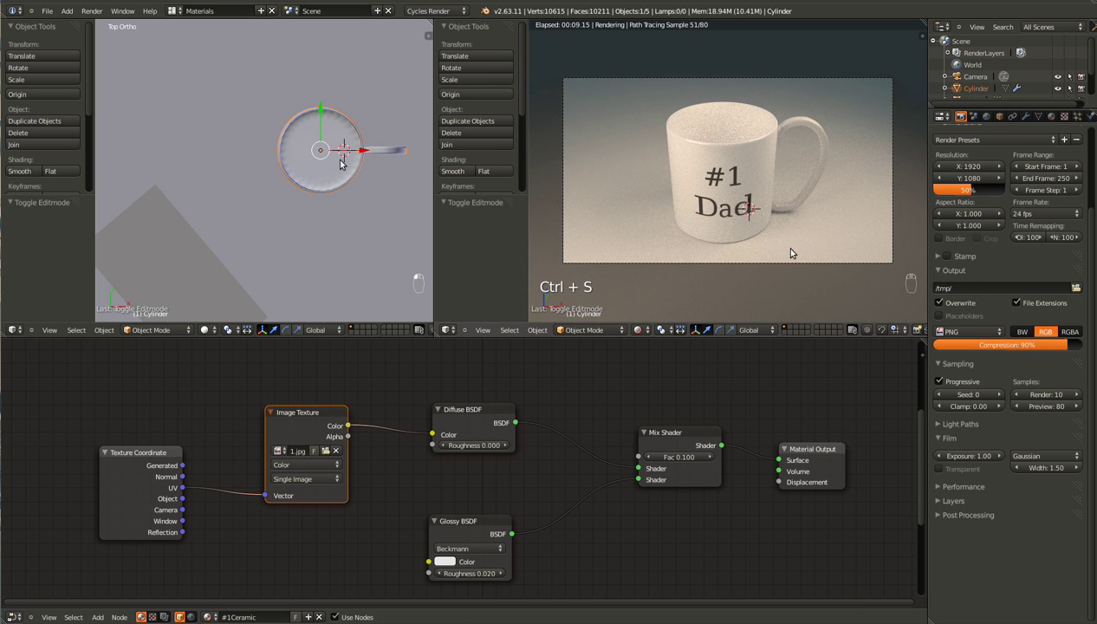
Select the emissive lamp plane on the mug's left side and rotate it about 15° around its local Y axis
scroll(790, 253, "up", 4)
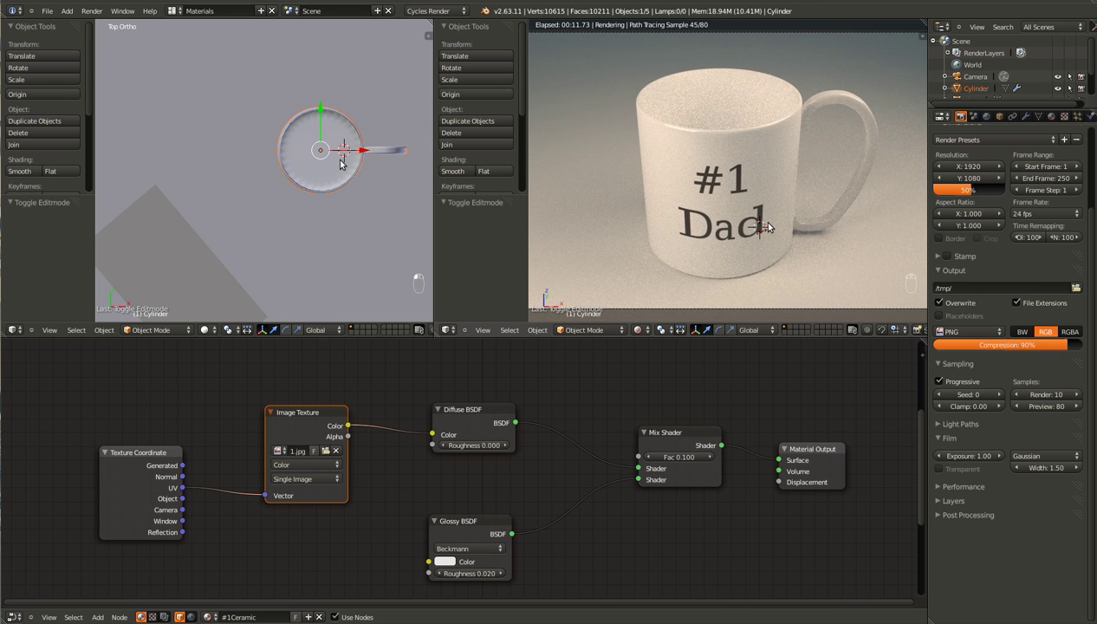
scroll(732, 253, "down", 5)
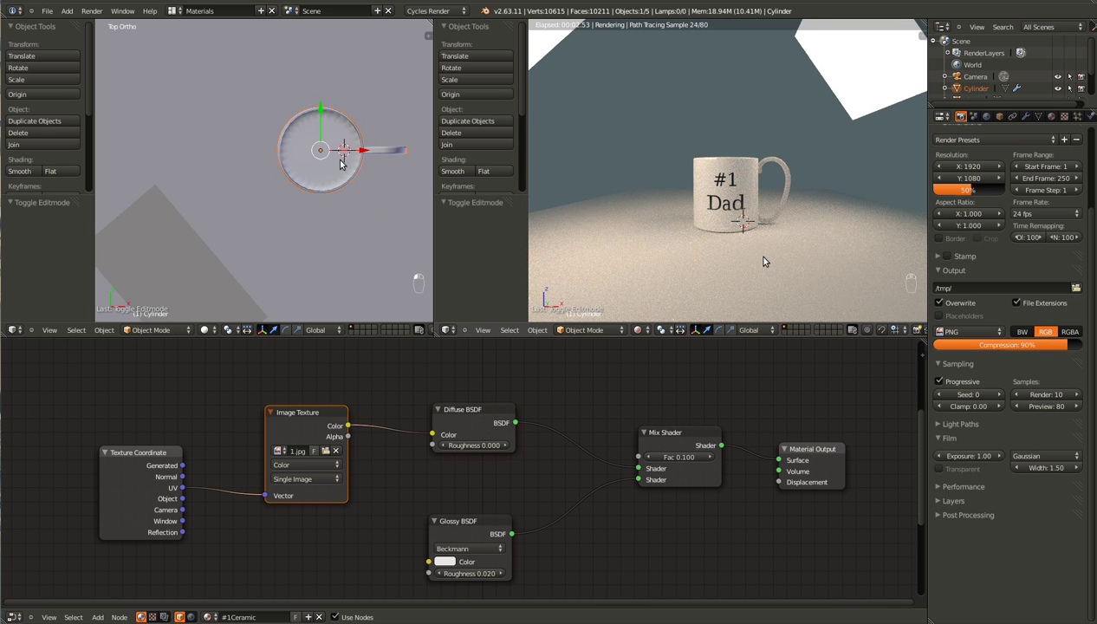
scroll(763, 258, "down", 2)
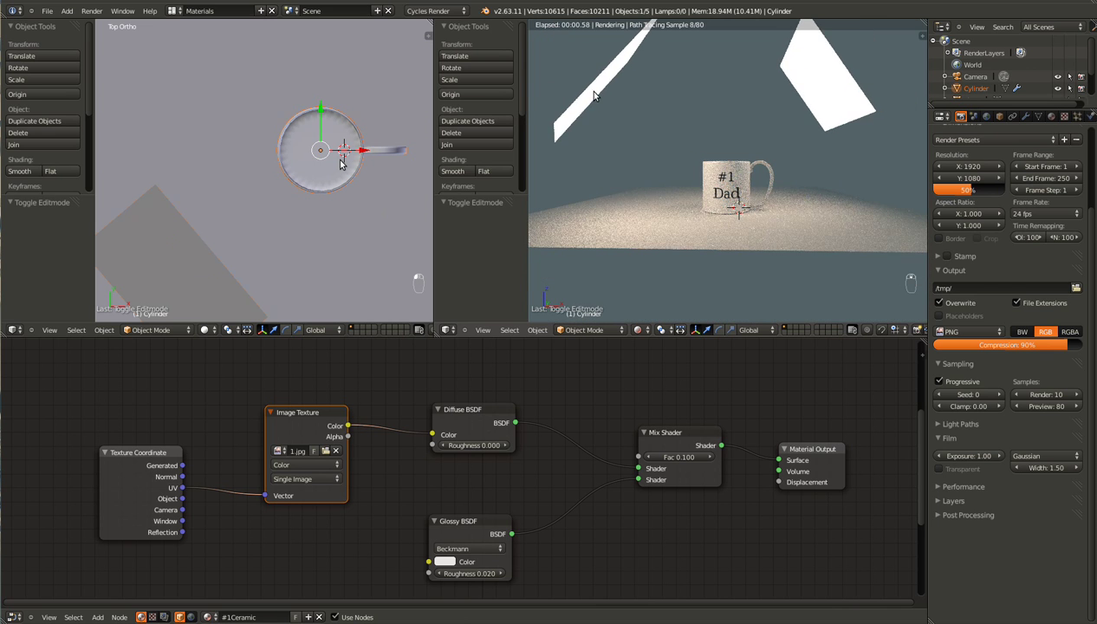
right_click(670, 121)
key("KP_1")
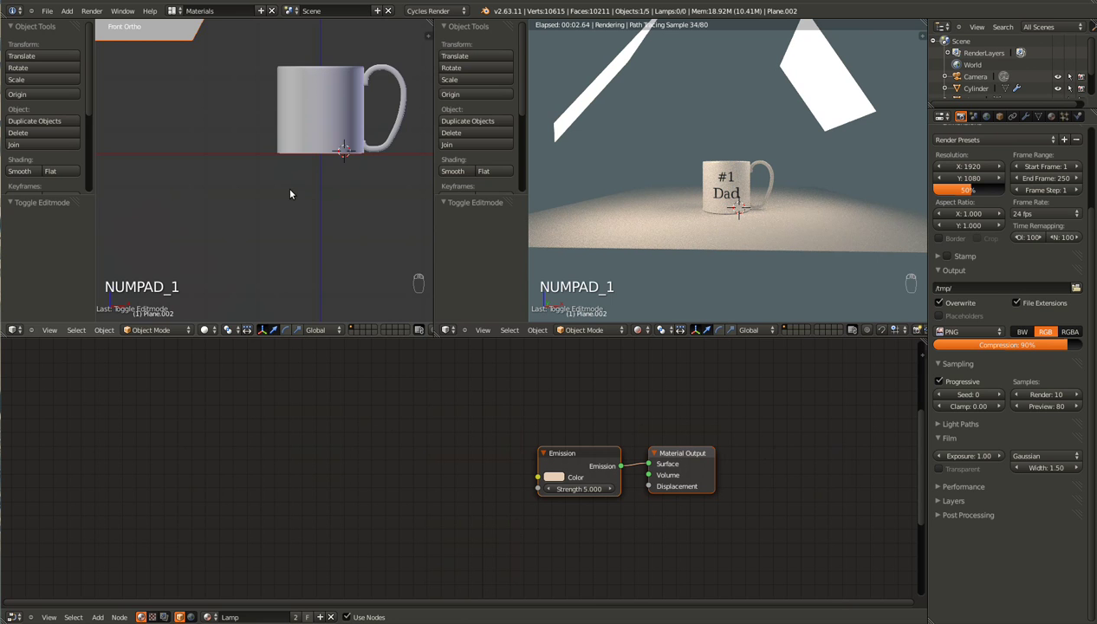
key("KP_8")
key("KP_8")
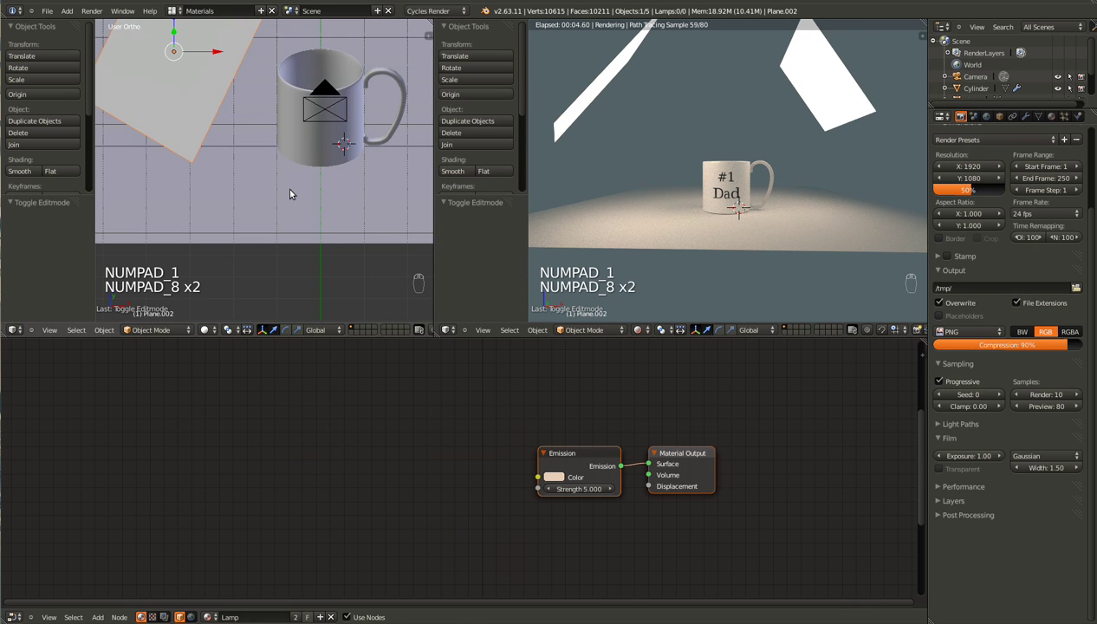
key("KP_Divide")
key("KP_Divide")
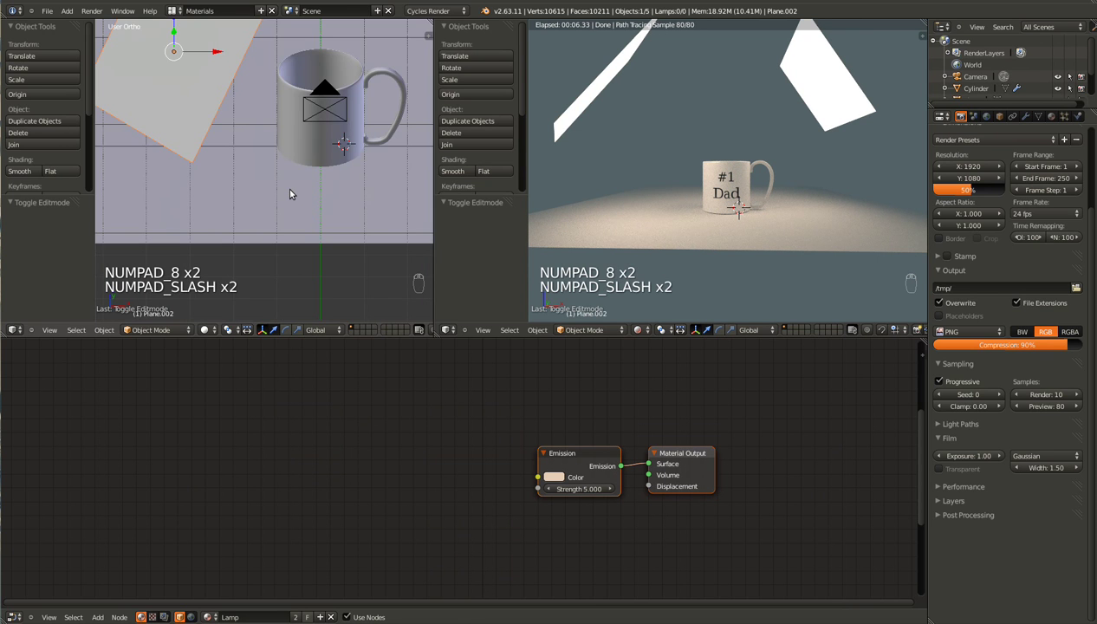
key("r")
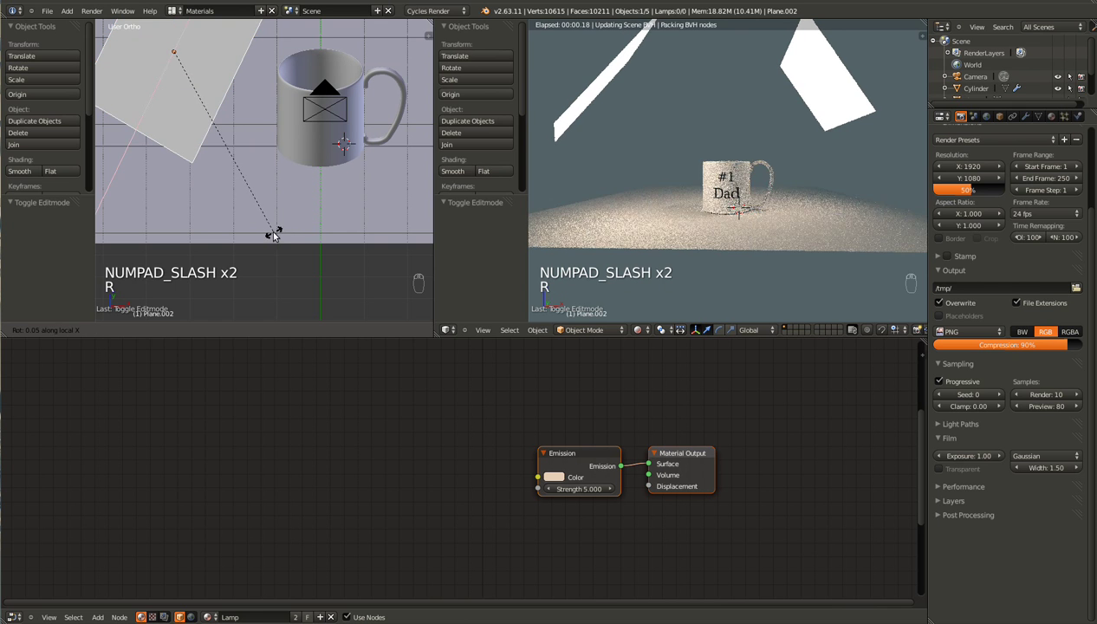
key("y")
key("y")
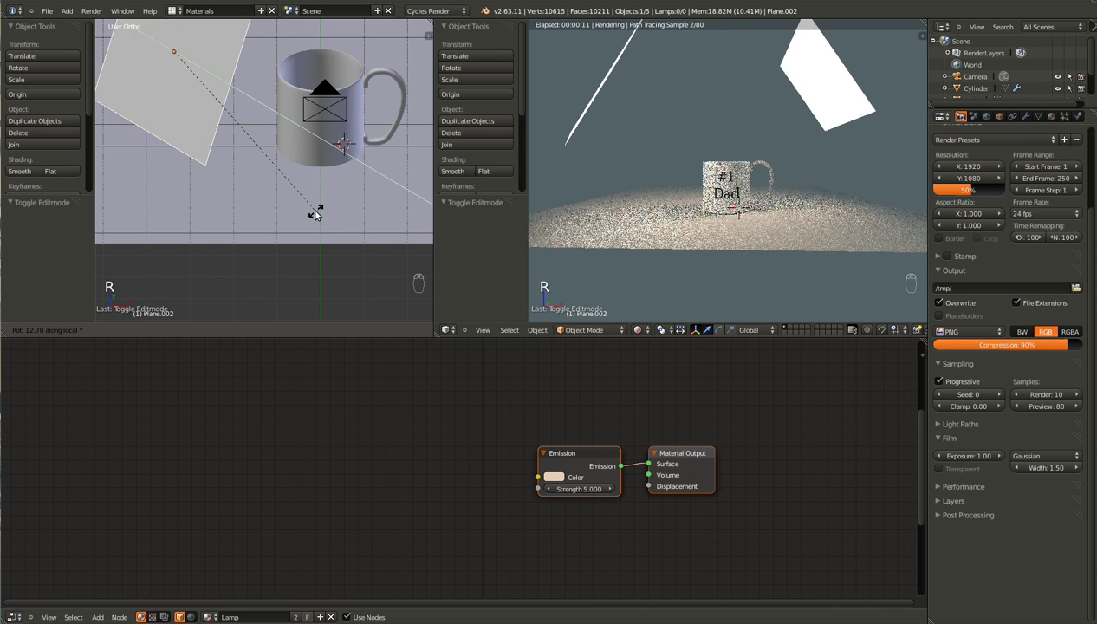
left_click(325, 208)
Lower the lamp plane along Z by about 1.19 and another 0.72, and rotate it a further 17.4° around local Y
key("g")
key("z")
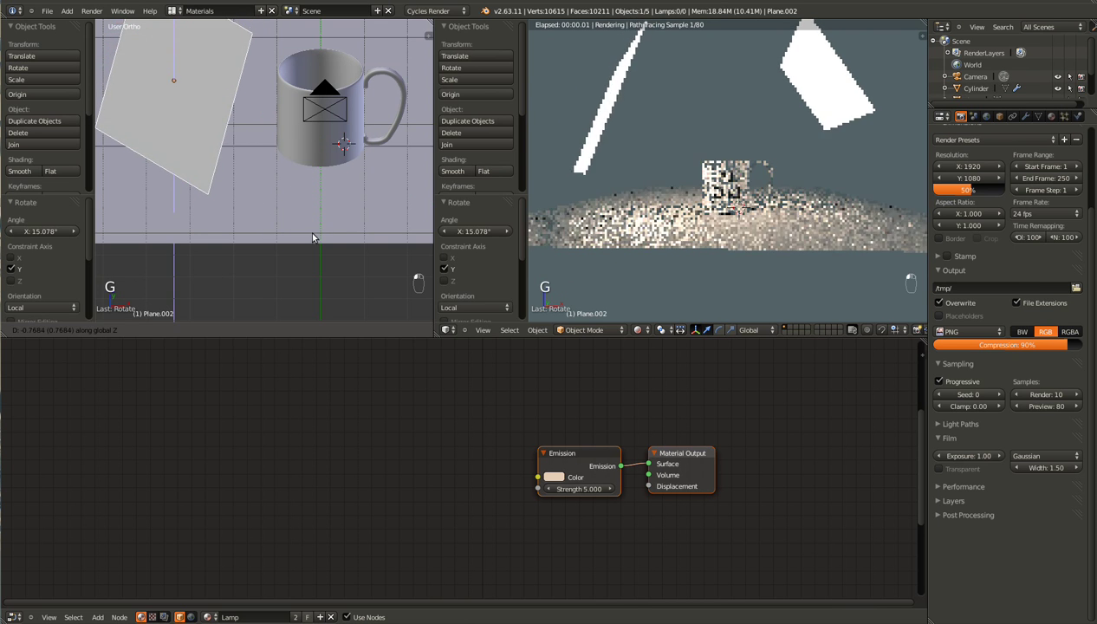
left_click(309, 249)
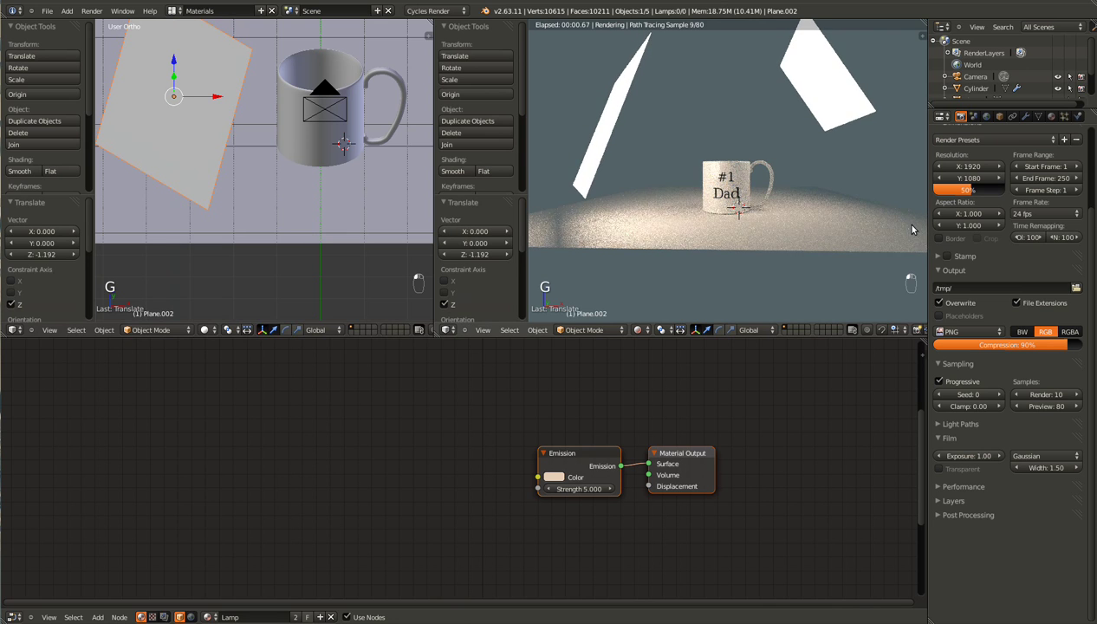
key("KP_0")
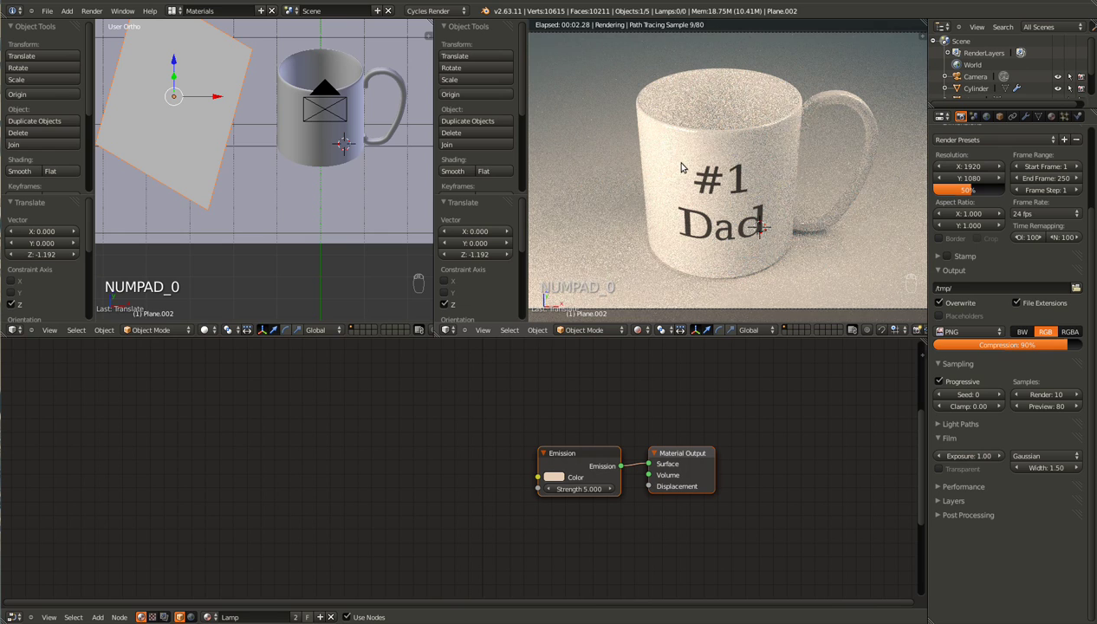
key("g")
left_click(208, 140)
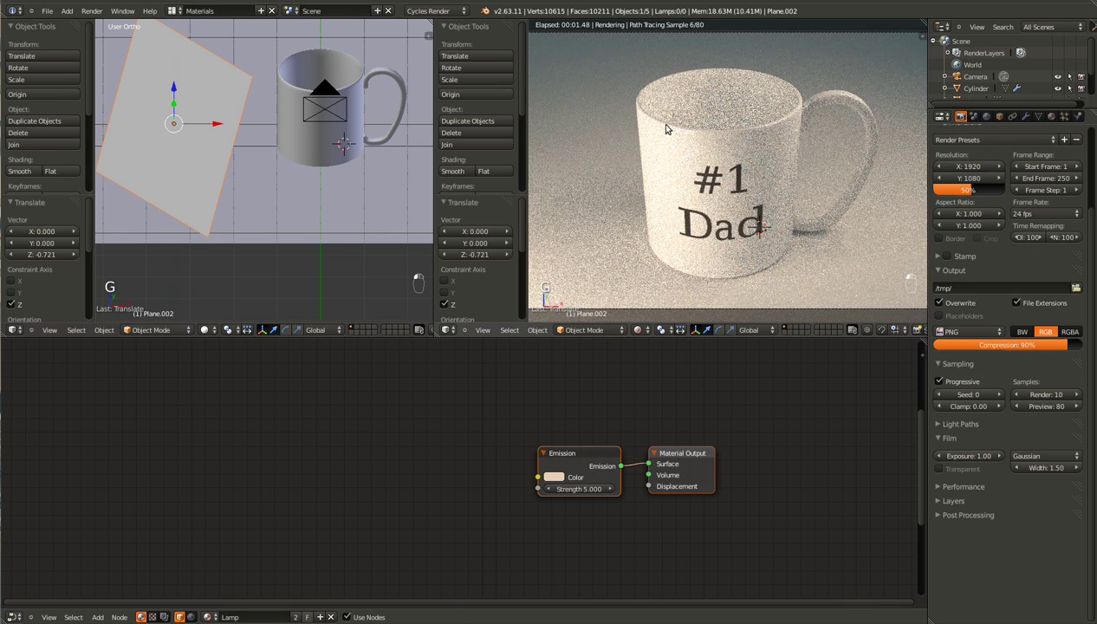
key("r")
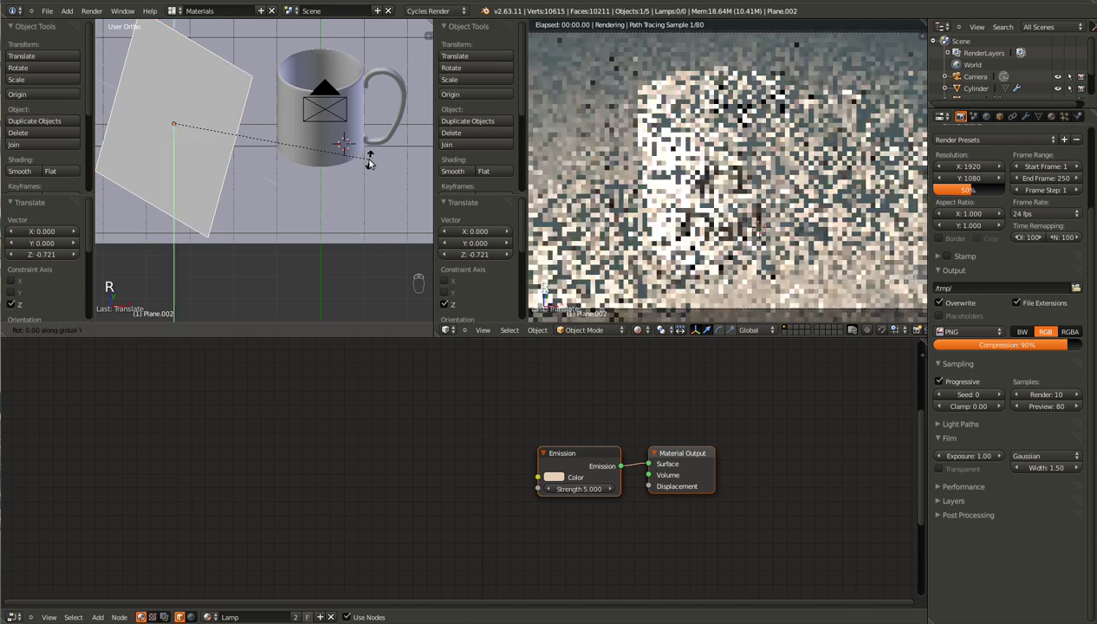
left_click(378, 124)
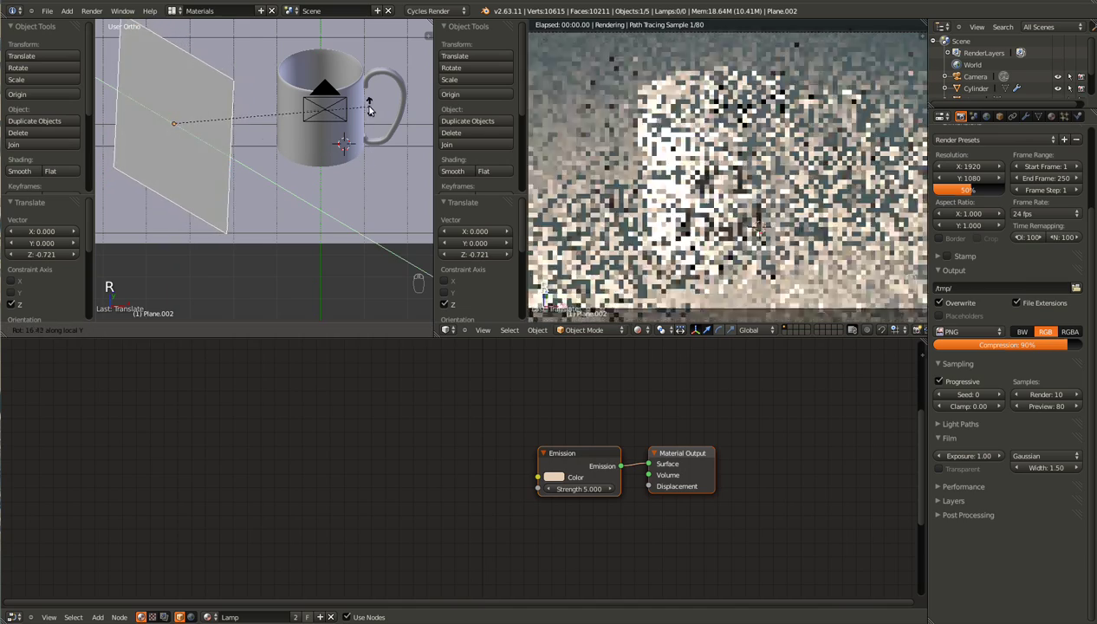
Narrow the lamp plane along its local Y axis to about 0.7 of its size and save the file
key("s")
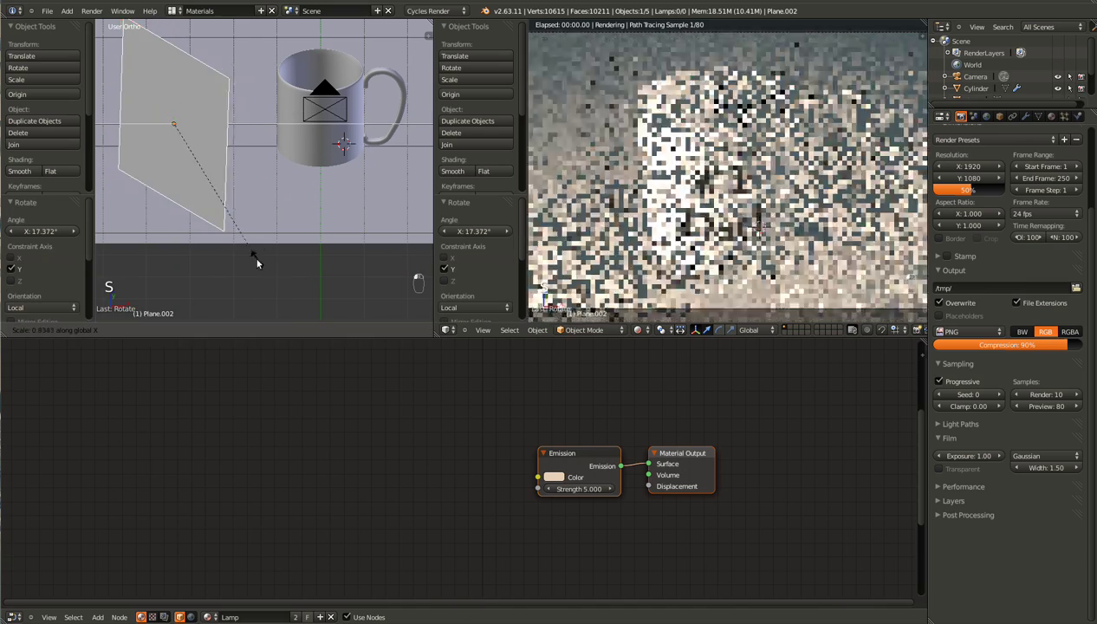
key("y")
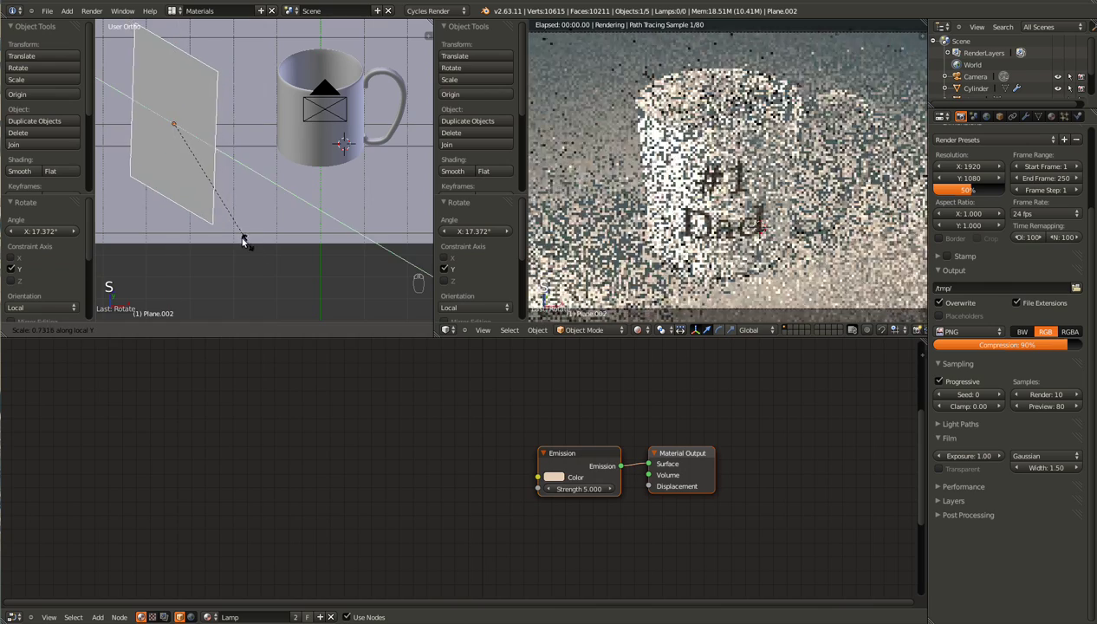
left_click(241, 237)
key("Tab")
key("Tab")
key("ctrl+s")
left_click(318, 244)
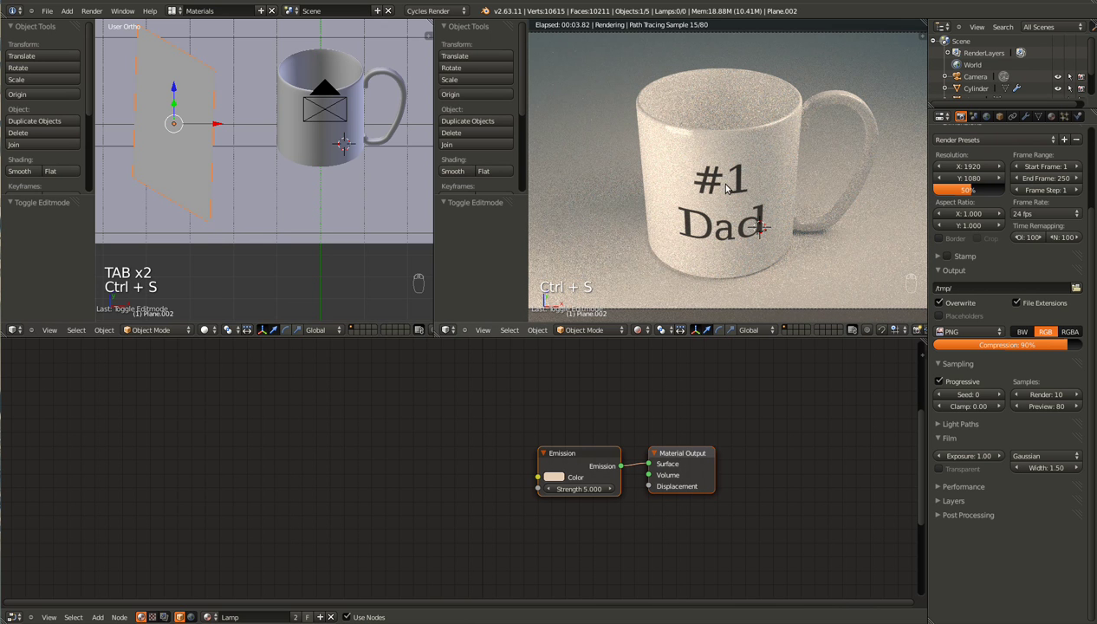
In front view, hide the lamp plane to compare the mug's lighting without it, and unhide it
right_click(725, 188)
scroll(395, 462, "down", 2)
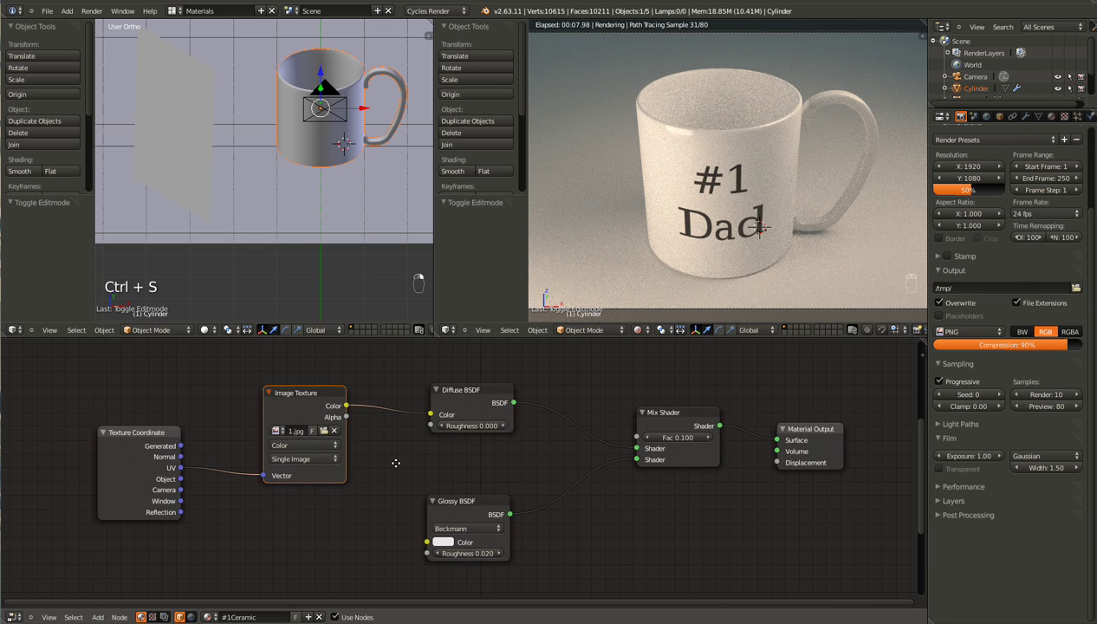
middle_click_drag(395, 462, 429, 460)
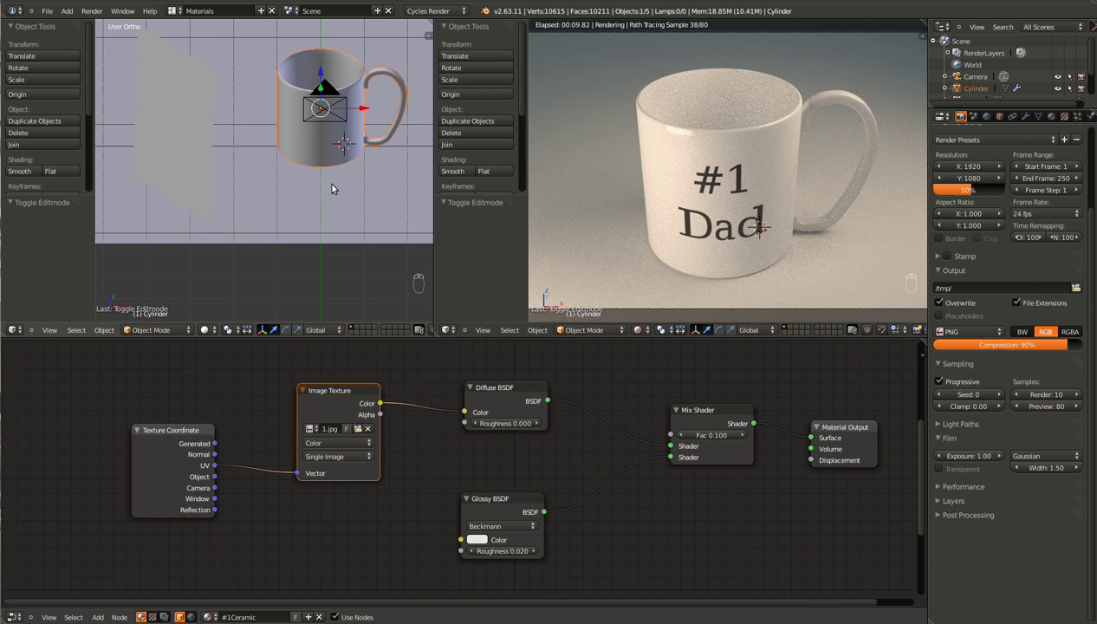
key("KP_1")
right_click(197, 136)
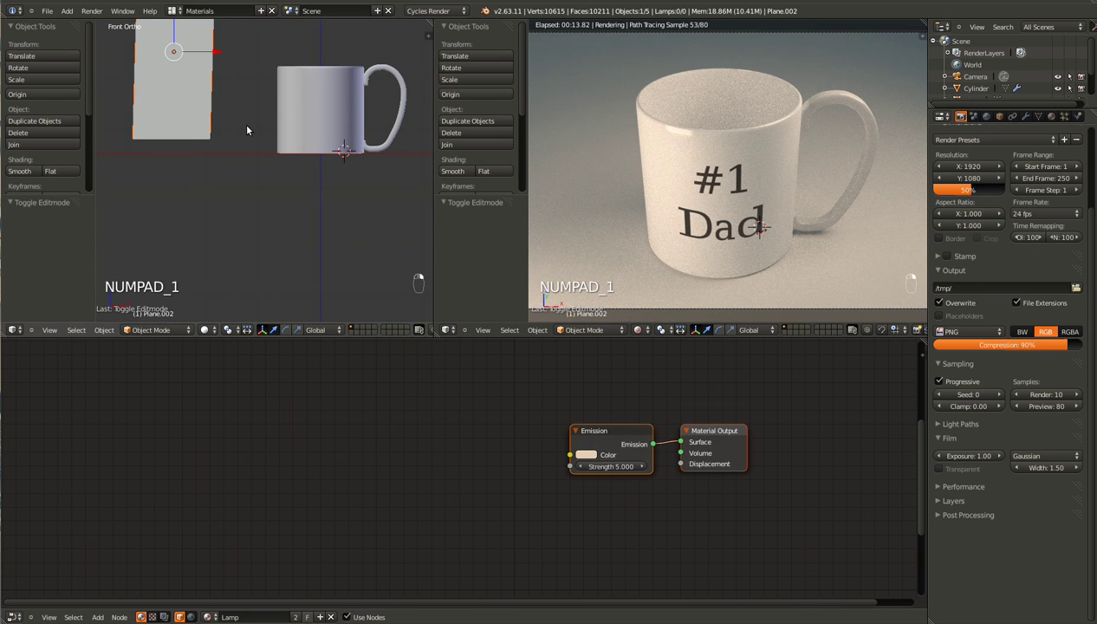
key("h")
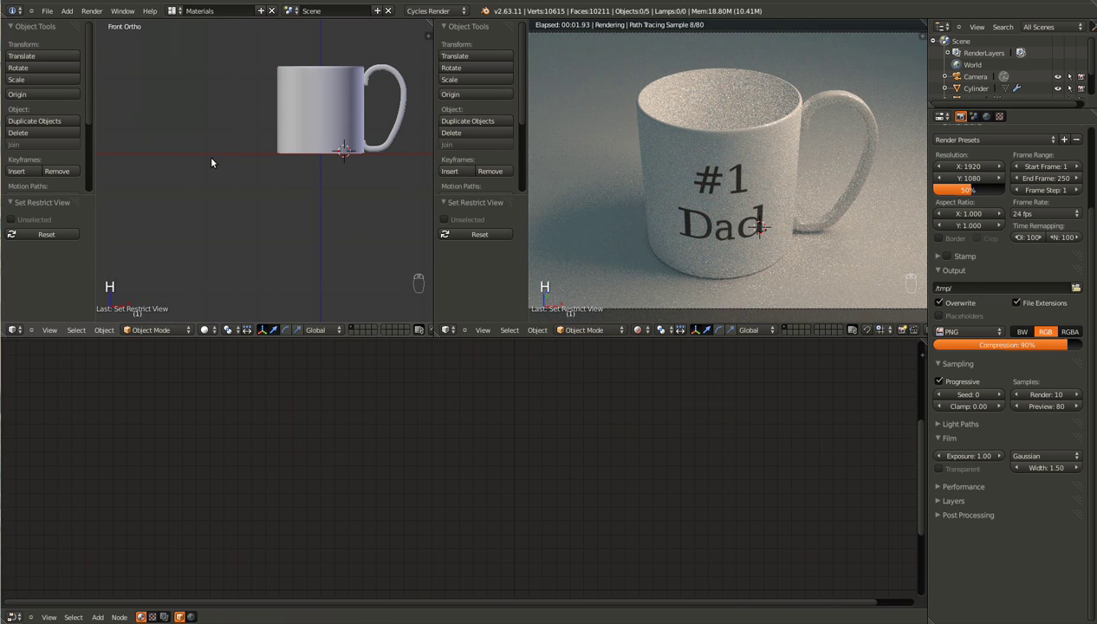
key("alt+h")
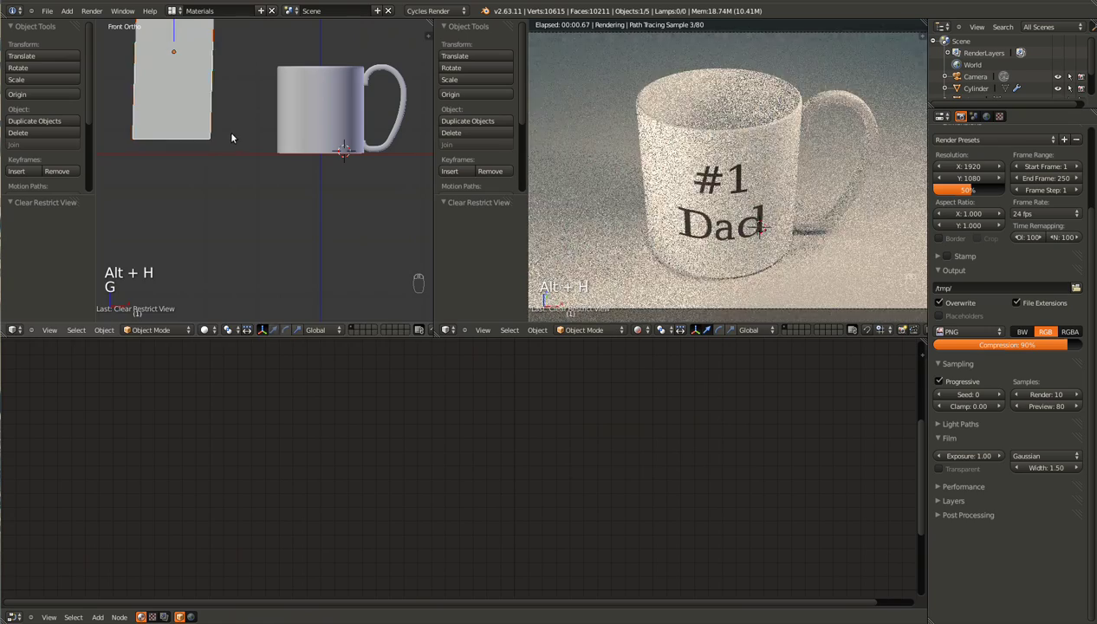
Lower the lamp plane about 1.03 along Z and shift it along its local Z axis to a spot nearer the mug
key("g")
left_click(261, 172)
key("g")
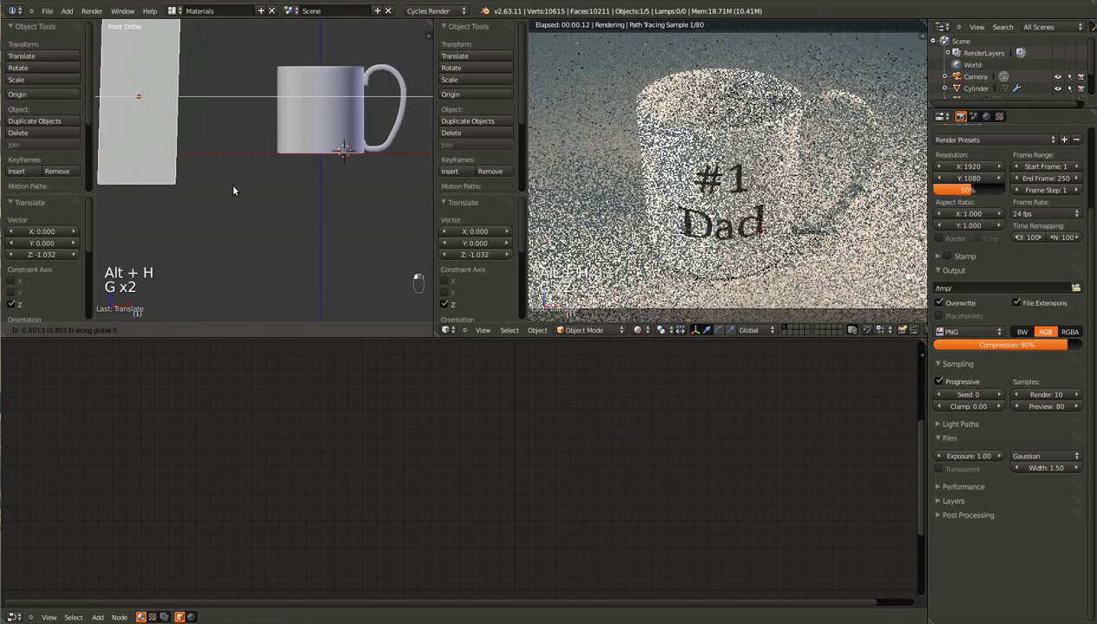
left_click(220, 190)
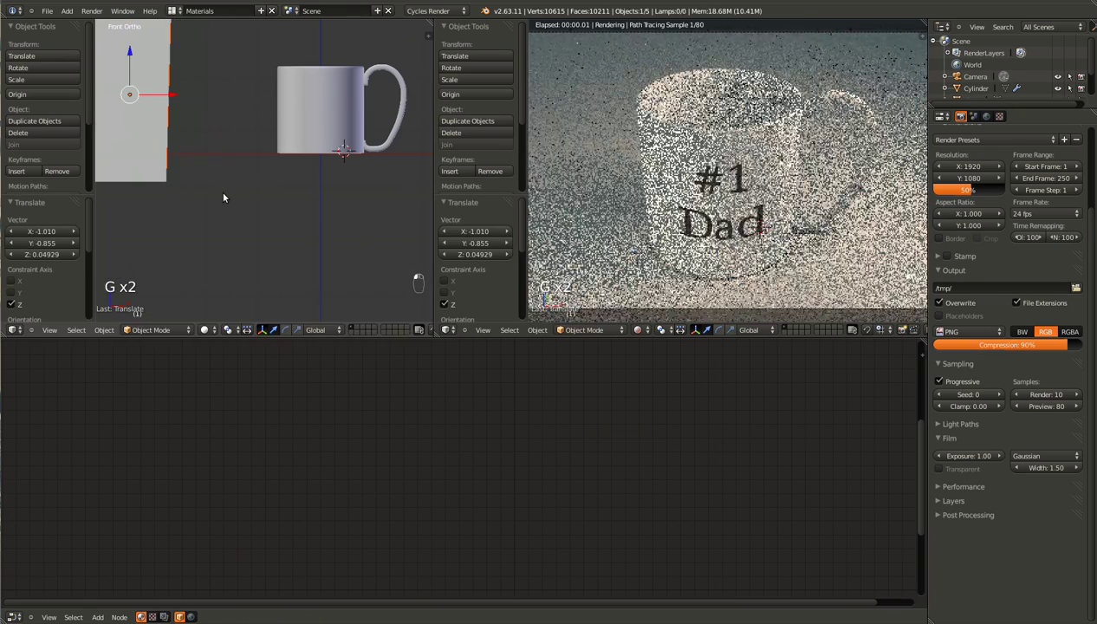
key("g")
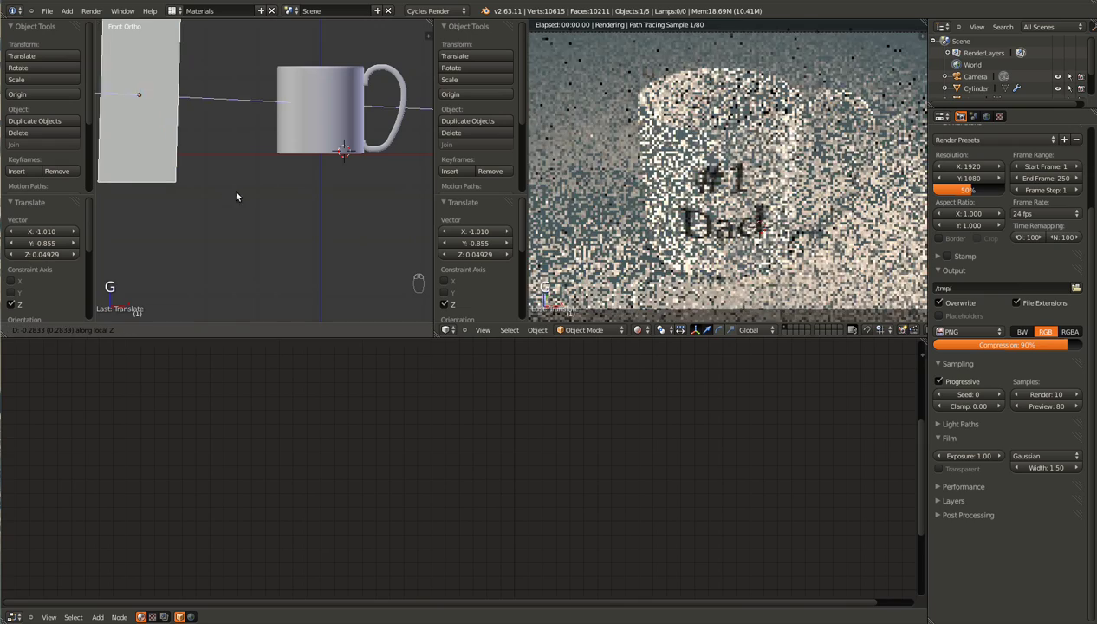
left_click(278, 194)
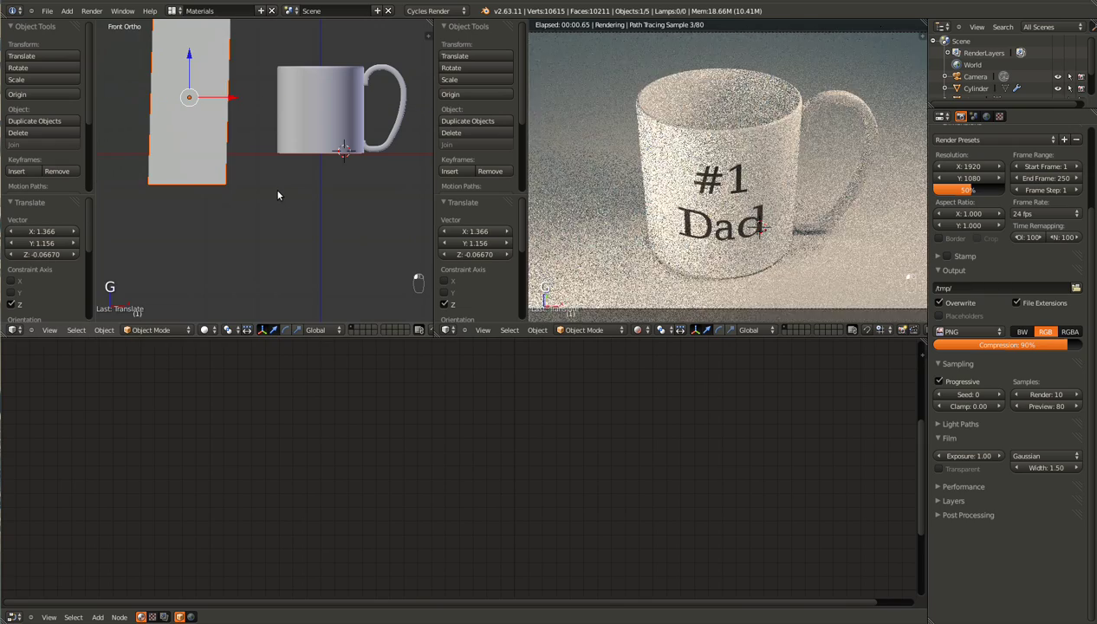
Move the lamp plane about 0.85 closer to the mug along its local Z axis and raise it 0.19 along global Z
scroll(641, 208, "down", 4)
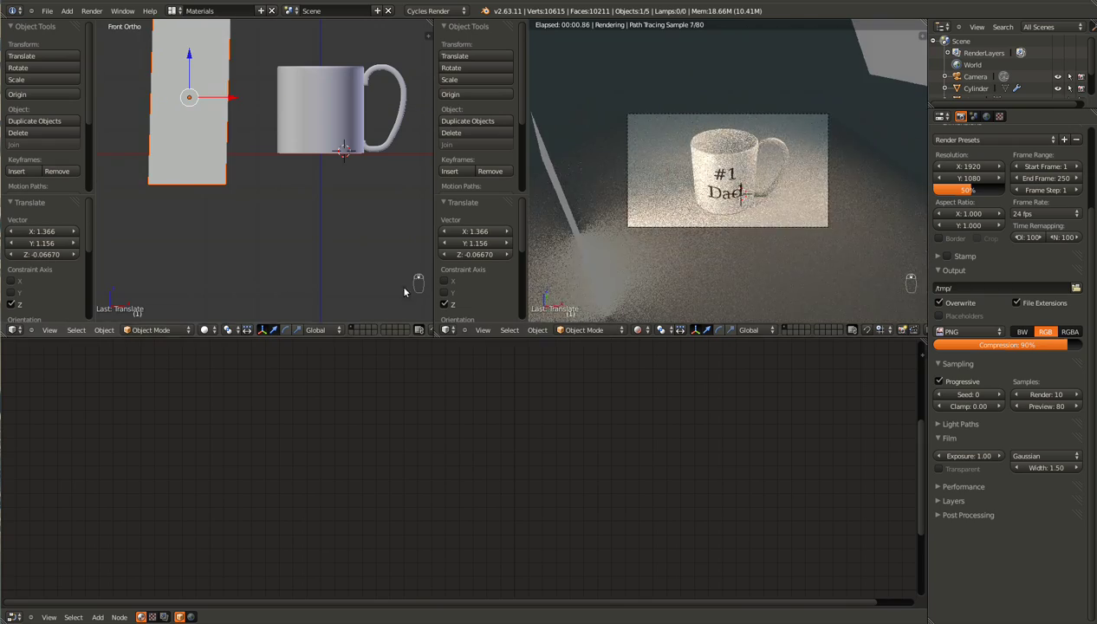
key("g")
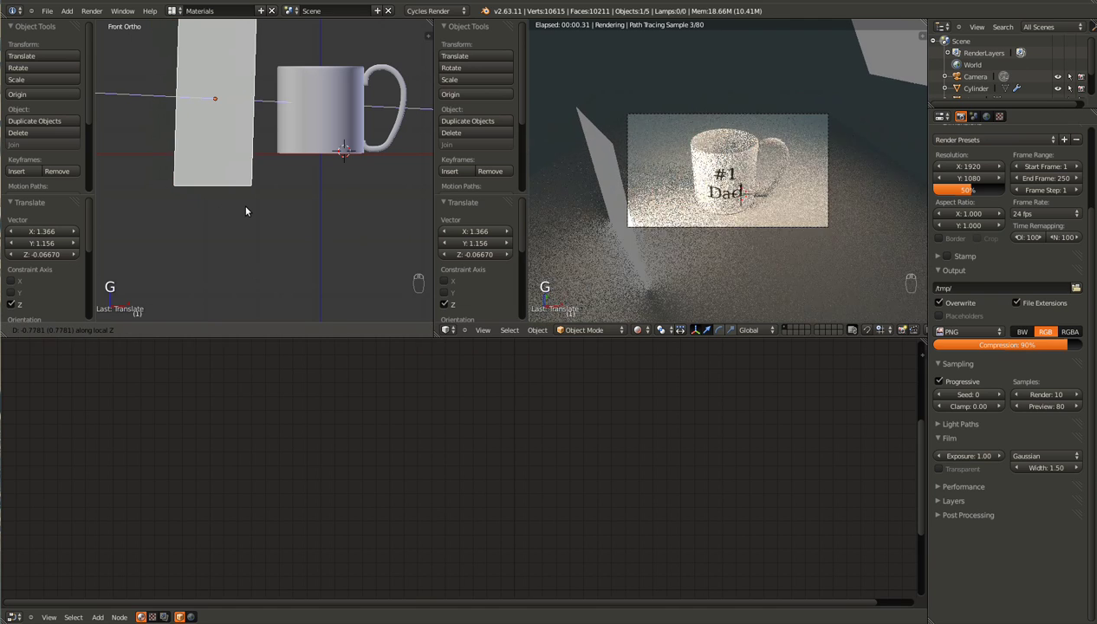
left_click(247, 207)
key("g")
key("z")
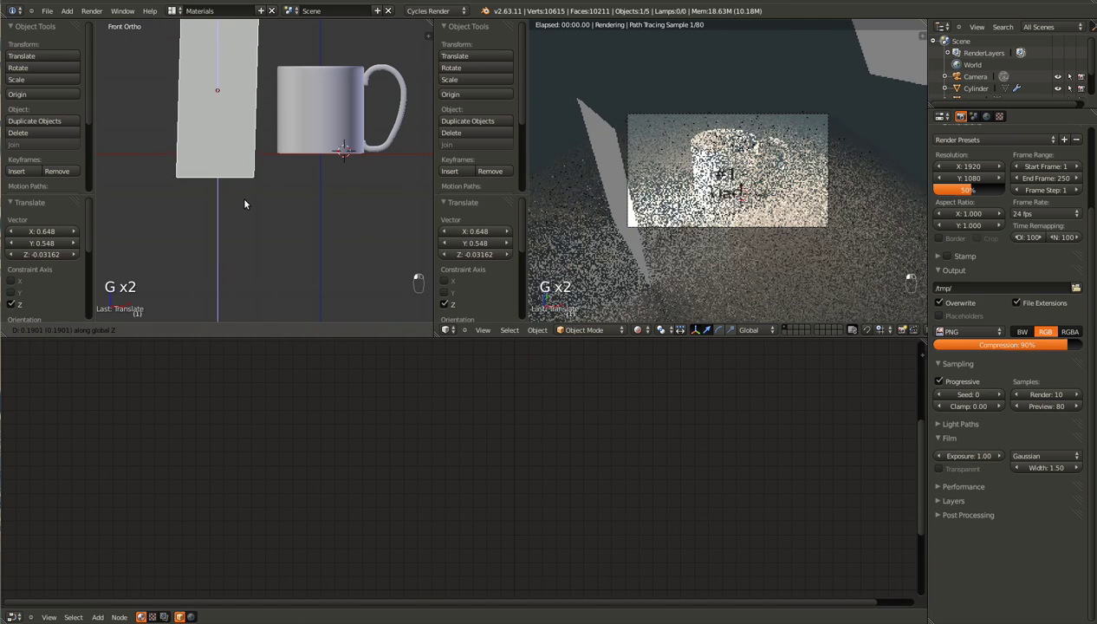
left_click(245, 199)
Back the lamp plane slightly away from the mug along its local Z axis, by about 0.17
scroll(707, 227, "up", 3)
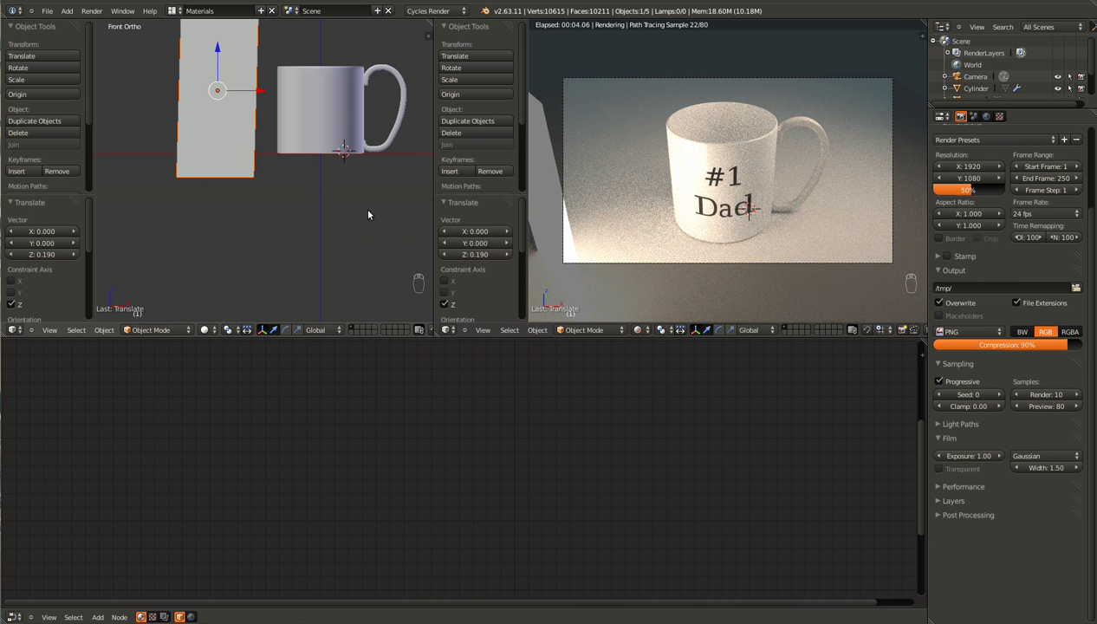
key("g")
key("z")
key("z")
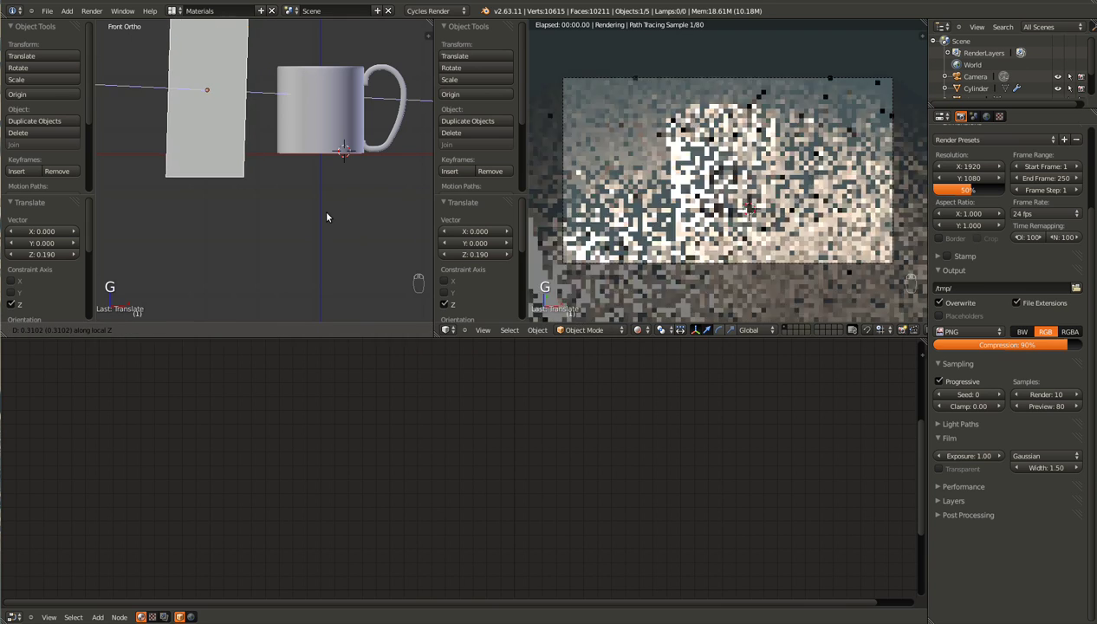
left_click(332, 213)
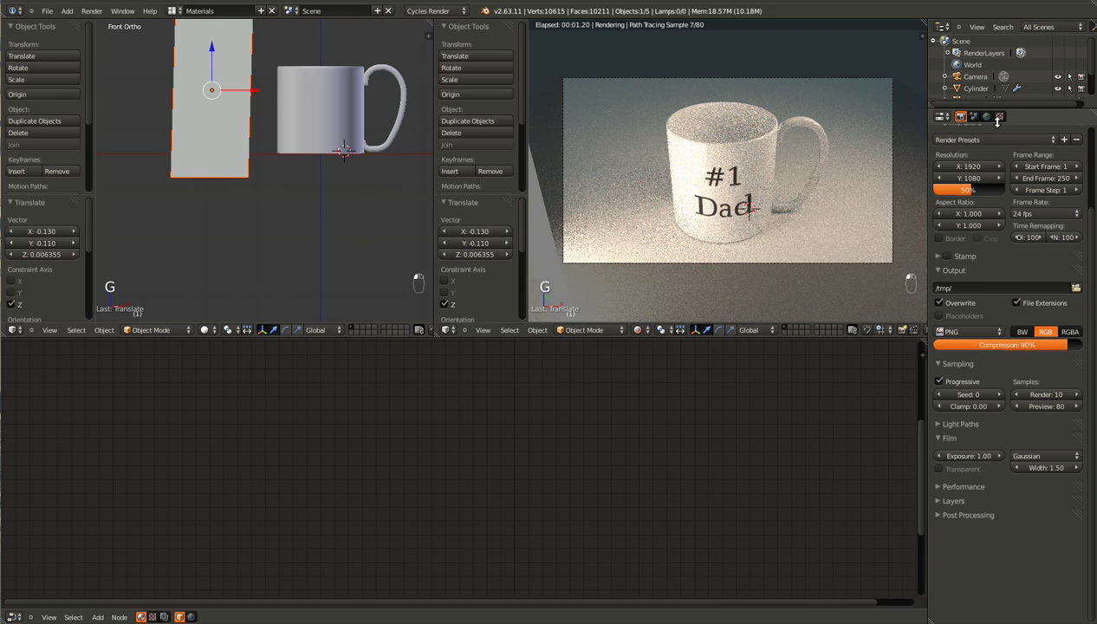
Make the lamp plane invisible to the camera in its object ray visibility settings
right_click(228, 127)
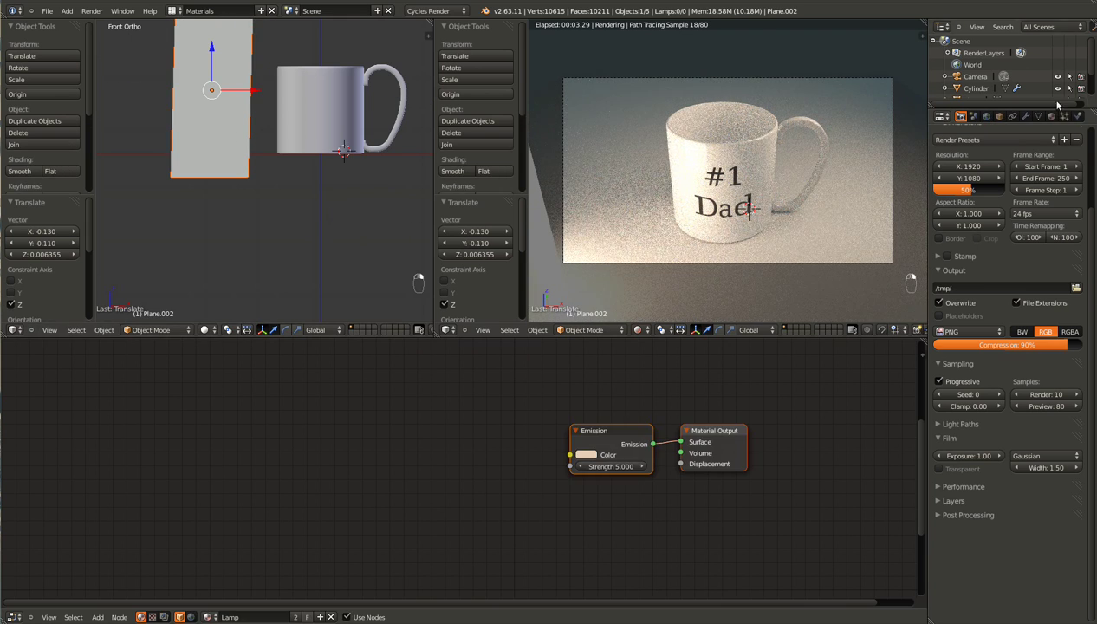
left_click(999, 116)
left_click(944, 574)
left_click(940, 592)
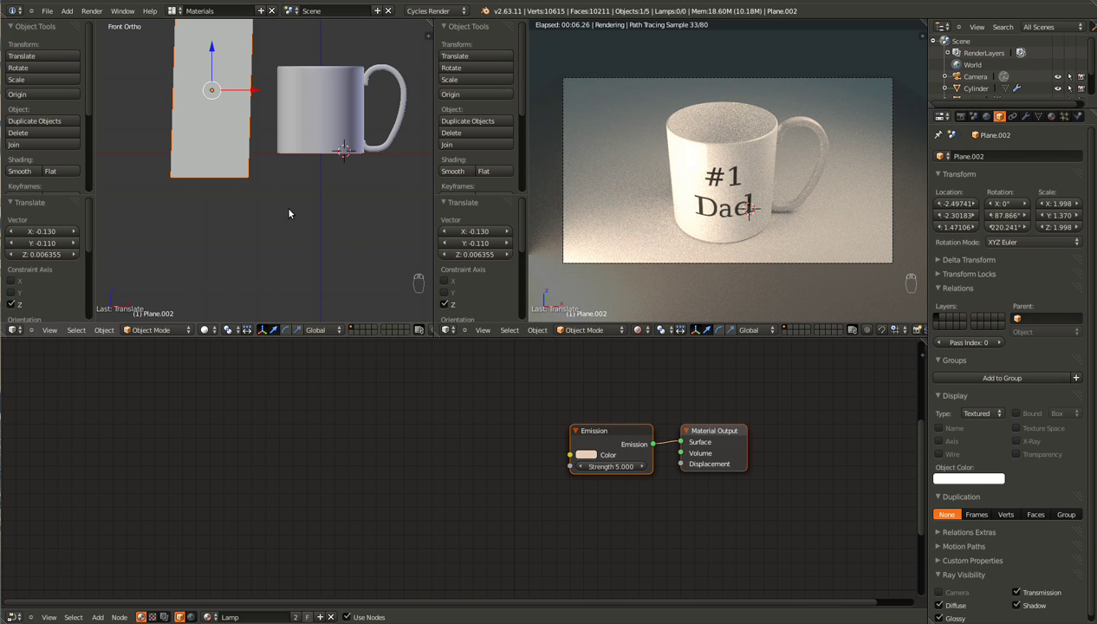
Back the lamp plane away from the mug along its local Z axis by about 0.16 and save the file
key("g")
key("z")
key("z")
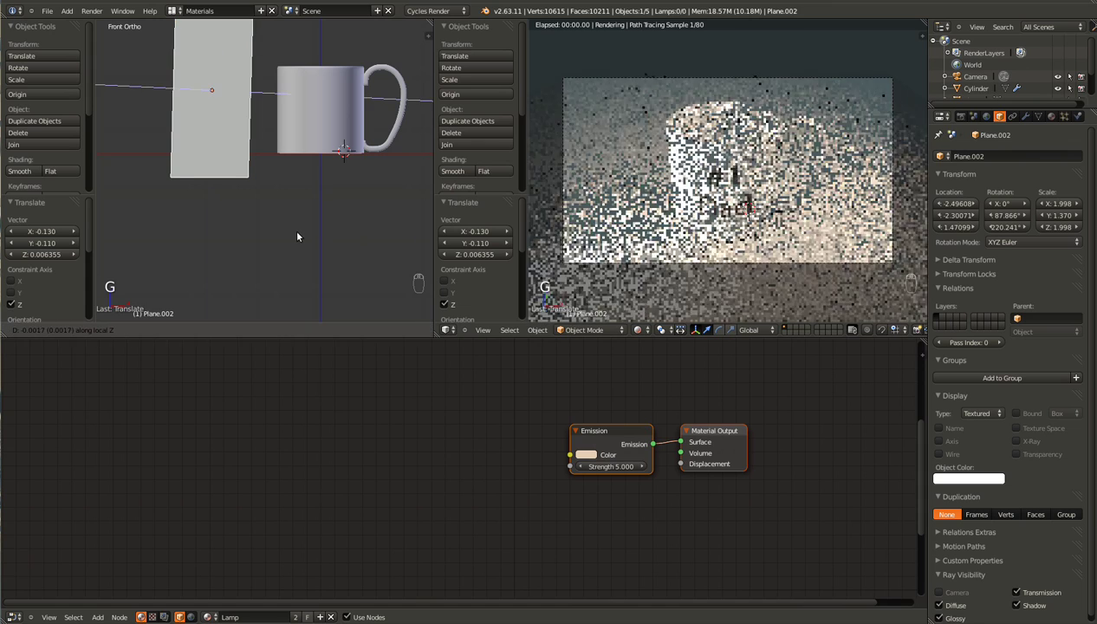
left_click(295, 236)
key("ctrl+s")
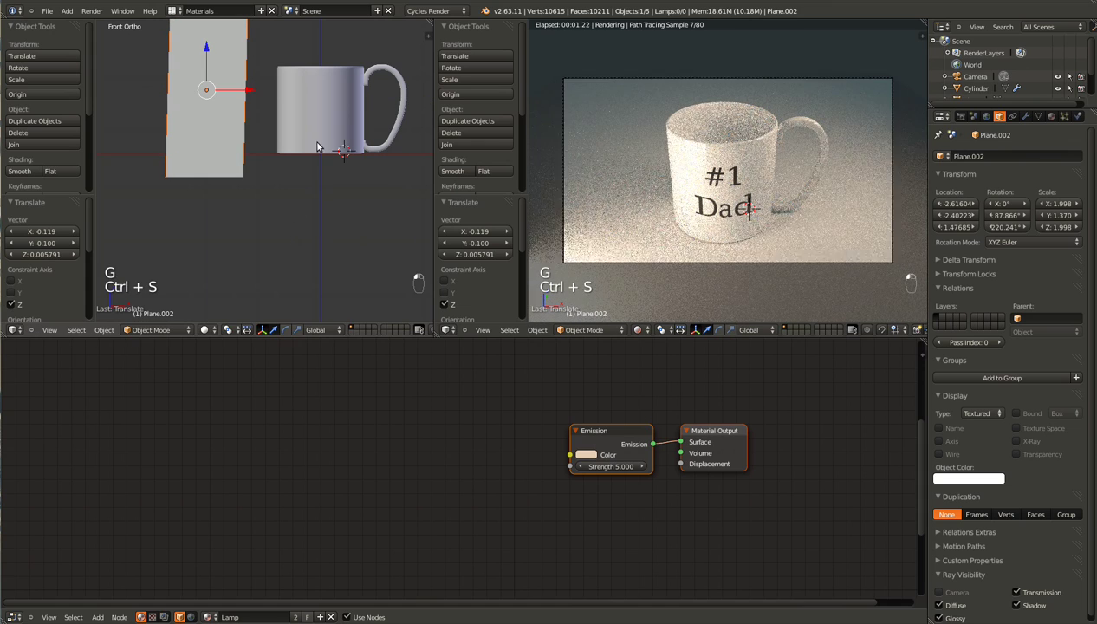
Duplicate the mug in top view and place the copy about 1.64 along negative X and 1.35 along negative Y
mouse_move(317, 169)
middle_mouse_down()
mouse_move(384, 184)
mouse_move(311, 226)
mouse_move(330, 225)
mouse_move(279, 223)
mouse_move(335, 173)
middle_mouse_up()
right_click(317, 190)
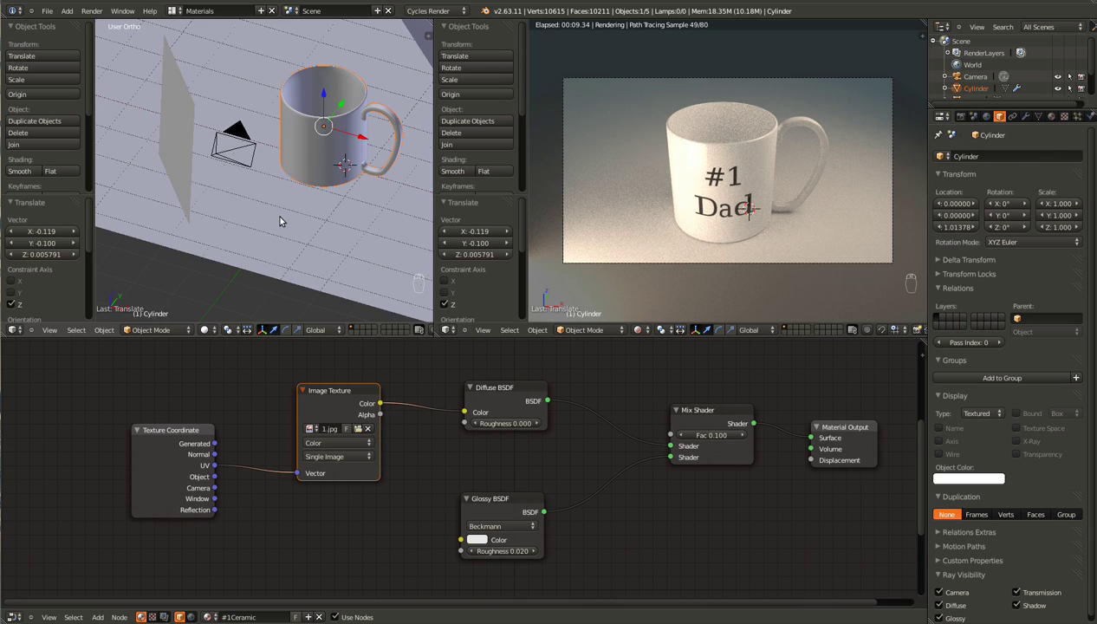
key("KP_7")
key("shift+d")
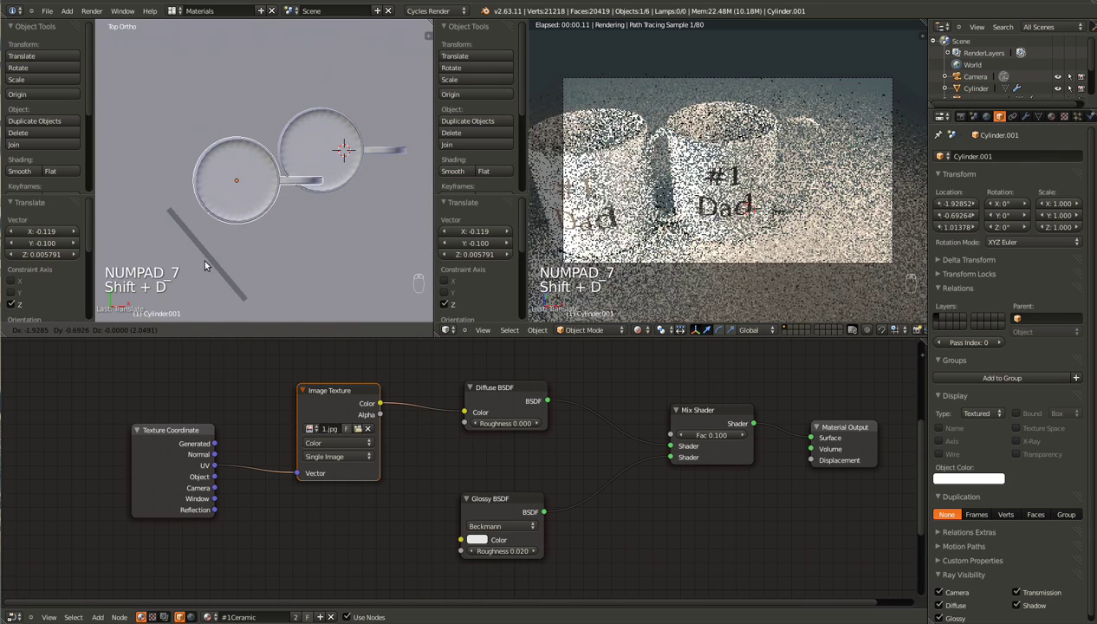
left_click(209, 281)
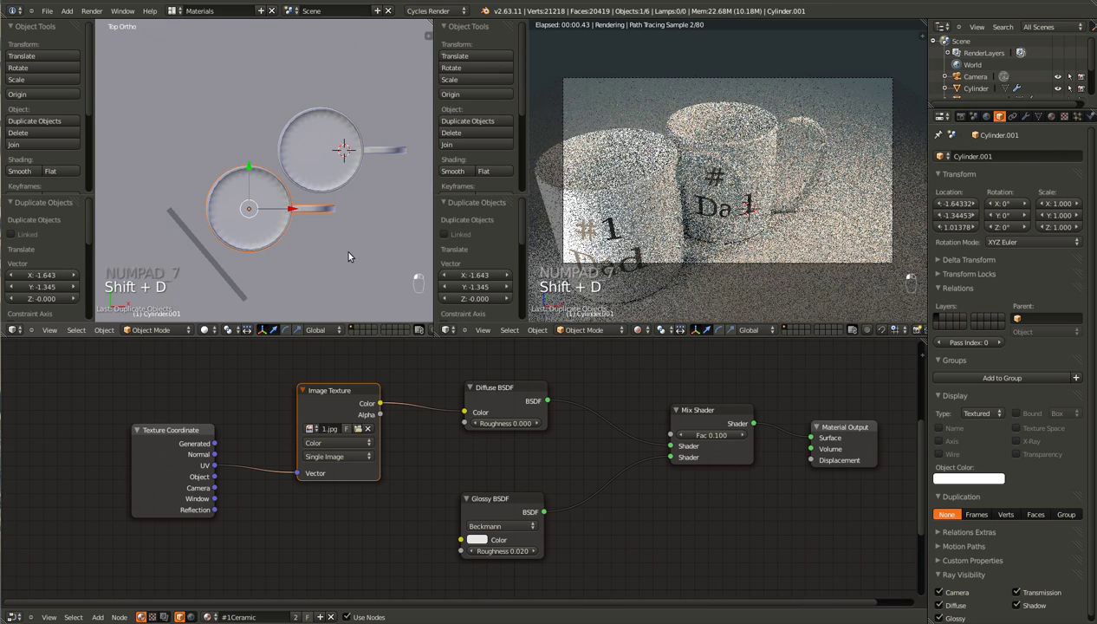
Move the original mug about 1.43 along X and 0.95 along Y, and rotate it about -26° around Z
right_click(336, 169)
key("g")
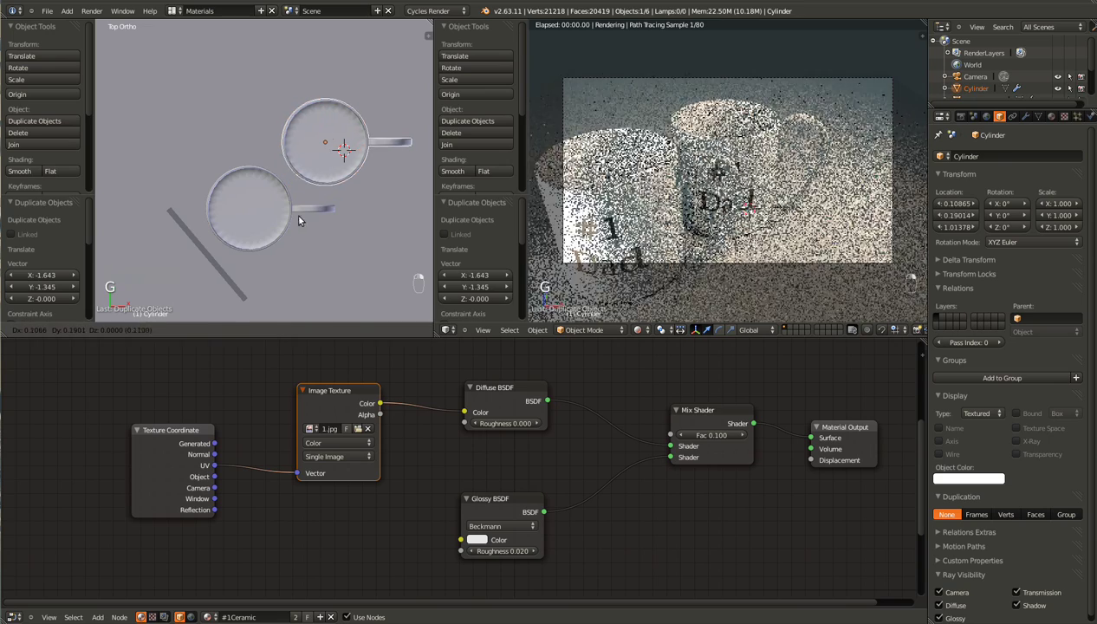
left_click(352, 184)
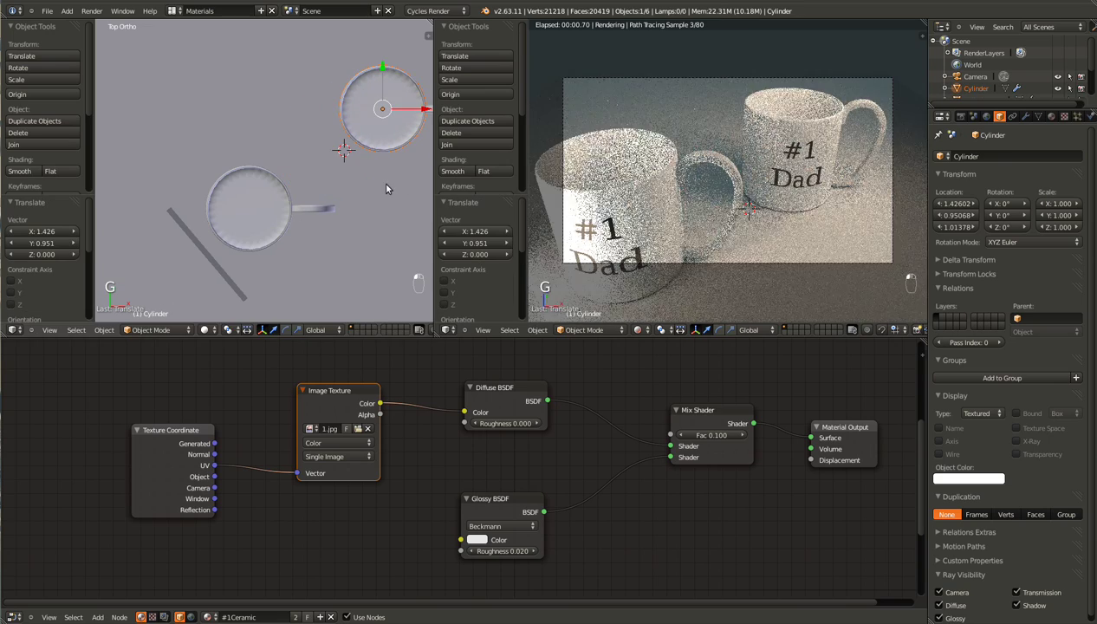
key("r")
left_click(340, 216)
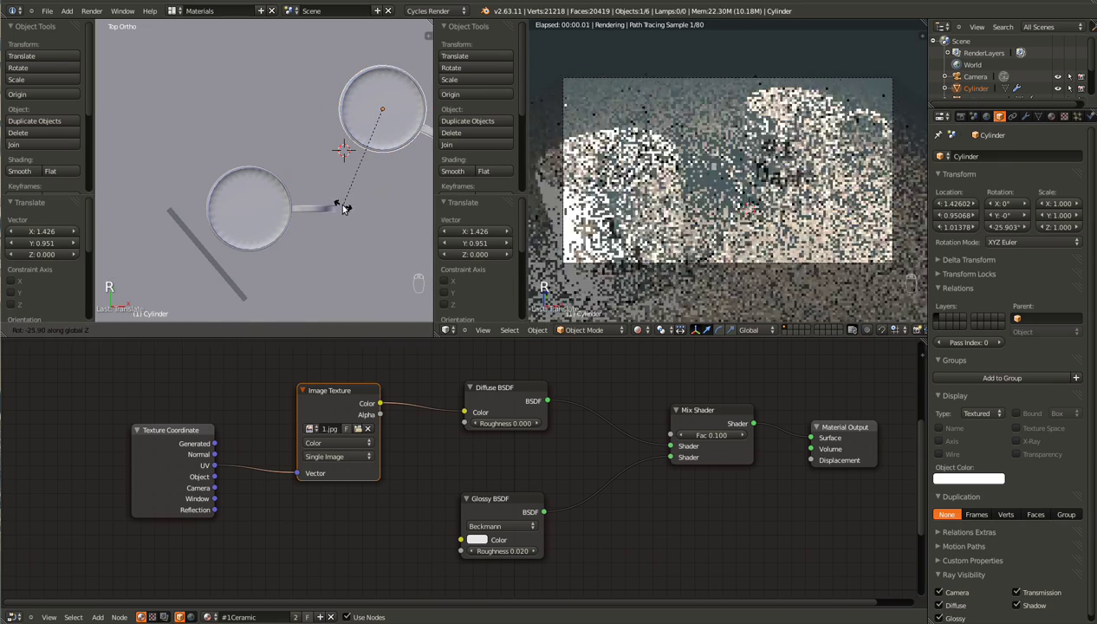
Move the duplicate mug to about X -1.86, Y -0.58 and rotate it about 33° around Z
right_click(301, 213)
key("g")
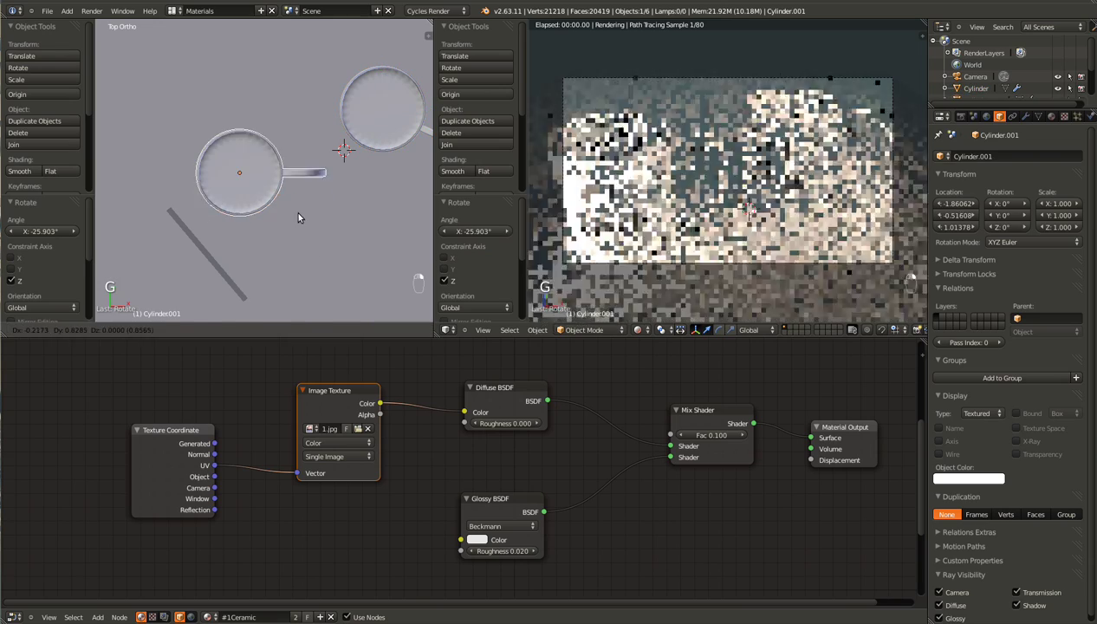
left_click(295, 217)
key("r")
left_click(343, 134)
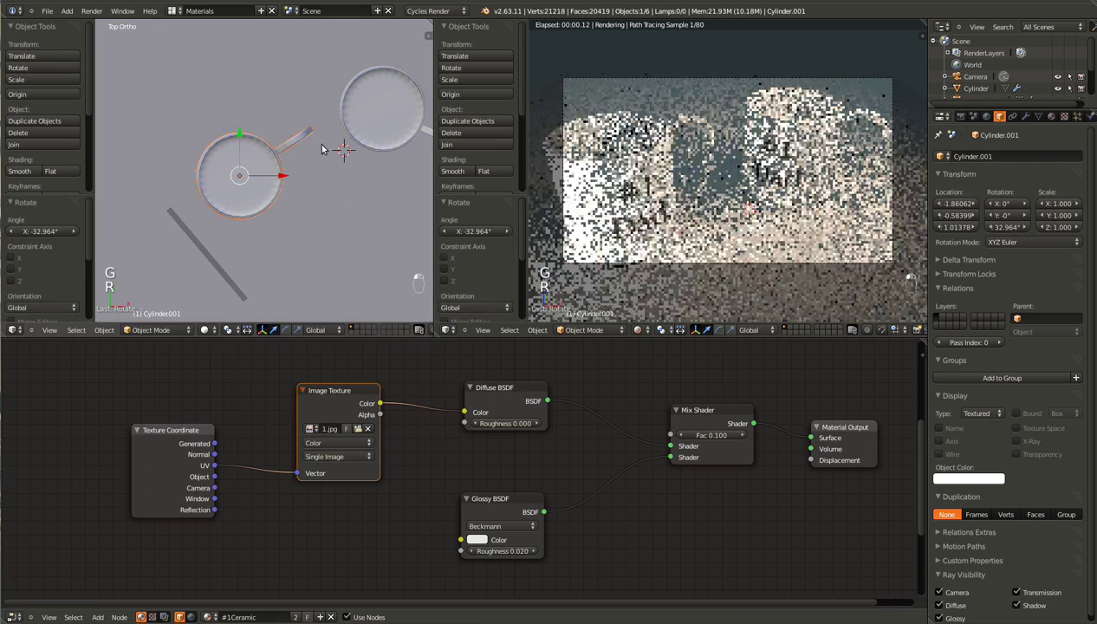
Shift the duplicate mug about 0.35 along X and 0.42 along Y toward the other mug, and save the file
key("g")
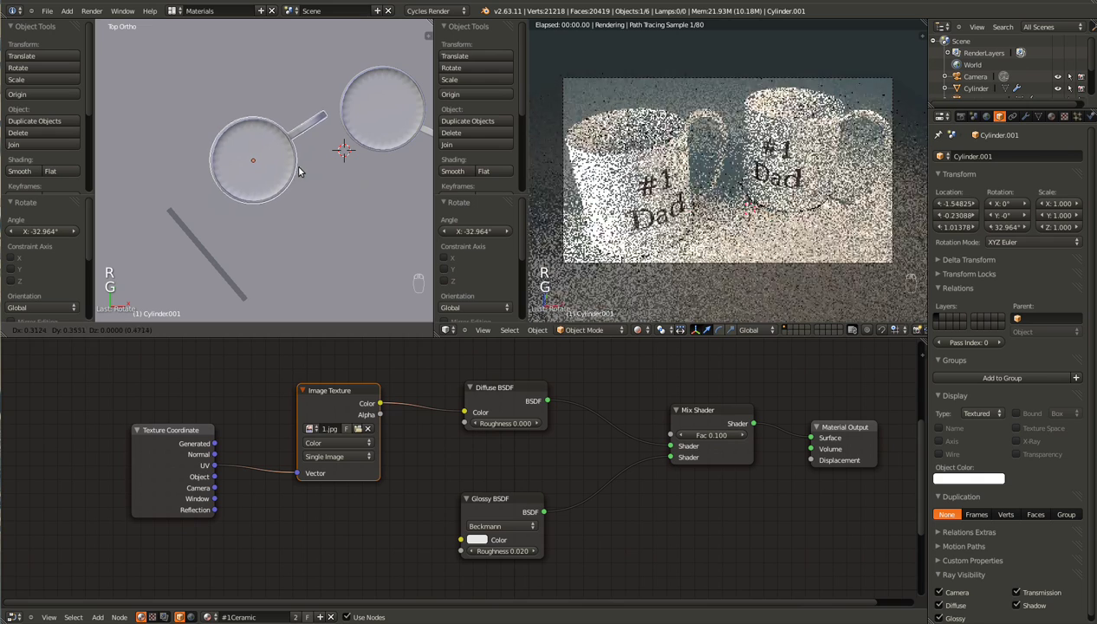
left_click(299, 169)
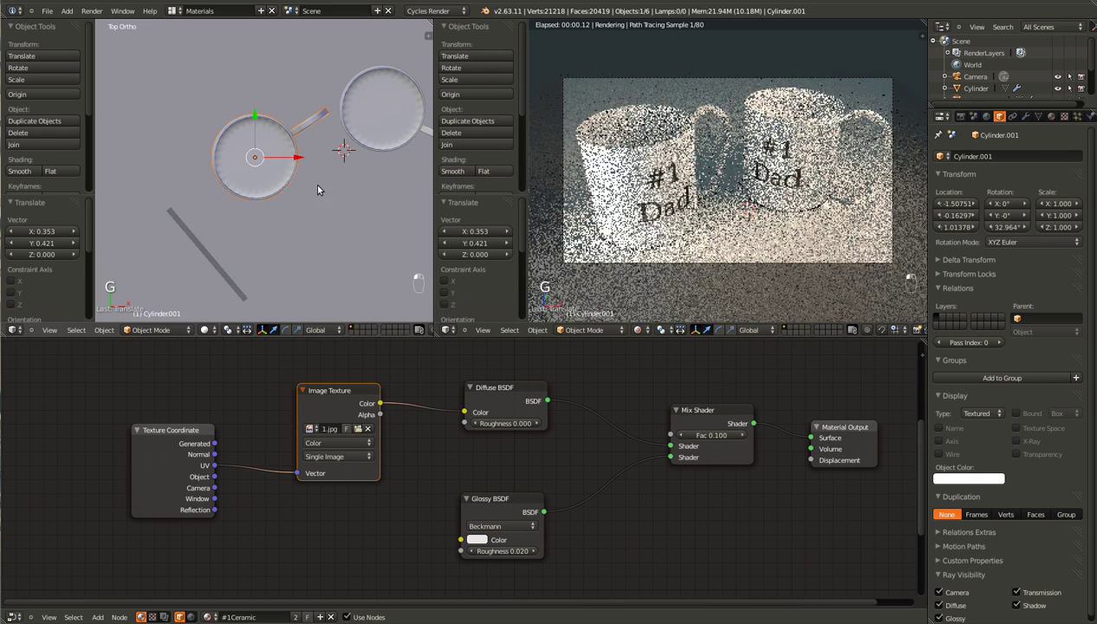
key("ctrl+s")
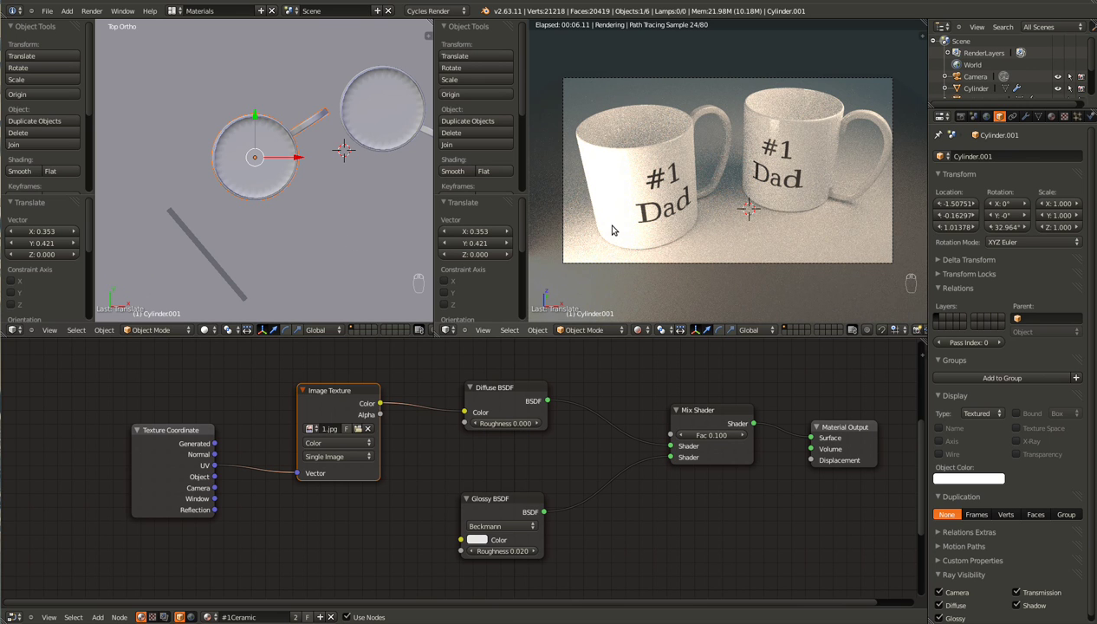
Select the ground plane, view the scene through the camera with the whole frame in sight, and save the file
right_click(271, 262)
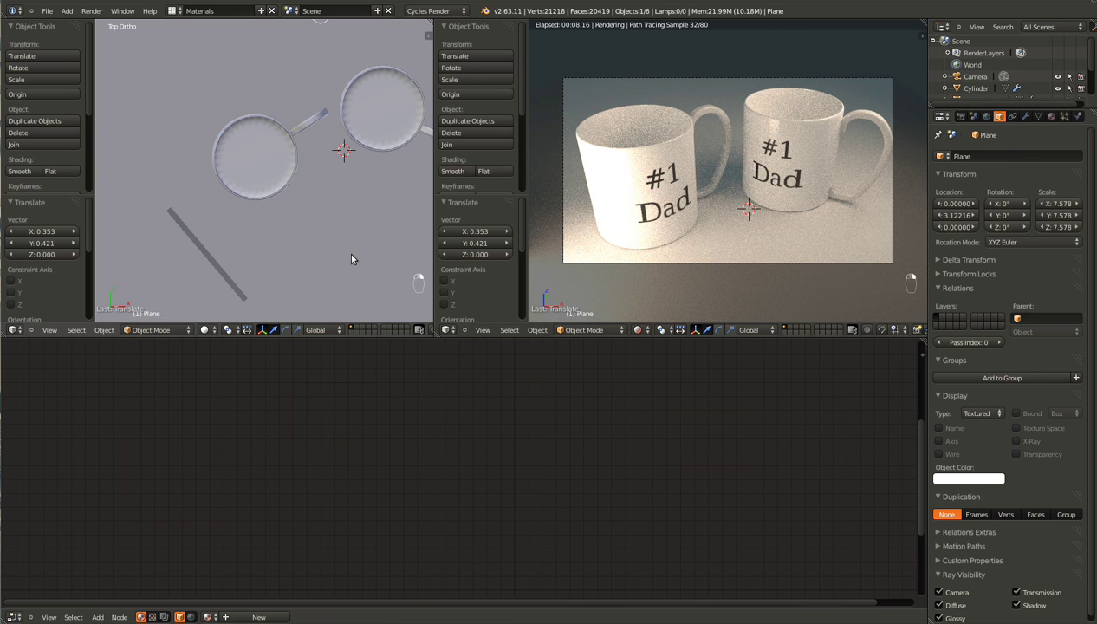
middle_click_drag(296, 259, 291, 223)
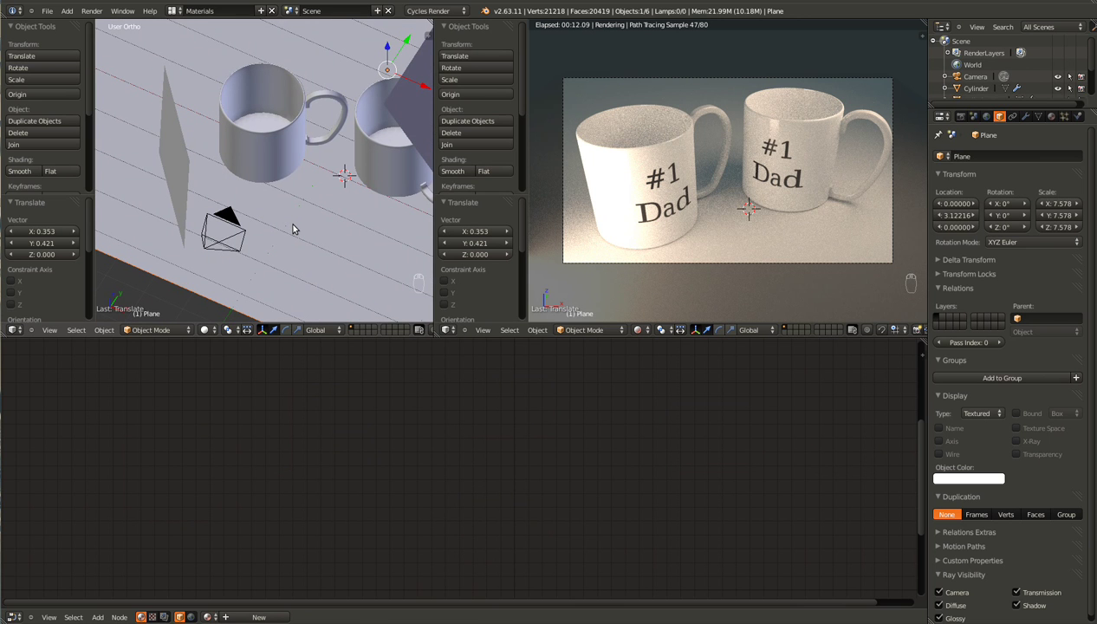
key("KP_0")
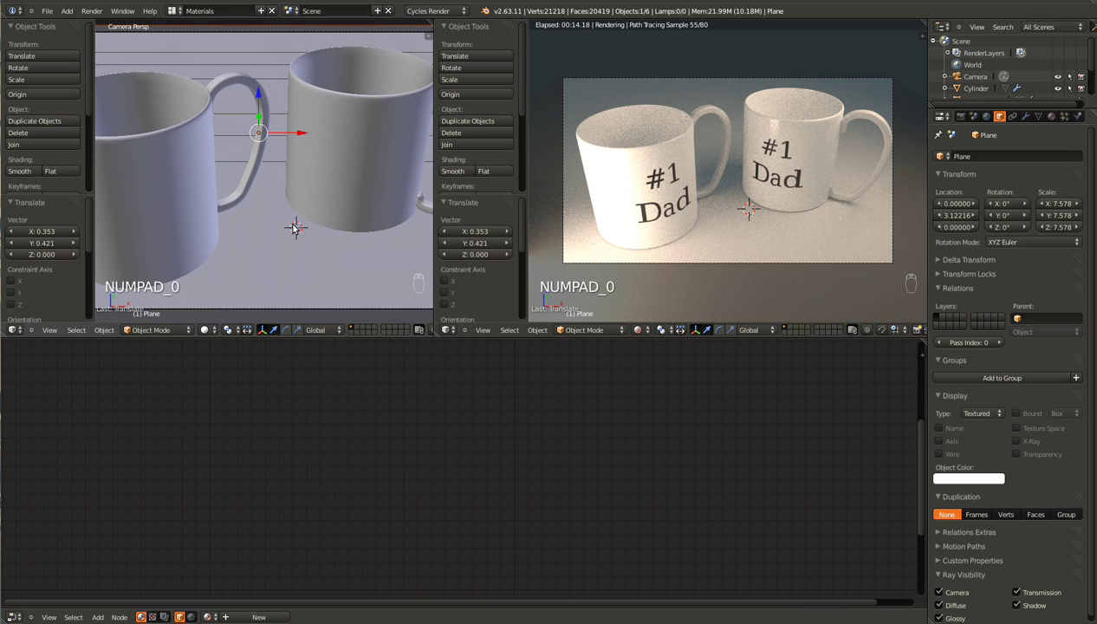
scroll(295, 228, "down", 8)
scroll(296, 226, "up", 4)
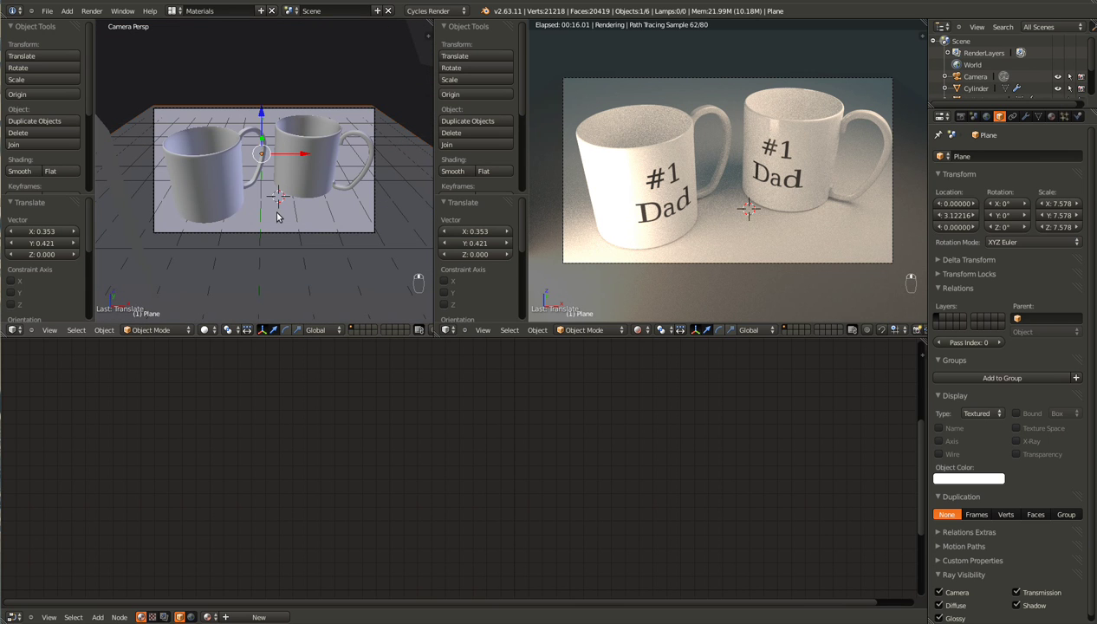
key("ctrl+s")
left_click(278, 213)
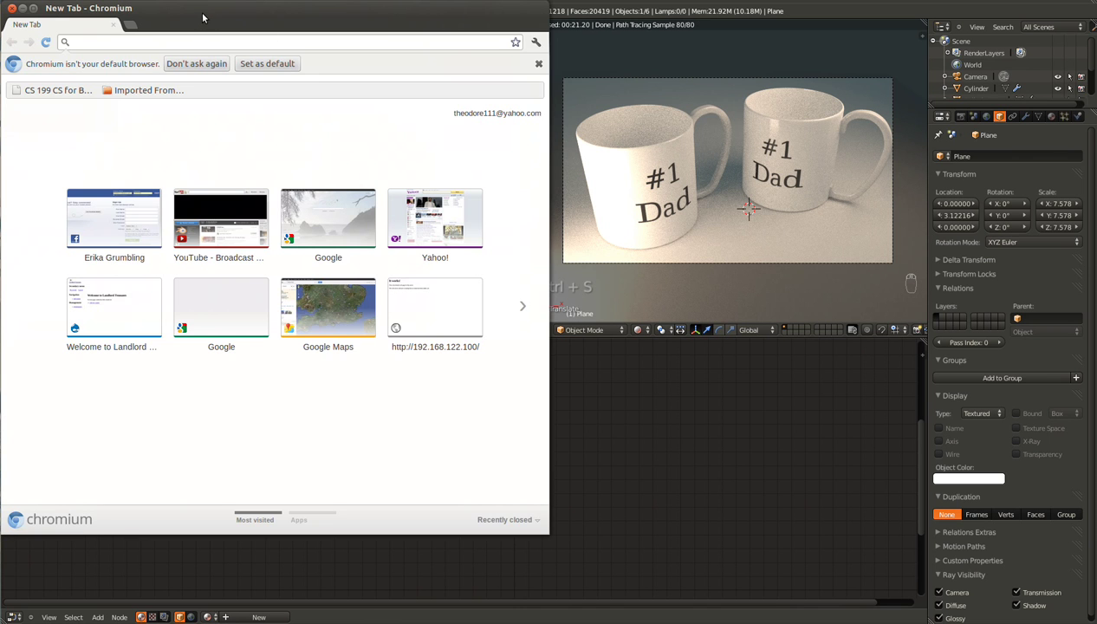
left_click_drag(202, 17, 279, 83)
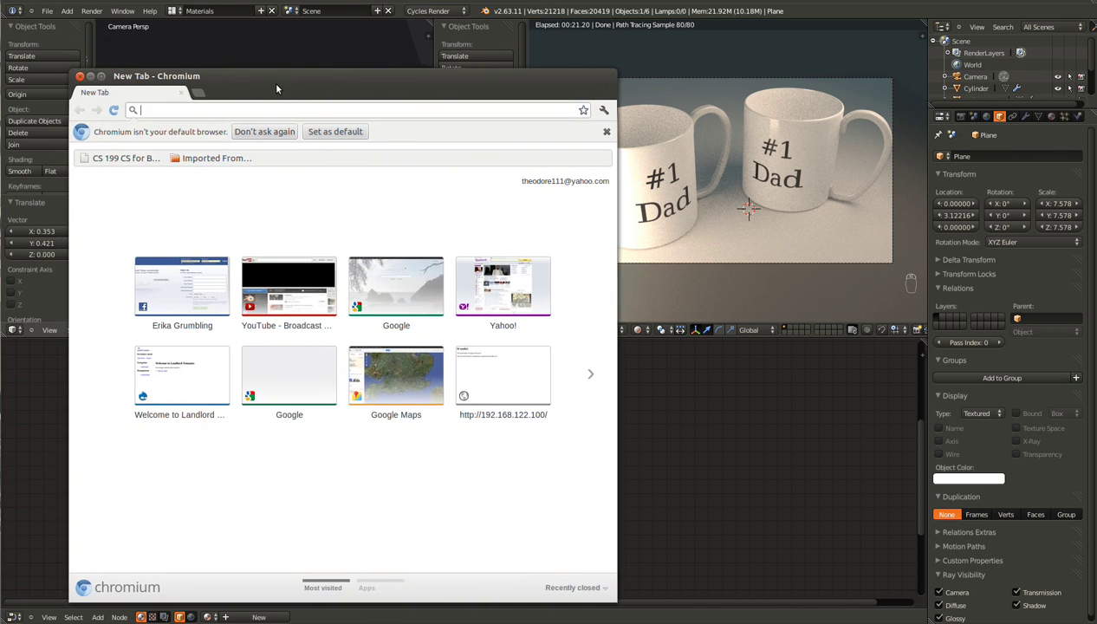
type("cg")
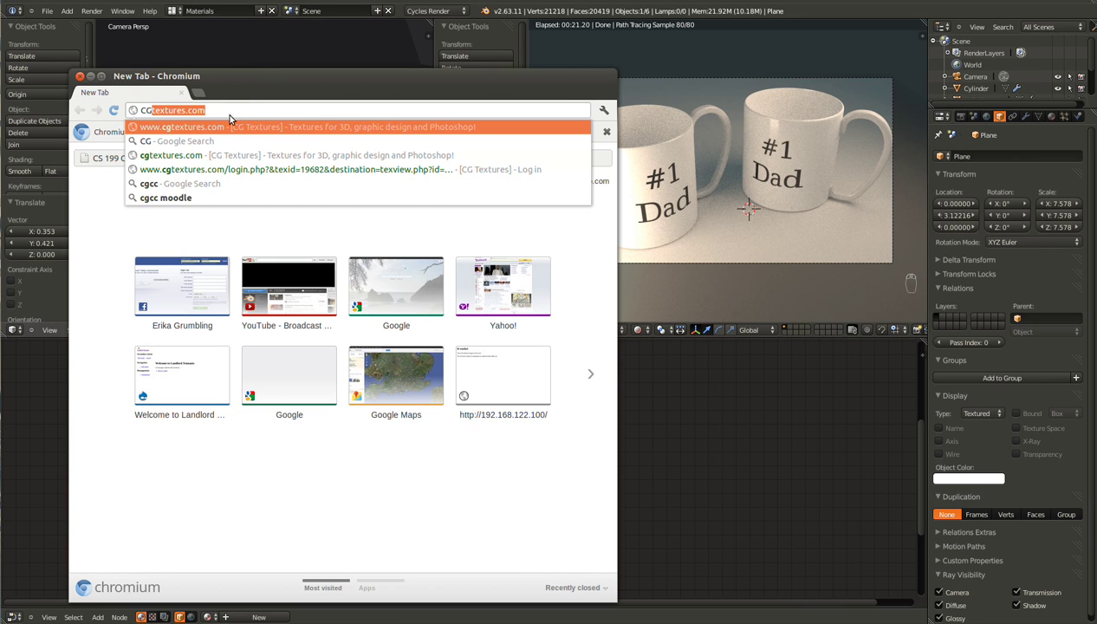
key("Return")
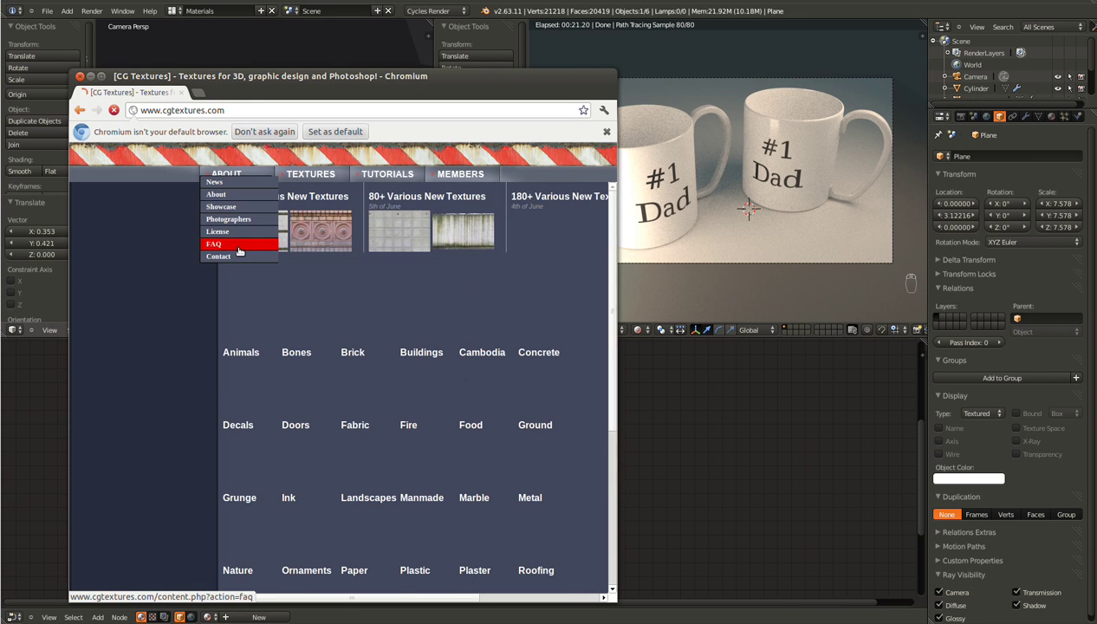
Browse the site's Wood category for fine-grained textures and open the light orange WoodFine0010 texture
scroll(379, 316, "down", 2)
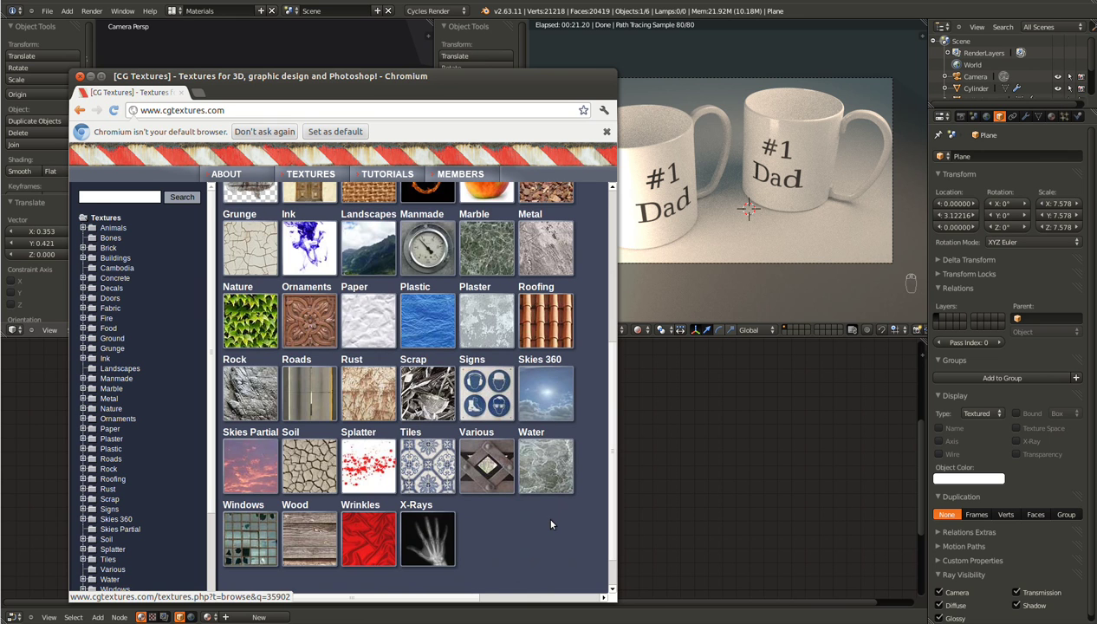
scroll(428, 382, "up", 5)
scroll(428, 382, "down", 2)
scroll(428, 382, "down", 4)
left_click(299, 500)
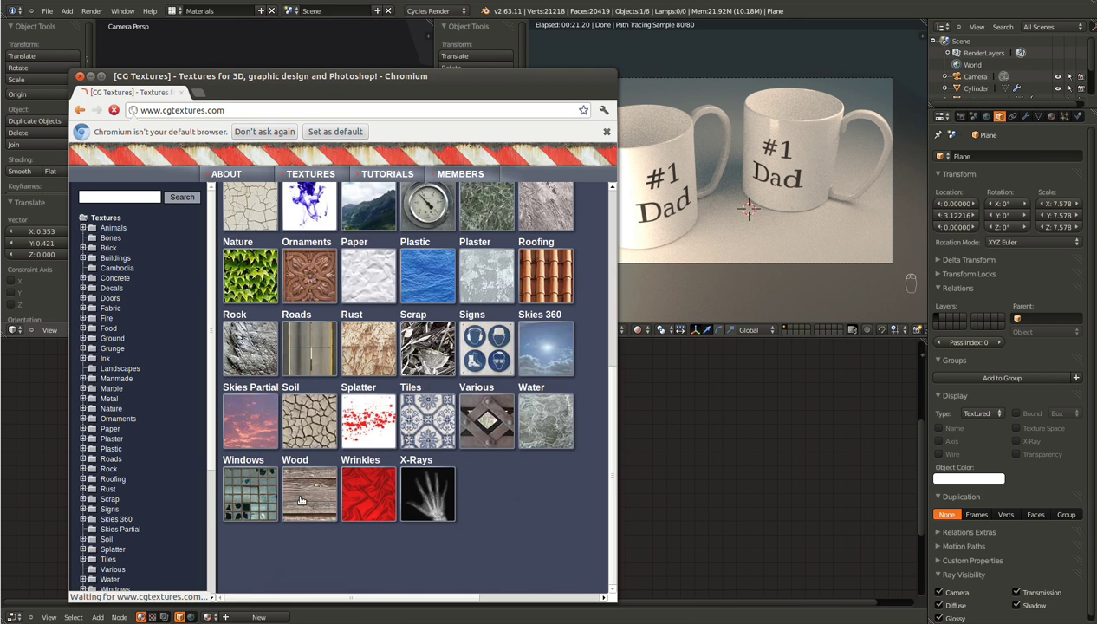
left_click(275, 466)
scroll(333, 384, "down", 10)
scroll(334, 379, "down", 10)
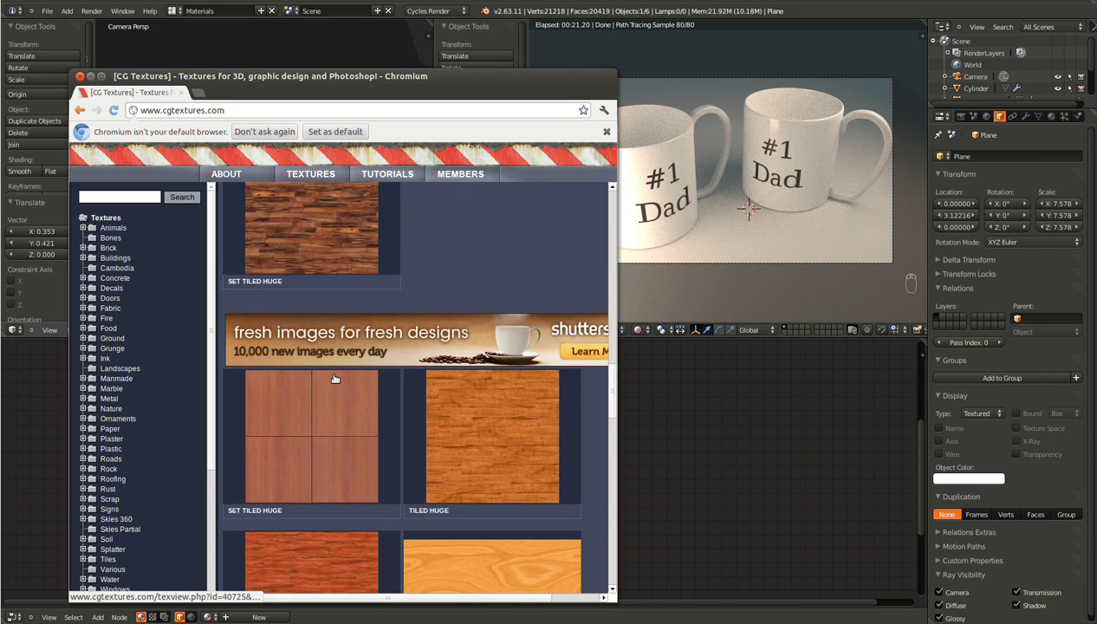
scroll(334, 378, "down", 10)
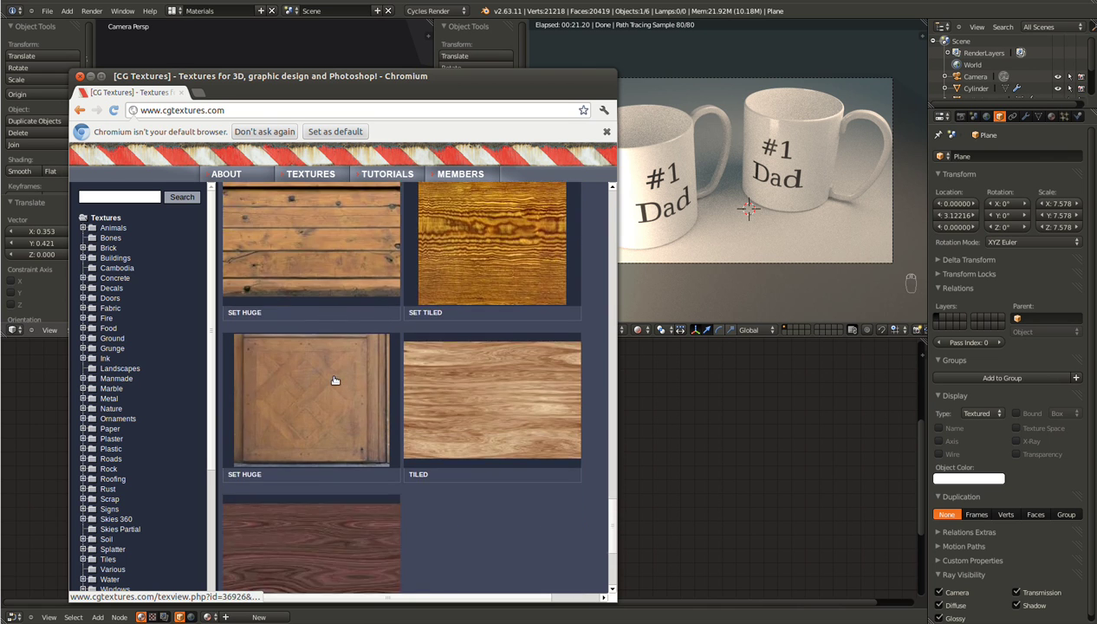
scroll(335, 378, "up", 12)
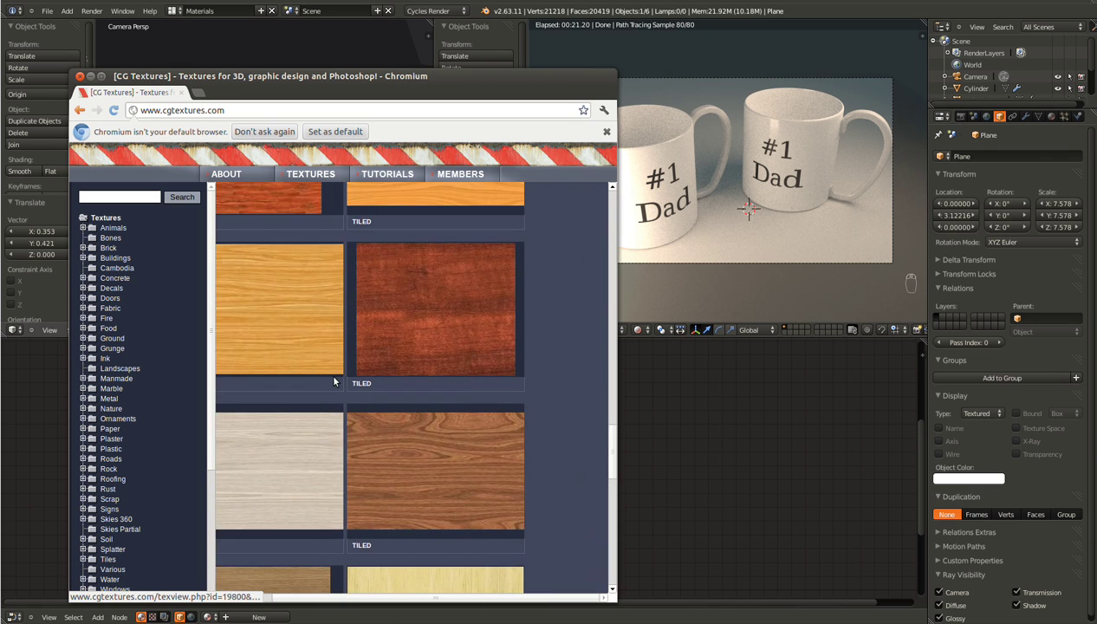
left_click(290, 344)
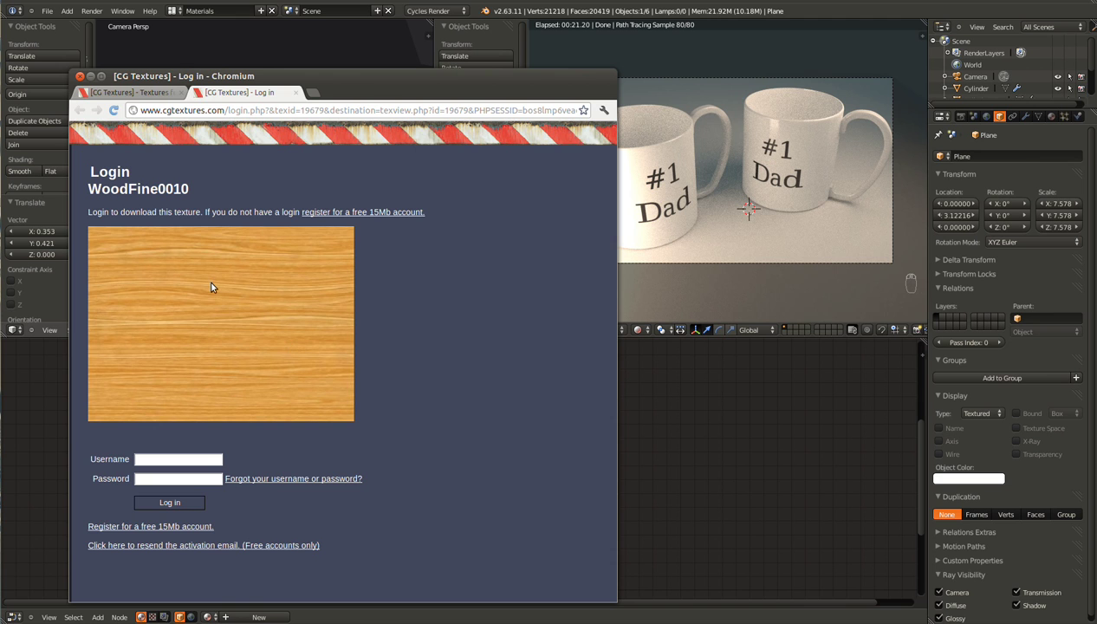
Save the wood image as WoodFine0010_thumbhuge.jpg in the Renders/Tutorials/Standard/Mug folder
right_click(211, 287)
left_click(244, 289)
left_click(196, 214)
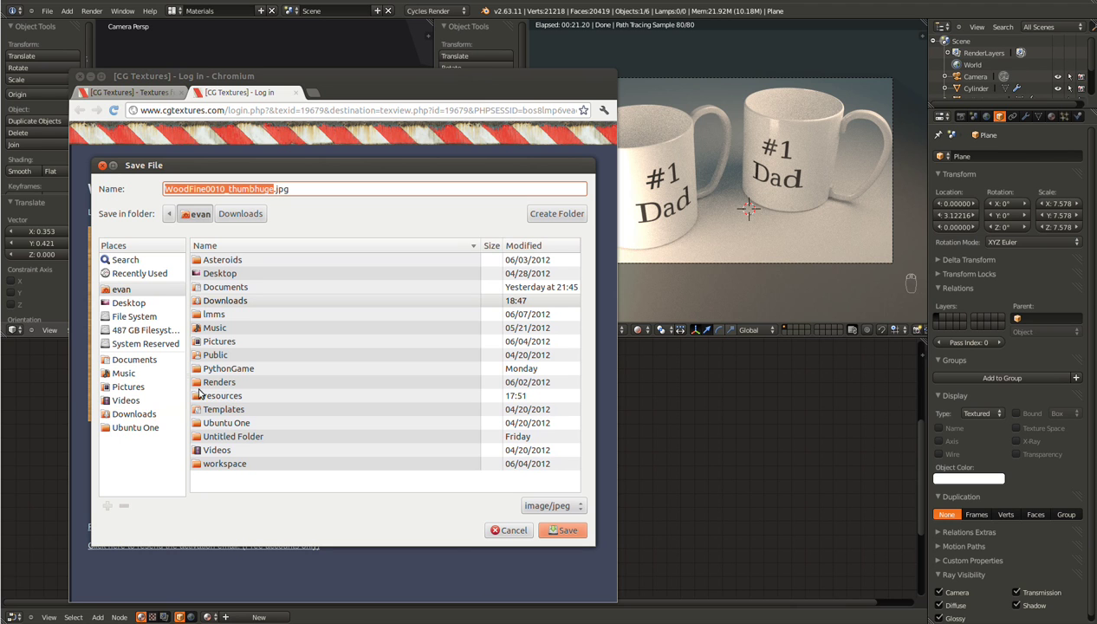
double_click(220, 383)
double_click(225, 343)
double_click(216, 274)
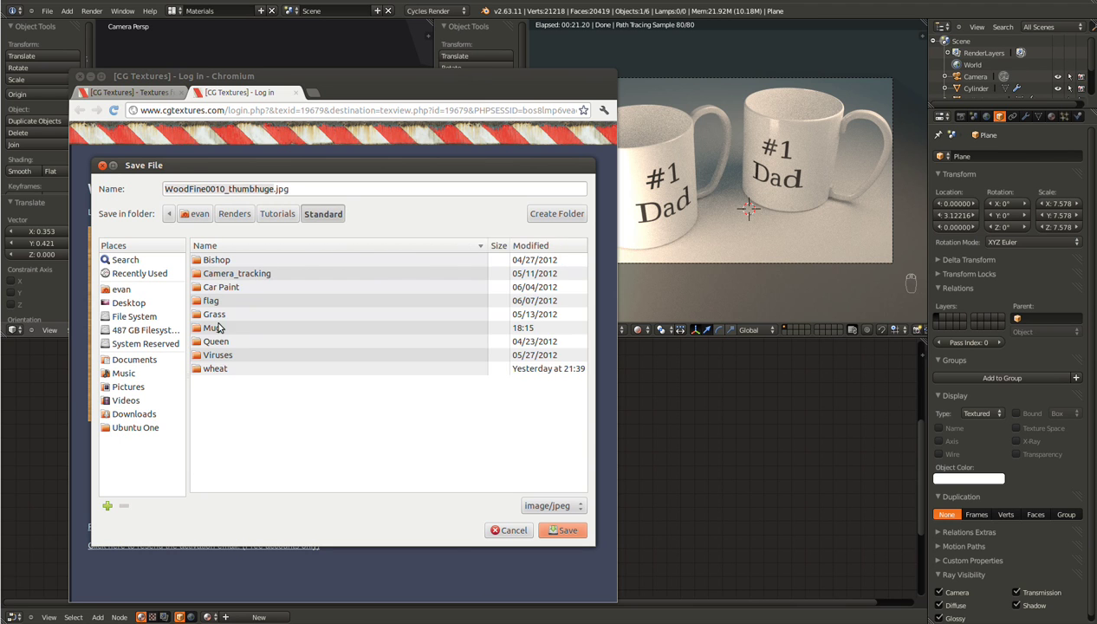
double_click(218, 328)
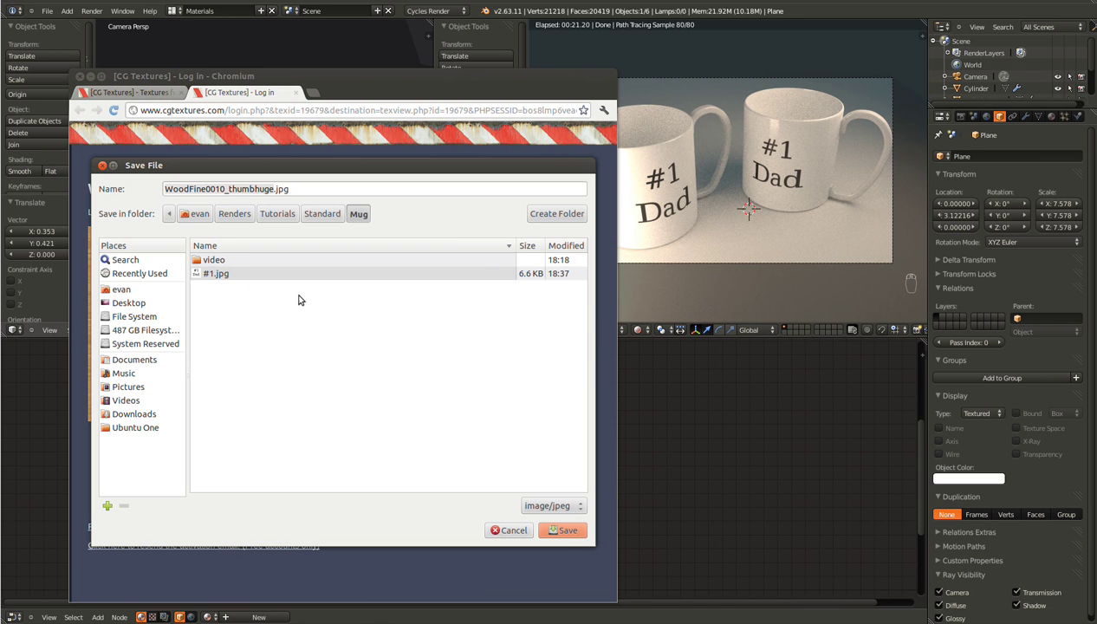
left_click(563, 530)
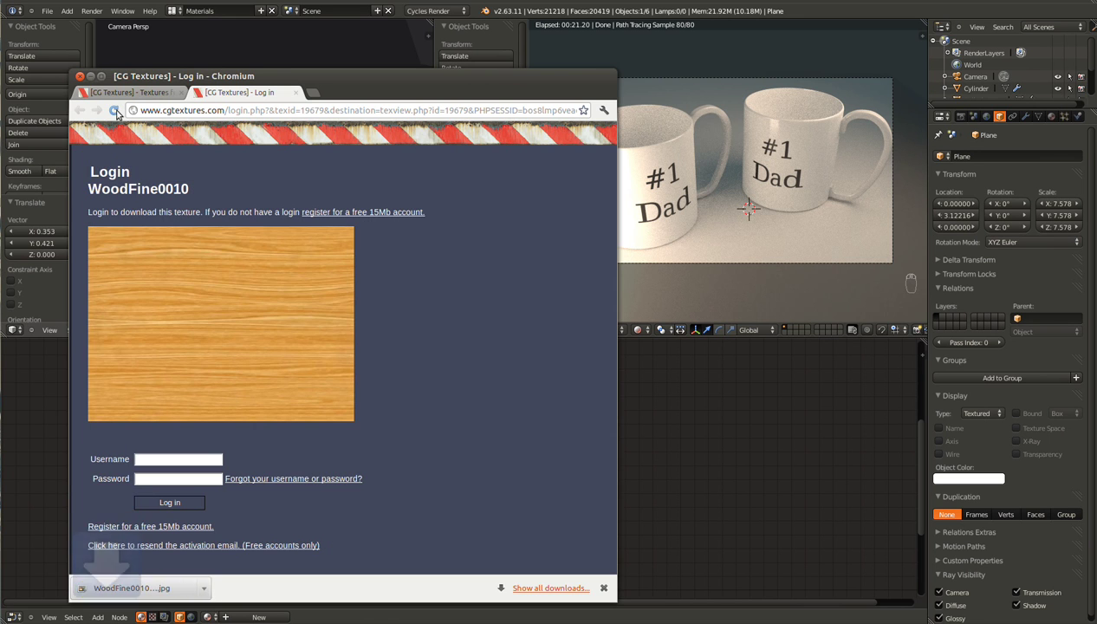
Switch back to Blender, give the ground plane a new material and name it tABLE
key("alt+Tab")
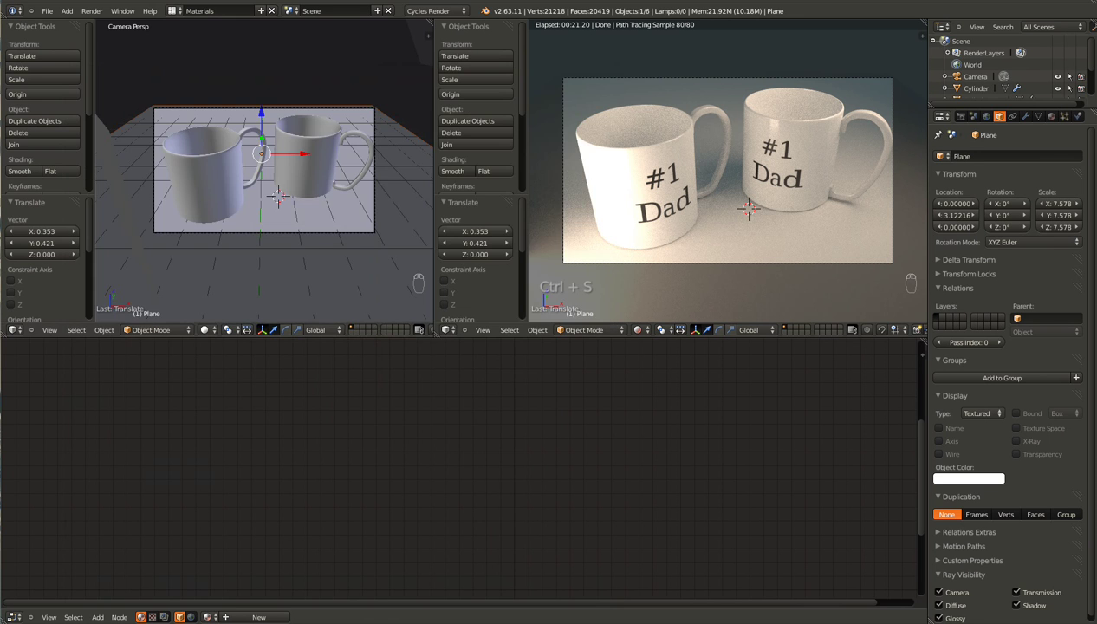
left_click(1050, 116)
left_click(974, 192)
double_click(970, 196)
type("cABLE")
key("Return")
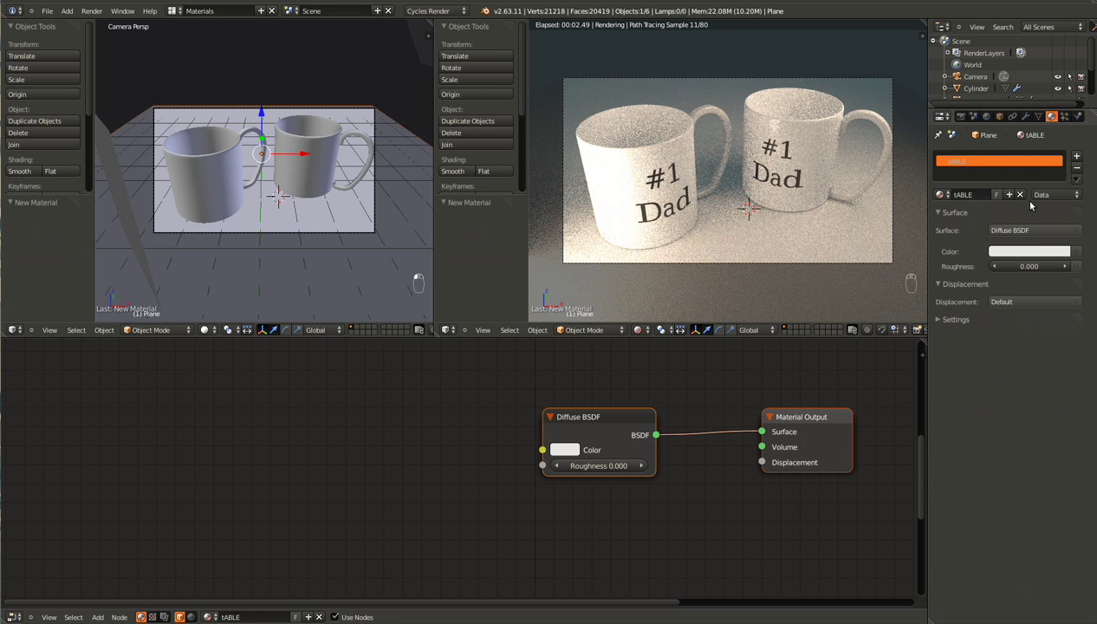
Rename the ground plane's material as Table
double_click(967, 197)
key("Escape")
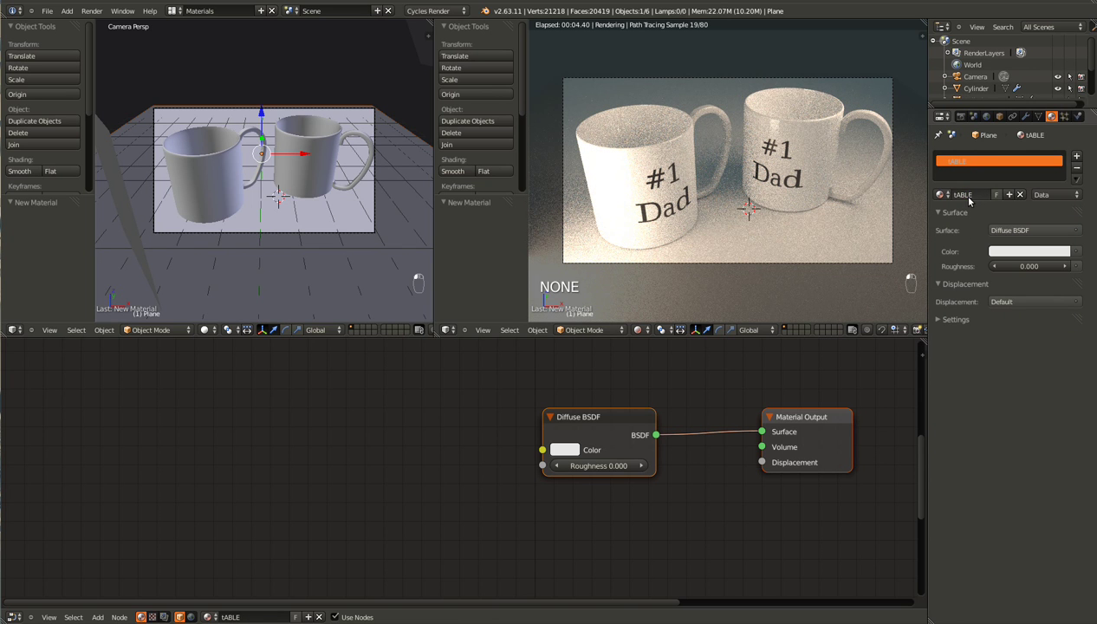
key("BackSpace")
double_click(967, 195)
type("Tabl")
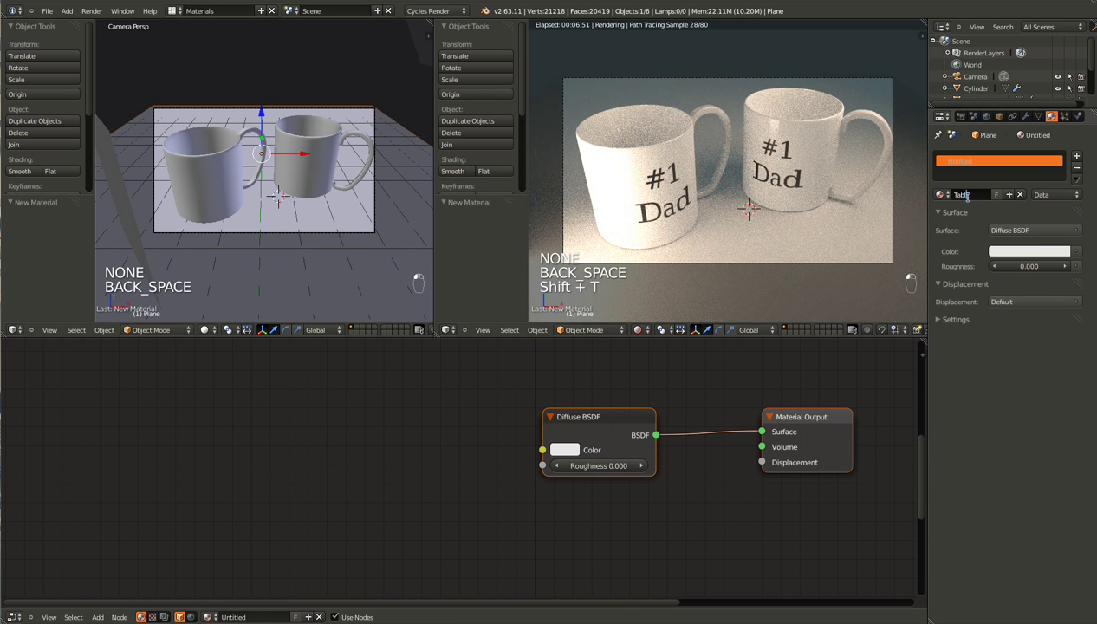
type("e")
key("Return")
Move the Diffuse BSDF node away from the Material Output and add a Glossy BSDF node above it
middle_click_drag(675, 472, 637, 470)
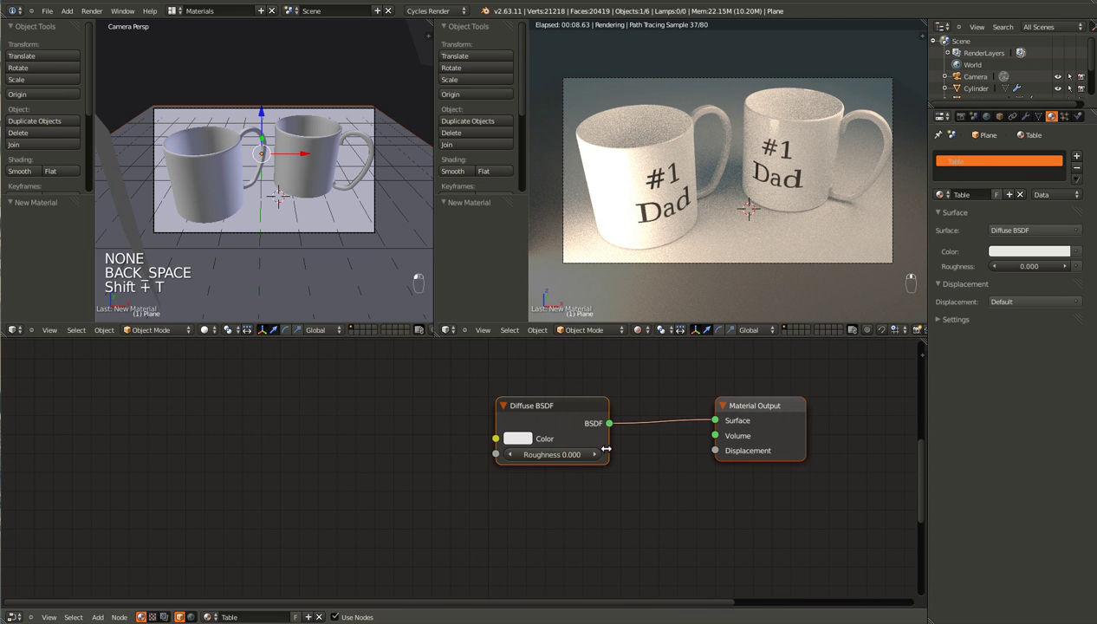
left_click(552, 411)
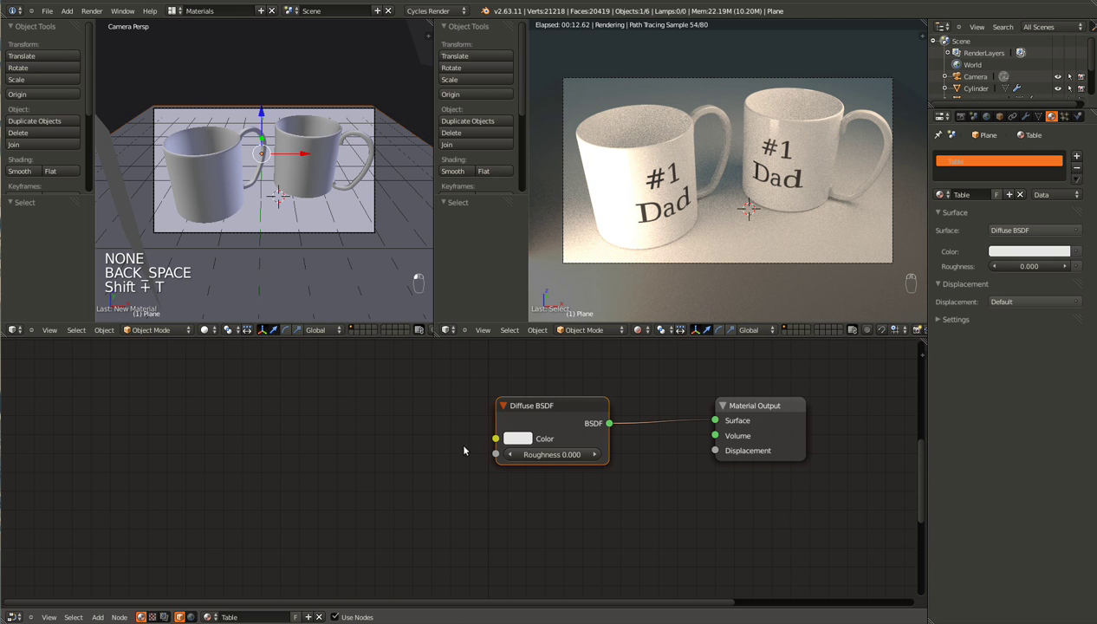
left_click_drag(549, 415, 354, 501)
key("shift+a")
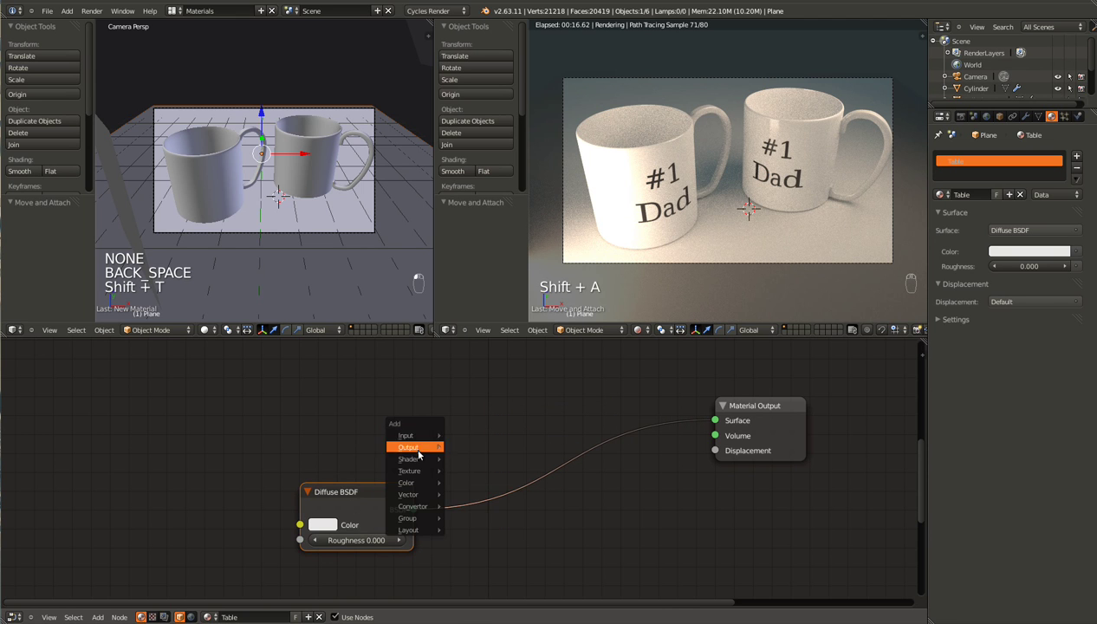
mouse_move(409, 459)
left_click(507, 482)
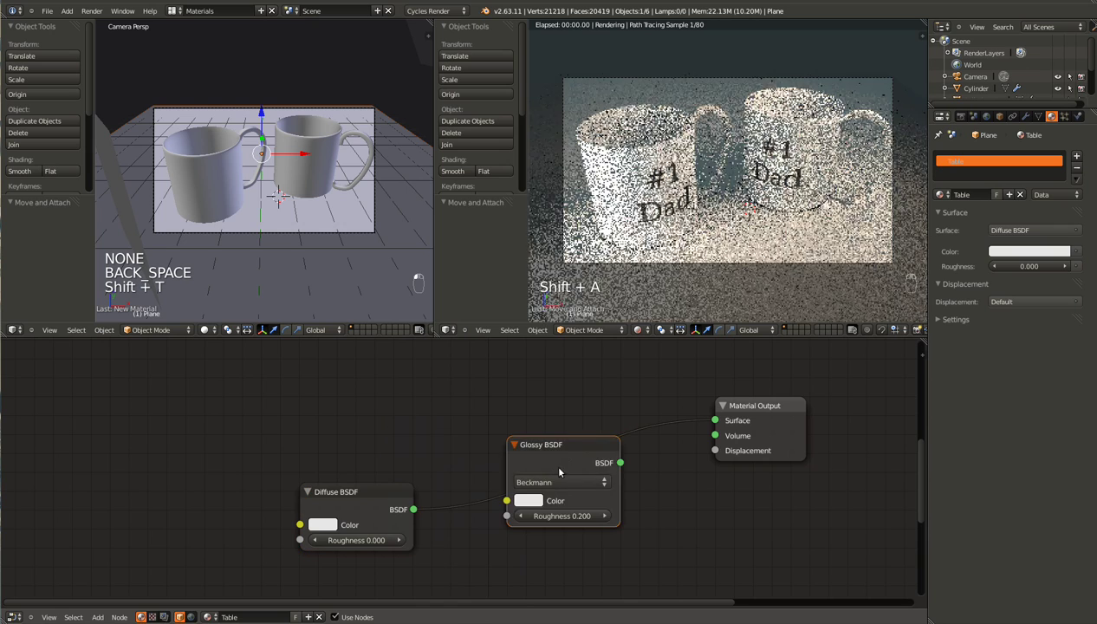
left_click(485, 429)
left_click_drag(502, 422, 338, 385)
Insert a Mix Shader before the Material Output, with Glossy BSDF as first shader, Diffuse BSDF as second and a factor of 0.7
key("shift+a")
mouse_move(466, 405)
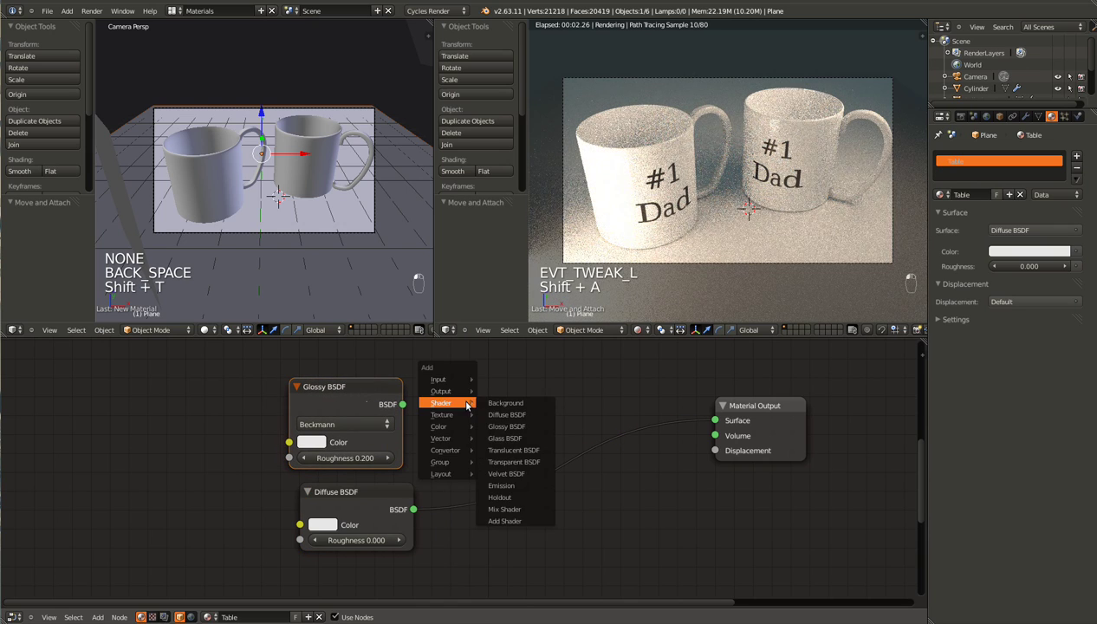
left_click(521, 507)
left_click(567, 451)
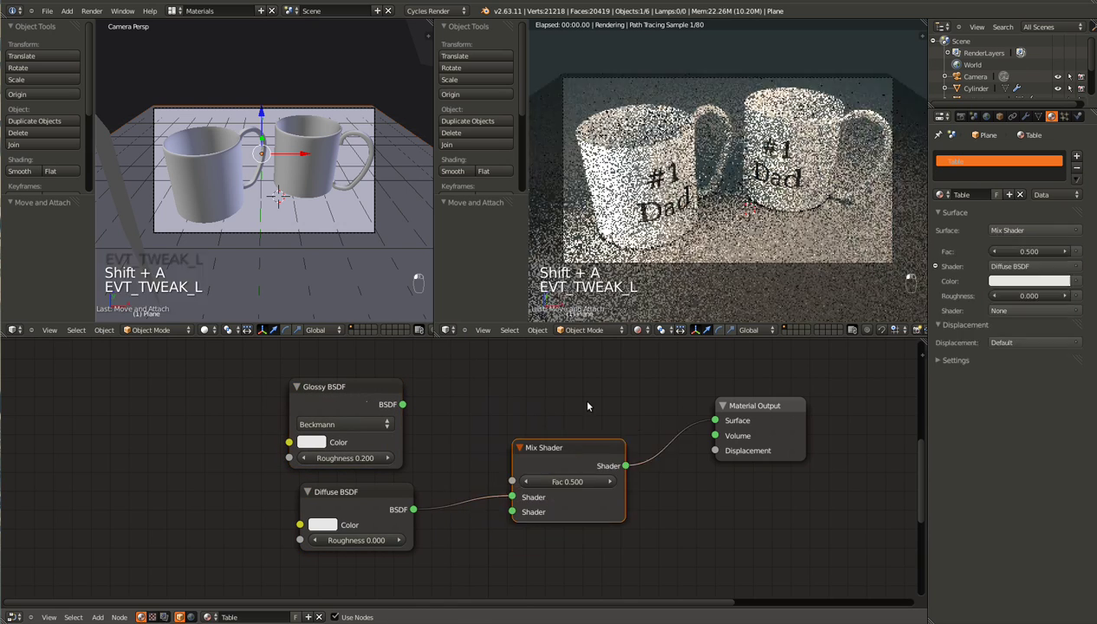
left_click_drag(512, 496, 402, 403)
left_click(560, 481)
type("0.7")
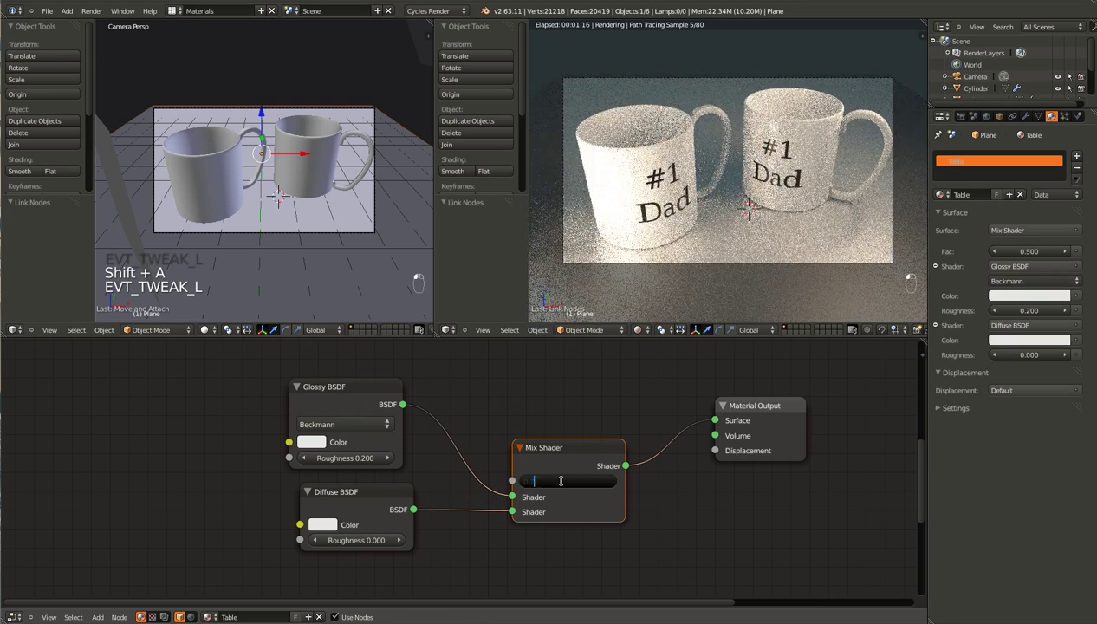
key("Return")
Align the Diffuse BSDF node beneath the Glossy BSDF, set the Glossy roughness to 0.3 and save the file
middle_click_drag(453, 536, 459, 524)
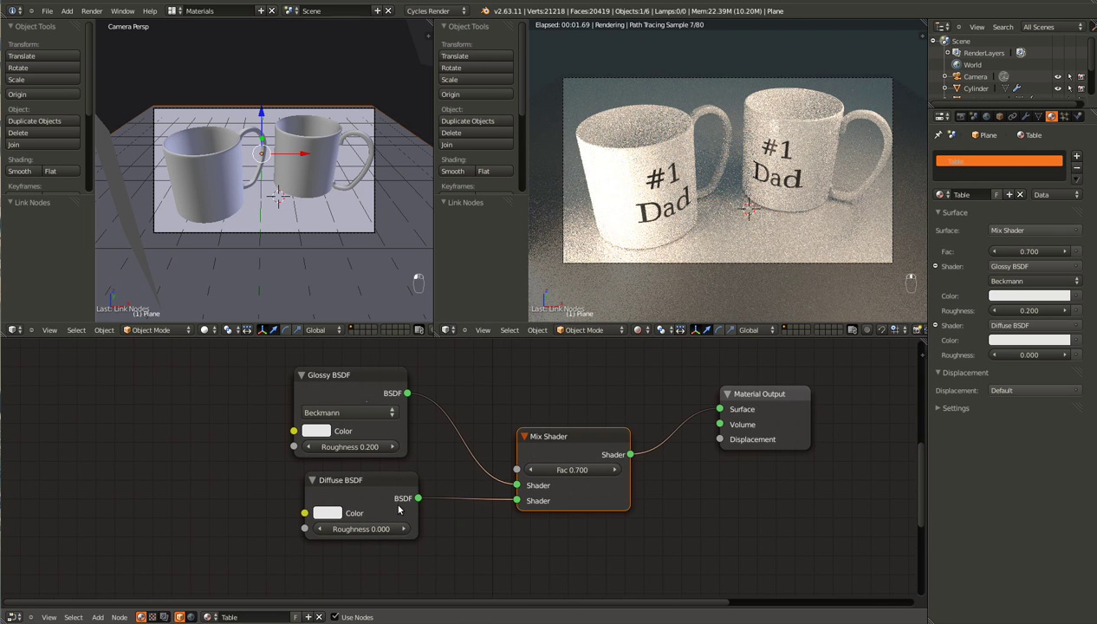
left_click_drag(367, 486, 359, 496)
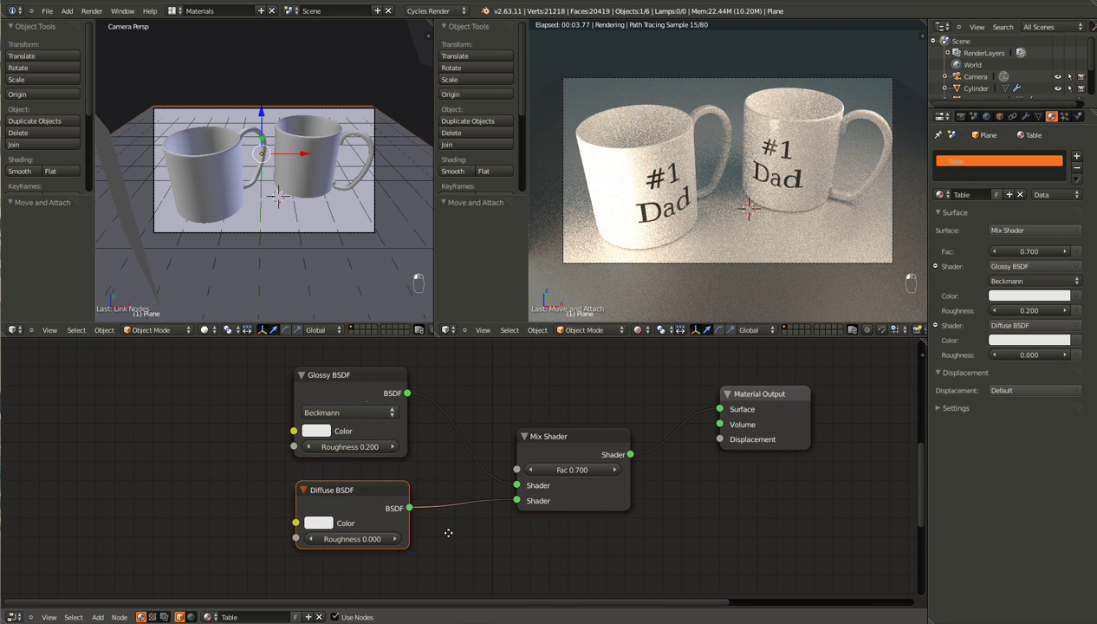
middle_click_drag(448, 535, 495, 534)
left_click(373, 450)
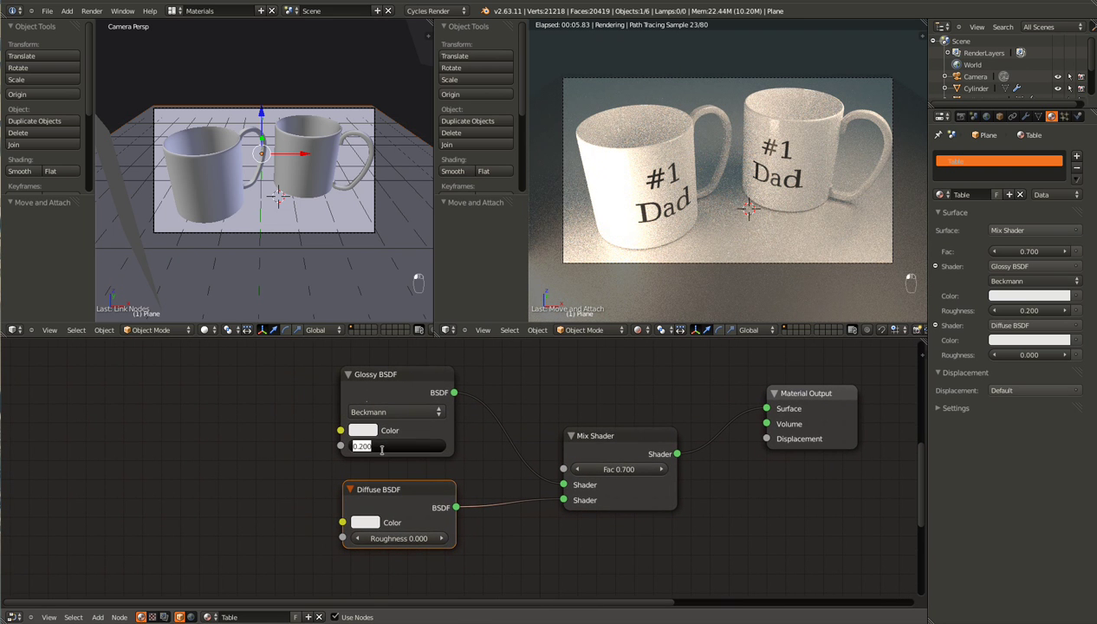
type("0.3")
key("Return")
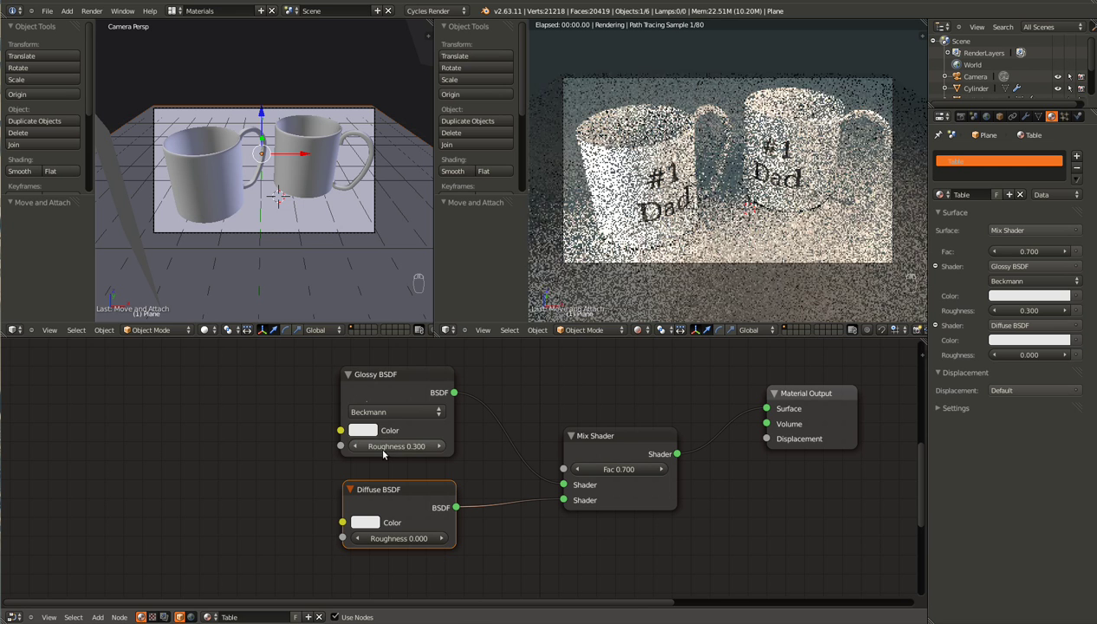
key("ctrl+s")
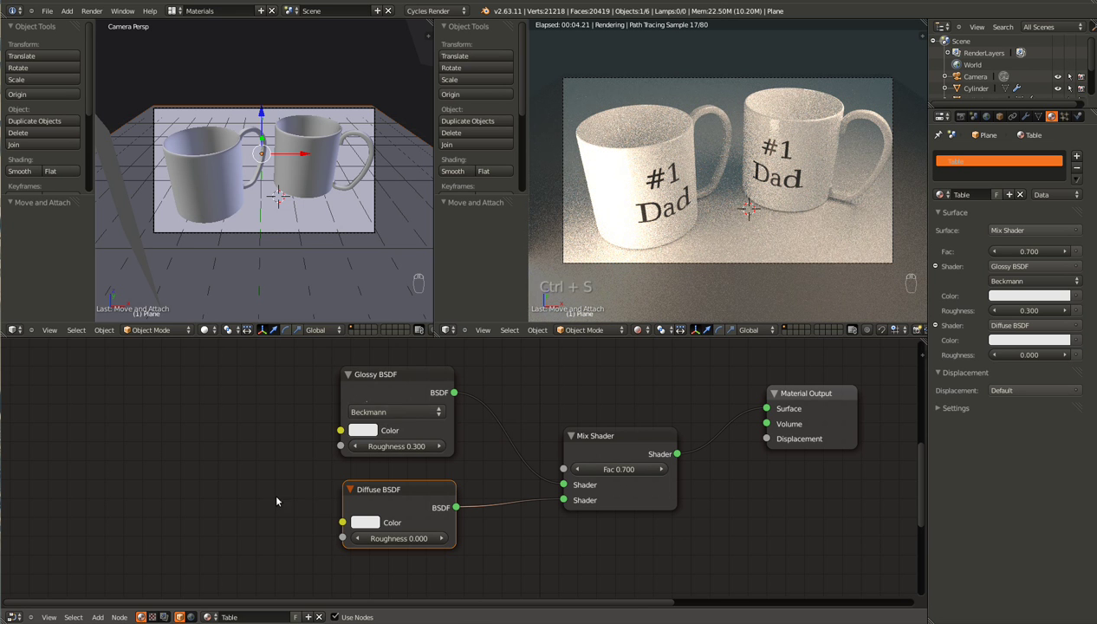
Add an Image Texture node and load WoodFine0010_thumbhuge.jpg from the Mug folder into it
middle_click_drag(276, 495, 434, 472)
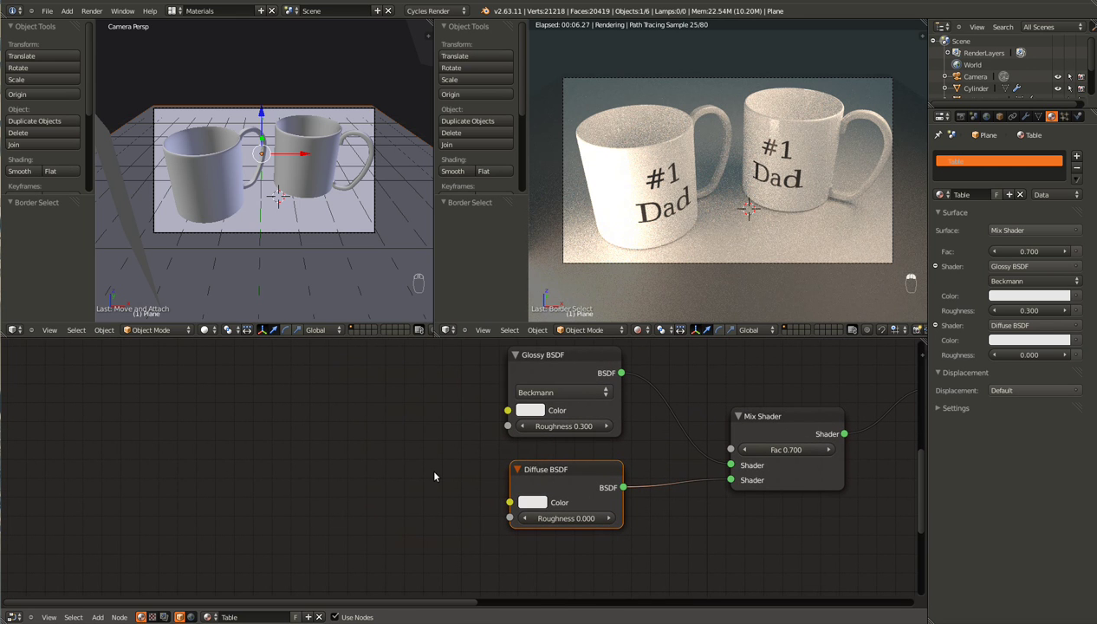
key("shift+a")
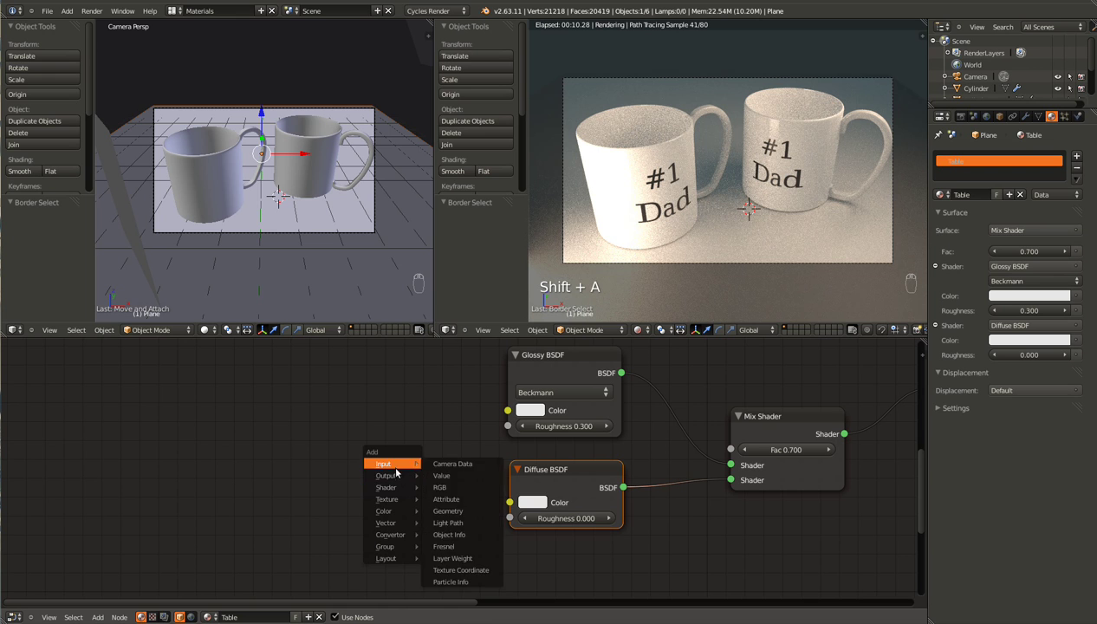
mouse_move(397, 468)
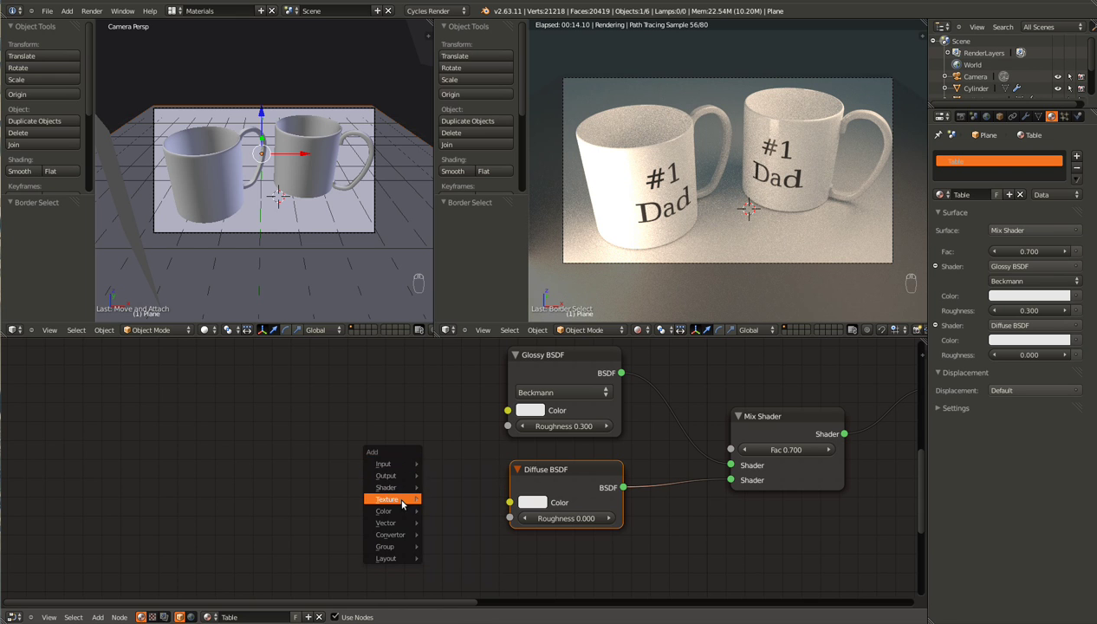
mouse_move(398, 498)
left_click(455, 388)
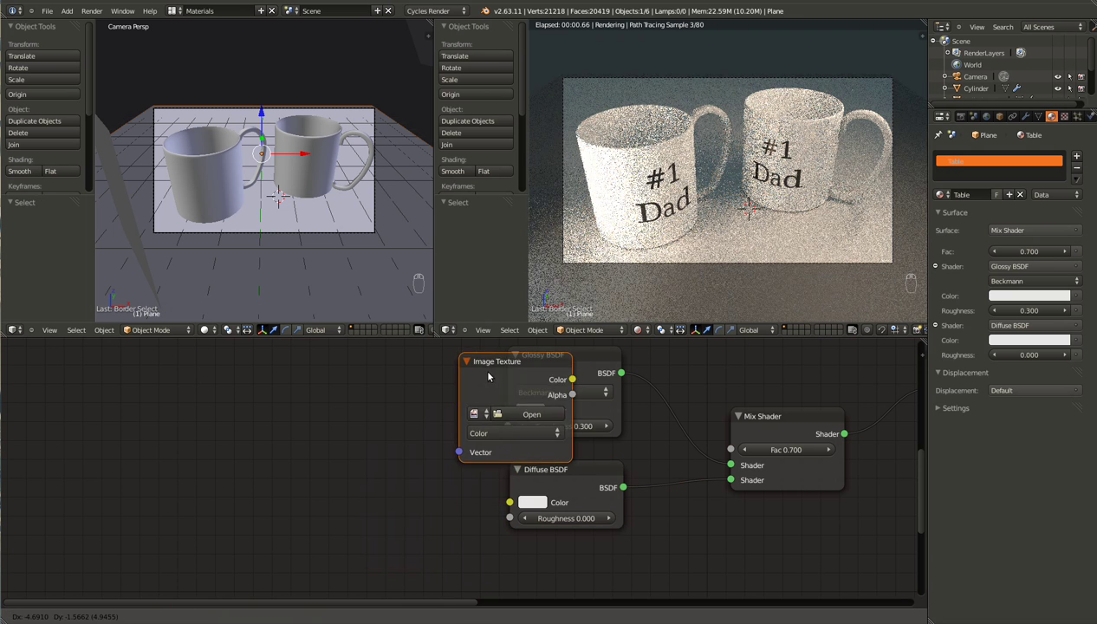
left_click(402, 433)
left_click(413, 465)
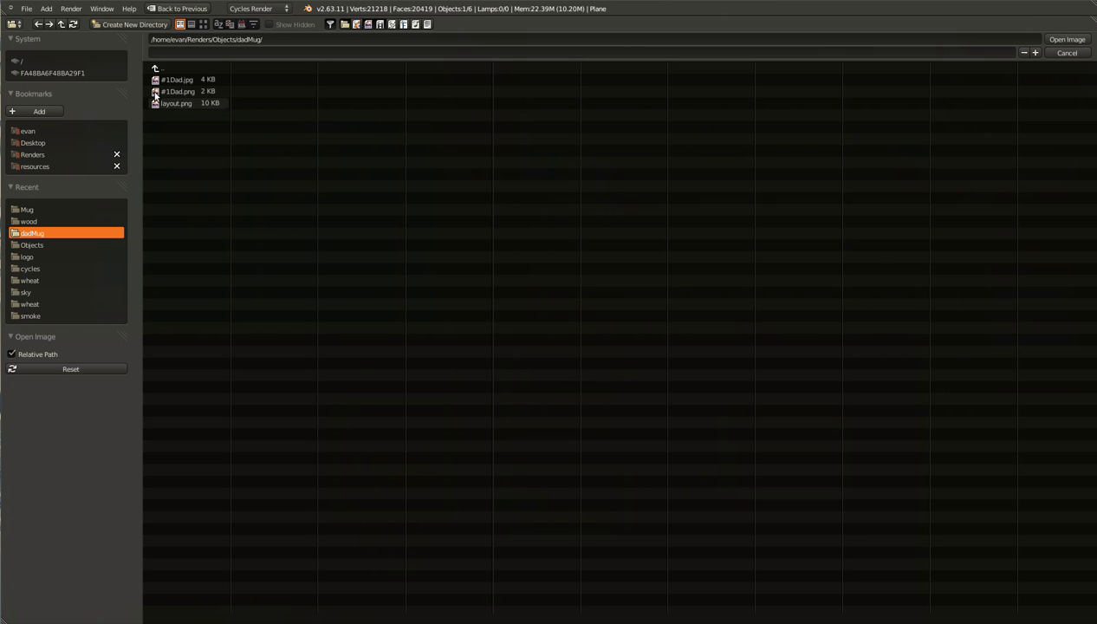
left_click(35, 210)
double_click(205, 103)
Place the Image Texture node before the shaders and connect its Color output to the Diffuse BSDF's Color input
left_click_drag(451, 432, 509, 518)
left_click_drag(387, 414, 314, 447)
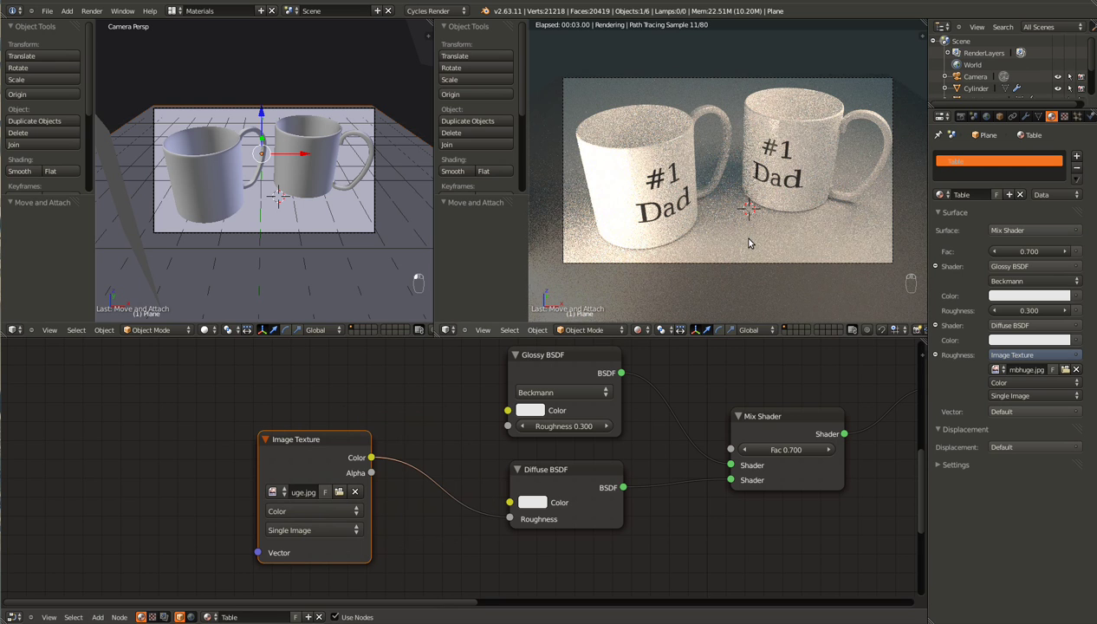
key("KP_0")
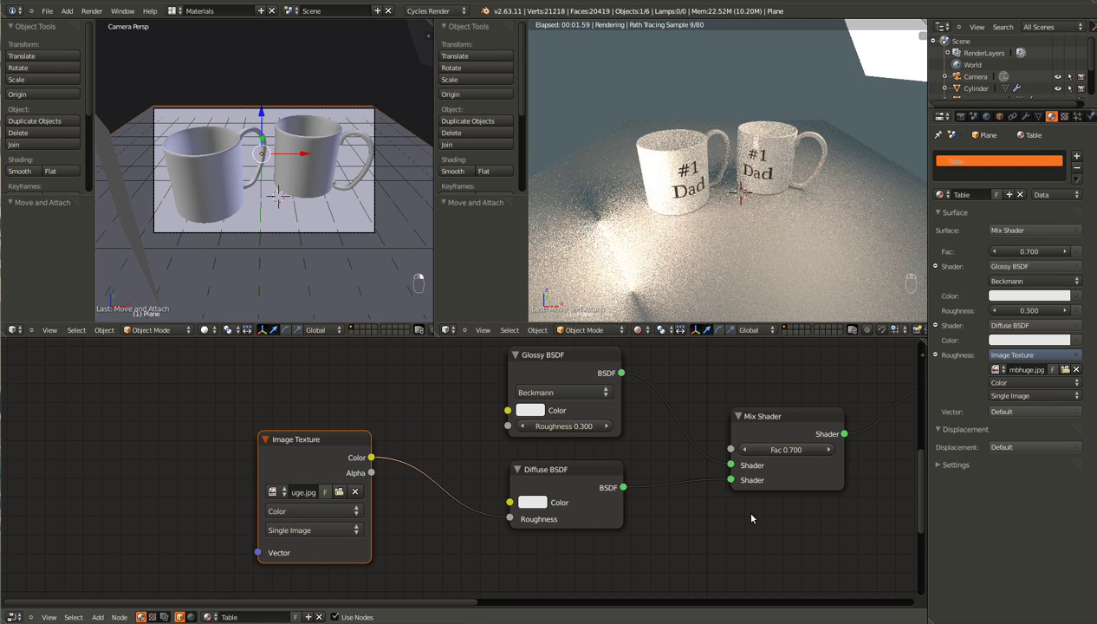
middle_click_drag(748, 516, 479, 517)
left_click_drag(644, 398, 664, 389)
mouse_move(460, 484)
left_mouse_down()
mouse_move(472, 514)
mouse_move(462, 482)
left_mouse_up()
left_click_drag(231, 526, 240, 505)
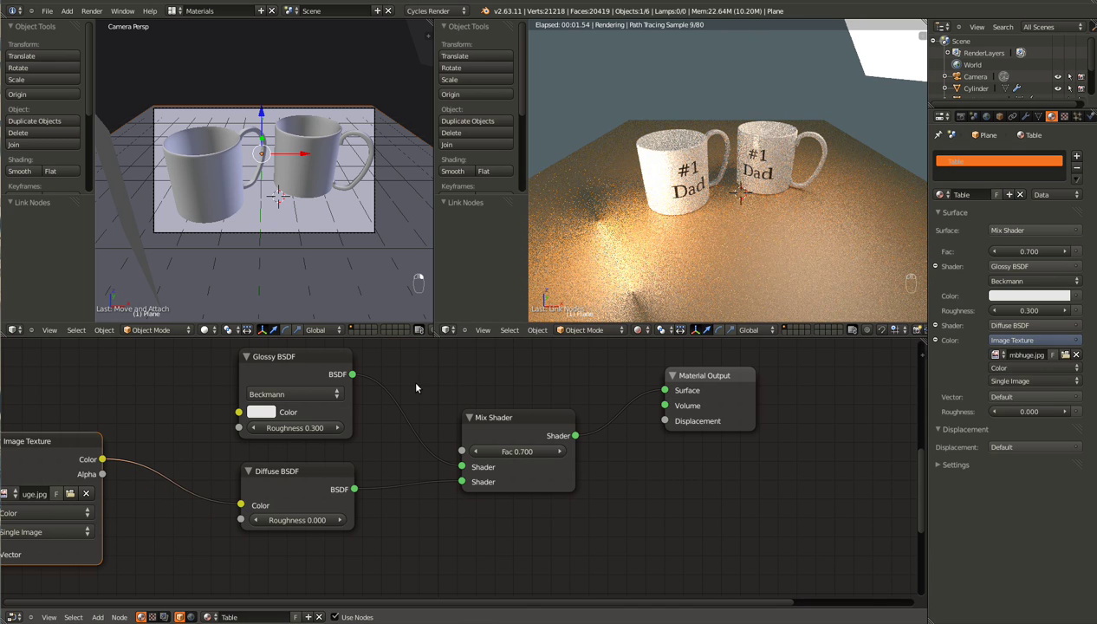
Add a Texture Coordinate node, connect its Generated output to the Image Texture's Vector input, and save the file
key("Home")
key("shift+a")
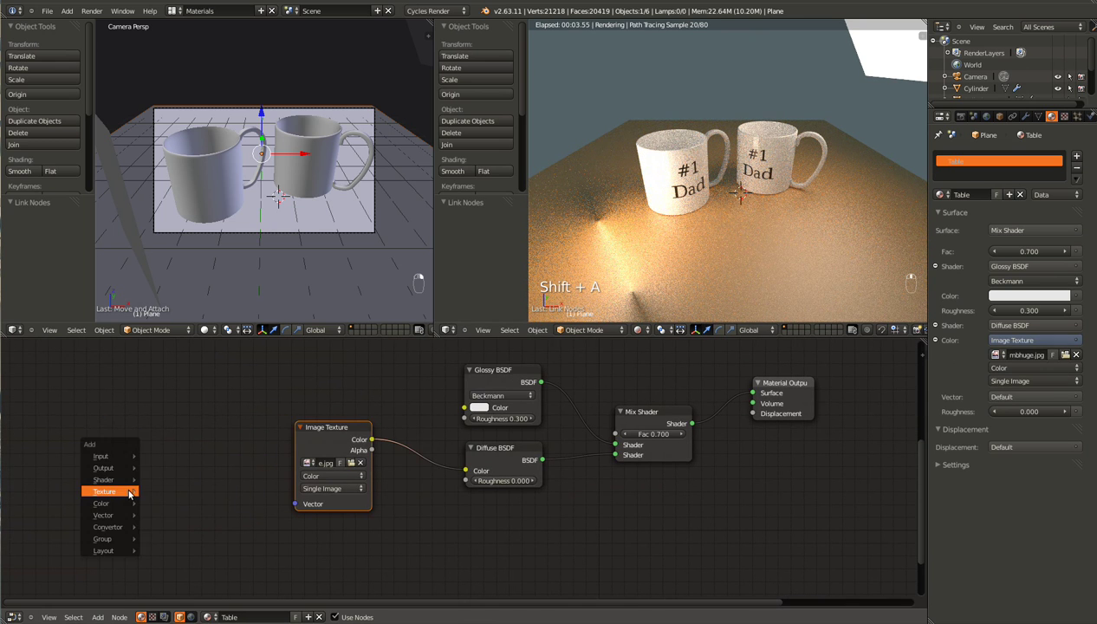
mouse_move(109, 455)
left_click(178, 562)
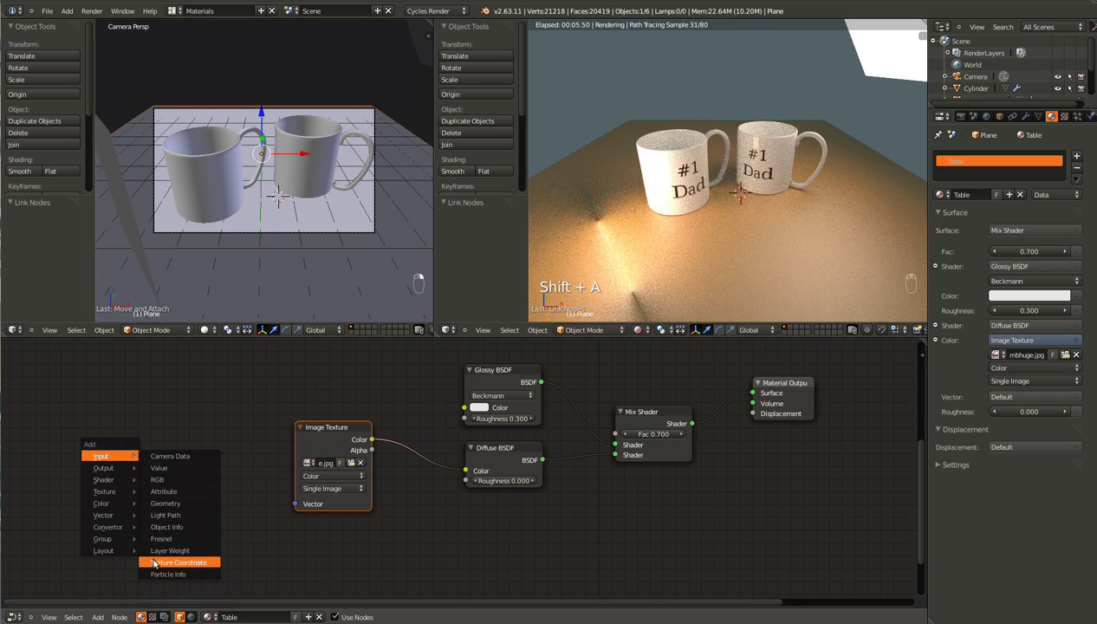
left_click(205, 410)
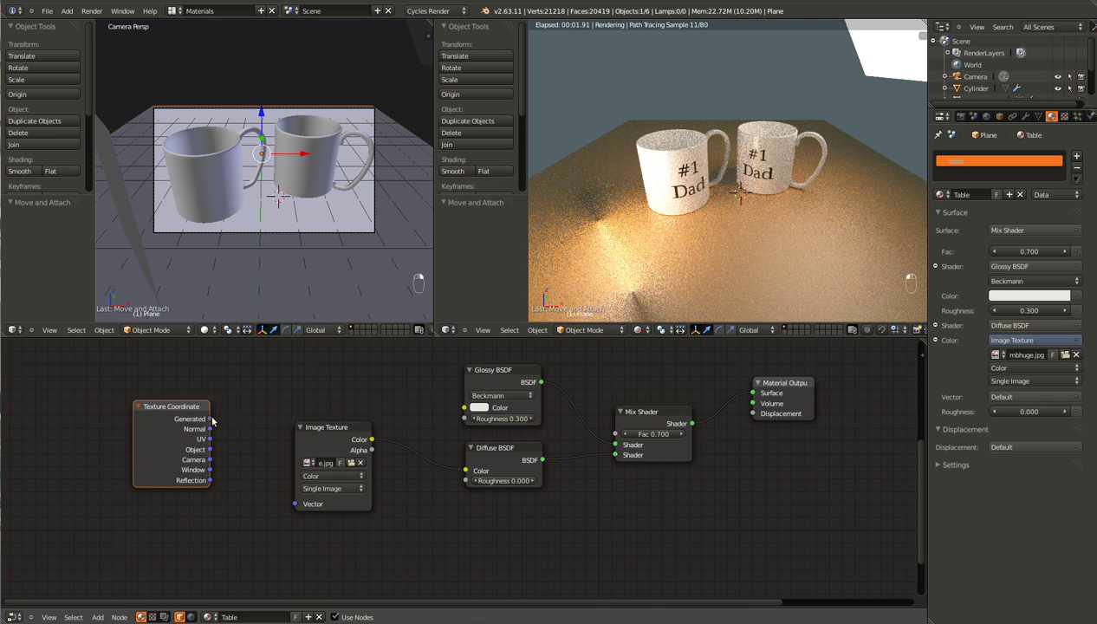
left_click_drag(290, 508, 294, 503)
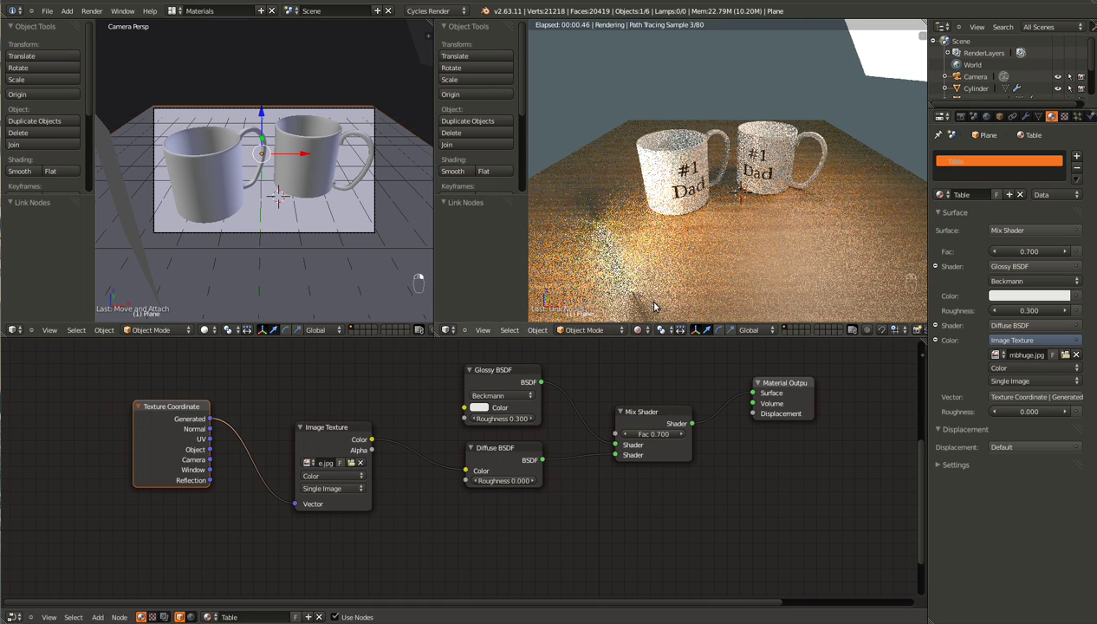
key("KP_0")
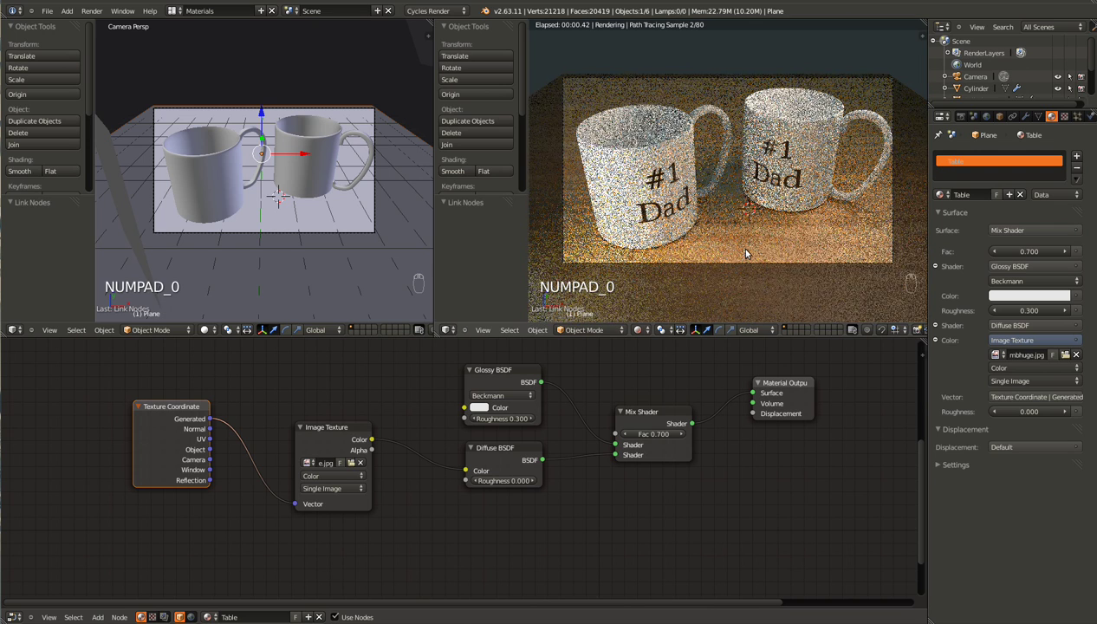
key("ctrl+s")
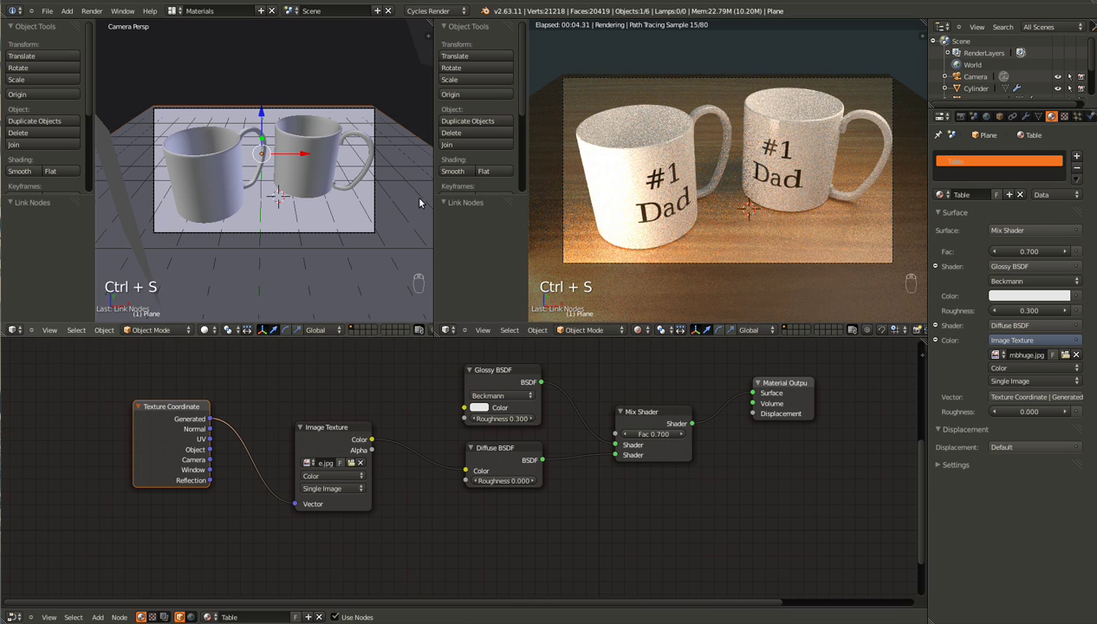
In top view, move the lamp plane behind the mugs about 1.9 in X and 2.7 in Y and rotate it about -23°
scroll(414, 195, "down", 5)
right_click(323, 129)
middle_click_drag(326, 127, 292, 230)
key("KP_7")
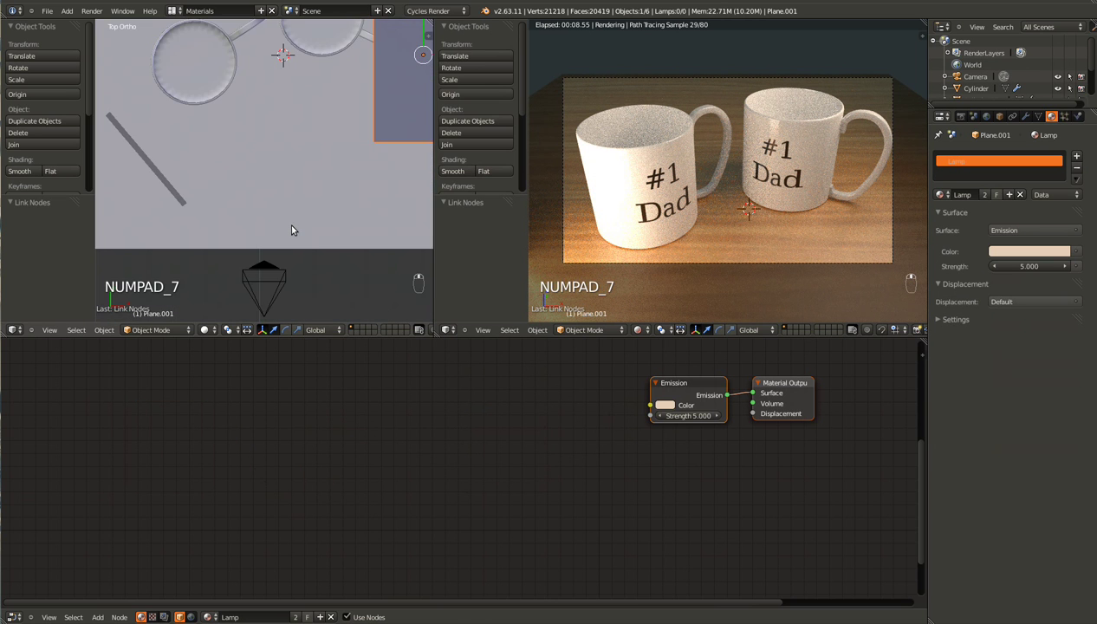
key("g")
left_click(314, 220)
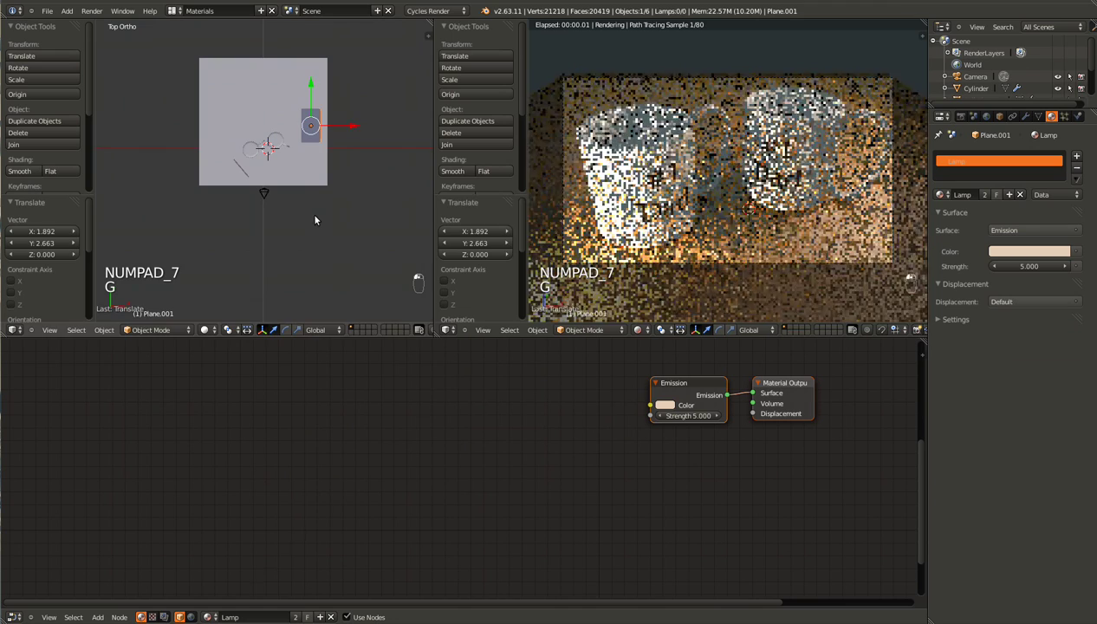
key("r")
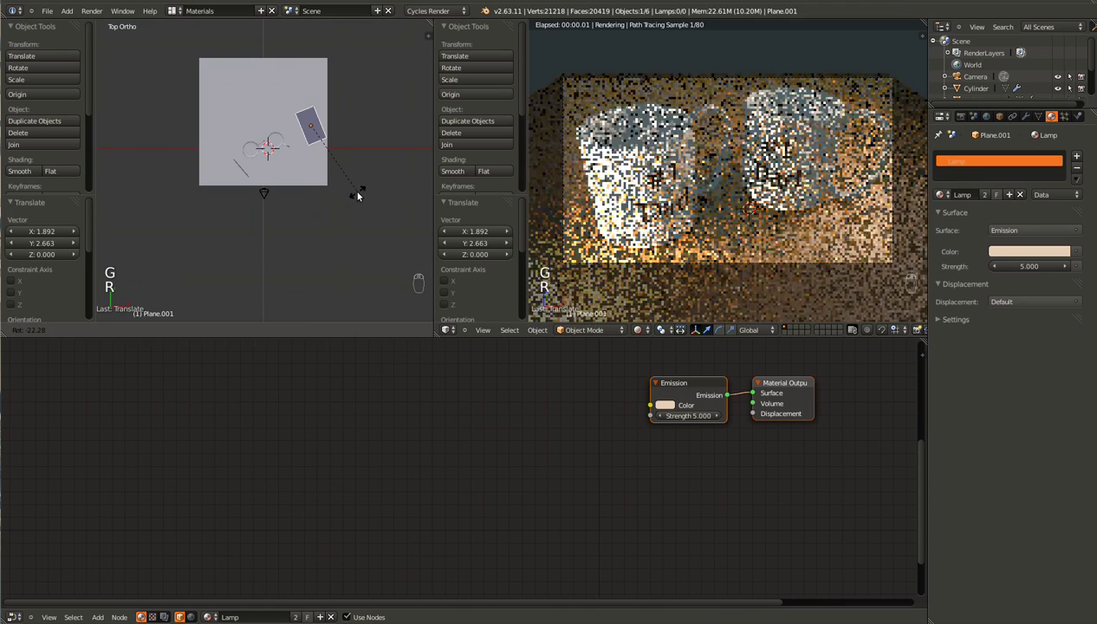
left_click(343, 216)
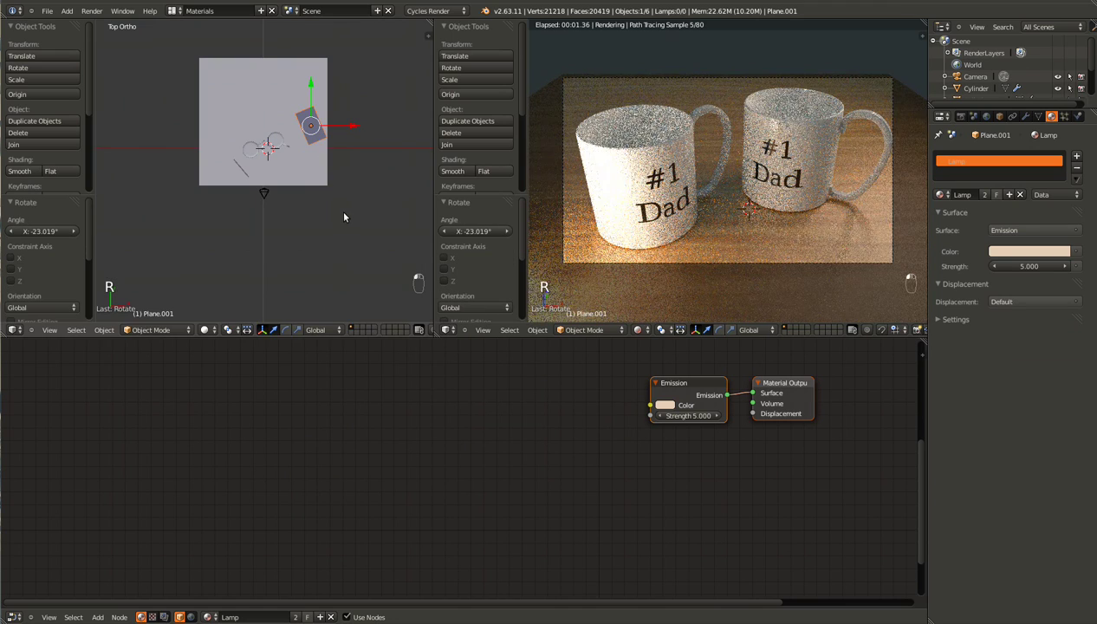
Move the lamp plane nearest the camera about -1.6 in X and -0.7 in Y, and raise it about 3.85 along Z
key("g")
left_click(222, 197)
key("g")
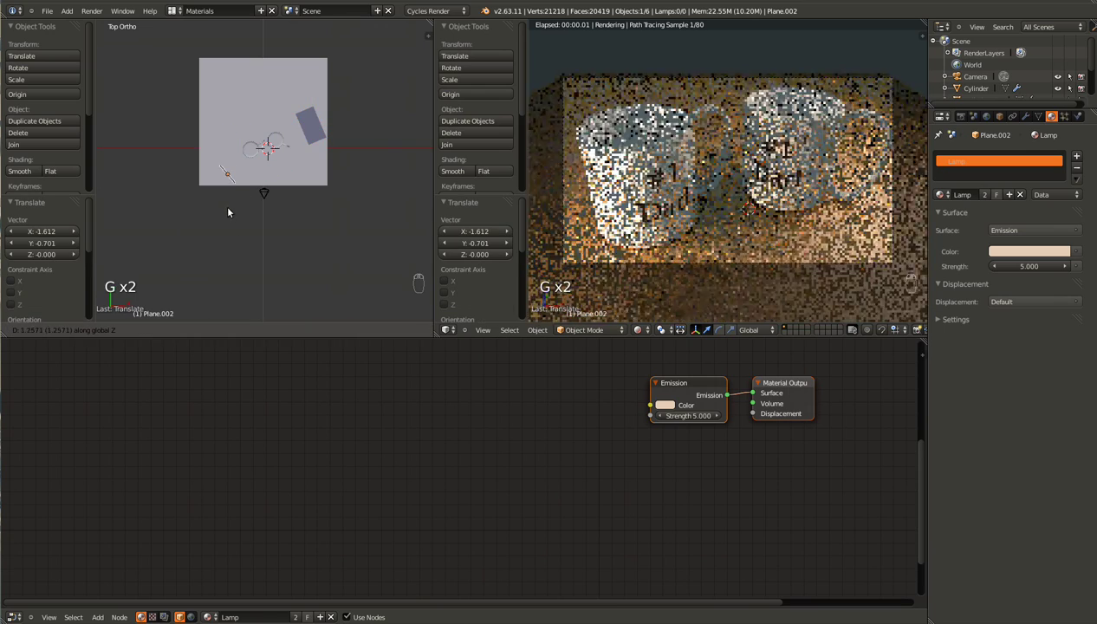
left_click(230, 208)
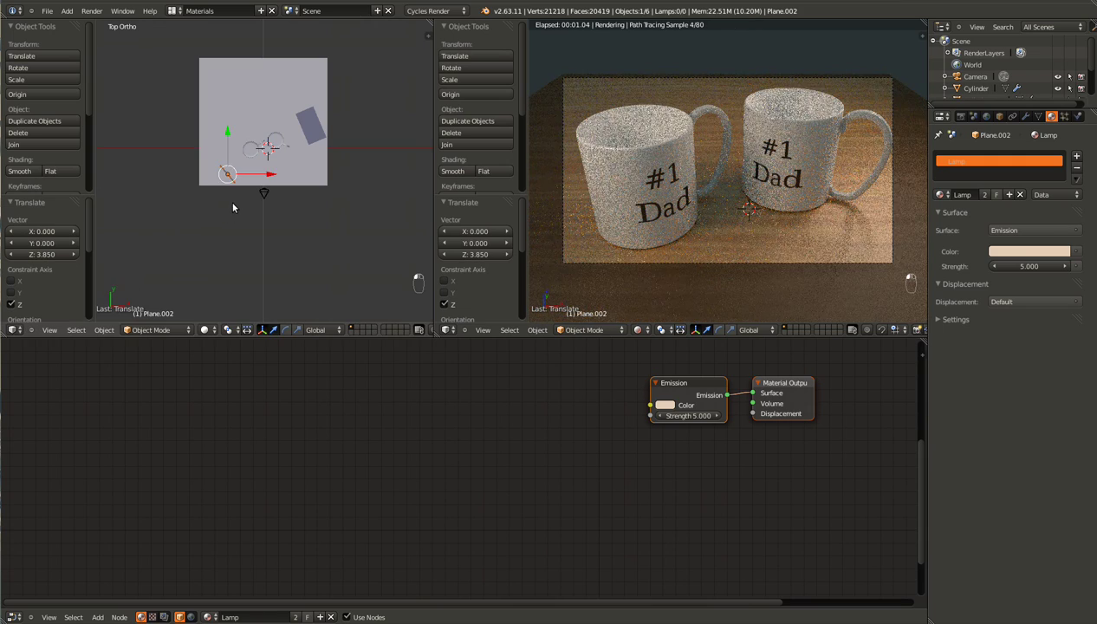
In side view, lower the same lamp plane by about 1.75 along Z
key("KP_1")
key("KP_3")
key("g")
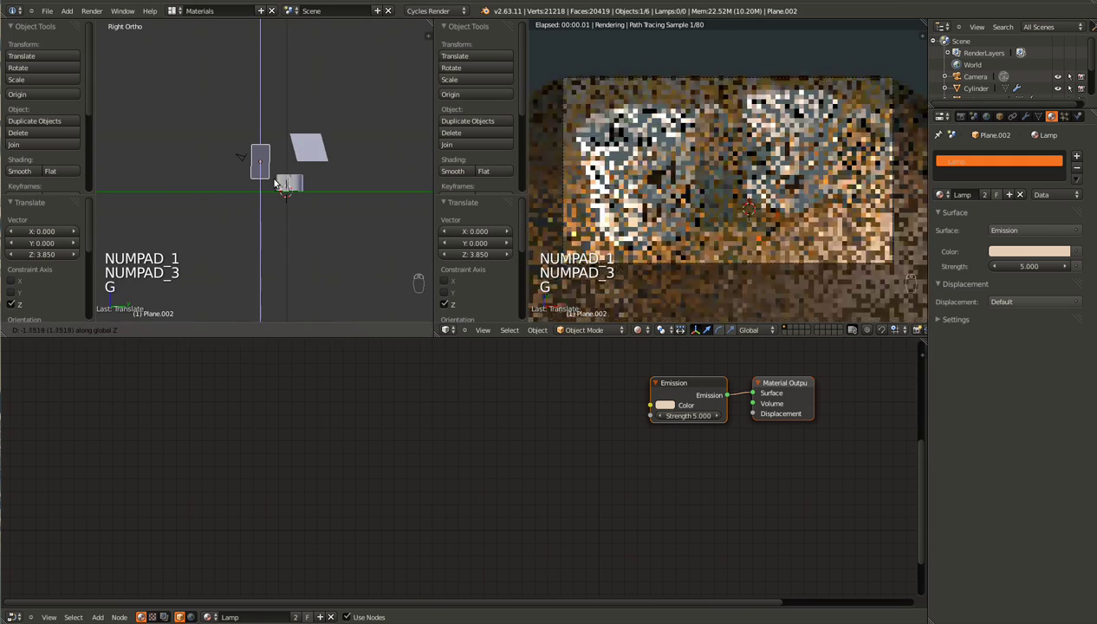
left_click(329, 228)
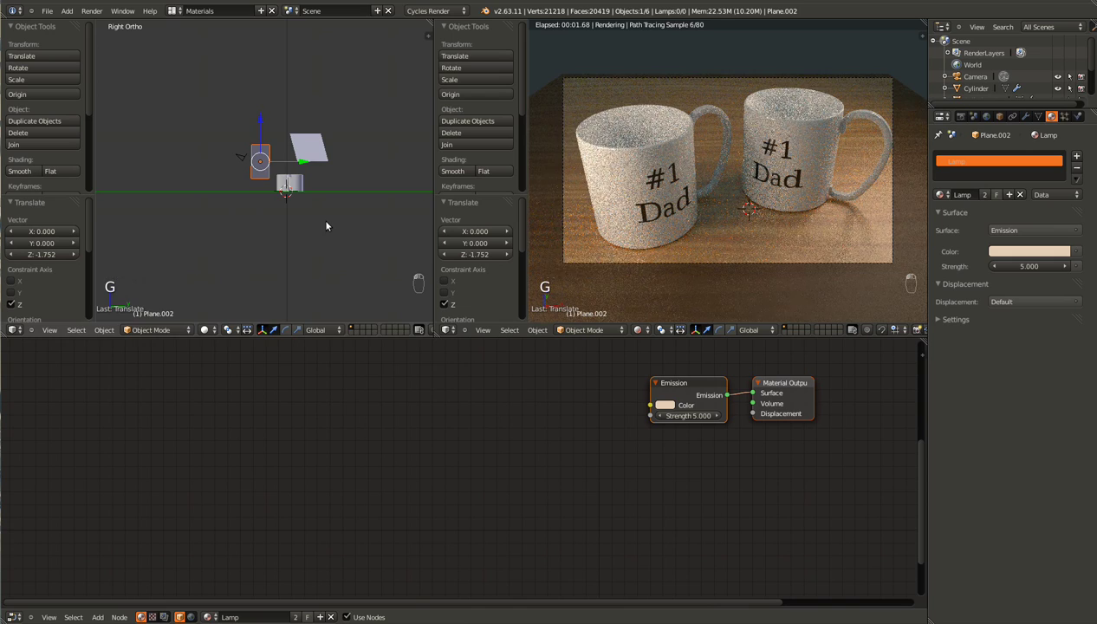
Tilt the selected lamp plane about -14° around its local Y axis towards the mugs and save the file
key("r")
right_click(312, 233)
key("Escape")
key("r")
key("y")
key("y")
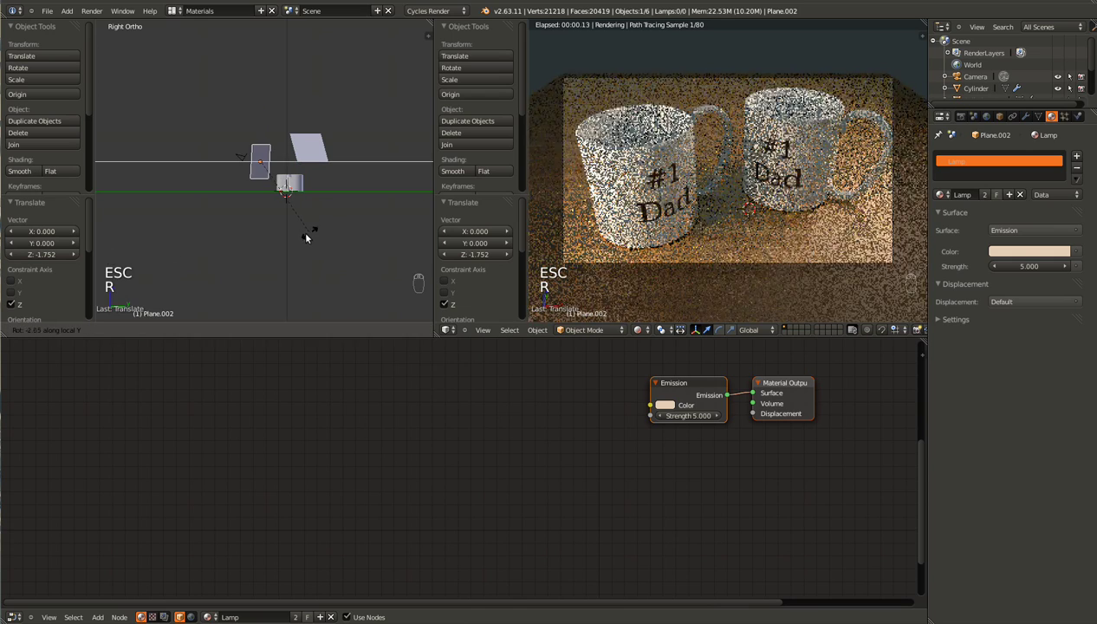
left_click(293, 238)
key("ctrl+s")
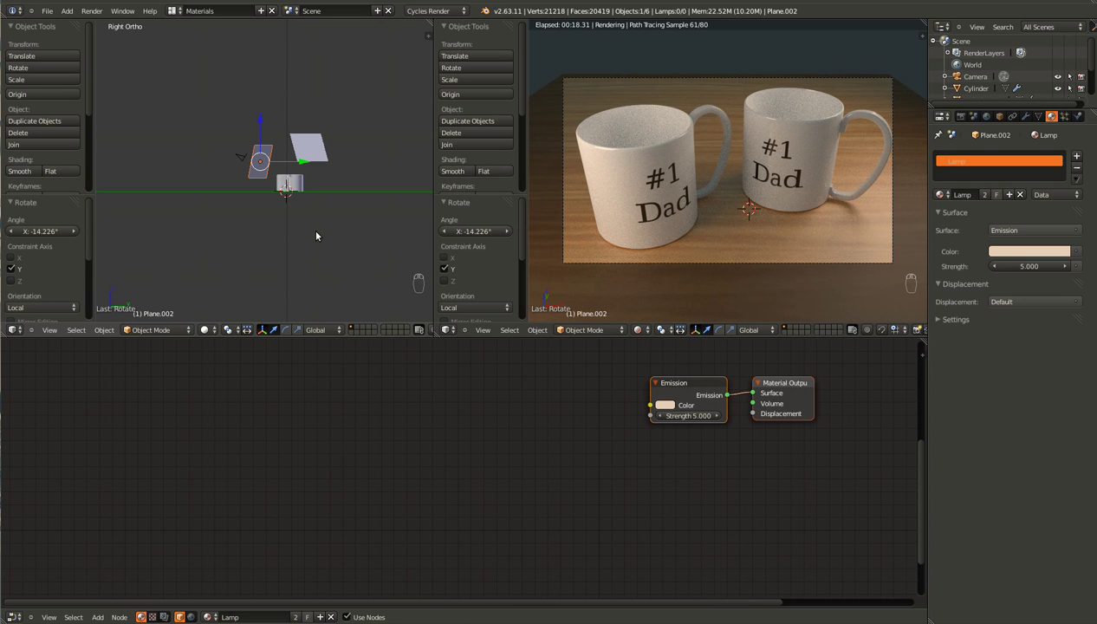
Move the lamp material's Emission and Material Output nodes together to the middle of the node area
key("g")
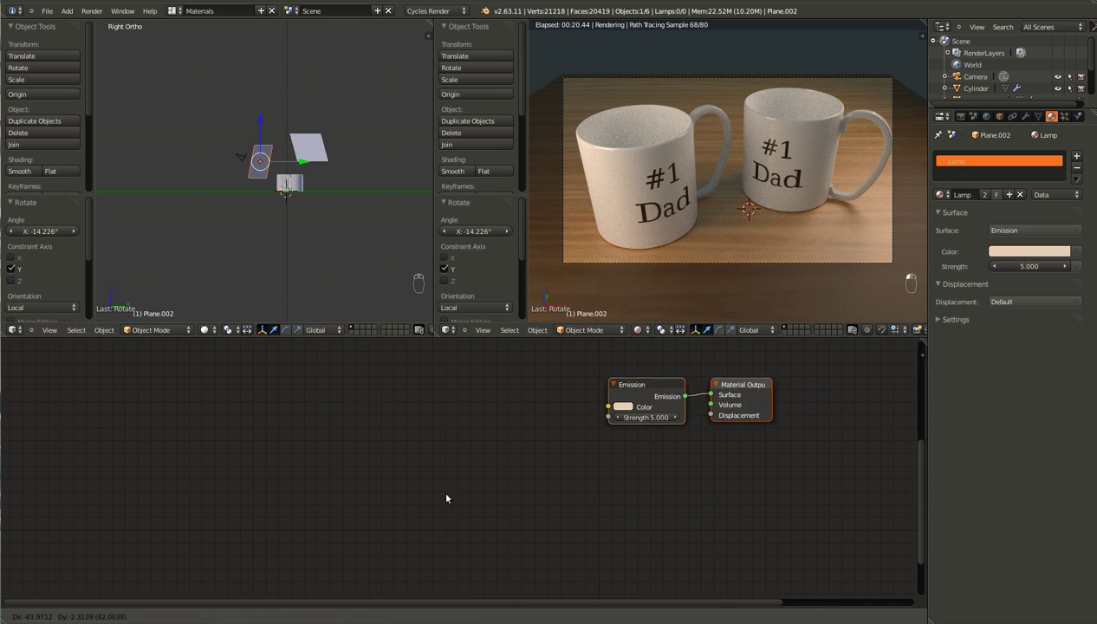
left_click(347, 509)
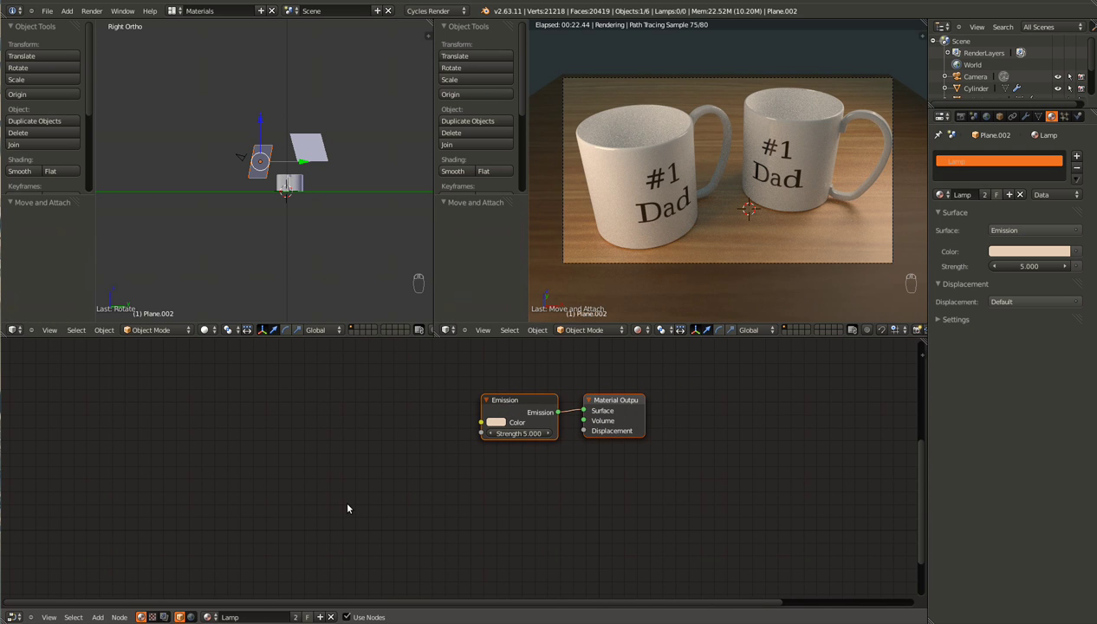